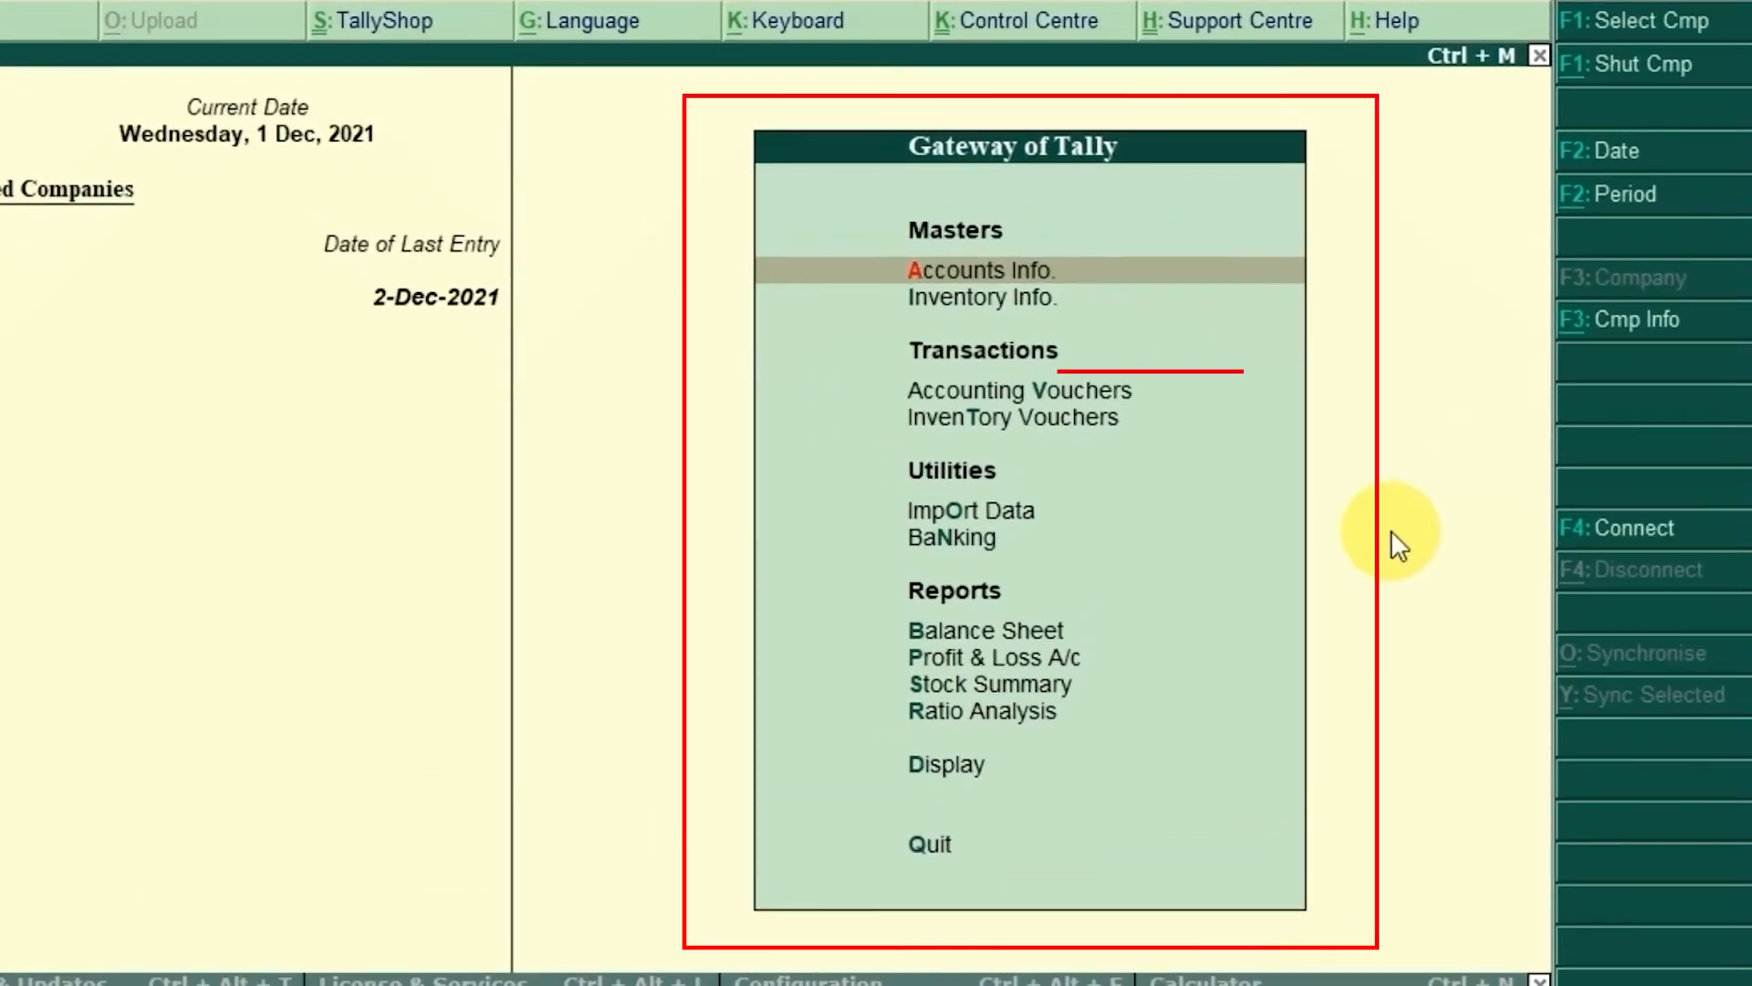
Step: Go to Accounting Vouchers in Gateway of Tally to reach a blank voucher entry screen
key("Down")
key("Down")
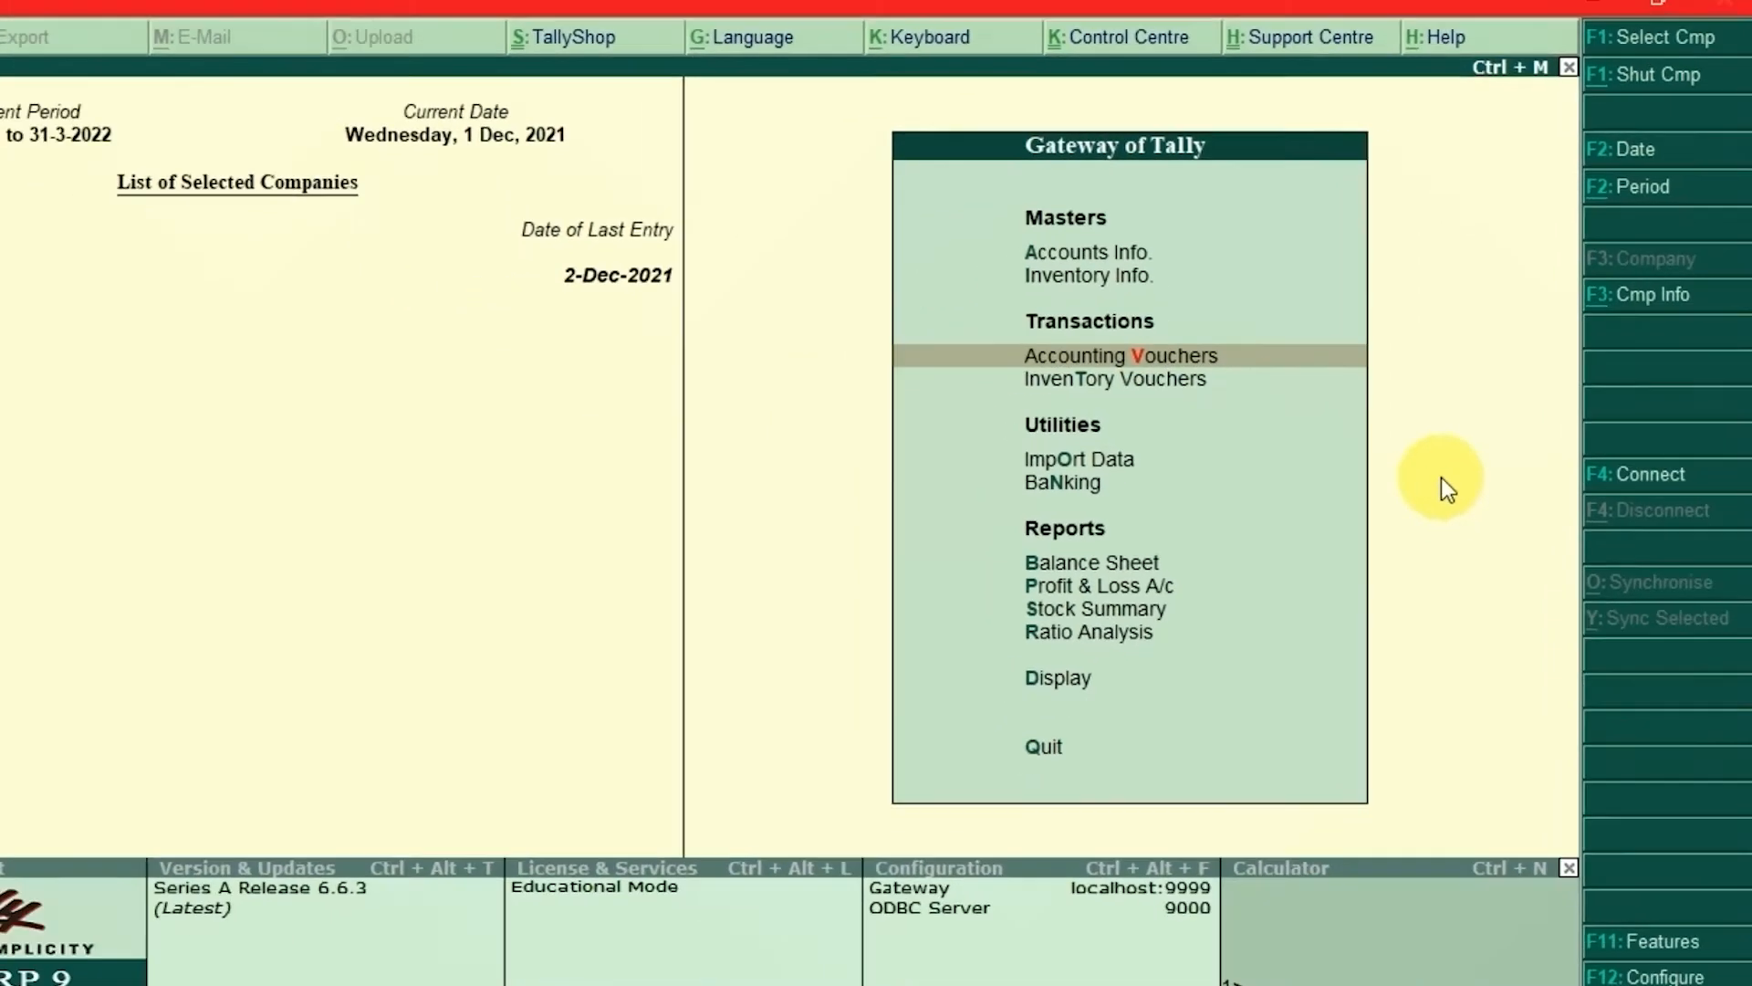
key("Return")
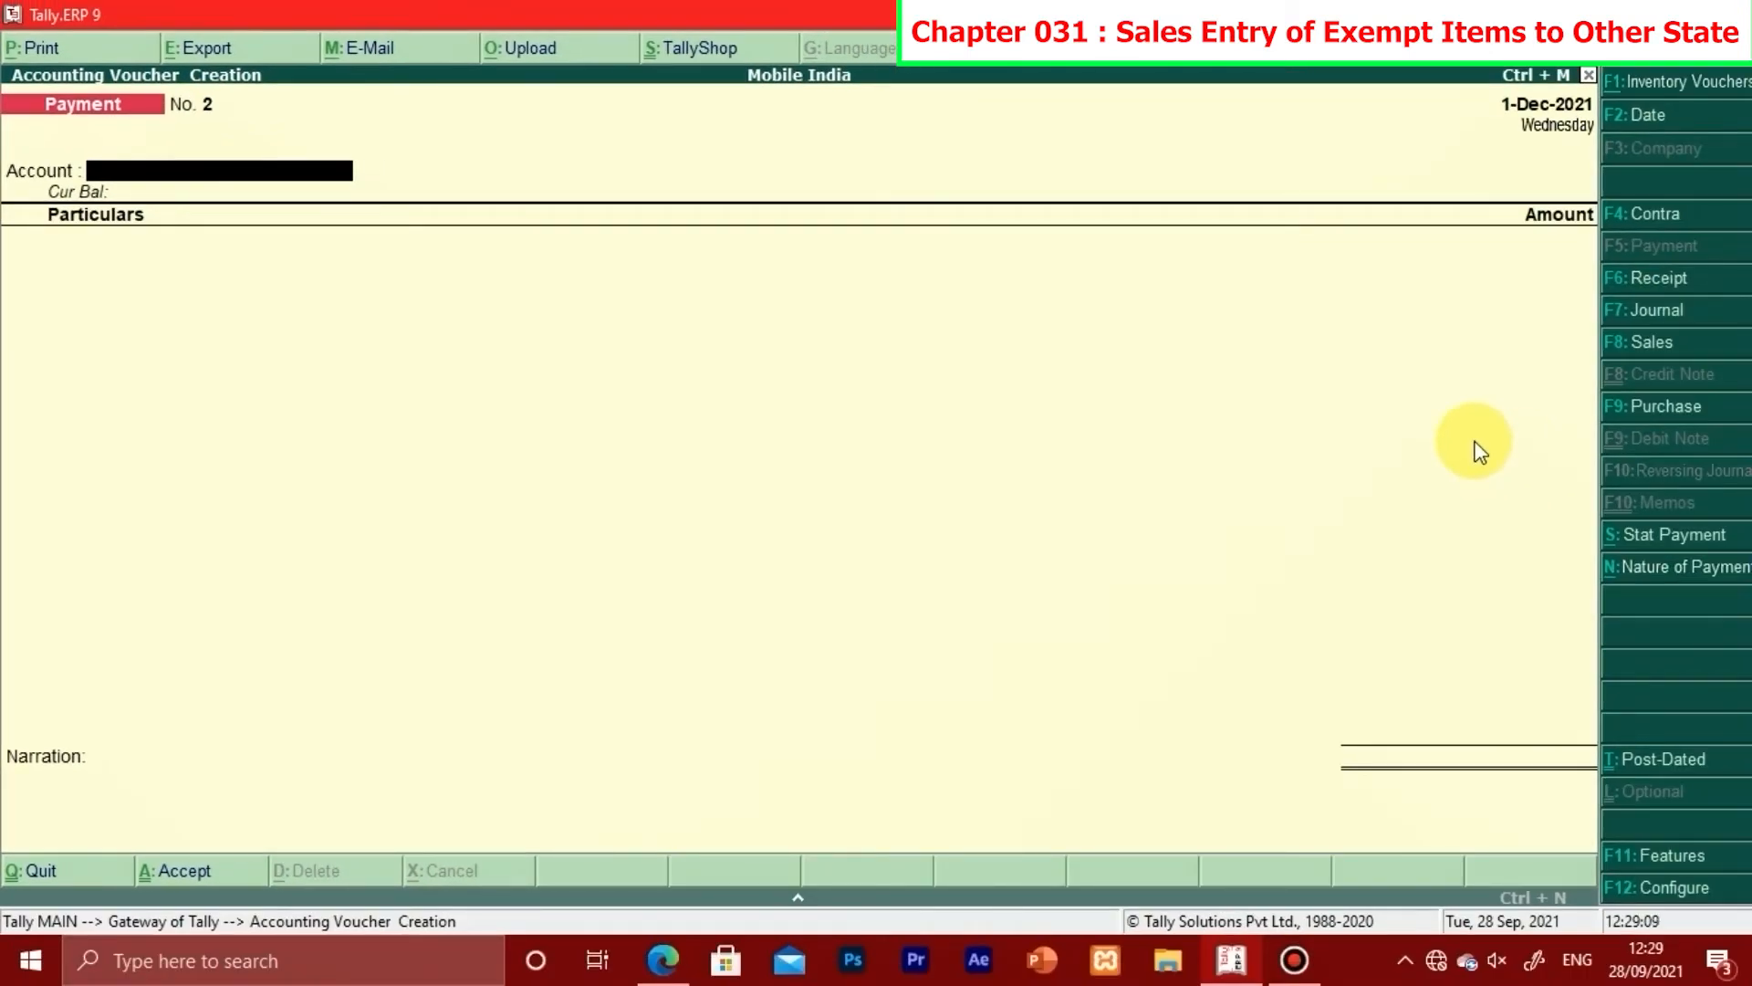
Step: Switch to Sales voucher No. 6 and enter 5035 as the reference number
key("F8")
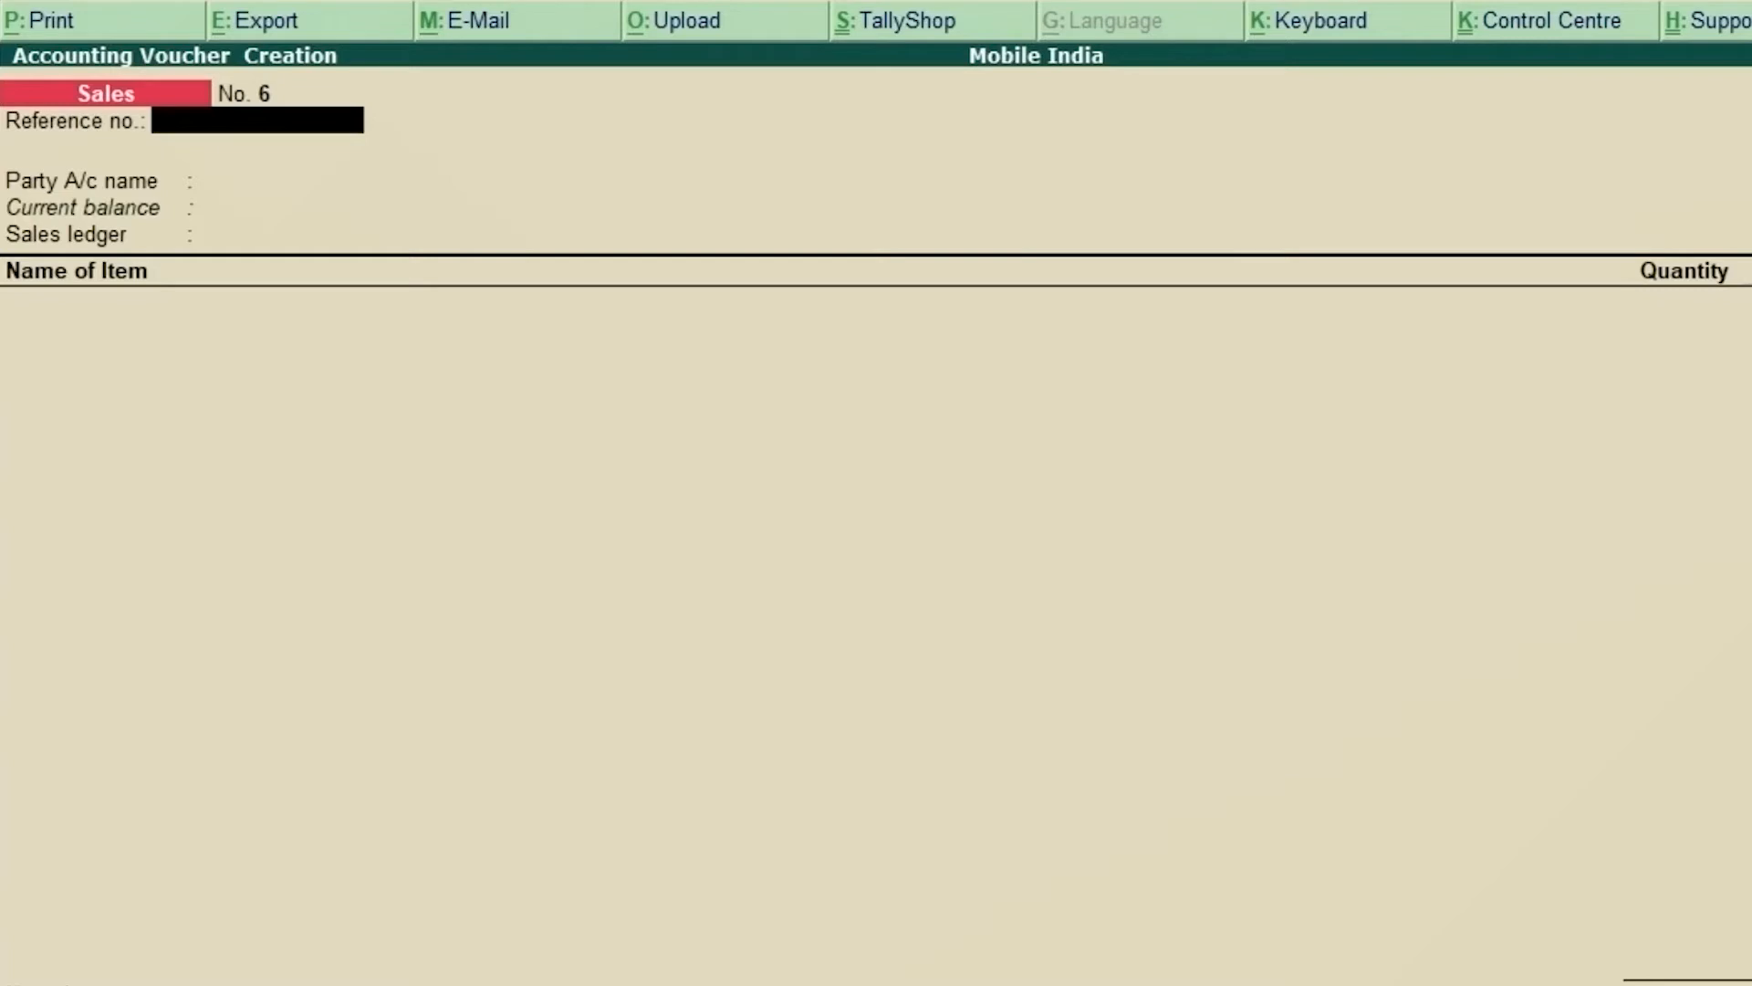
type("5035")
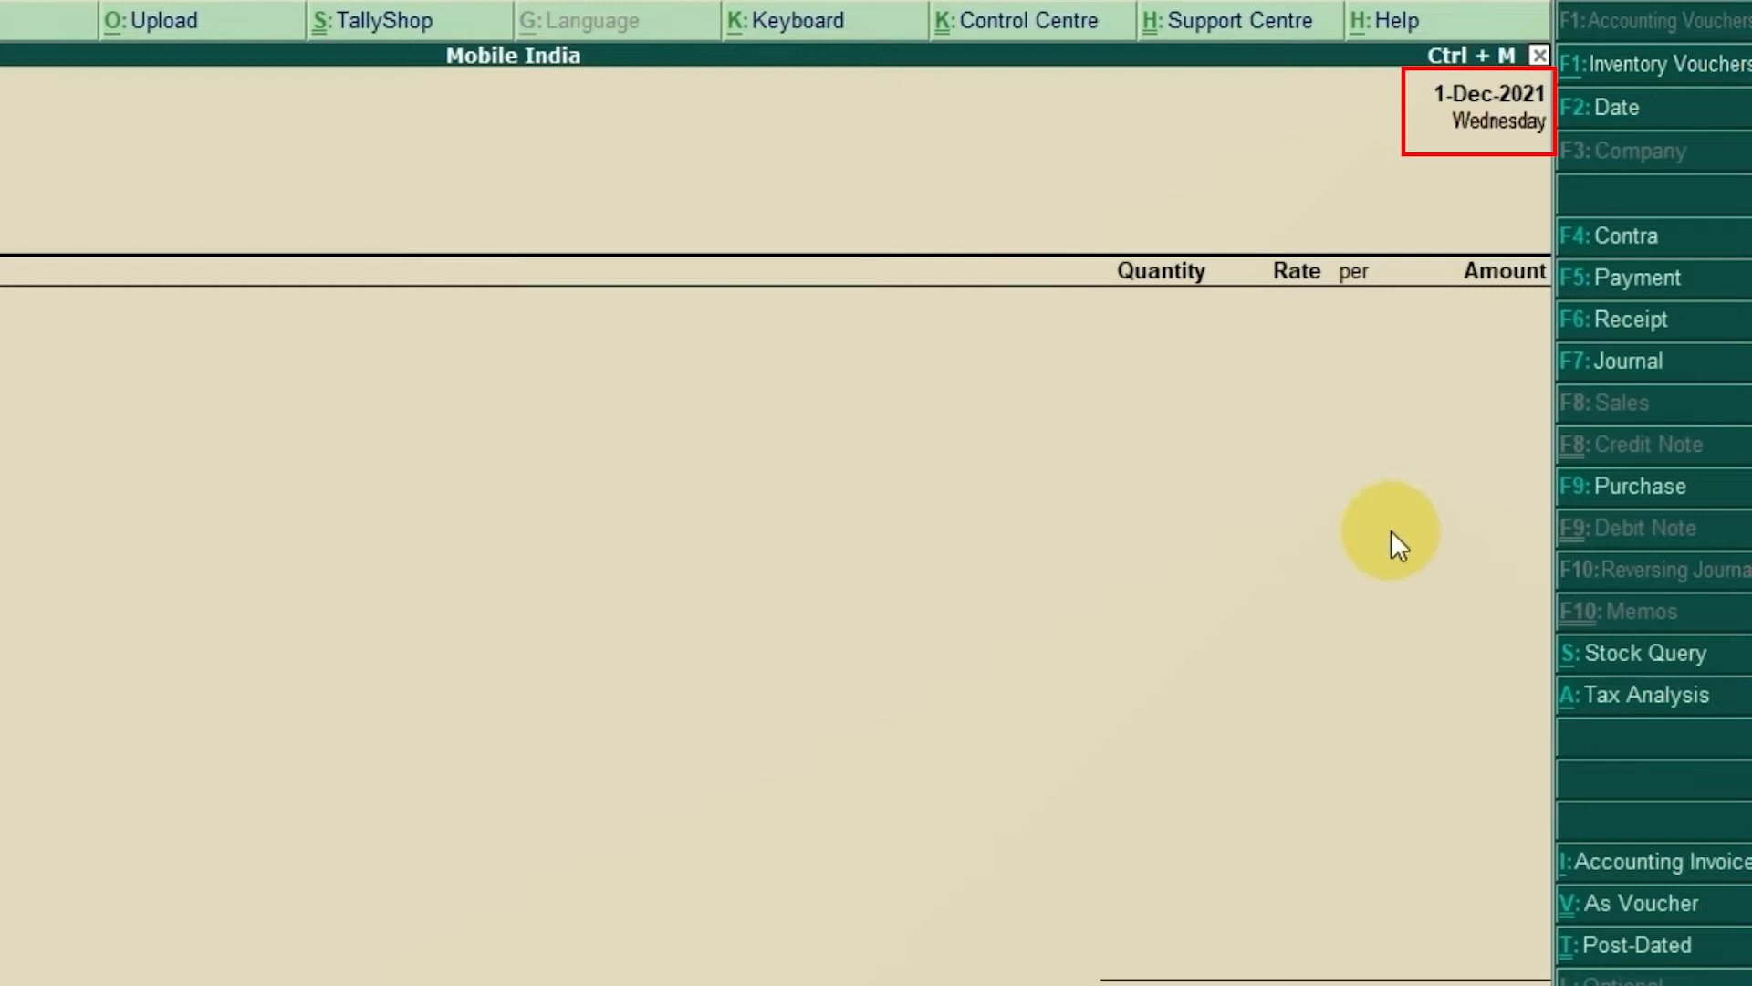
Step: Date the sales voucher 1-Dec-2021 and advance to the Party A/c name field
key("F2")
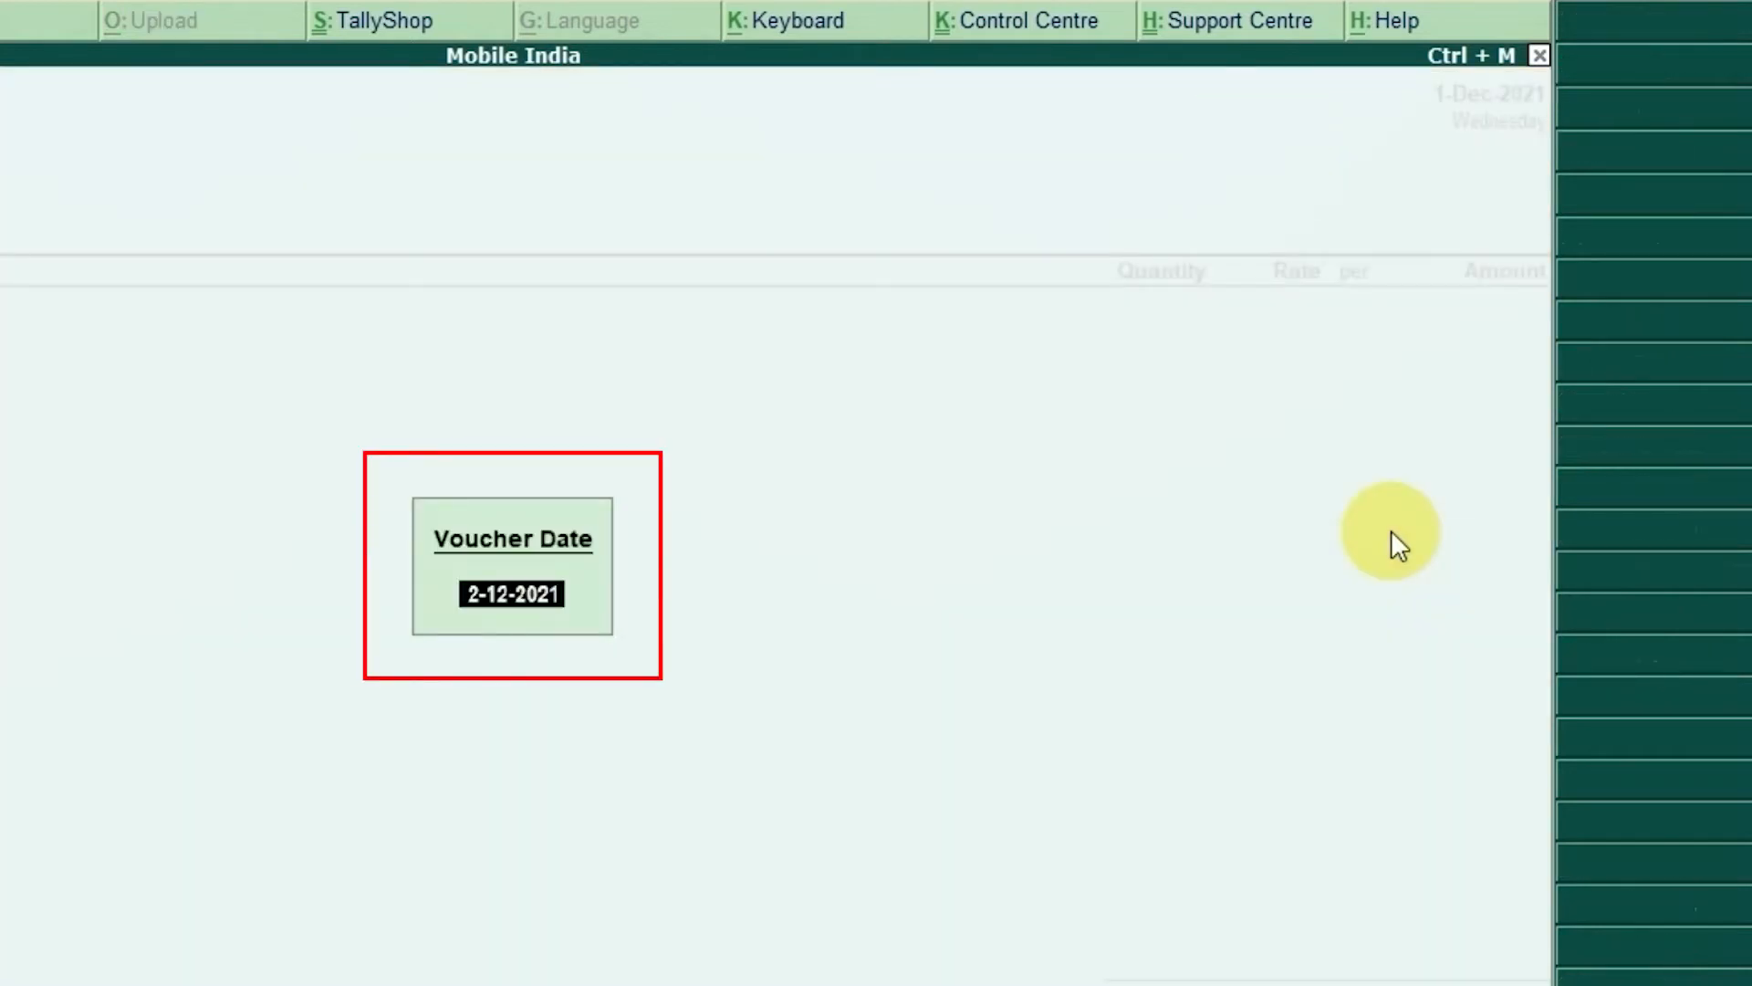
type("1-12")
key("Return")
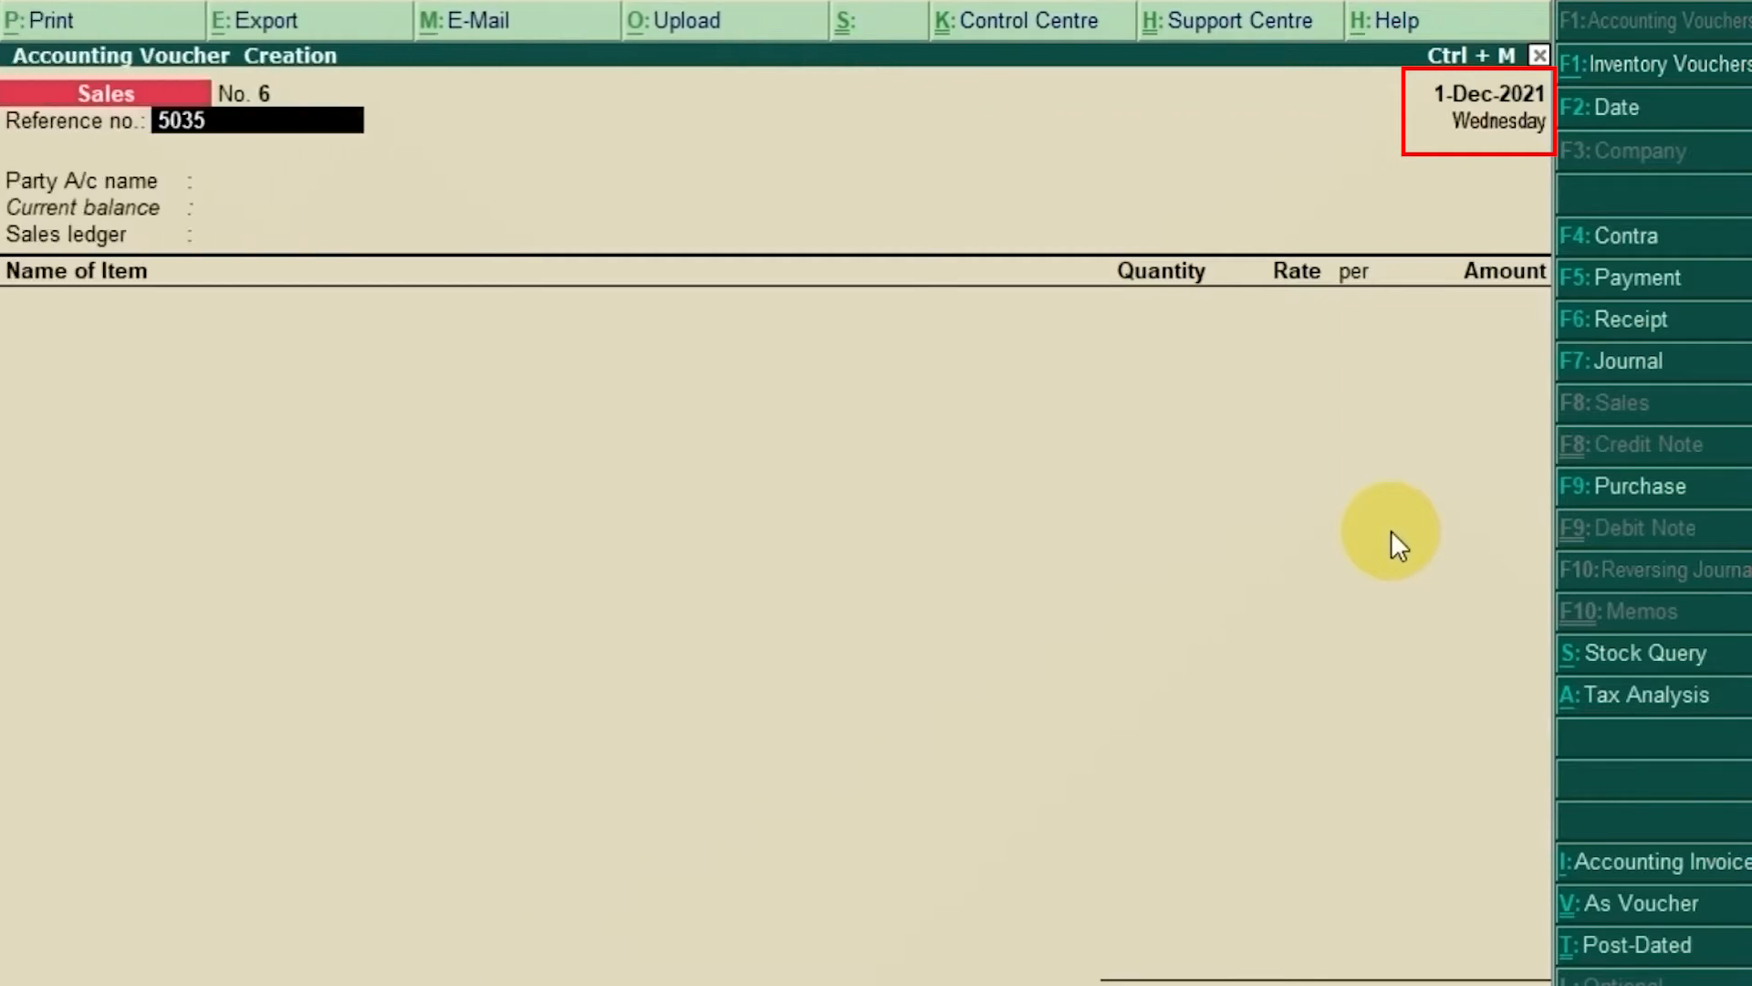
key("Return")
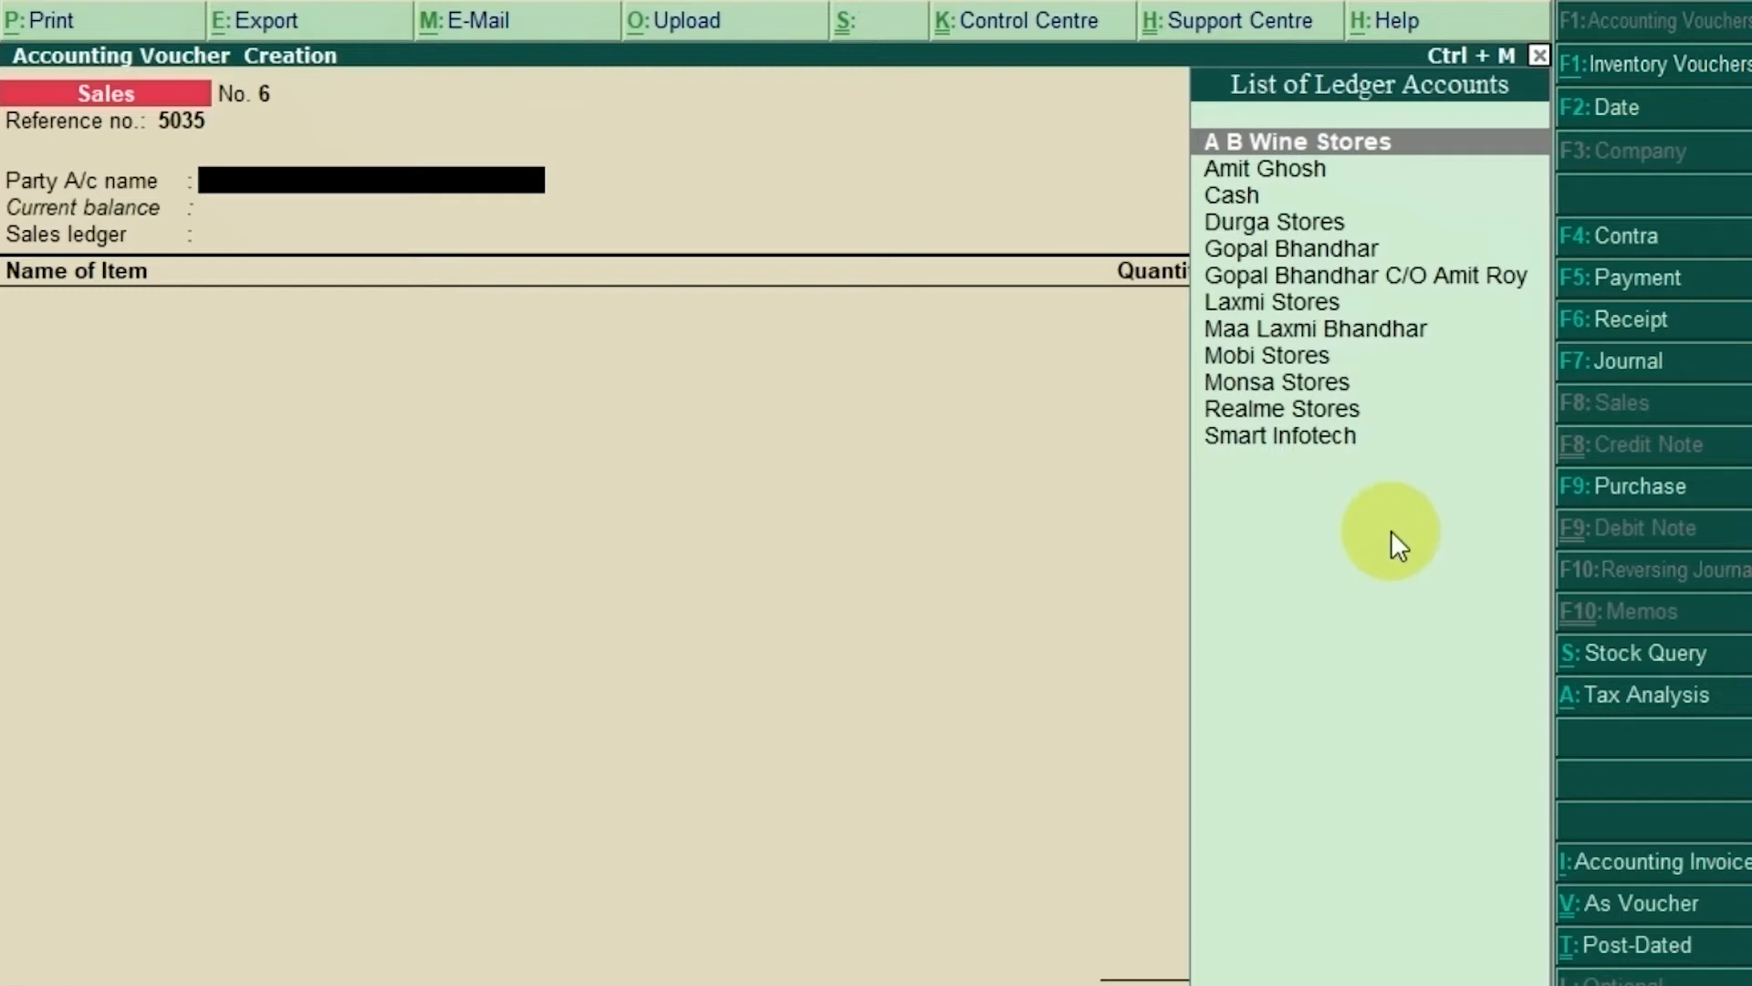
Step: Check the invoice, then set Cash as the party account to bring up Party Details
key("alt+Tab")
type("Cash")
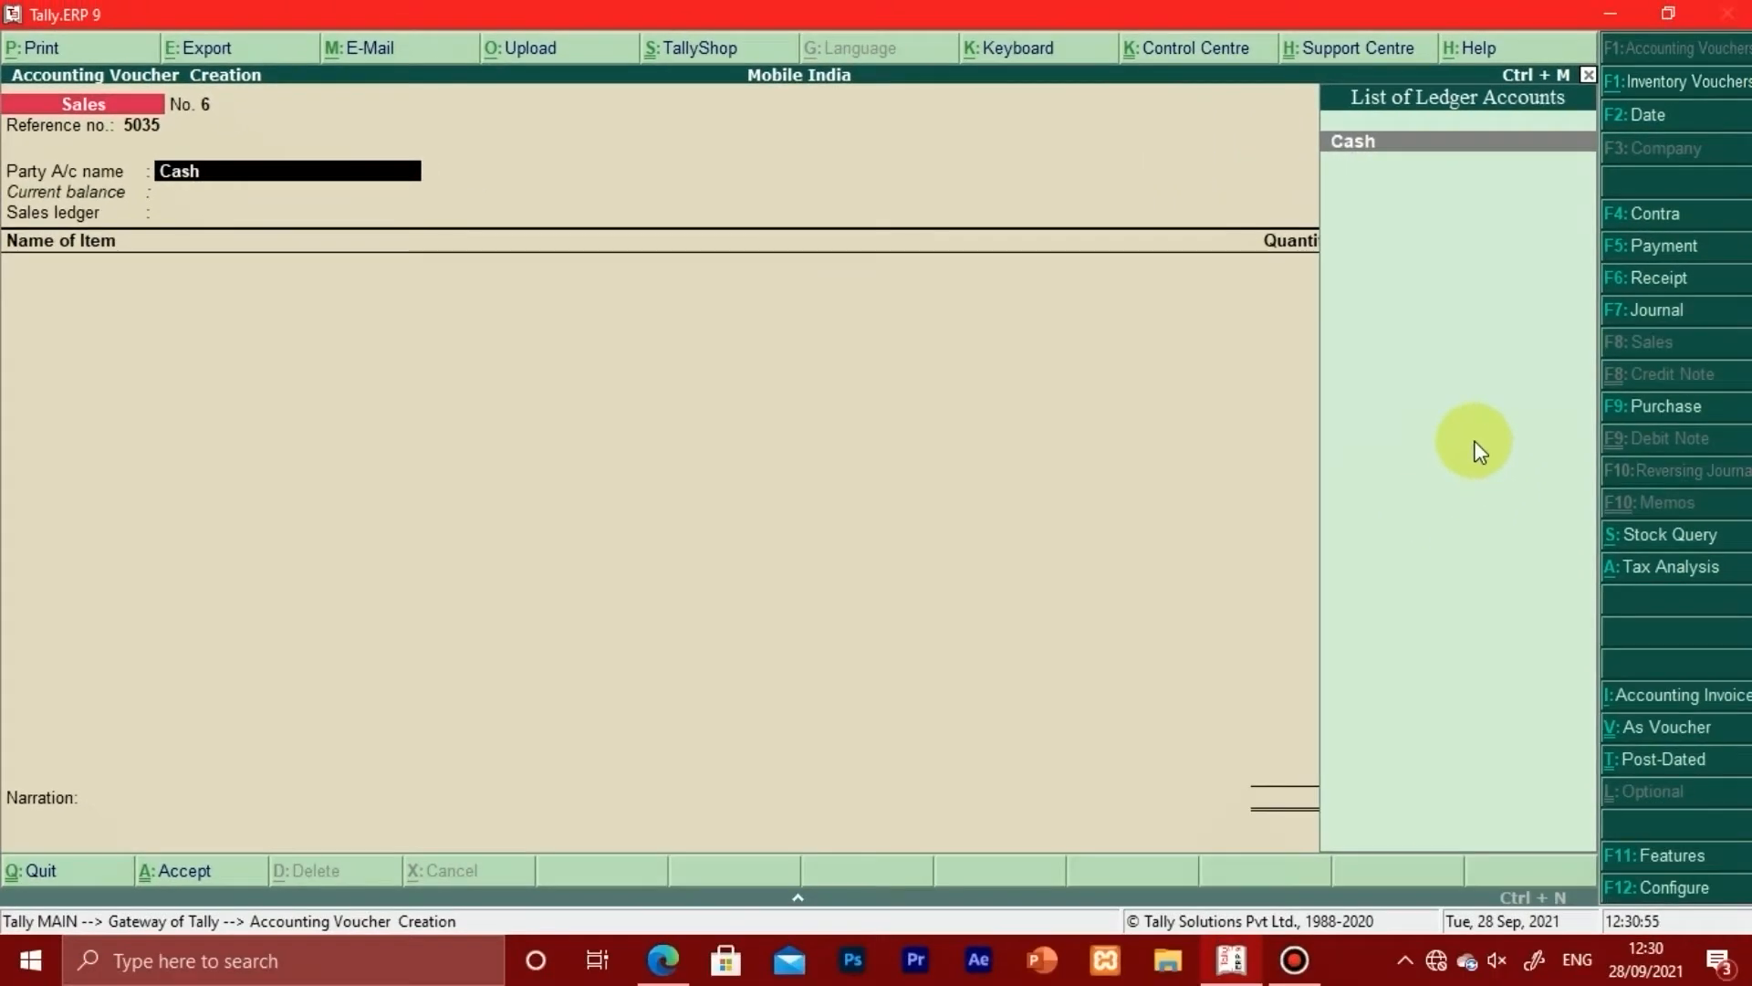
key("Return")
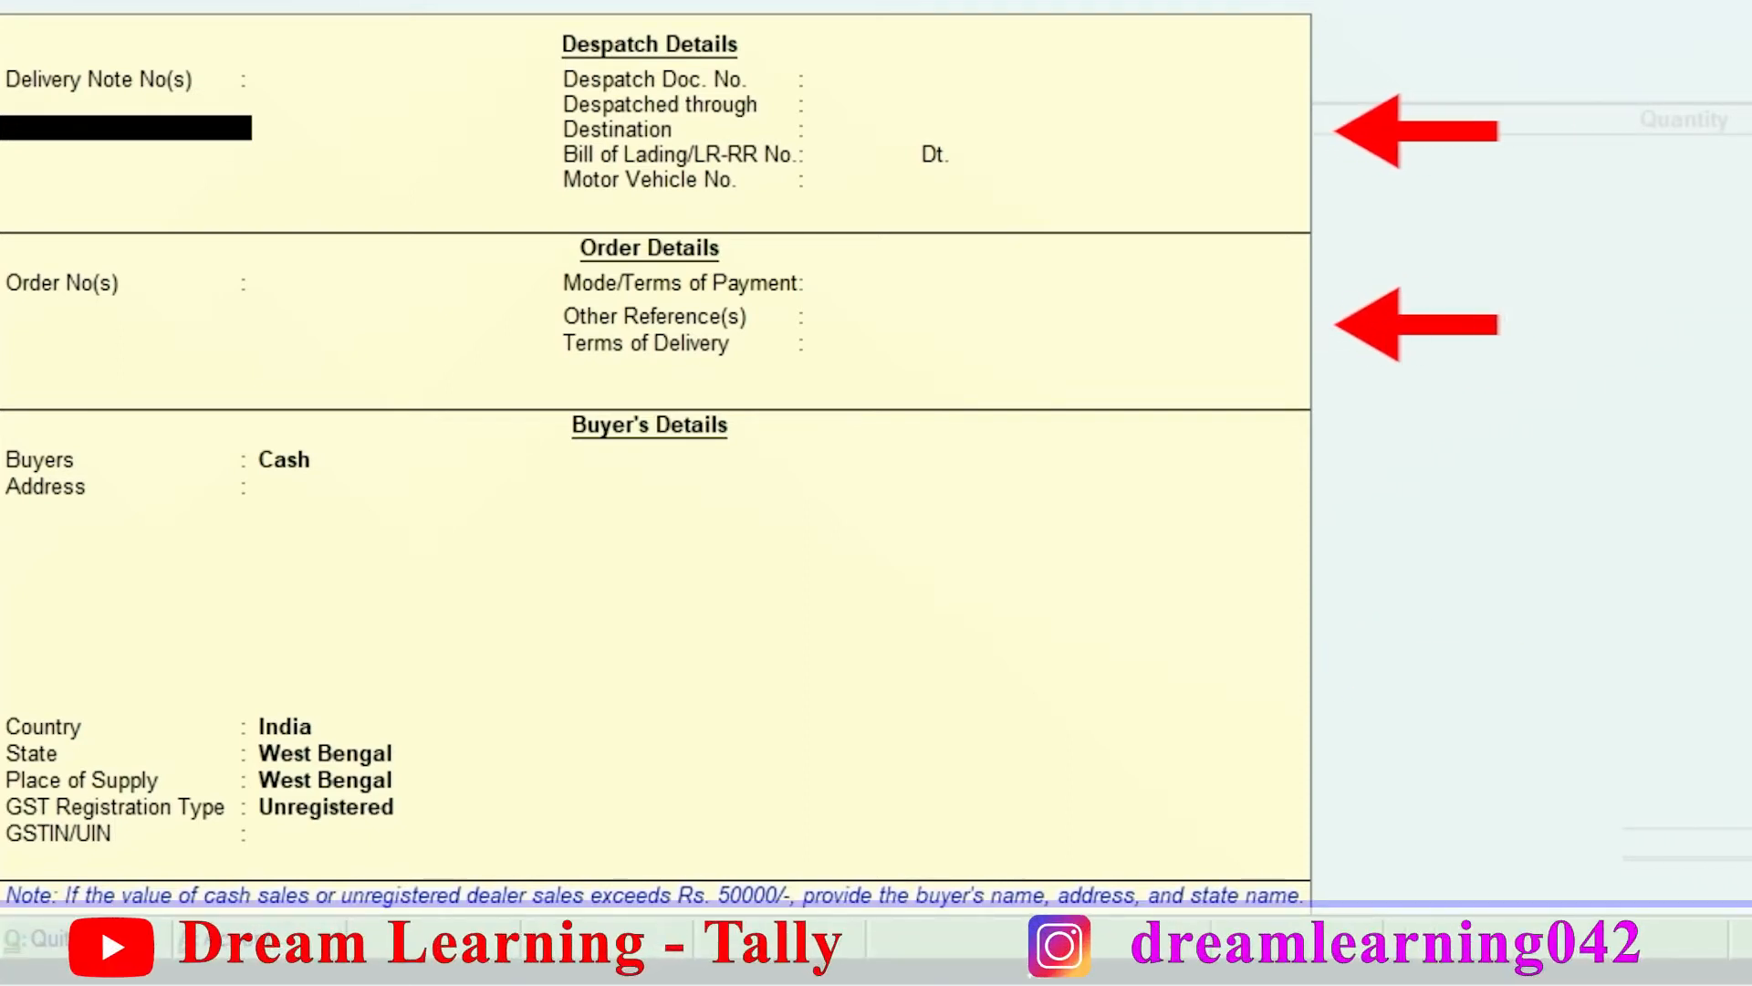
Step: Skip the despatch and order details and enter the customer's full name as buyer
key("Return")
key("Return")
key("Return")
key("Return")
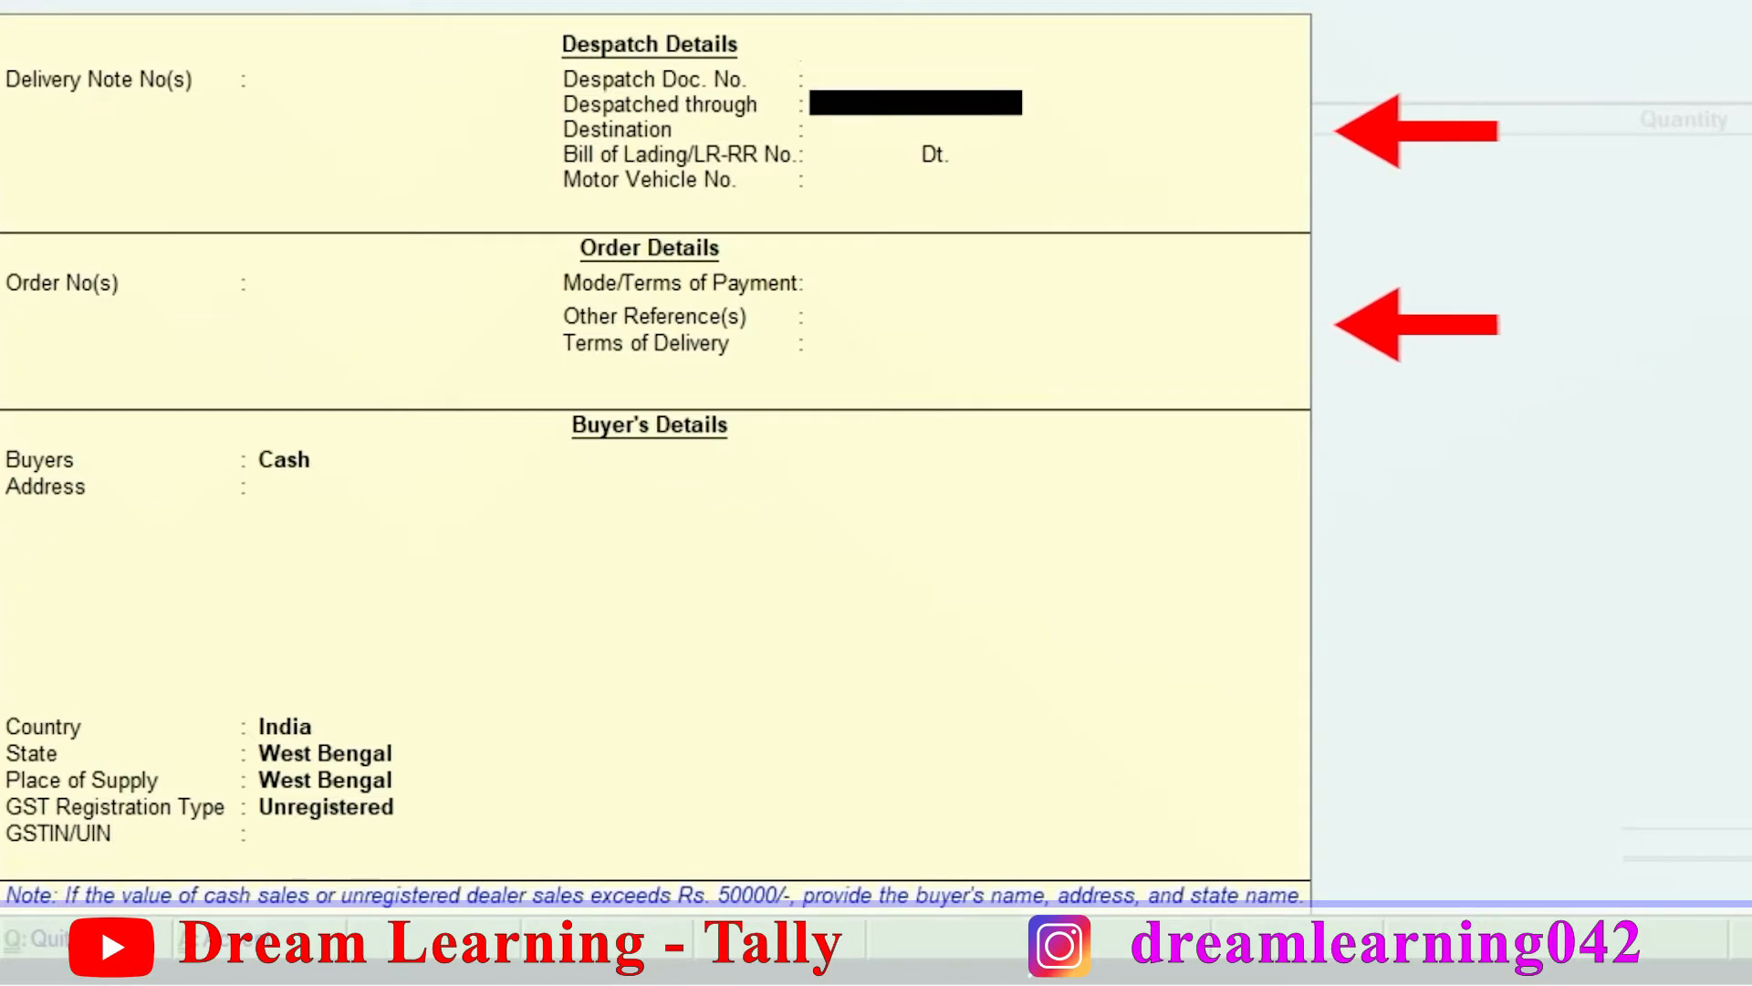
key("Return")
key("Return")
key("Return")
key("Return")
key("Return")
key("Return")
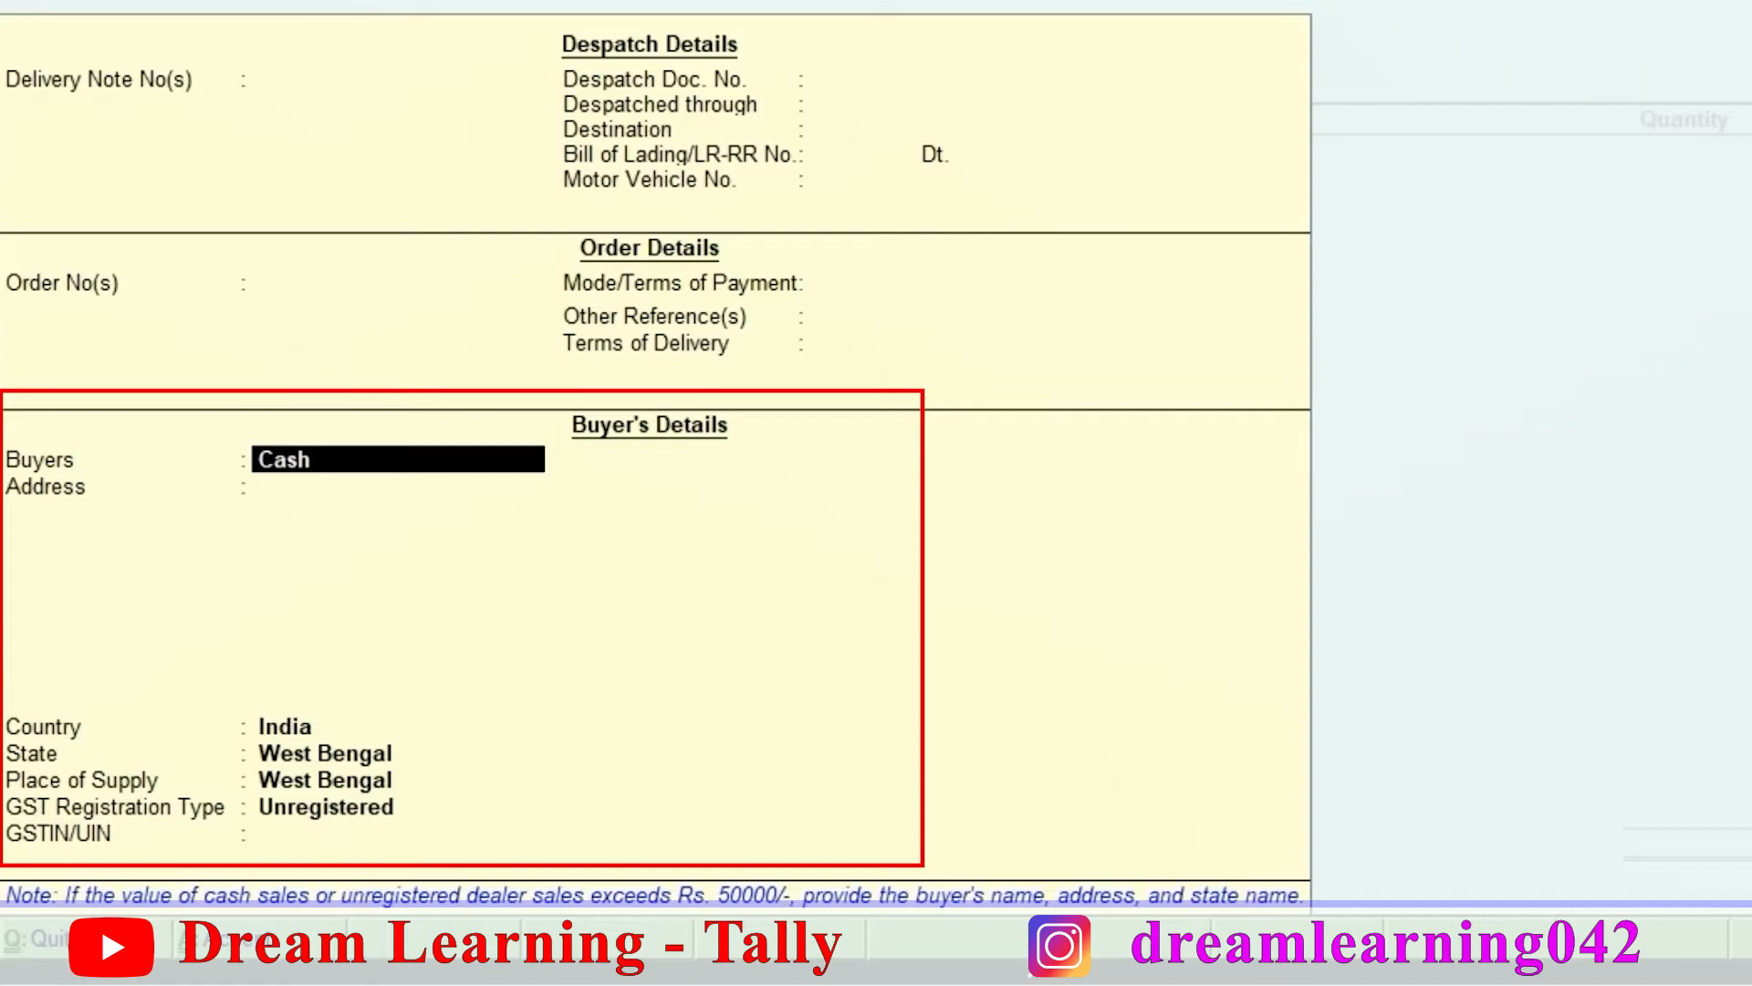
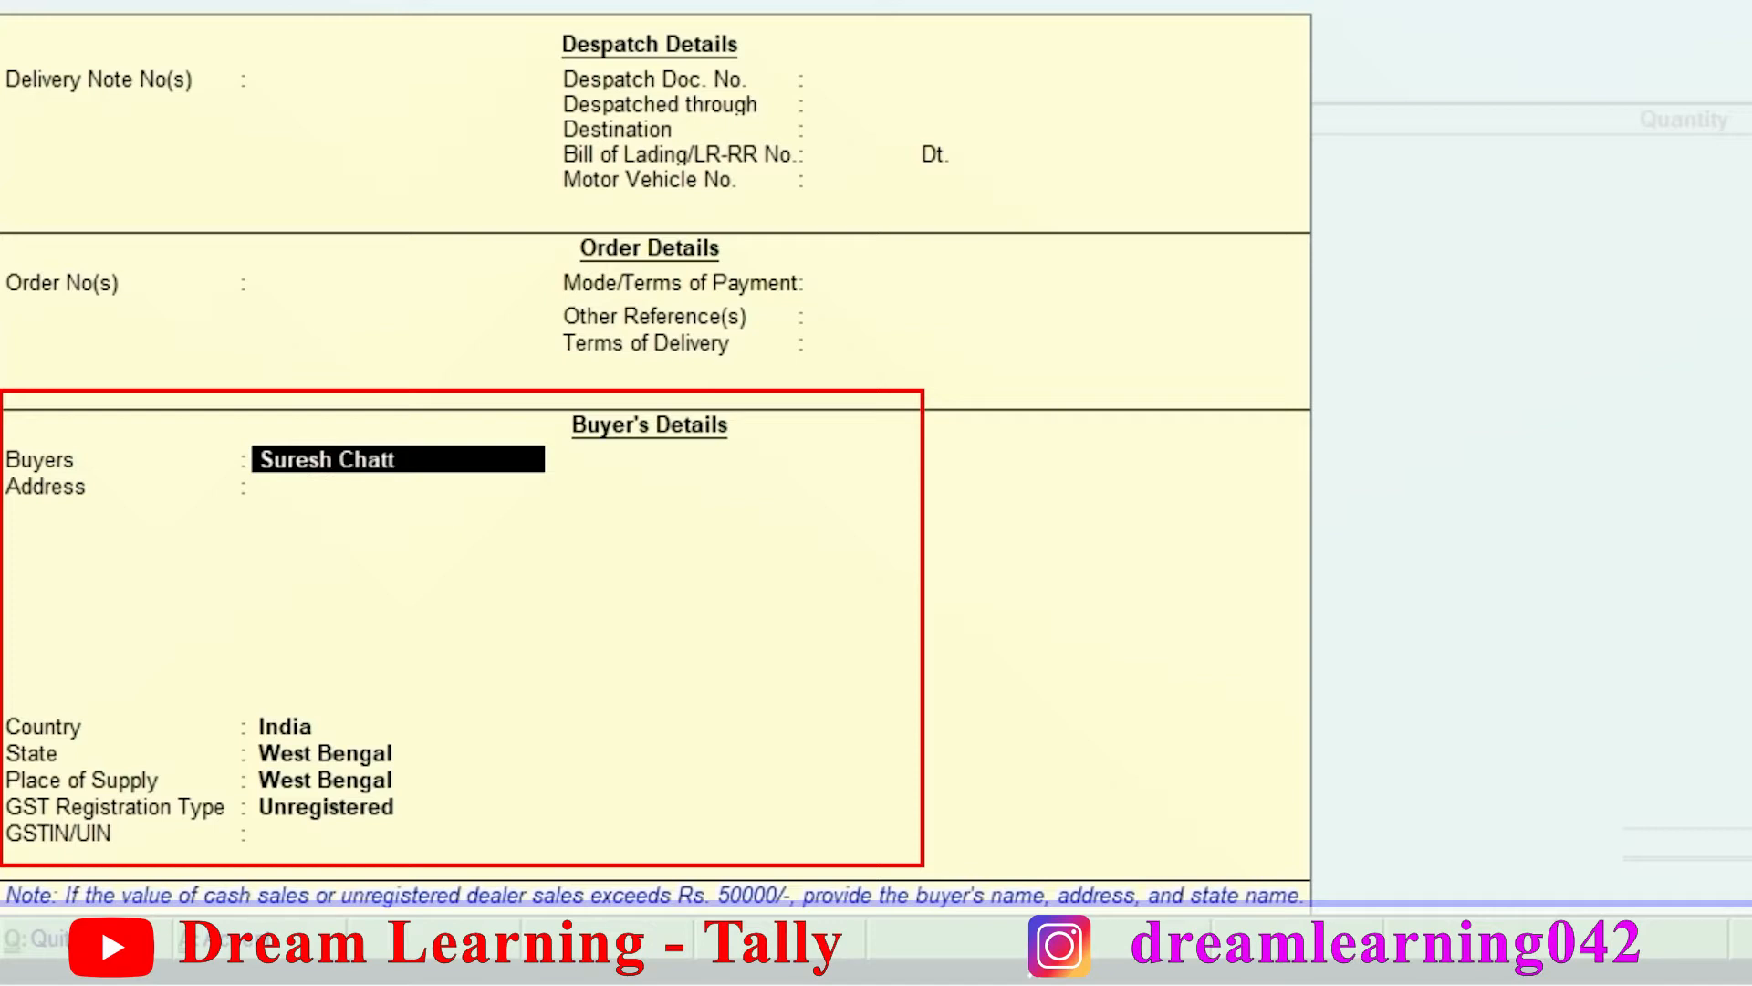
key("Return")
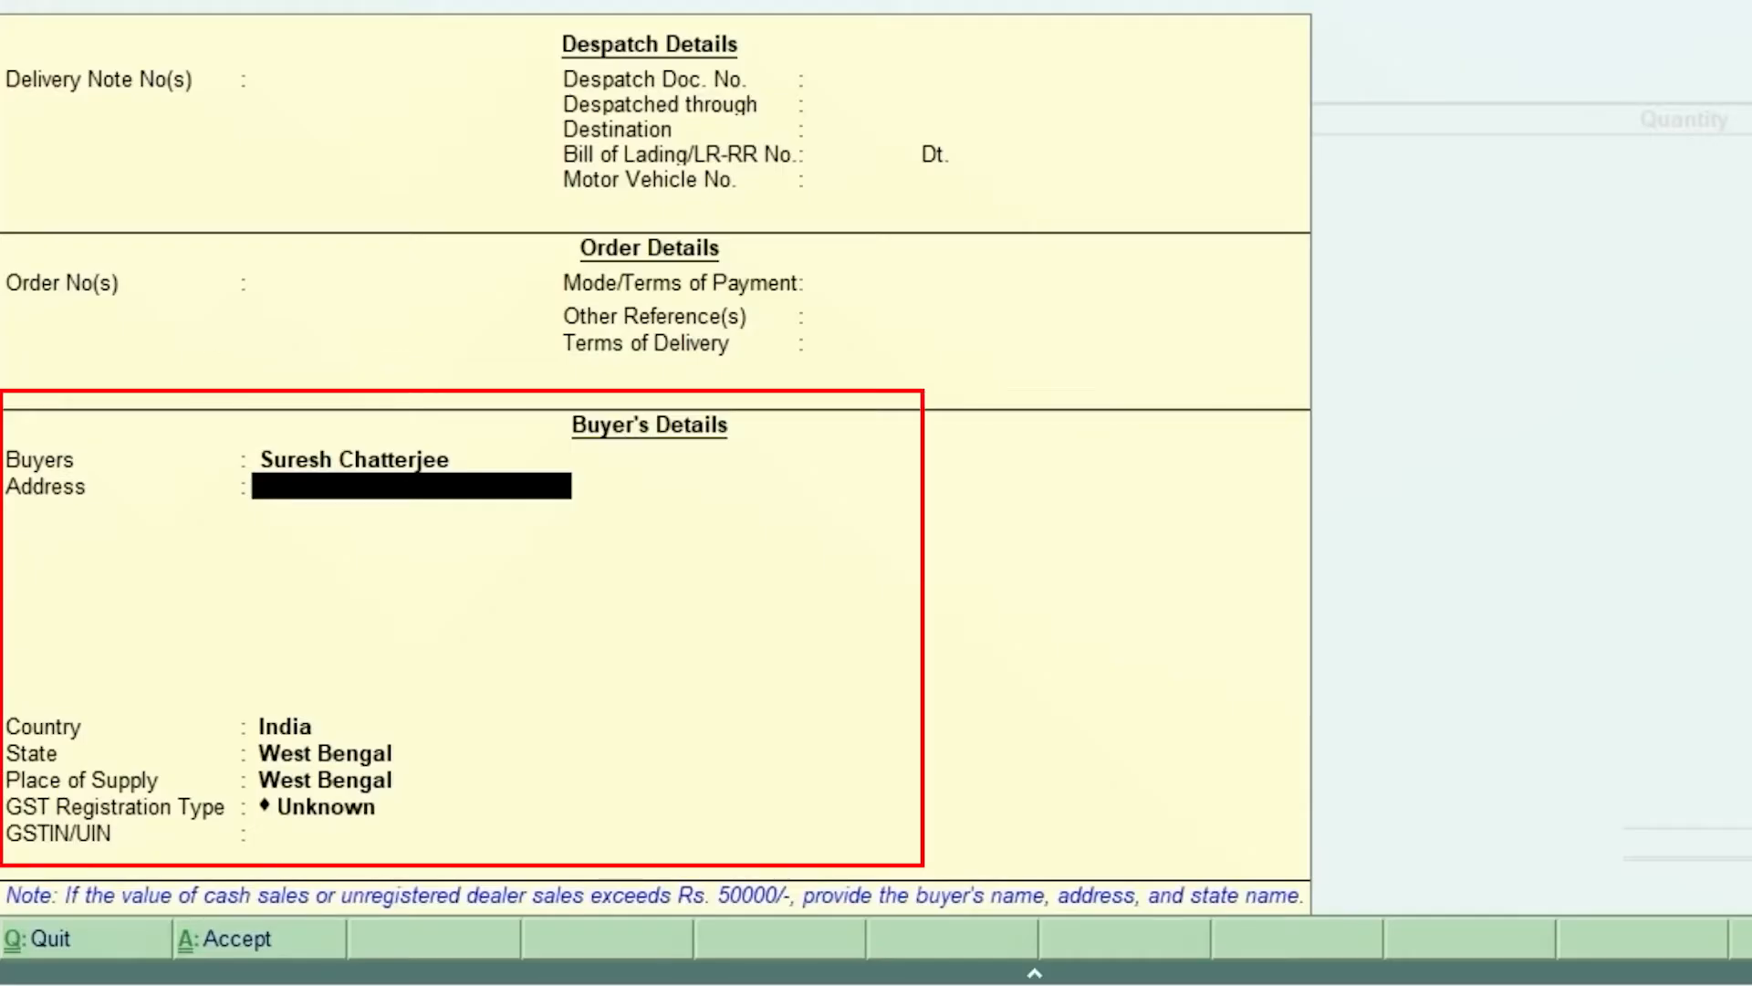
Step: Enter the buyer's two address lines and contact number from the invoice, then finish the address
type("Nehru Place")
key("Return")
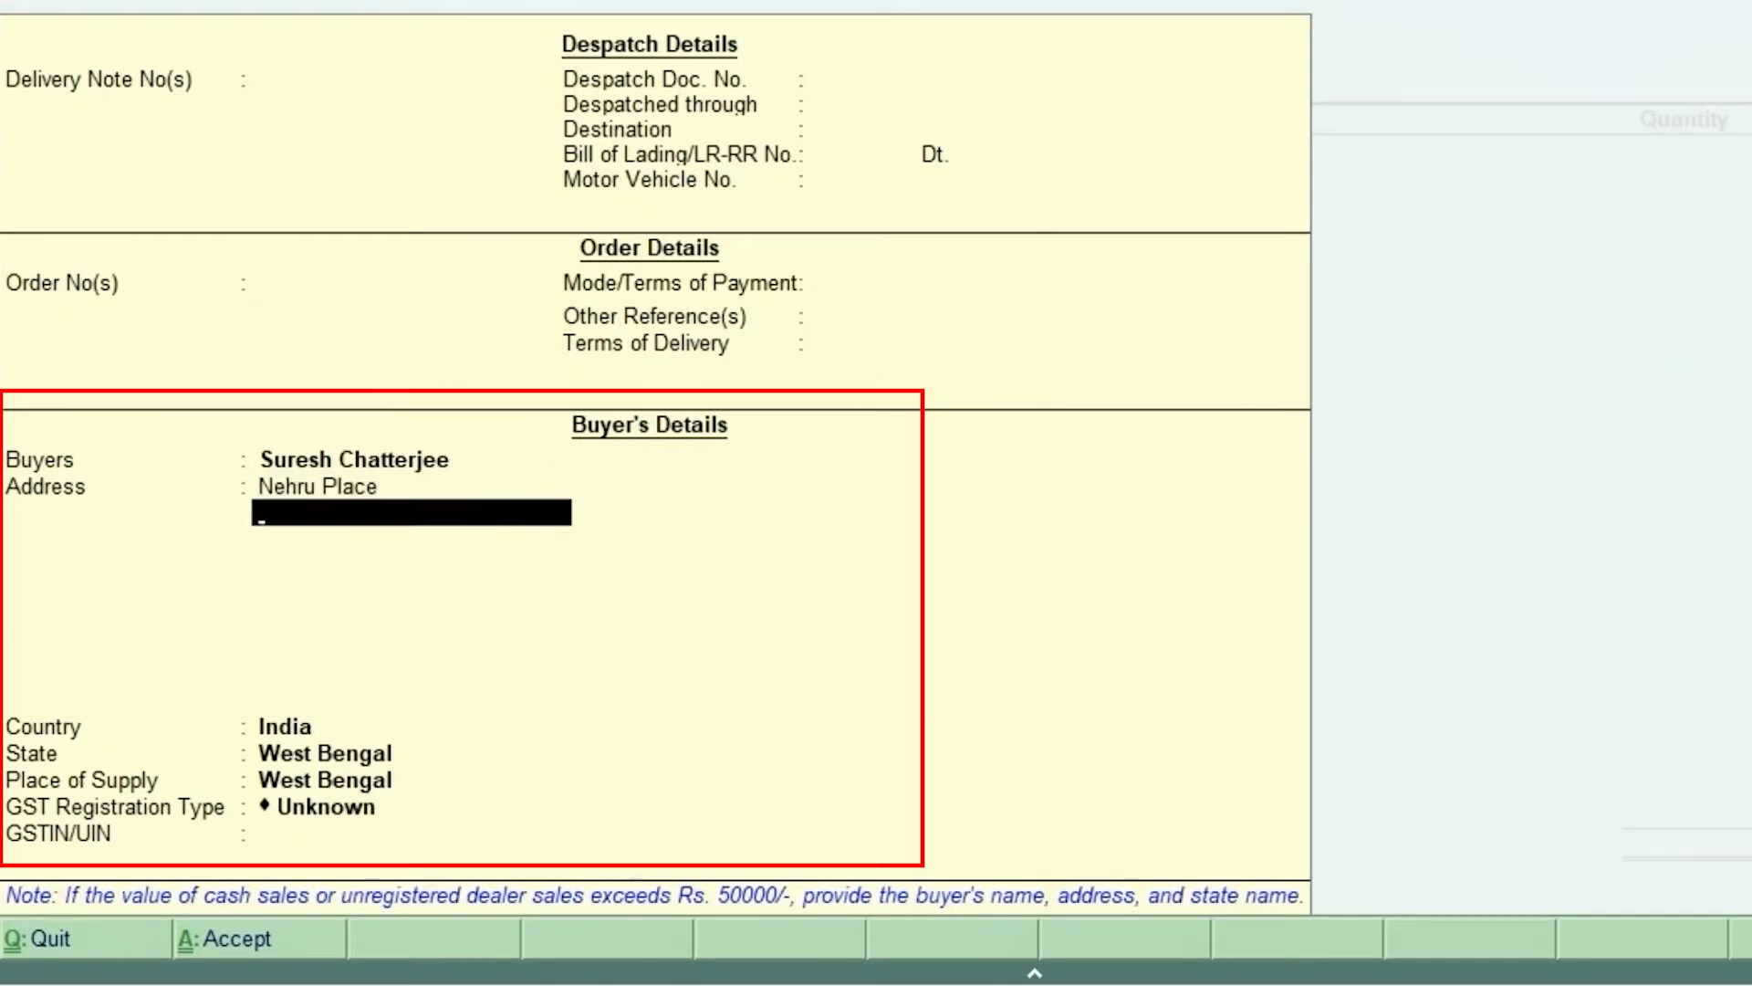
type("New Delhi")
key("Return")
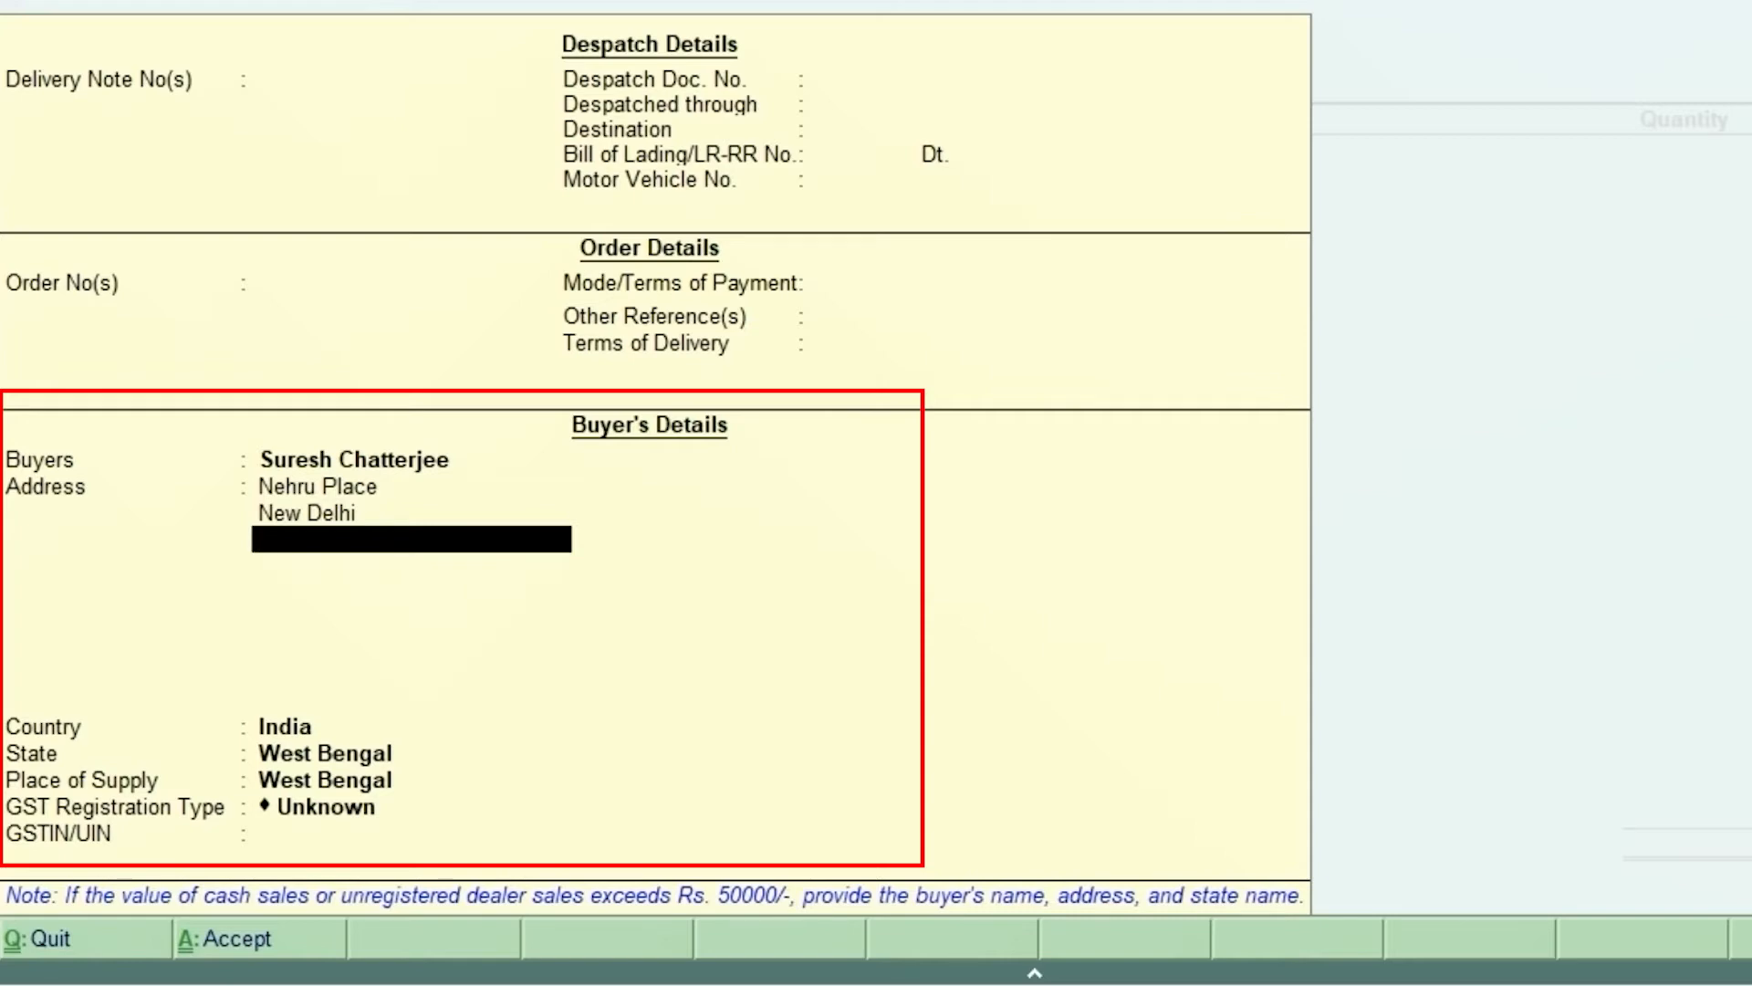
key("alt+Tab")
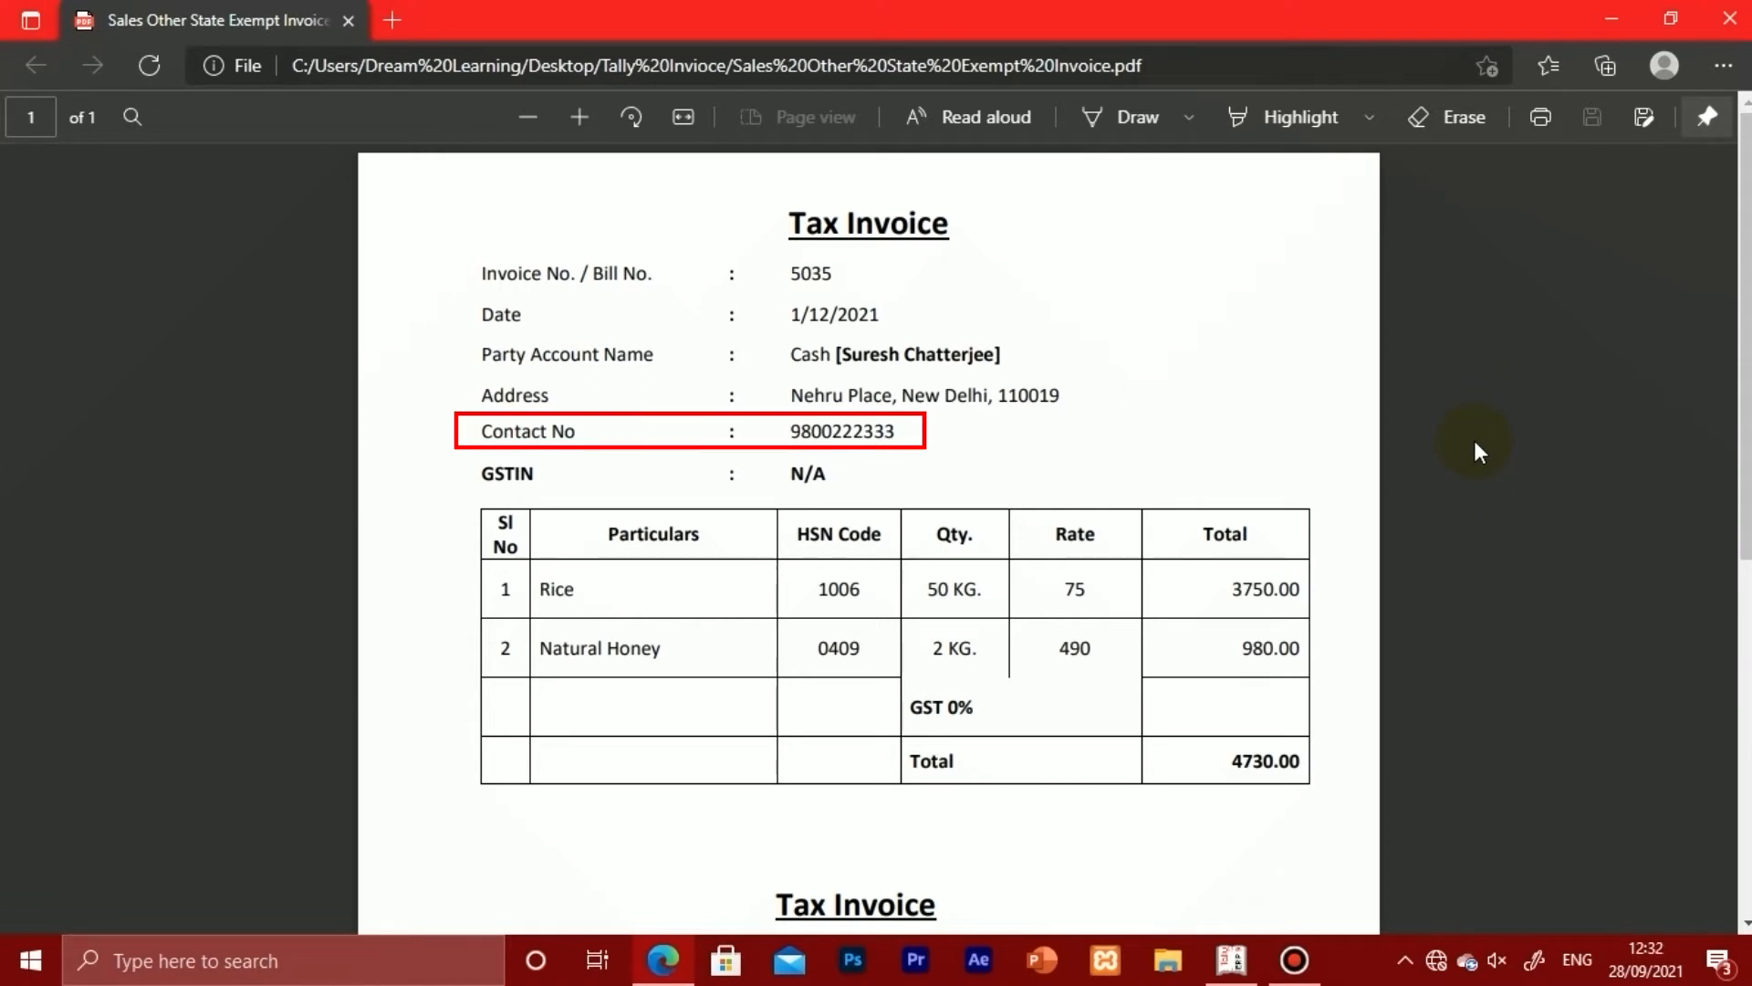
key("alt+Tab")
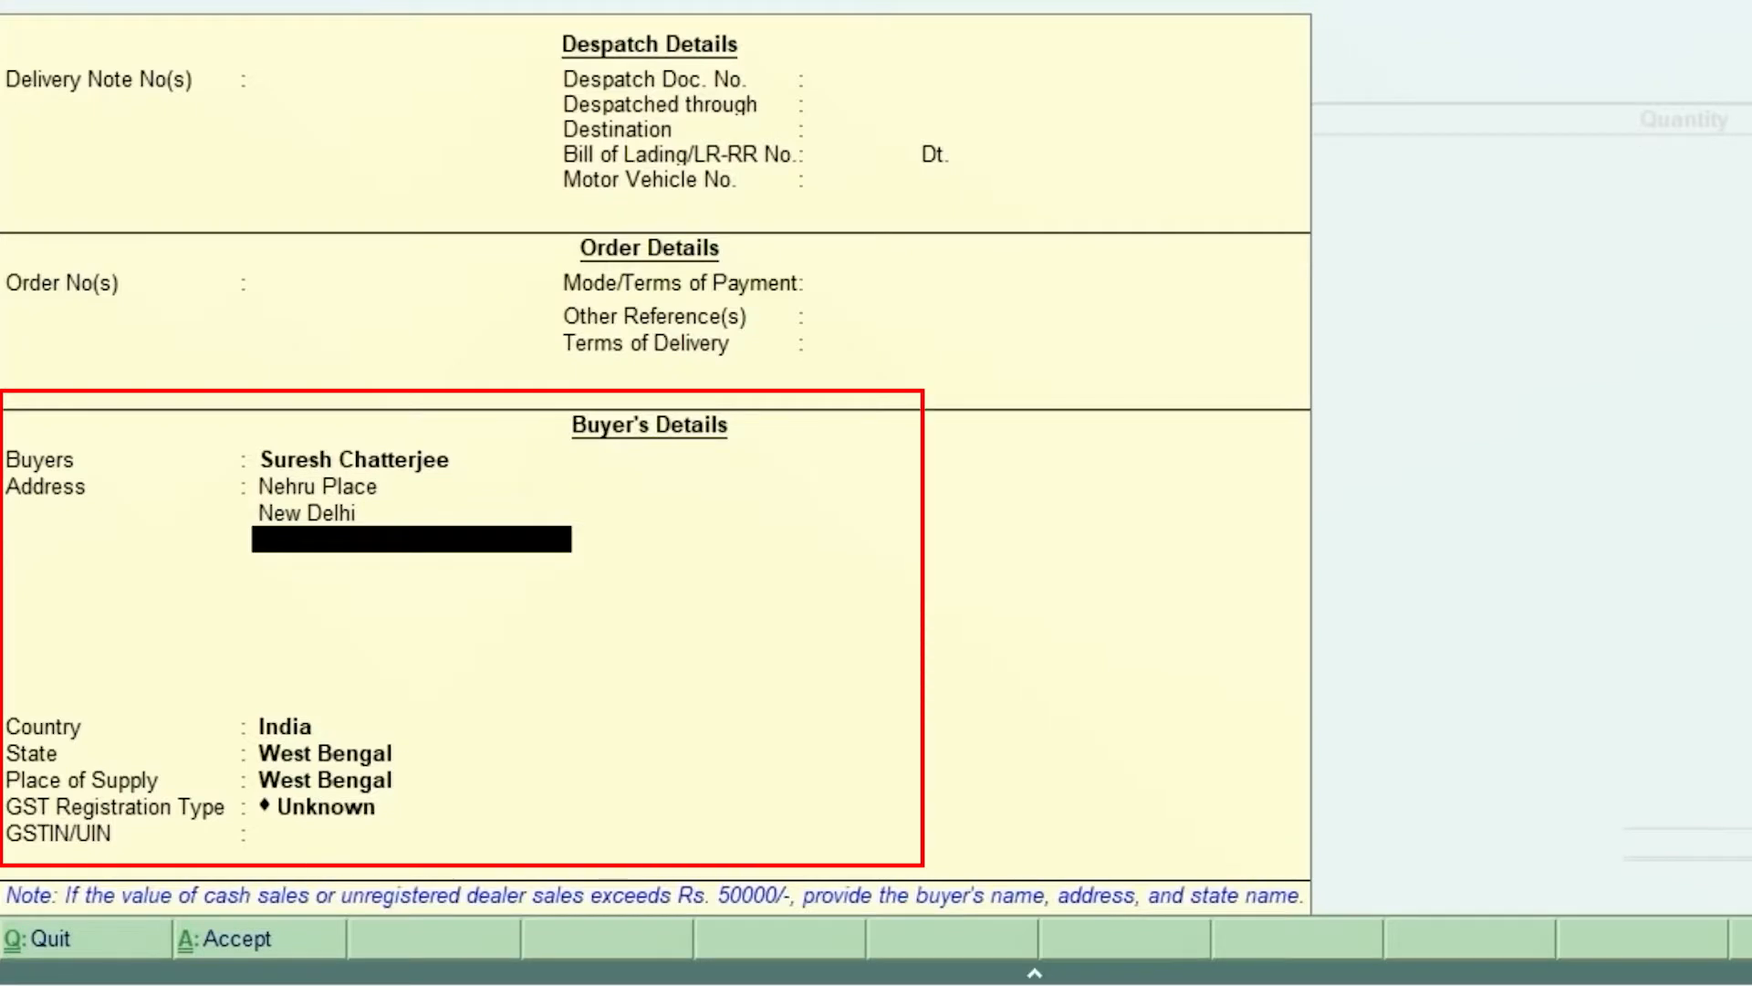
key("Return")
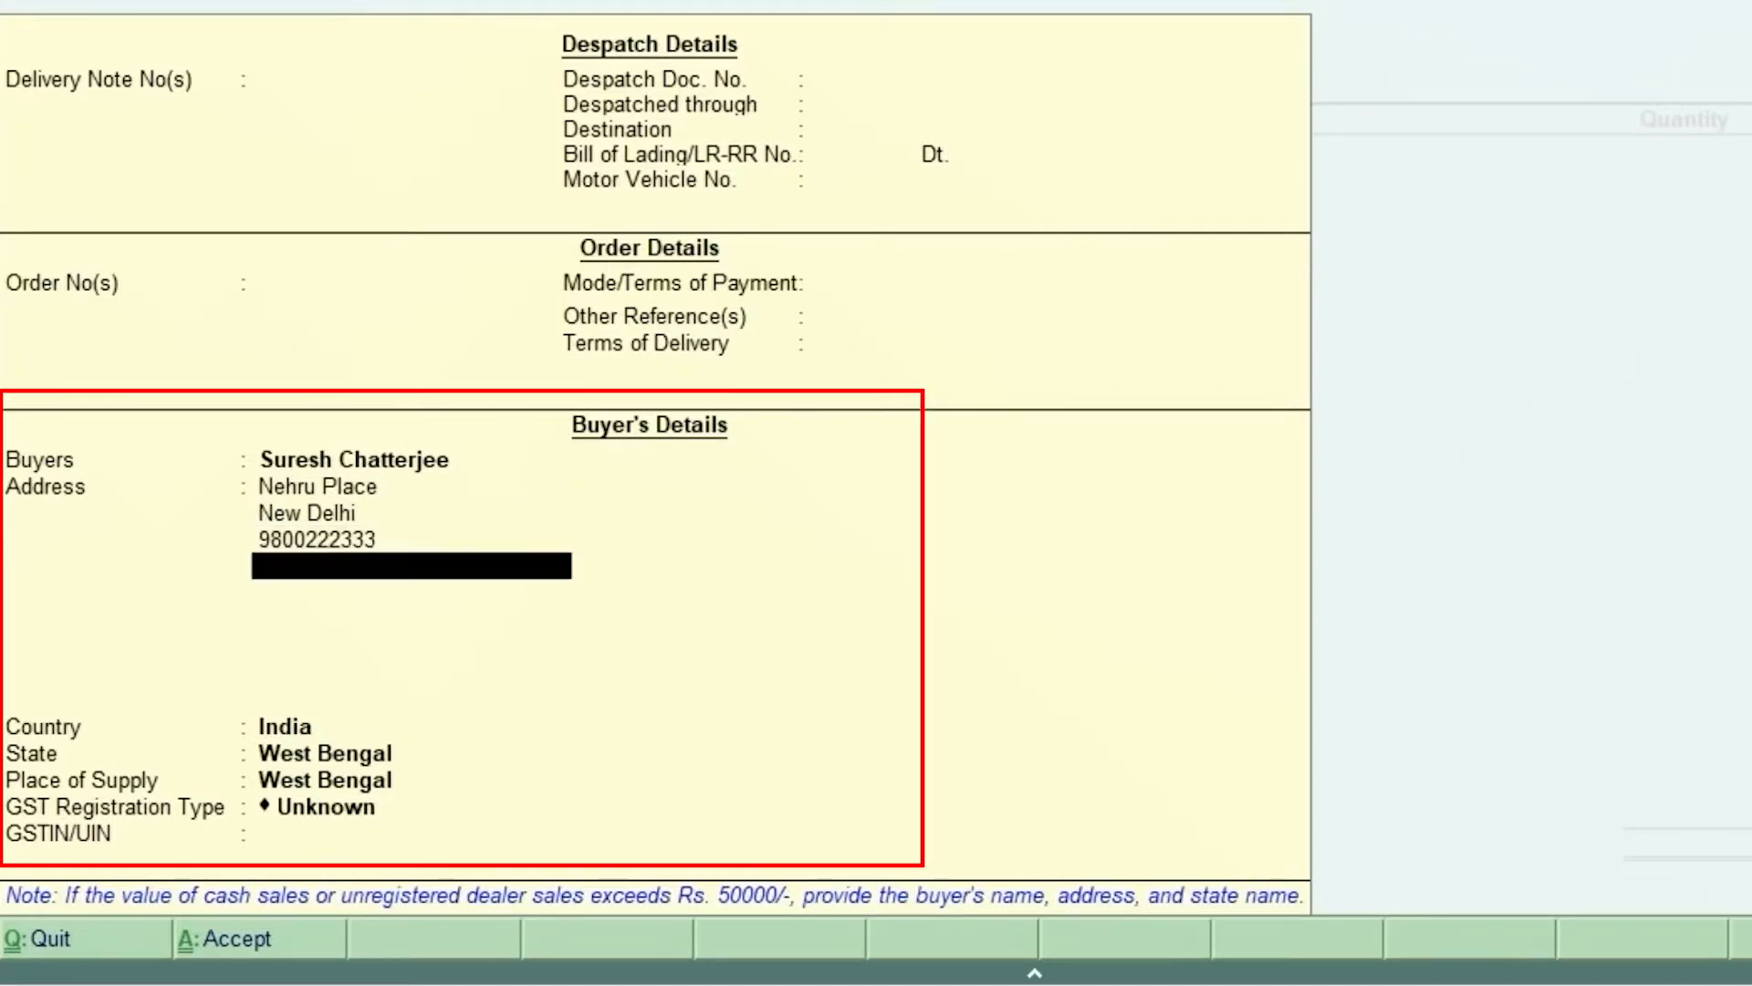
key("Return")
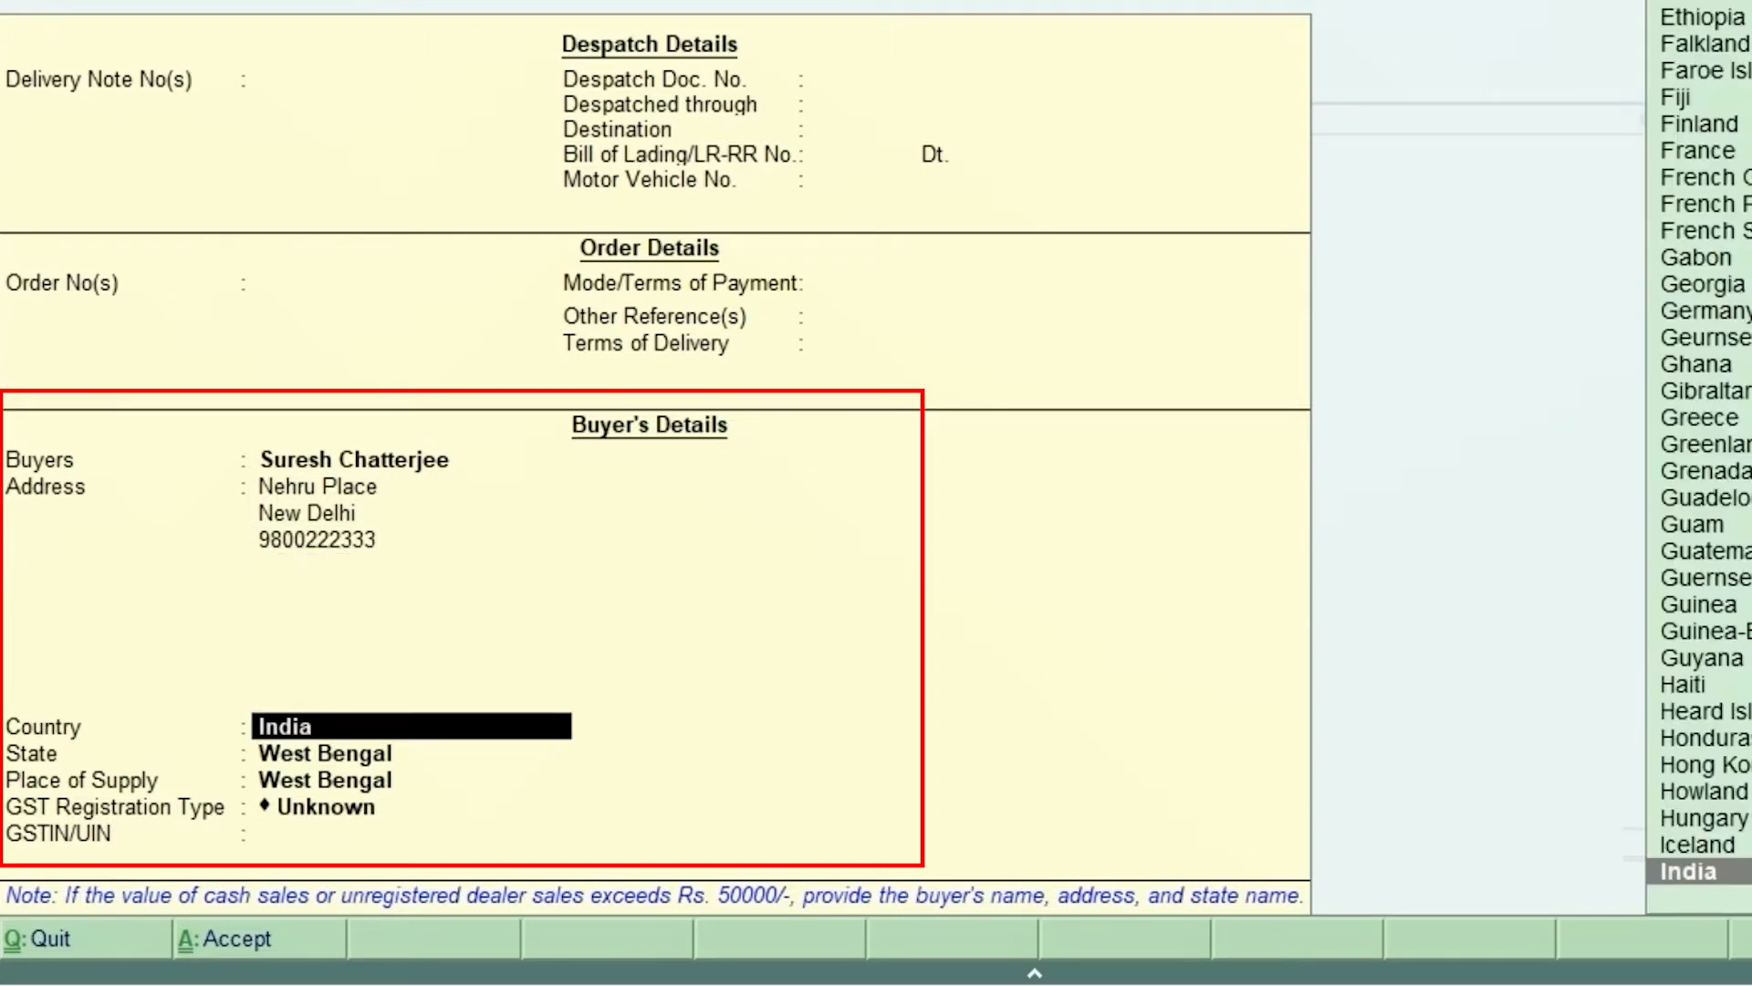
Step: Keep country India and set both State and Place of Supply to Delhi
key("Return")
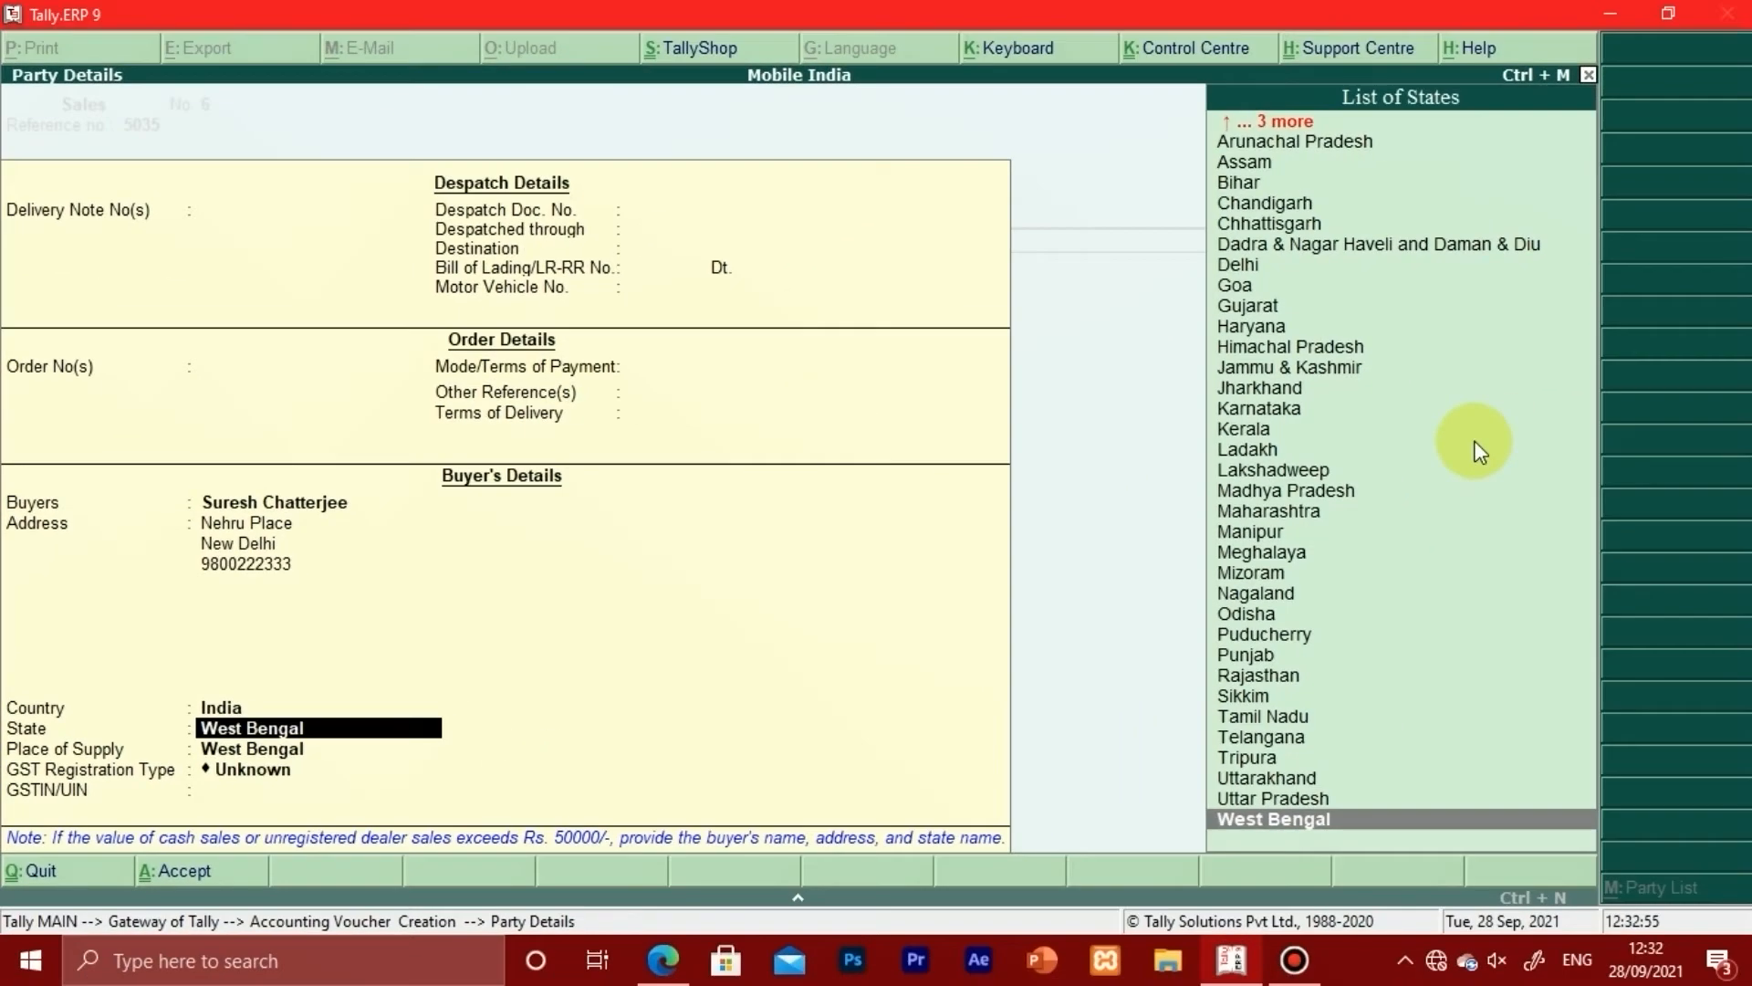
type("D")
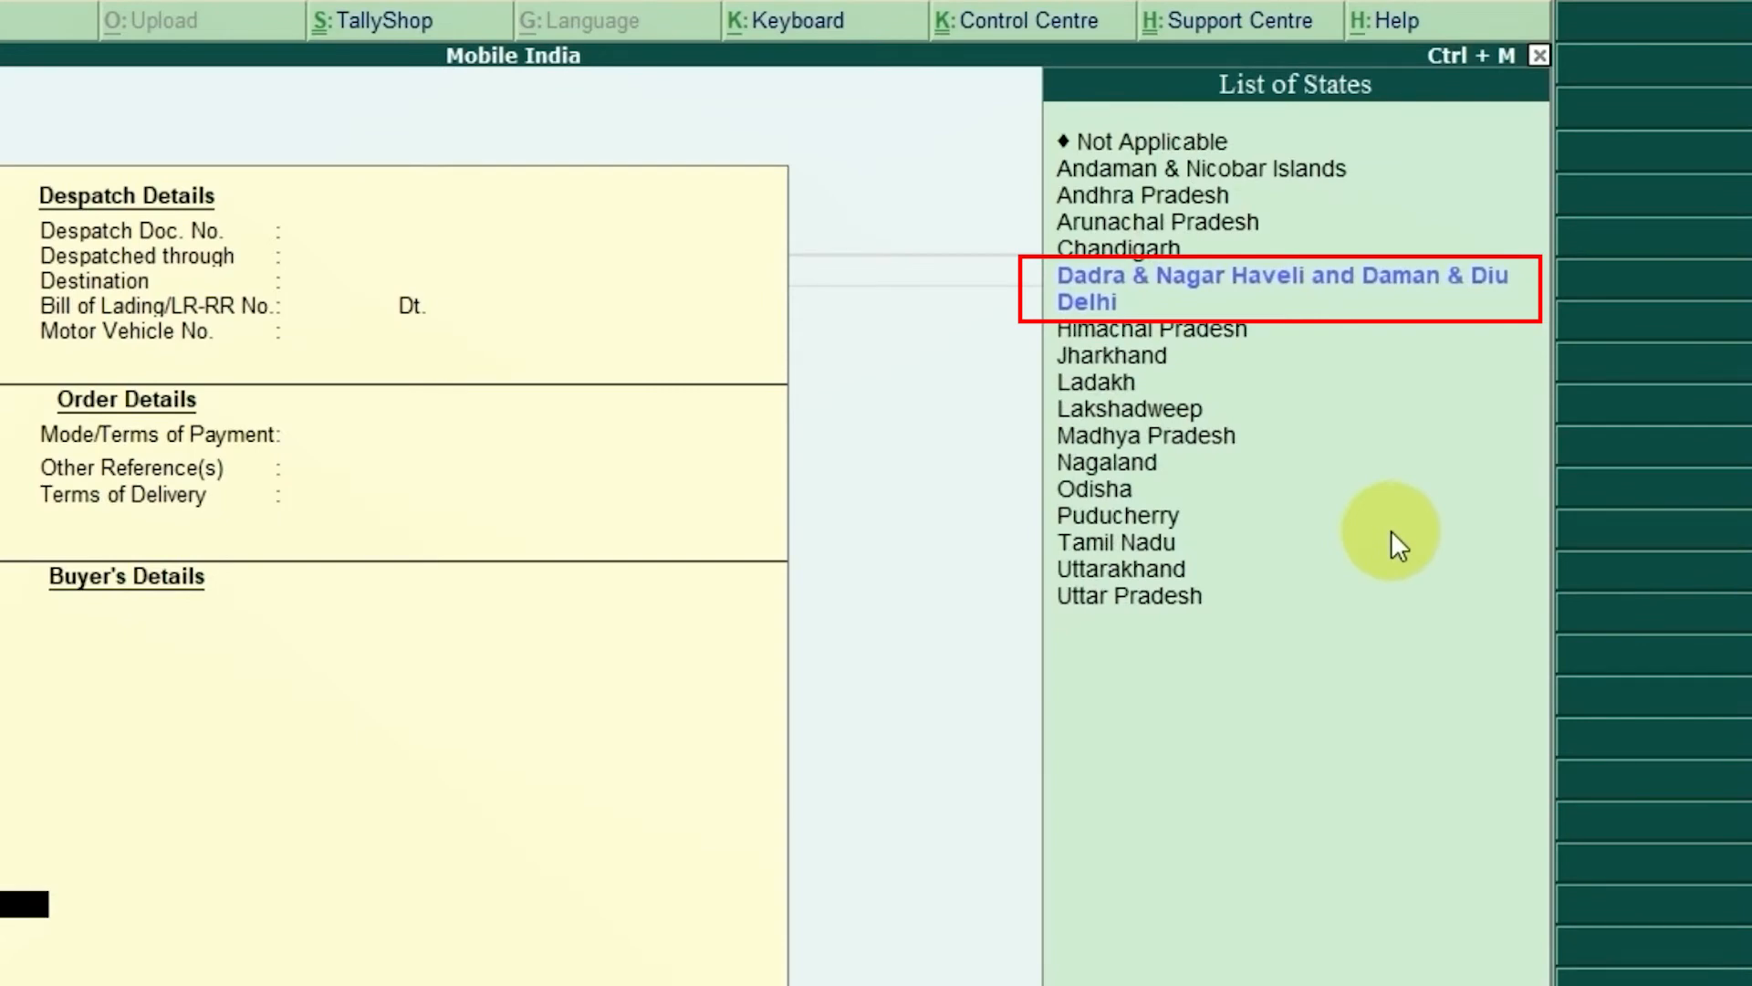
key("Down")
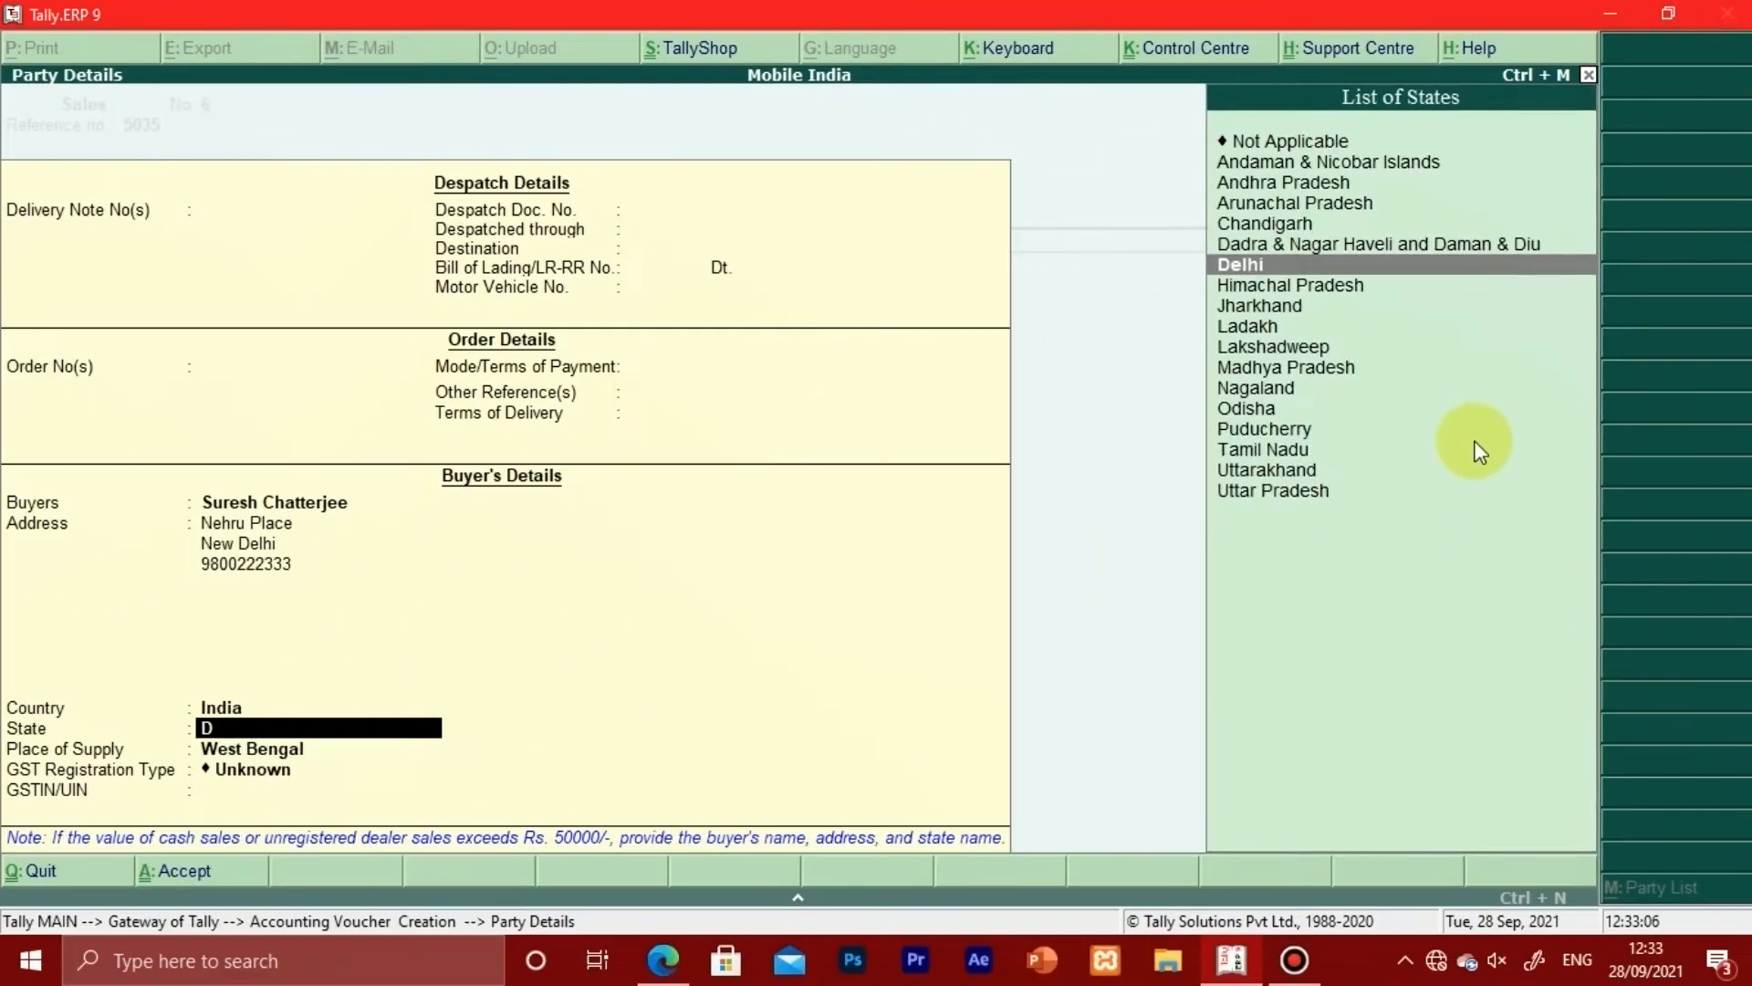
key("Return")
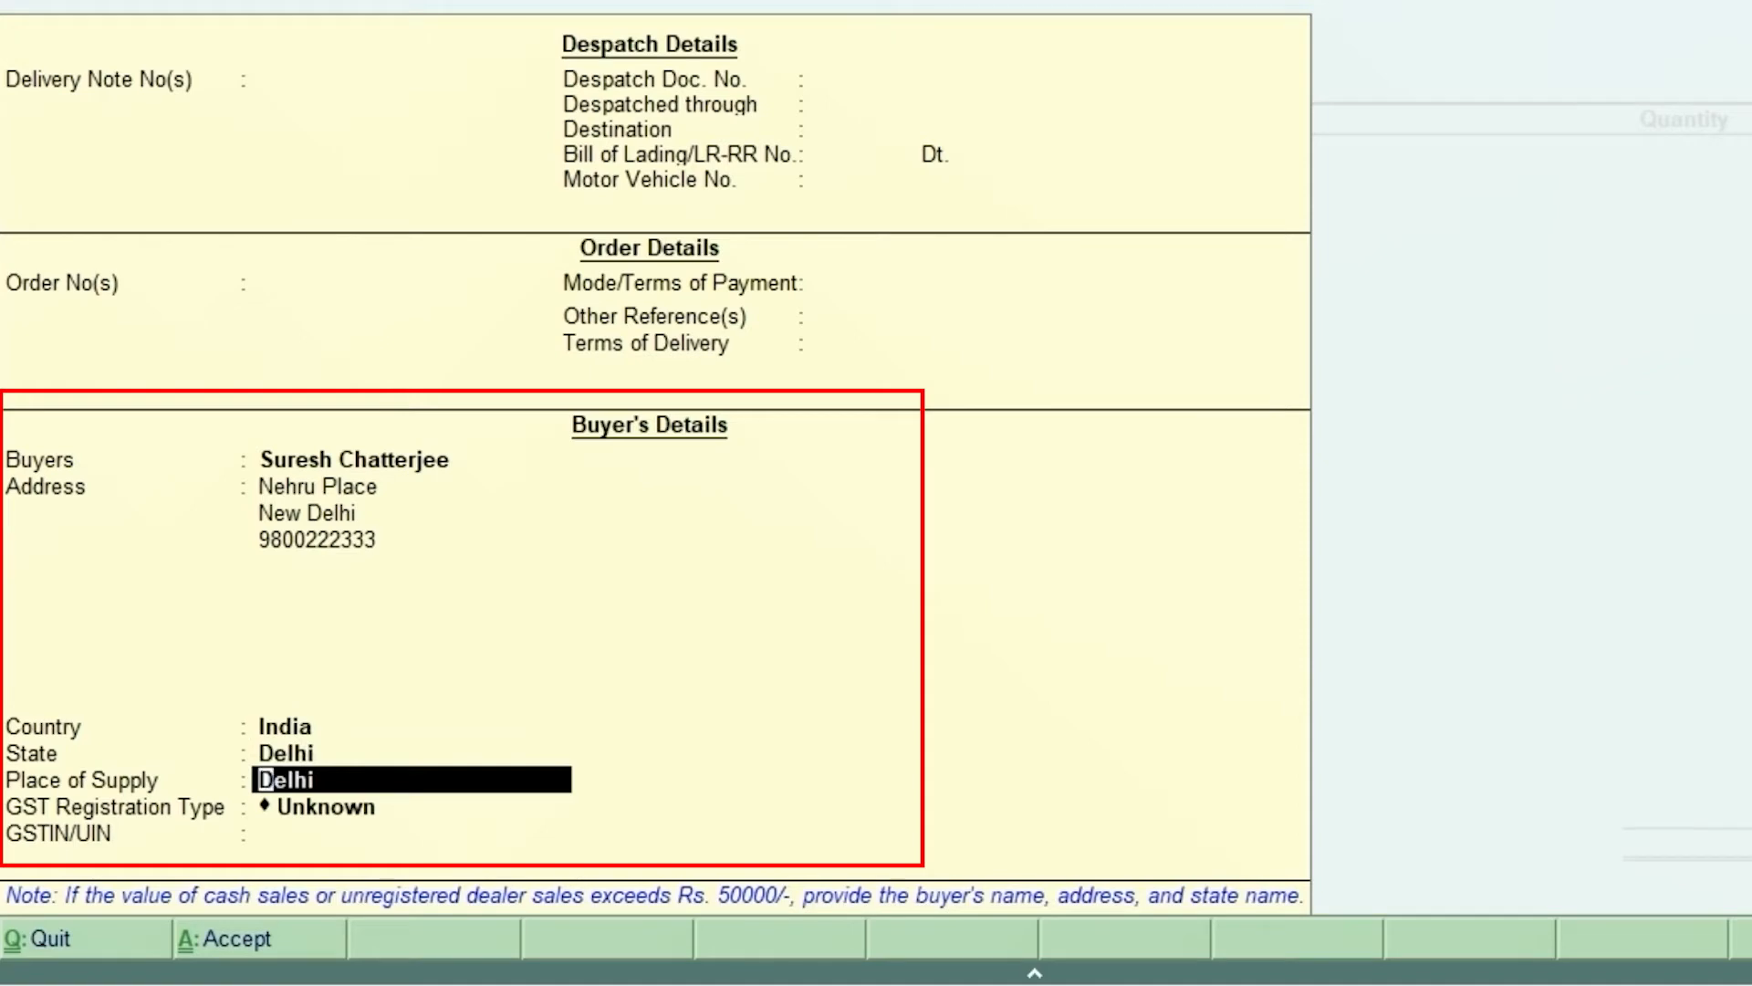
key("Return")
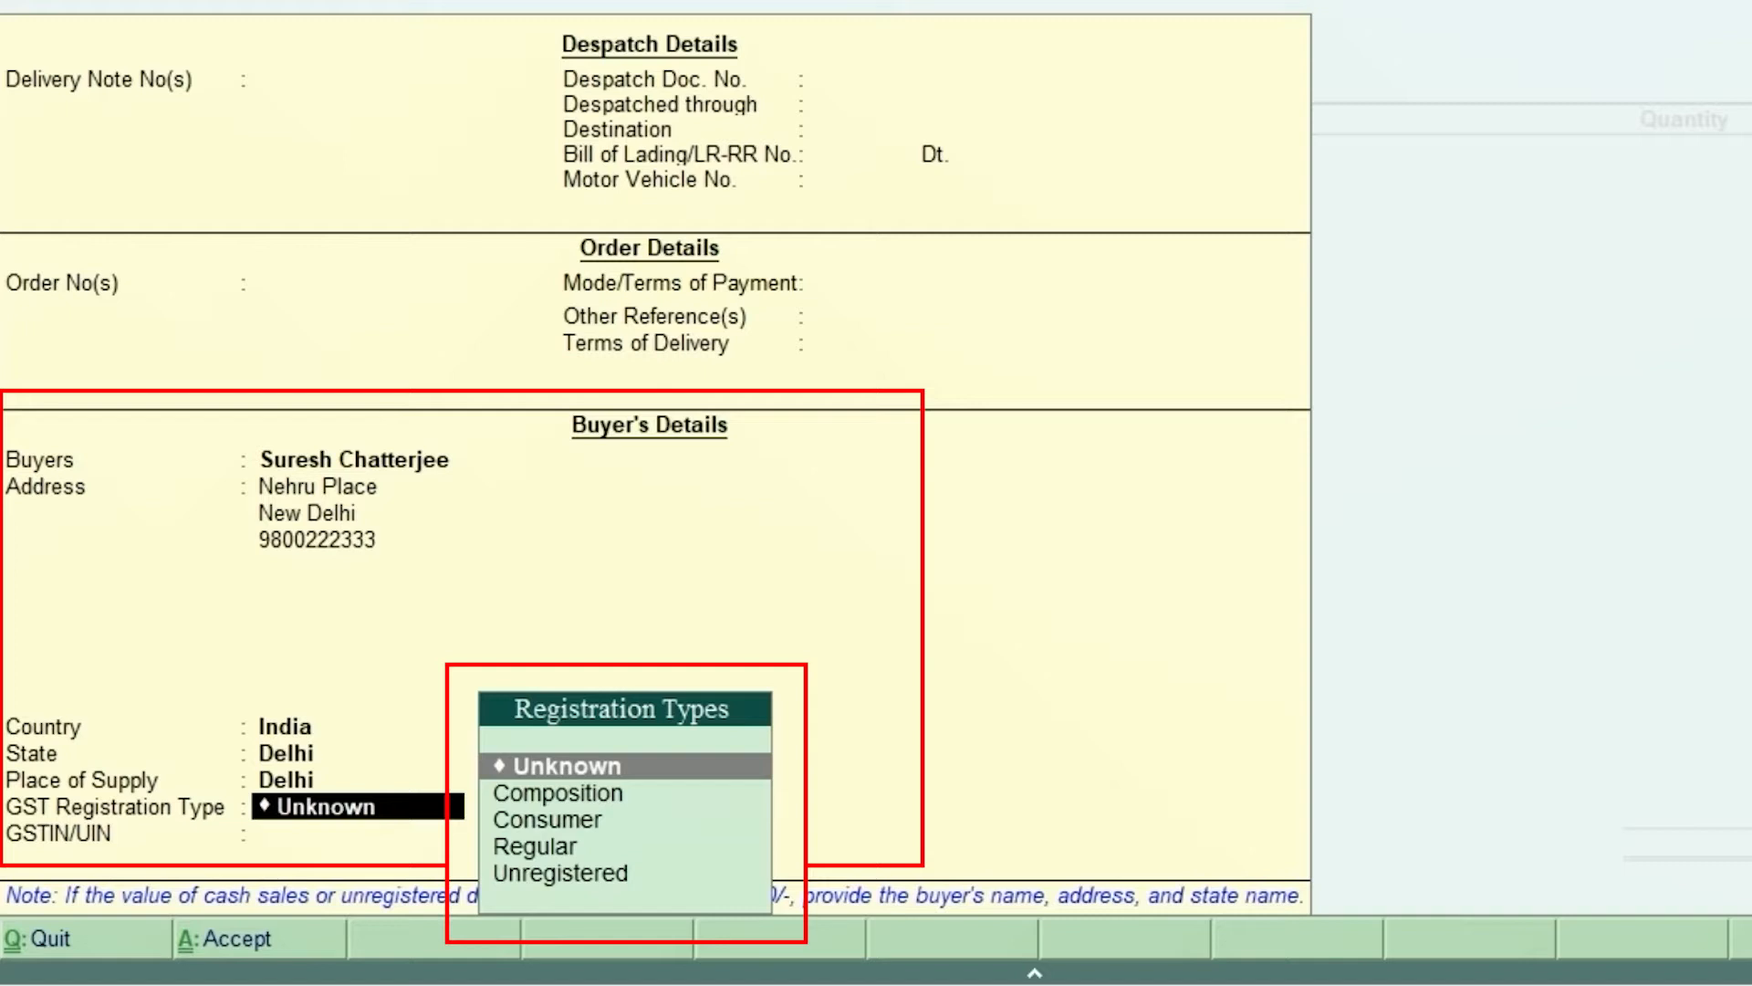
Step: Pick Consumer as the buyer's GST registration type and accept the Party Details
key("Down")
key("Down")
key("Down")
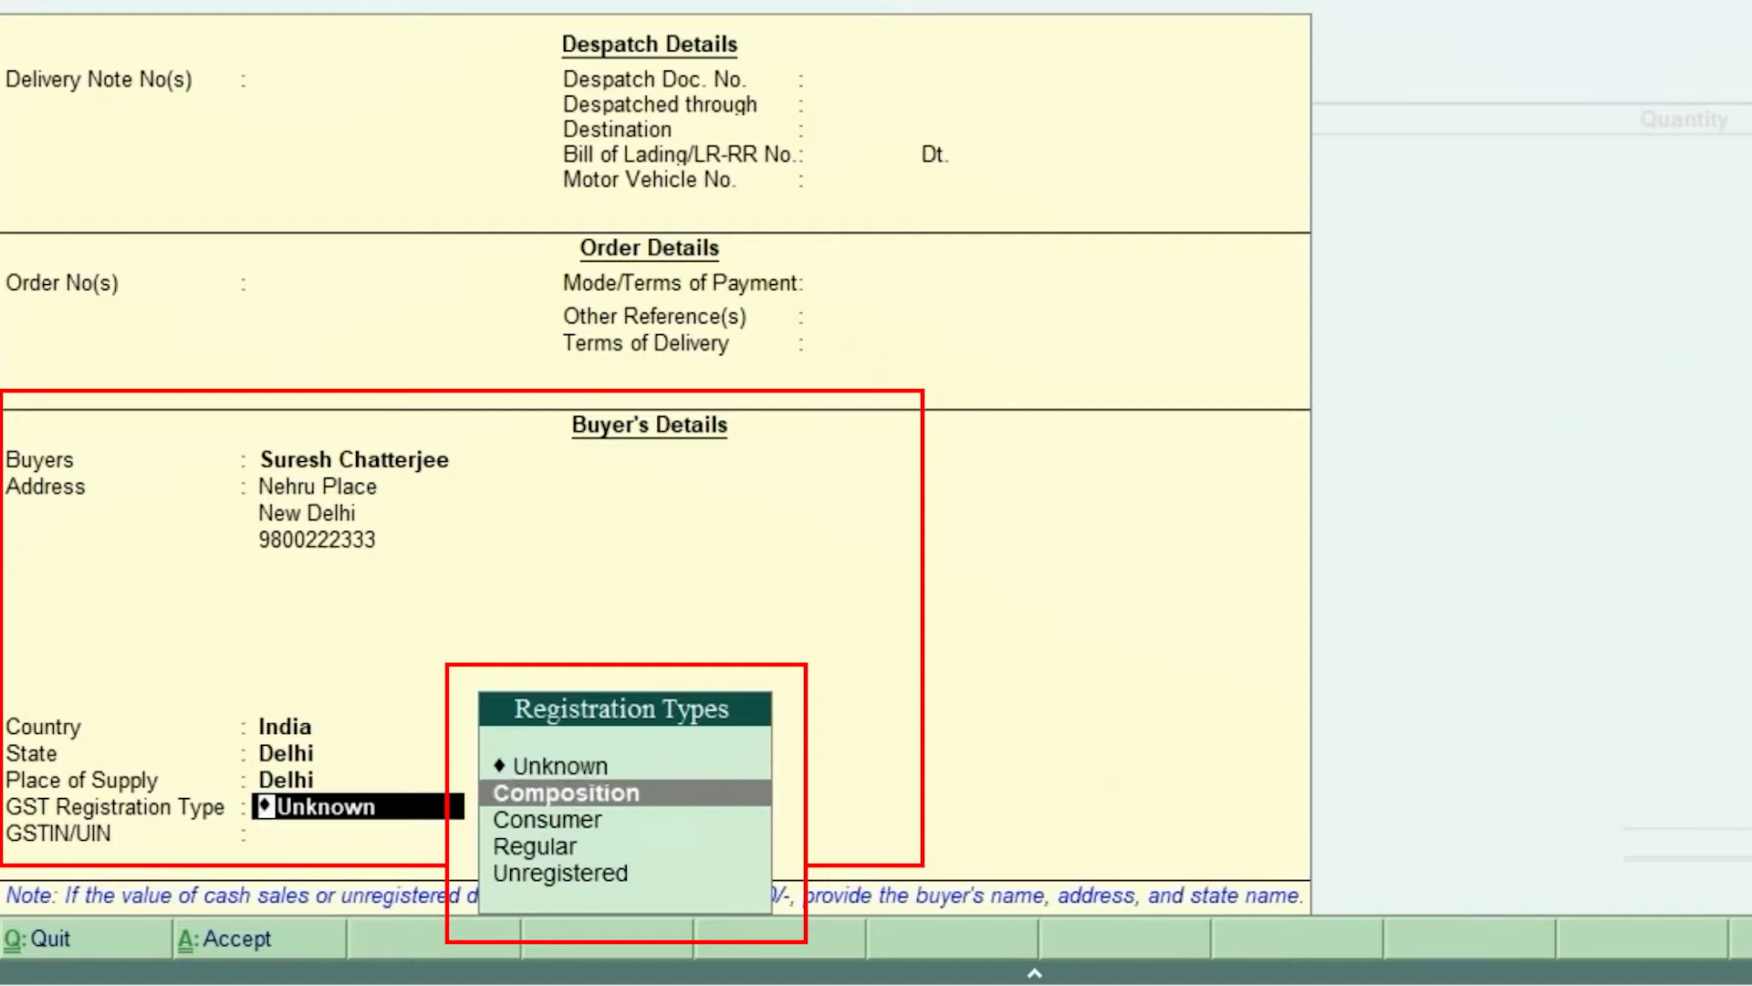
key("Down")
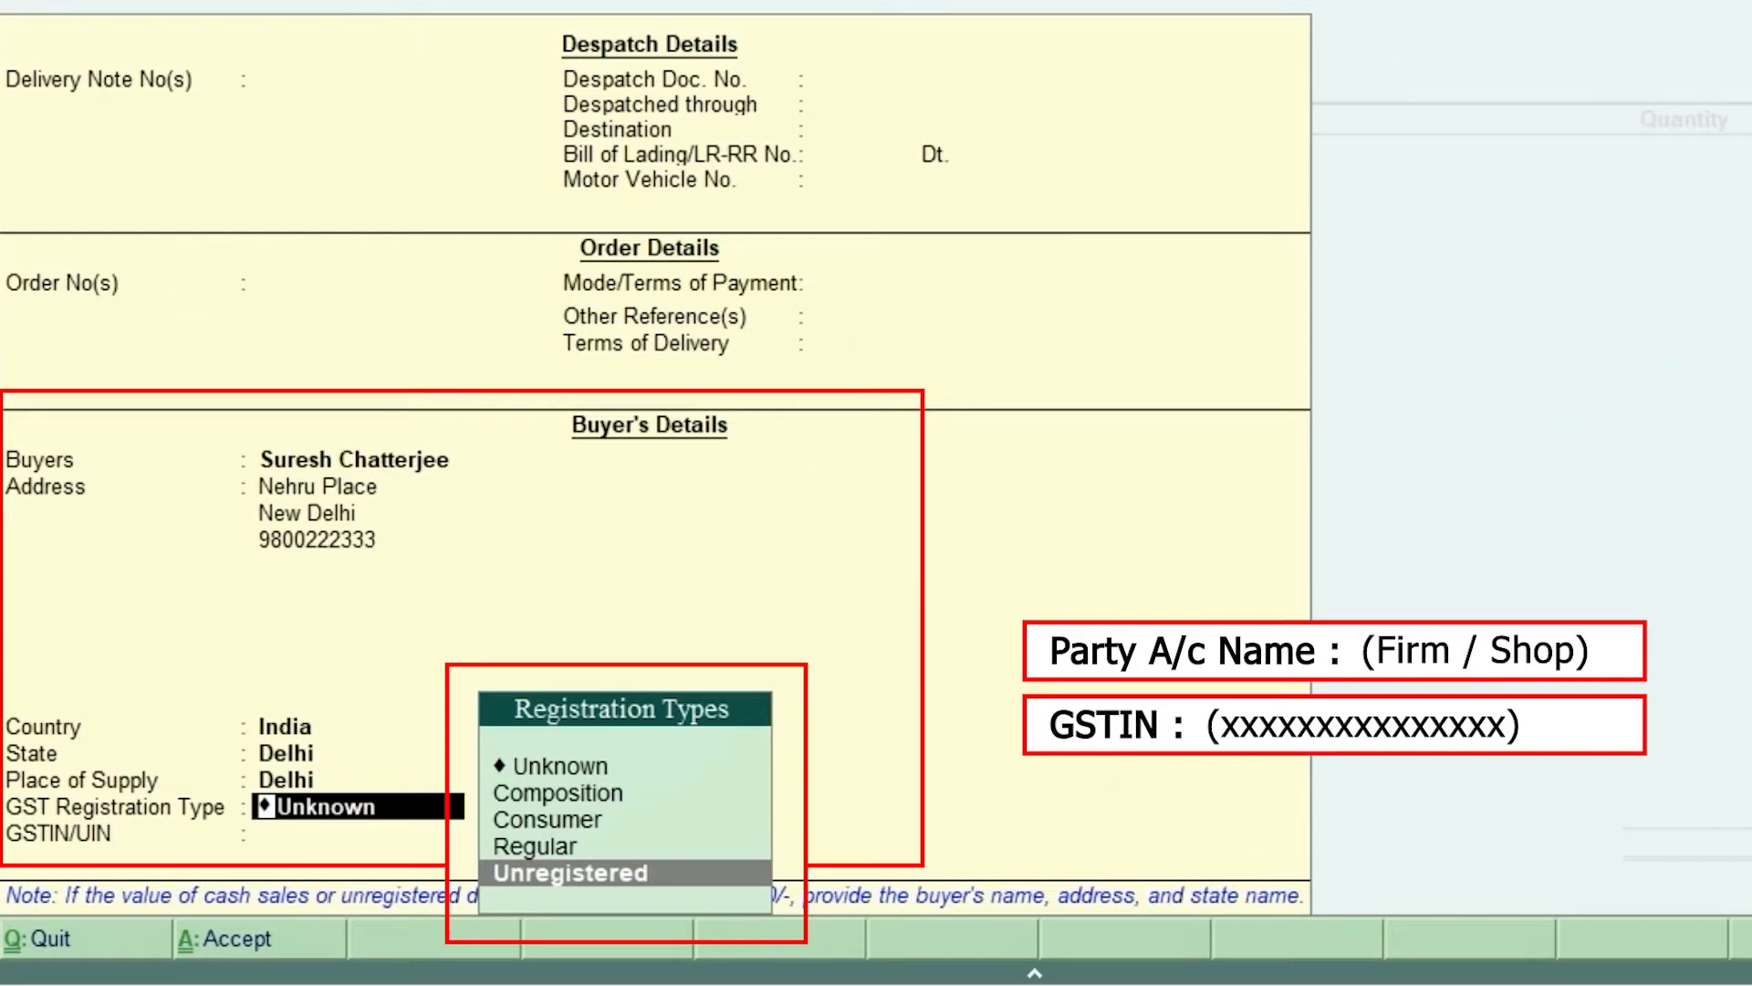
key("Up")
key("Up")
key("Up")
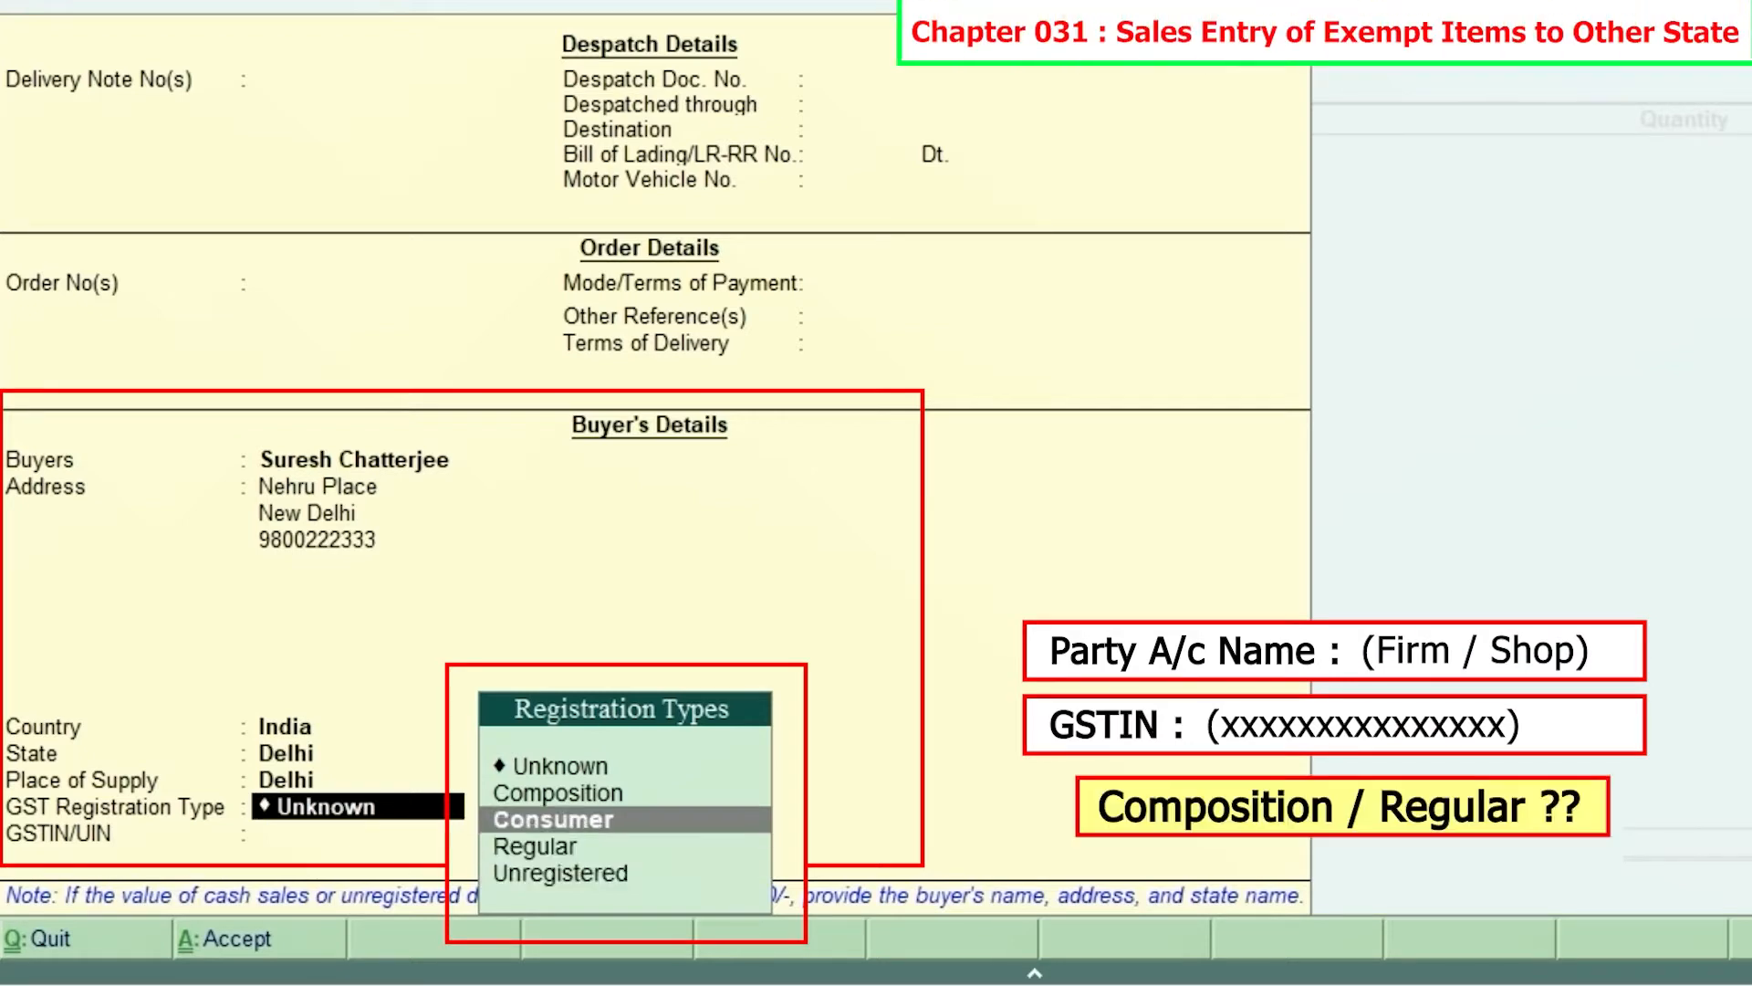
key("Down")
key("Down")
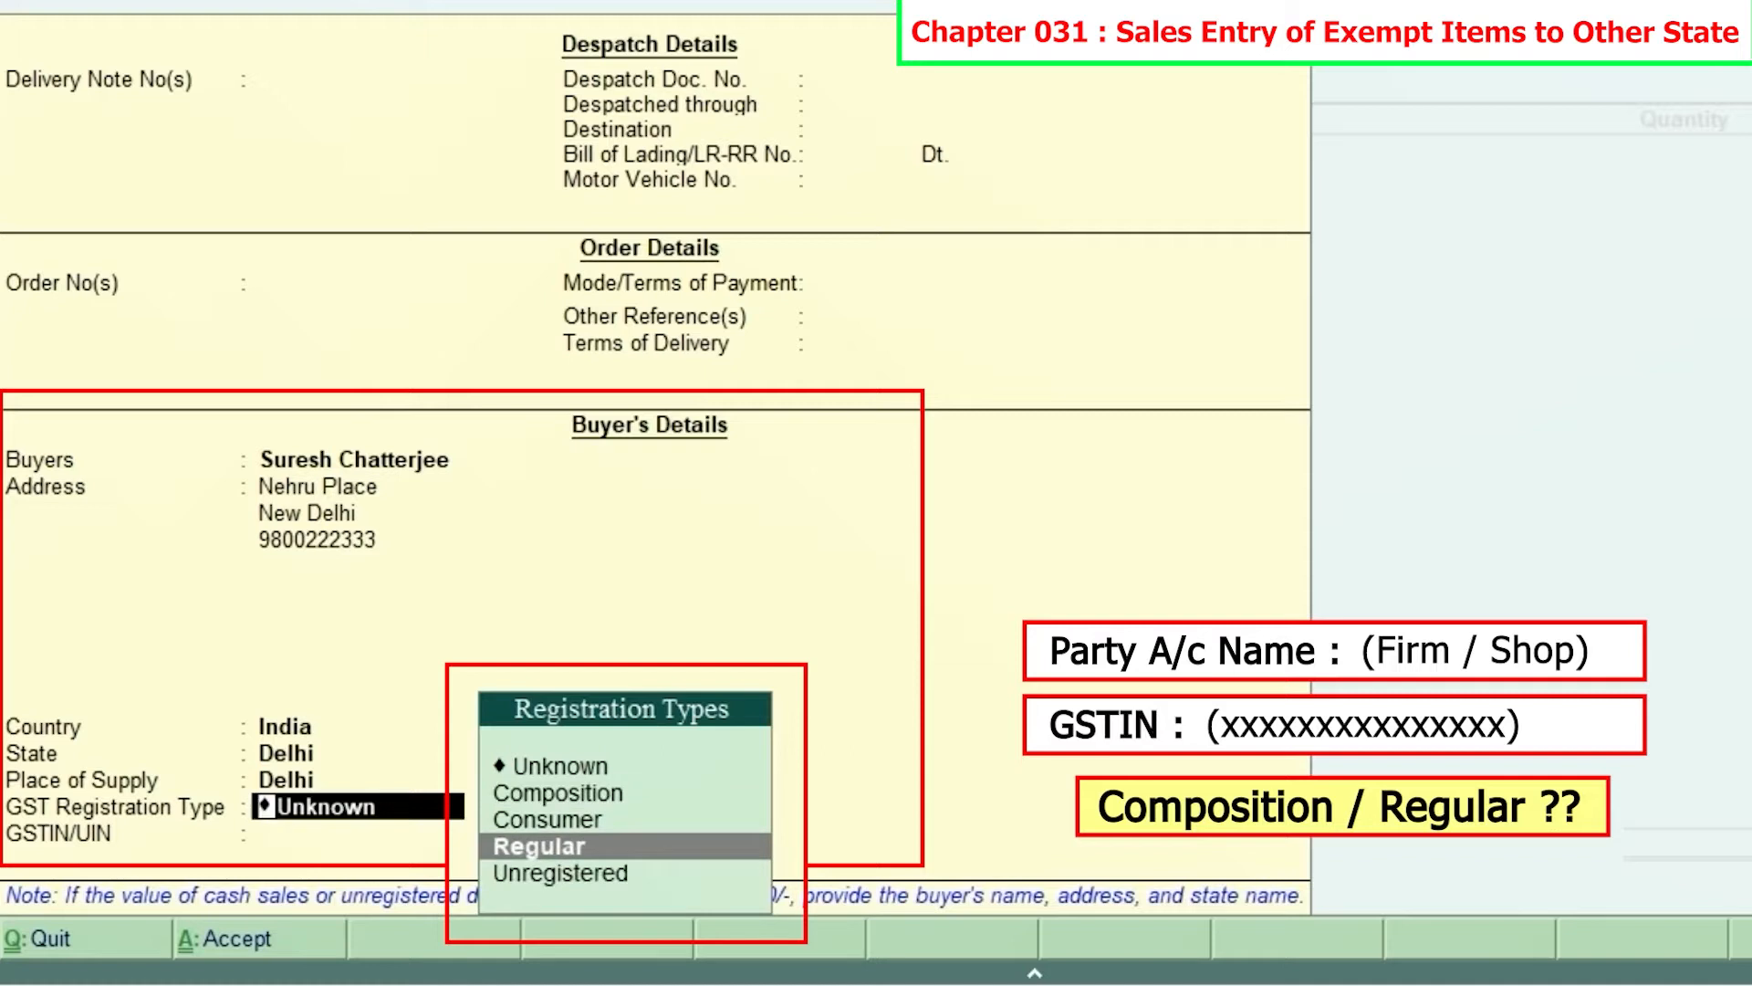
key("Up")
key("Up")
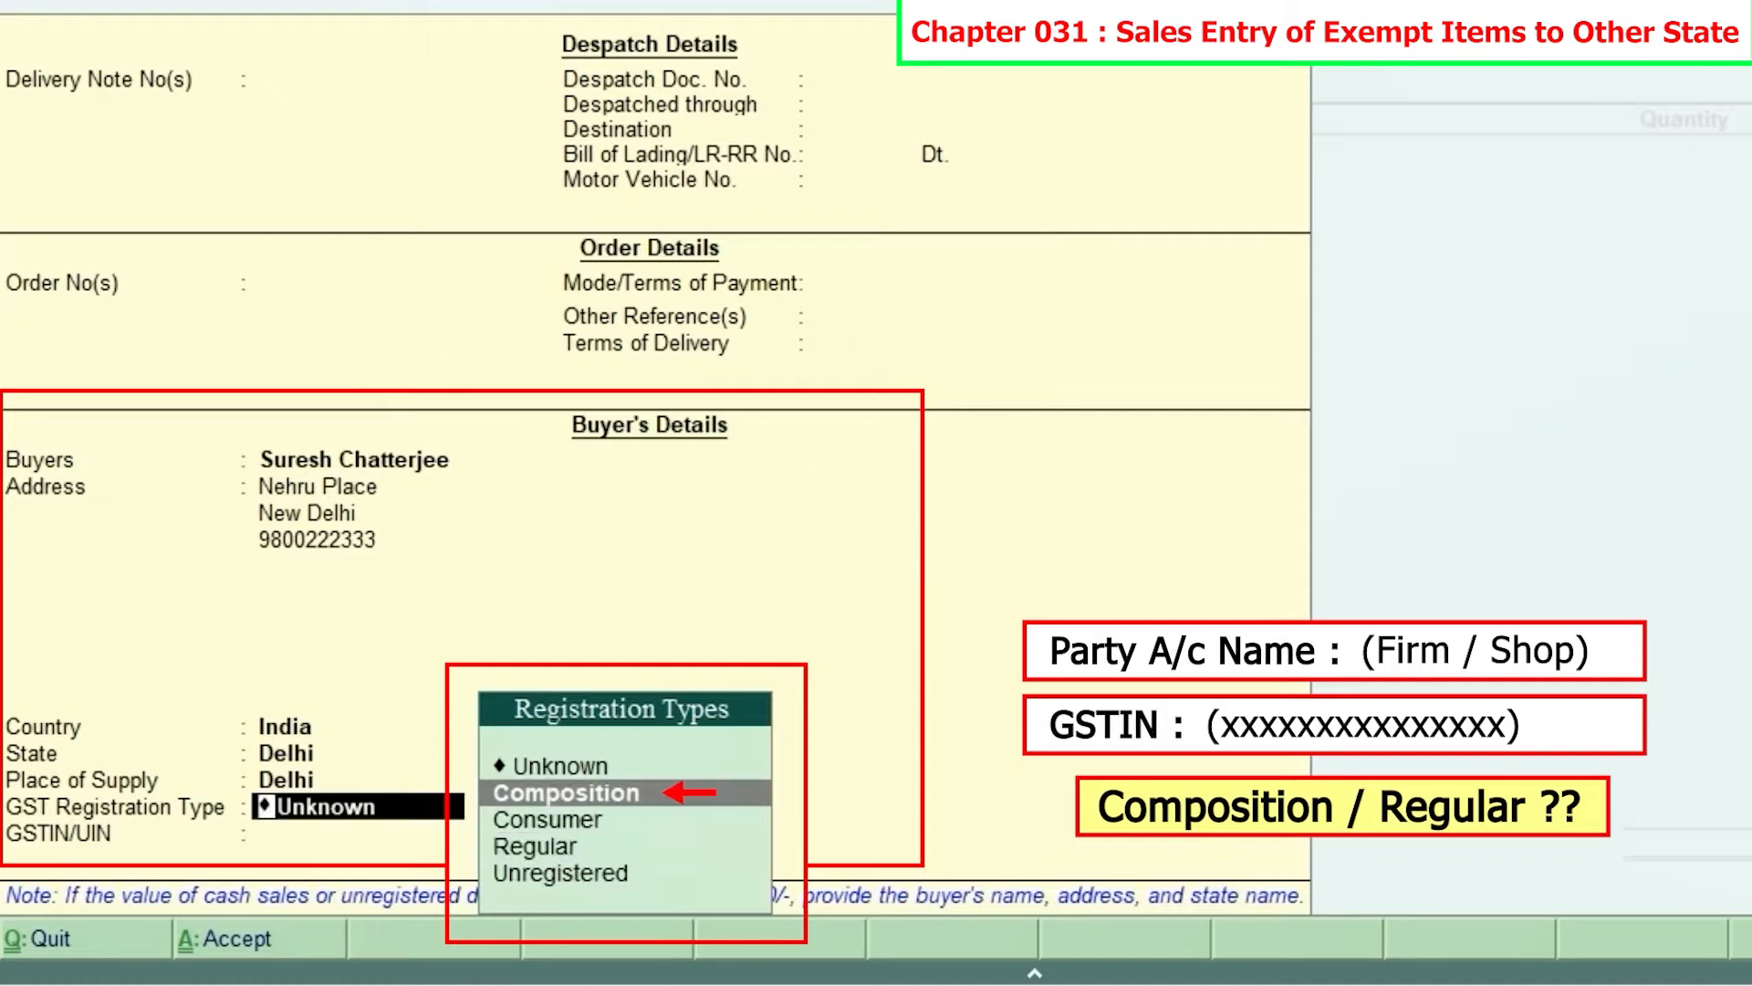
key("Down")
key("Down")
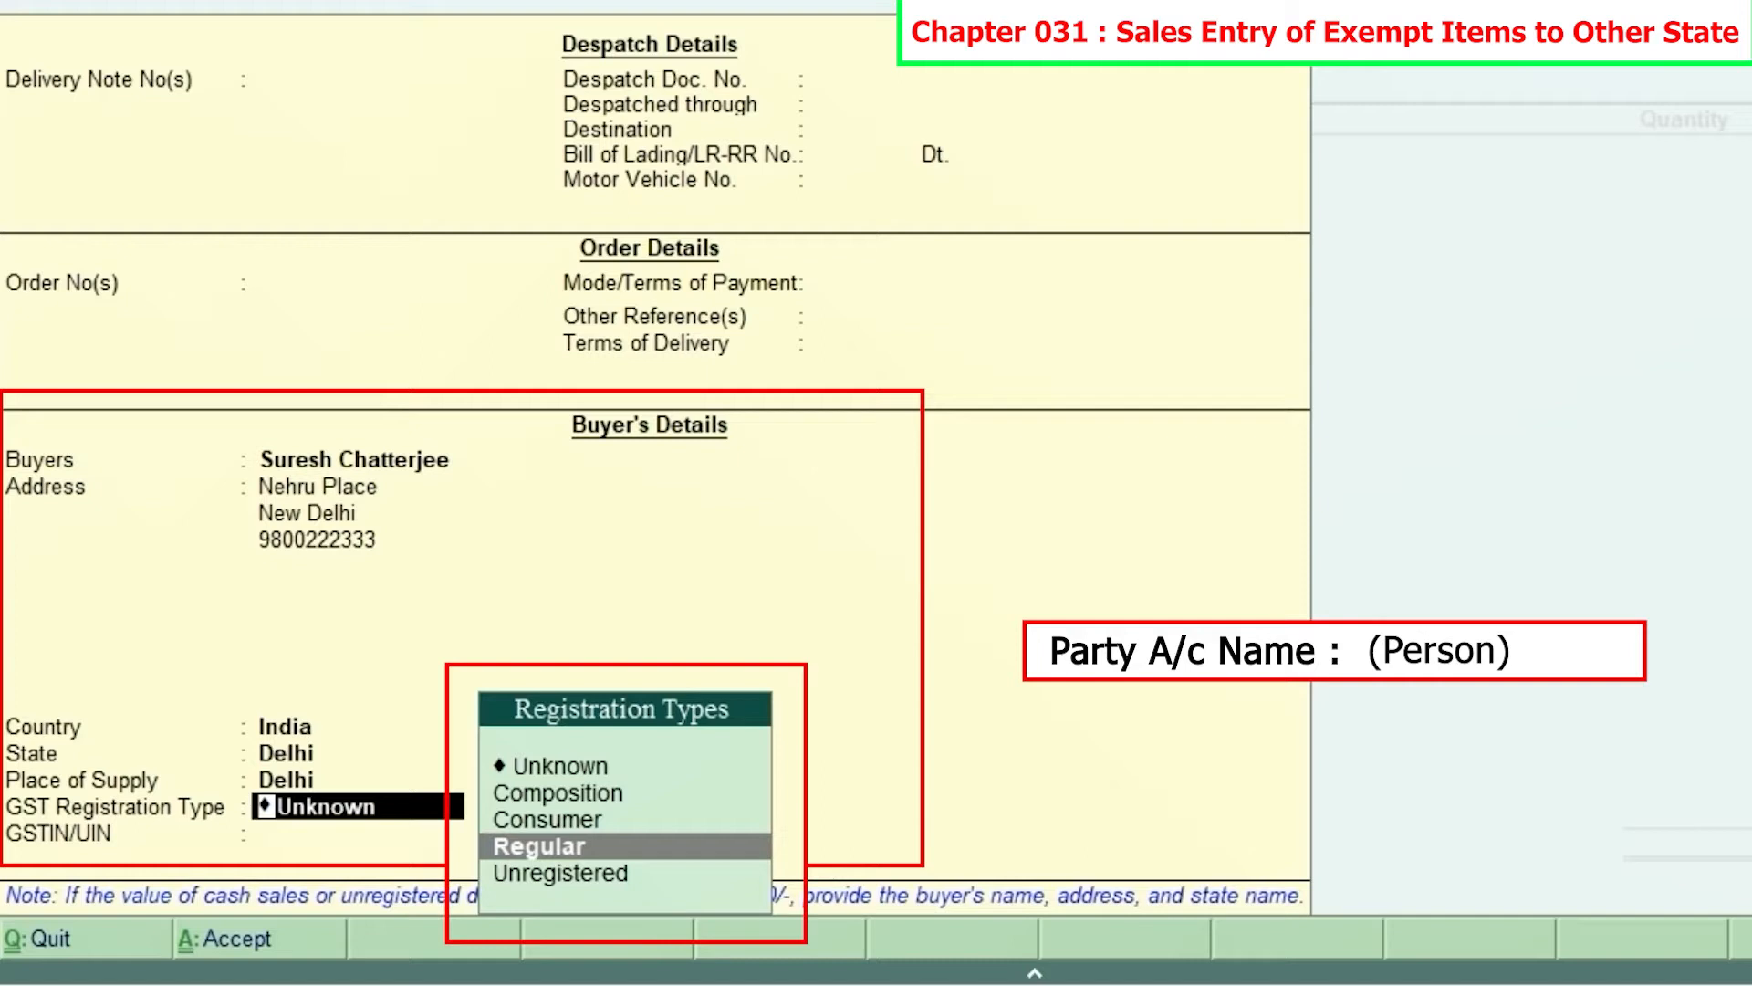
key("Up")
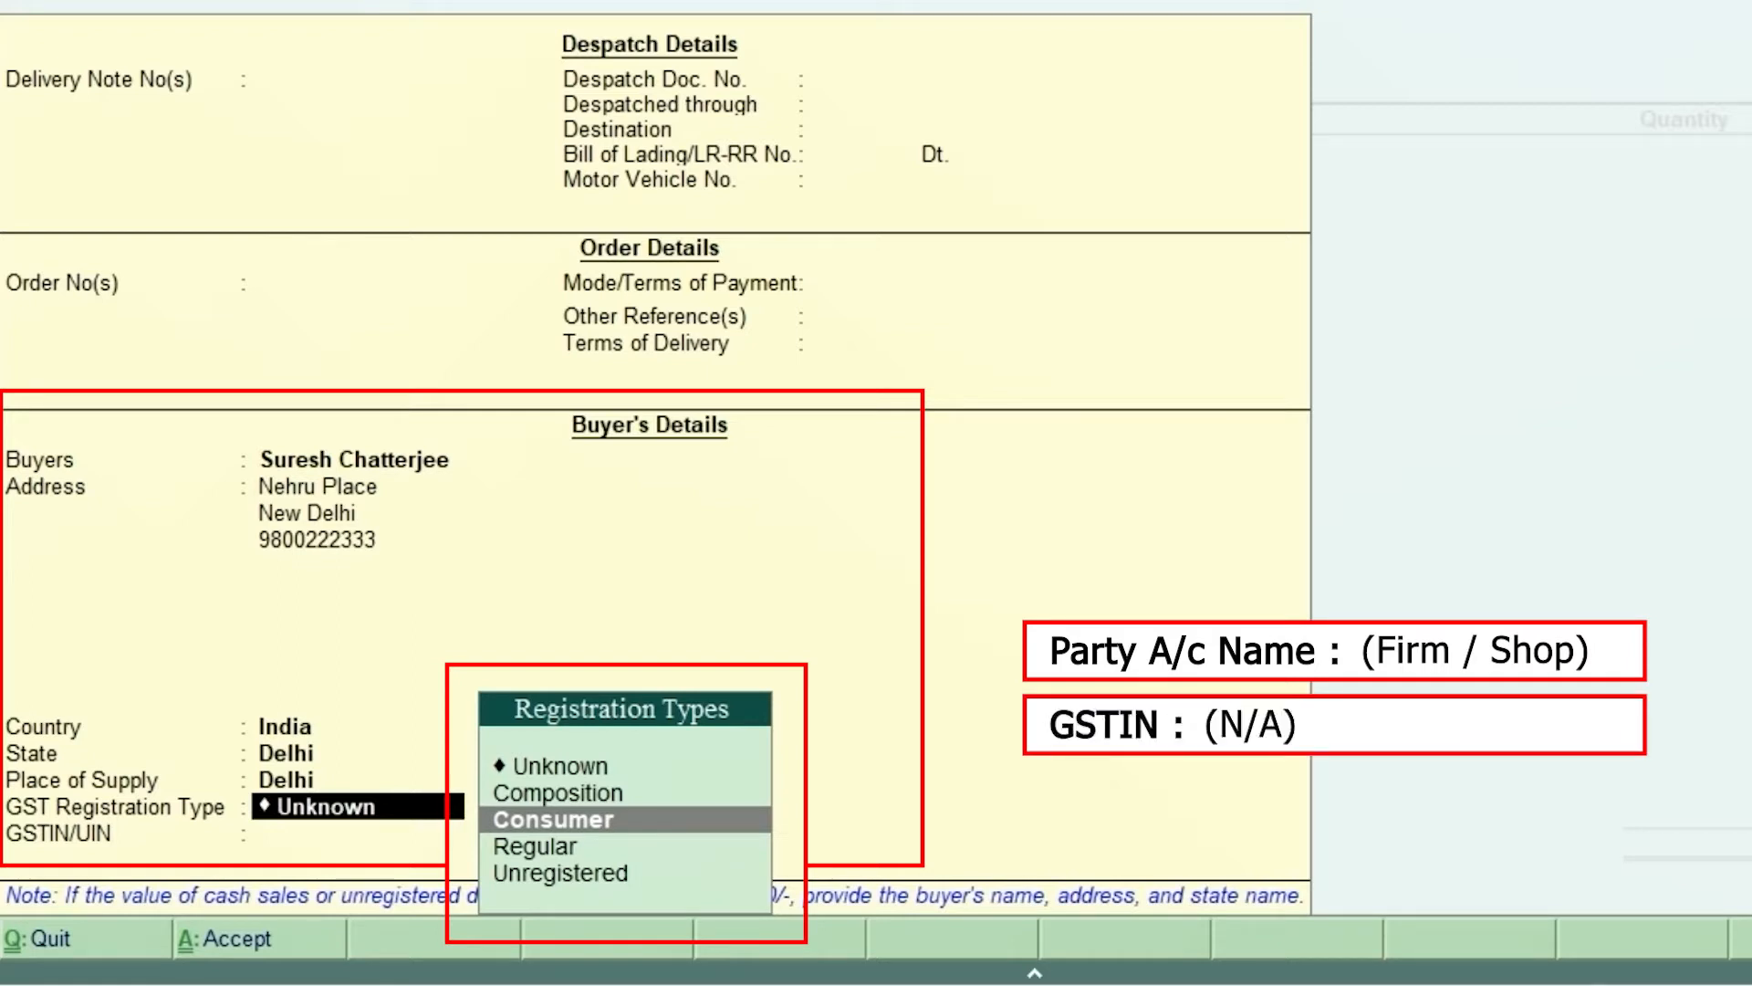
key("Down")
key("Down")
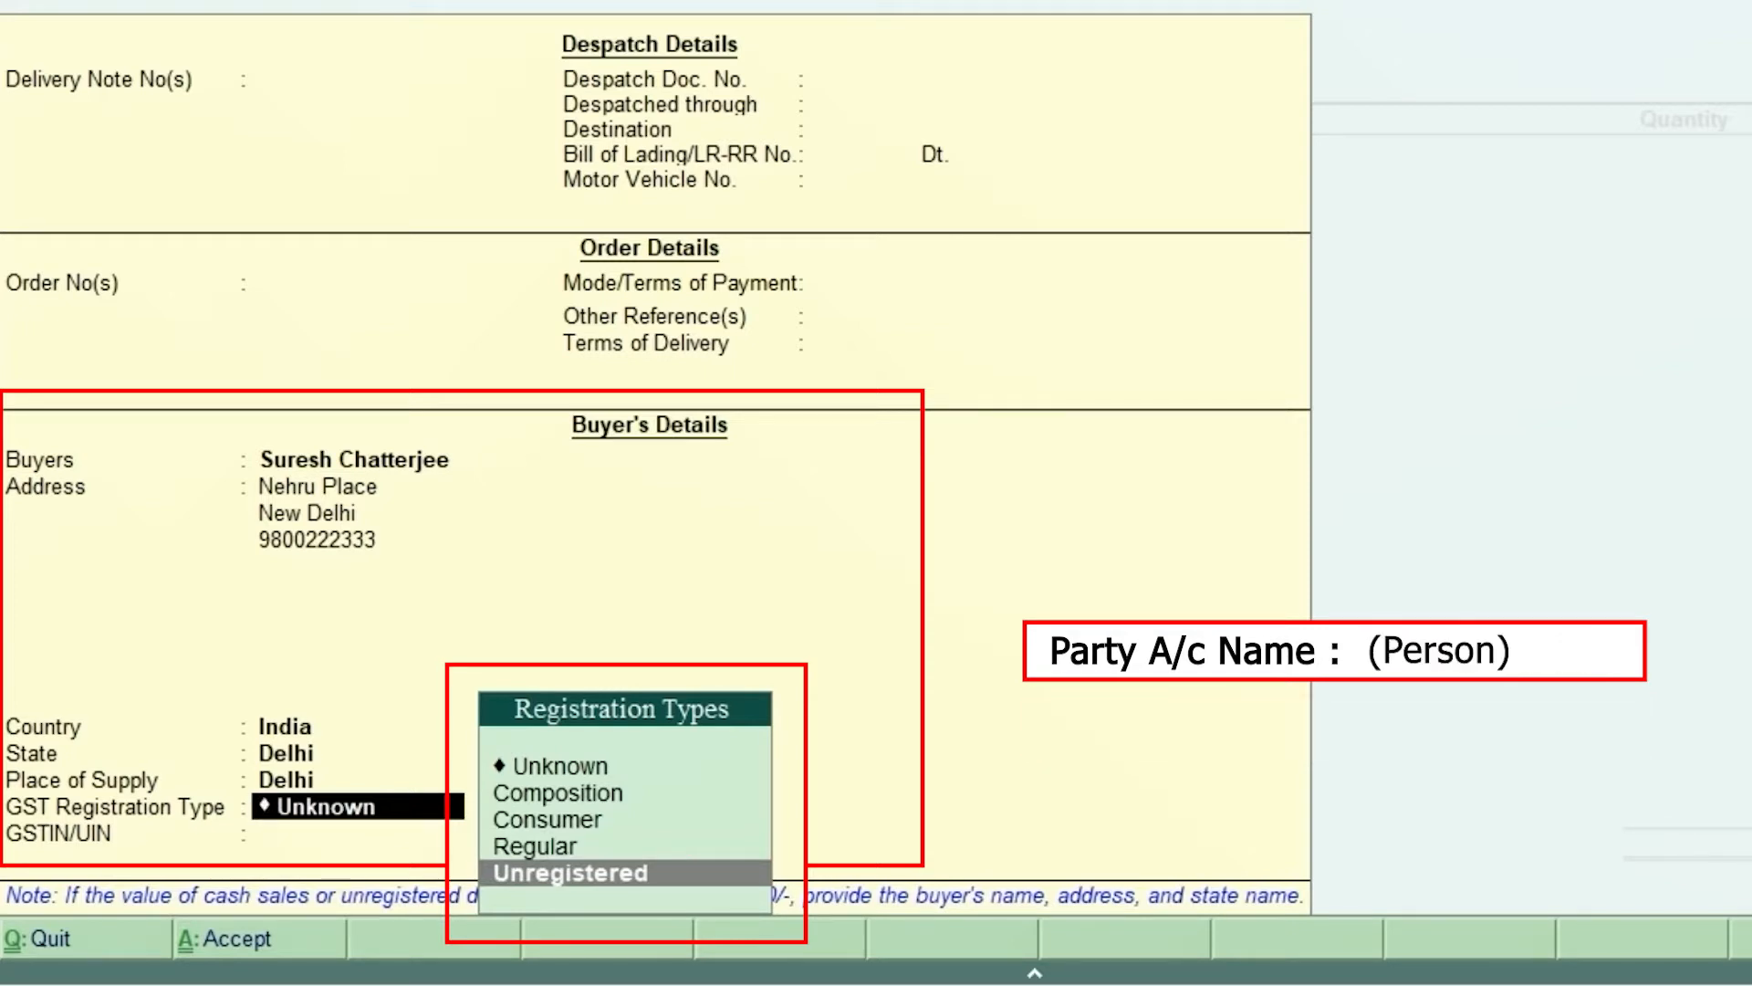
key("Up")
key("Up")
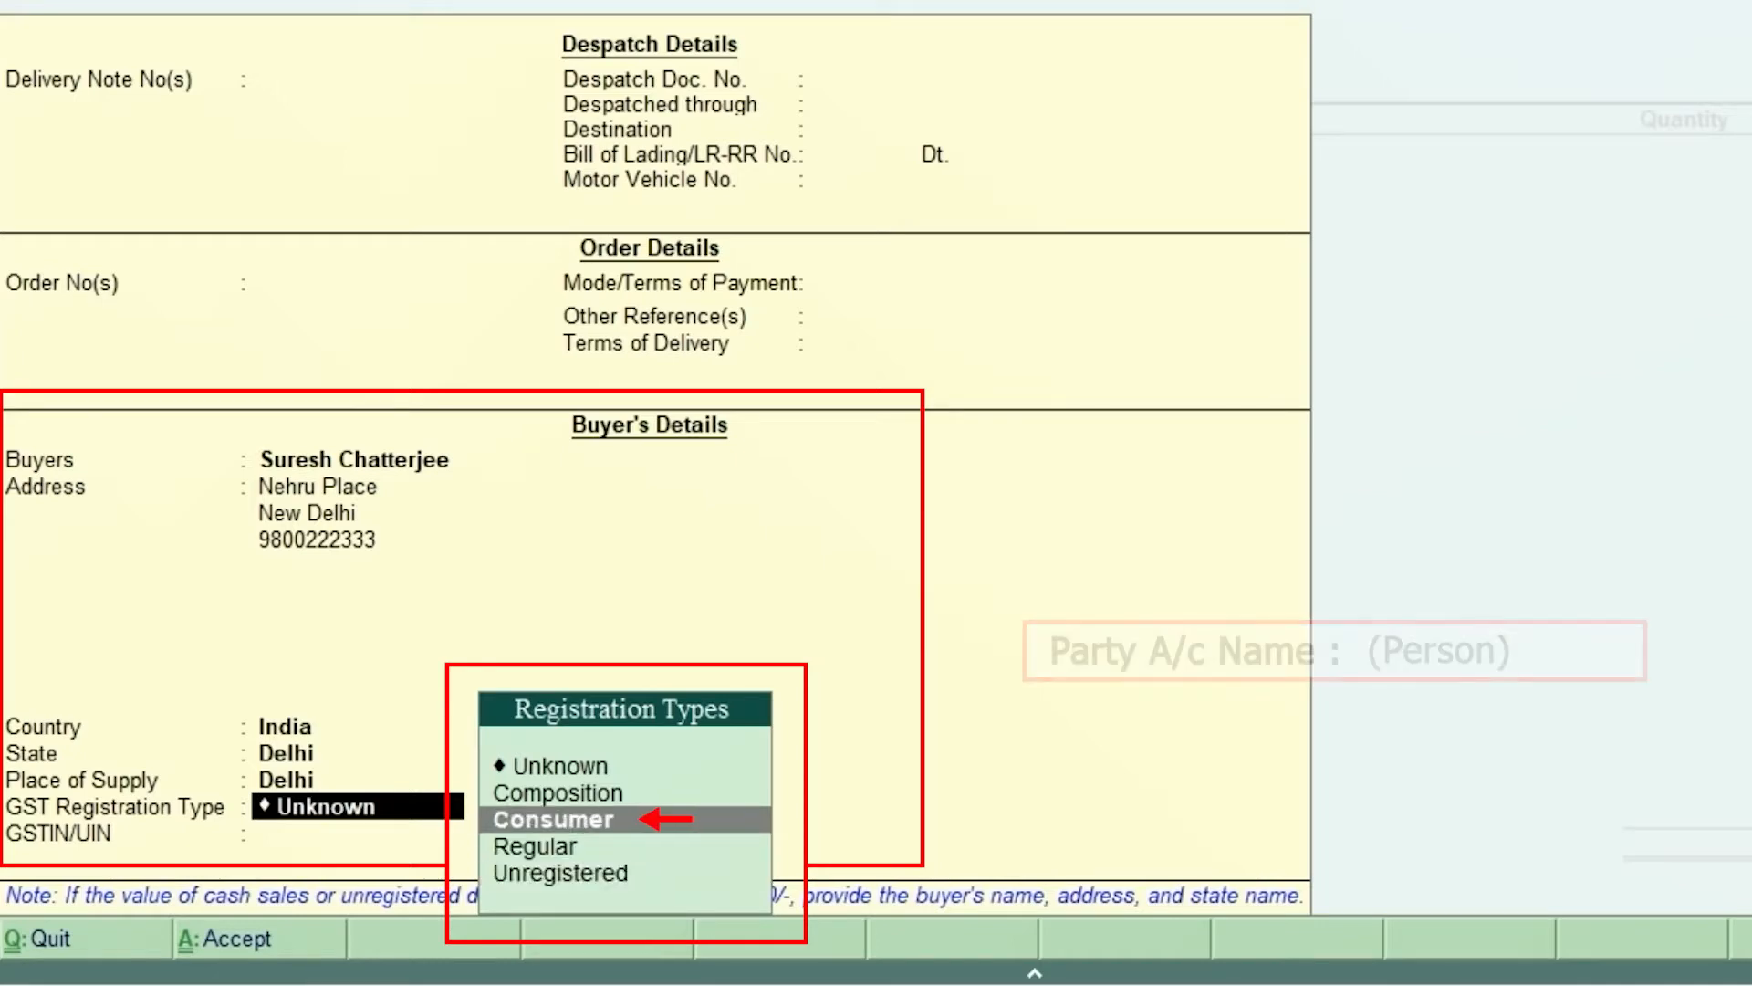
key("Return")
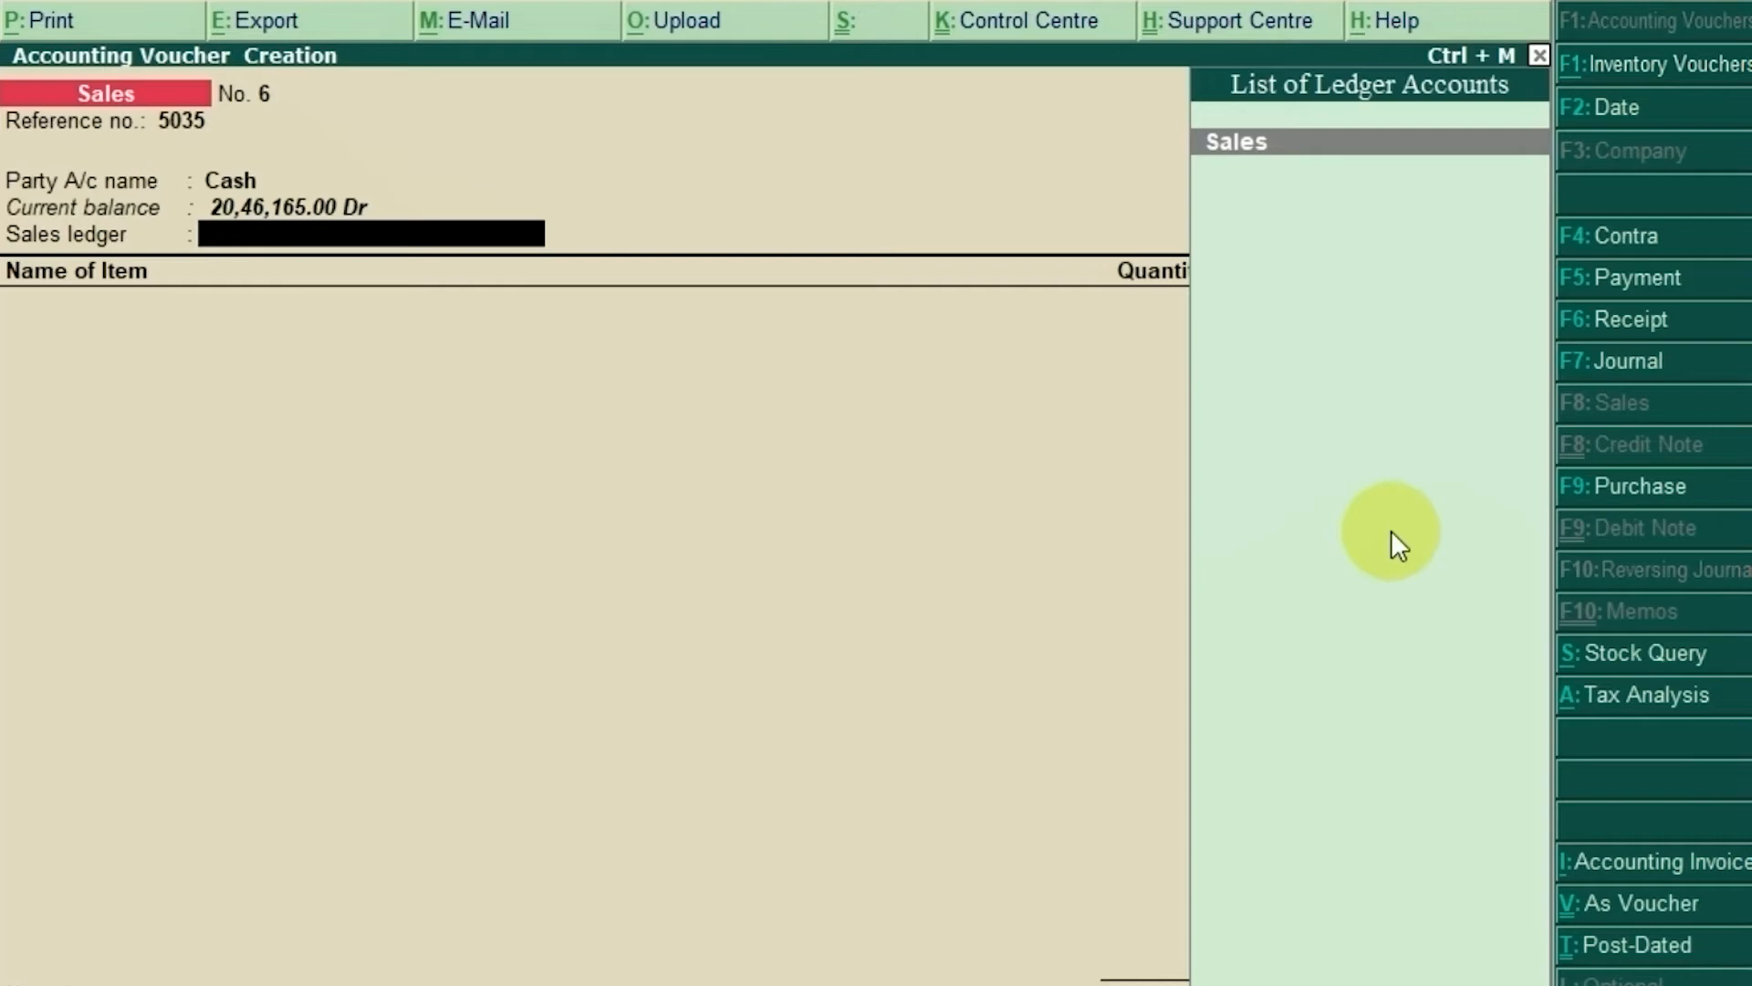
Step: Choose the Sales ledger and type Rice as the first item name
type("Sales")
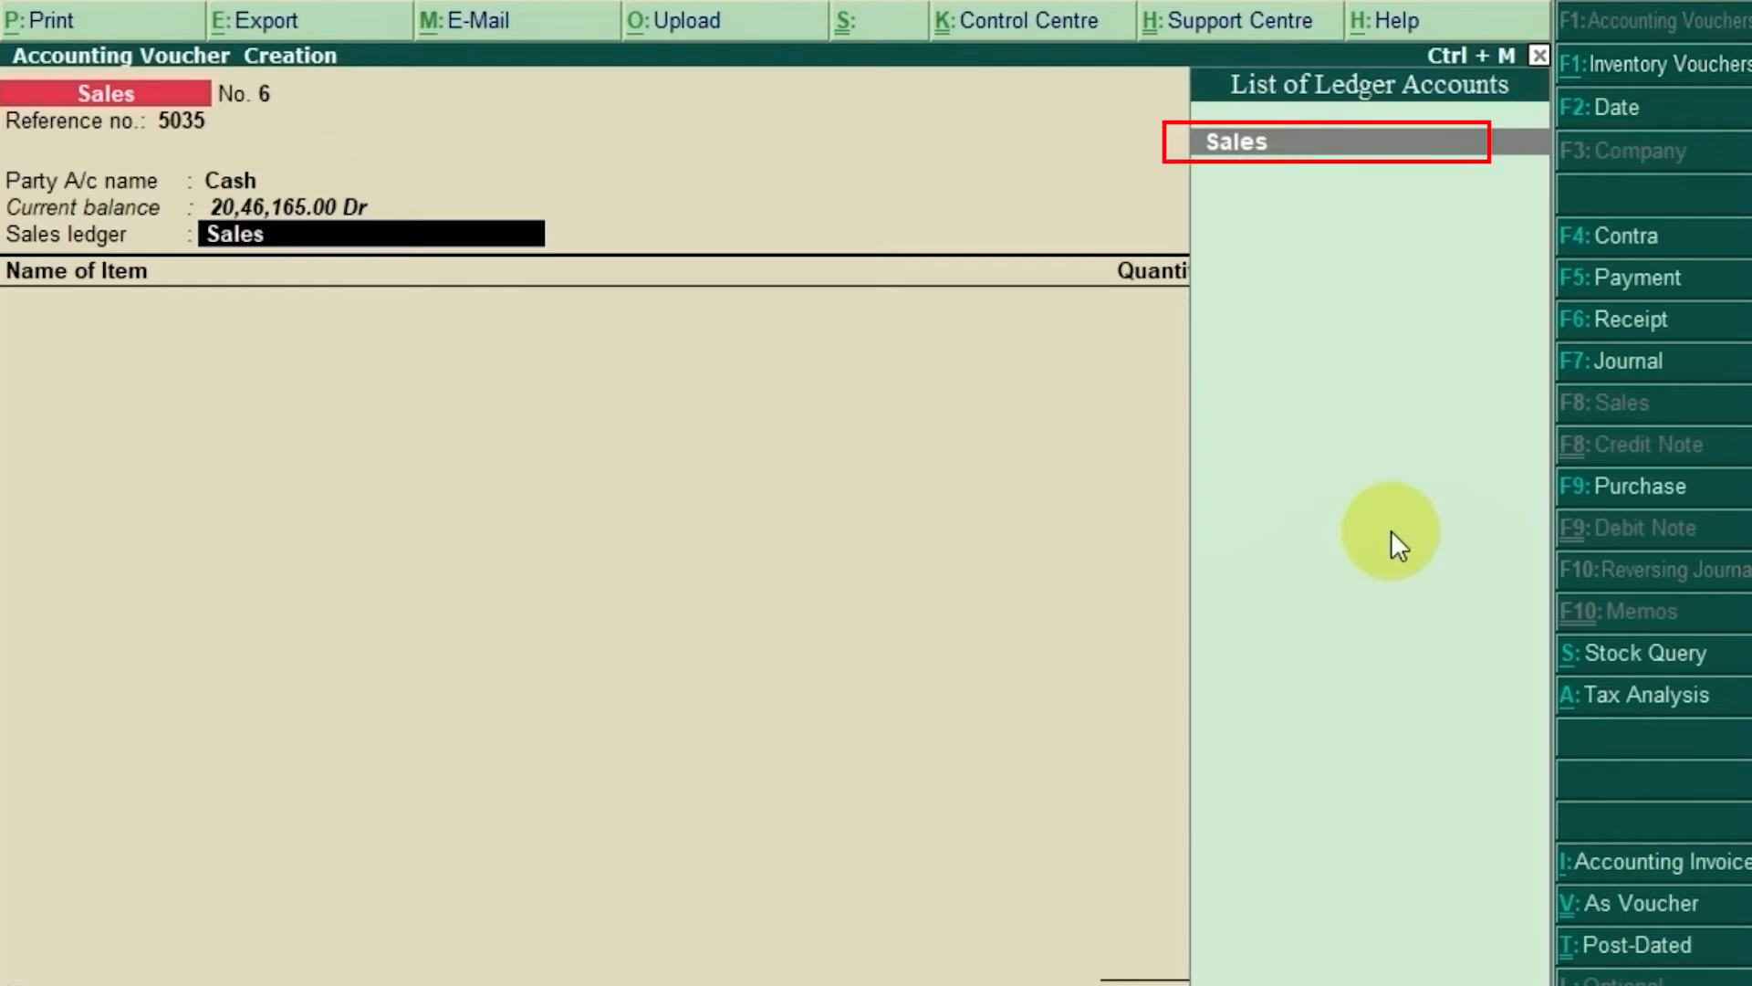
key("Return")
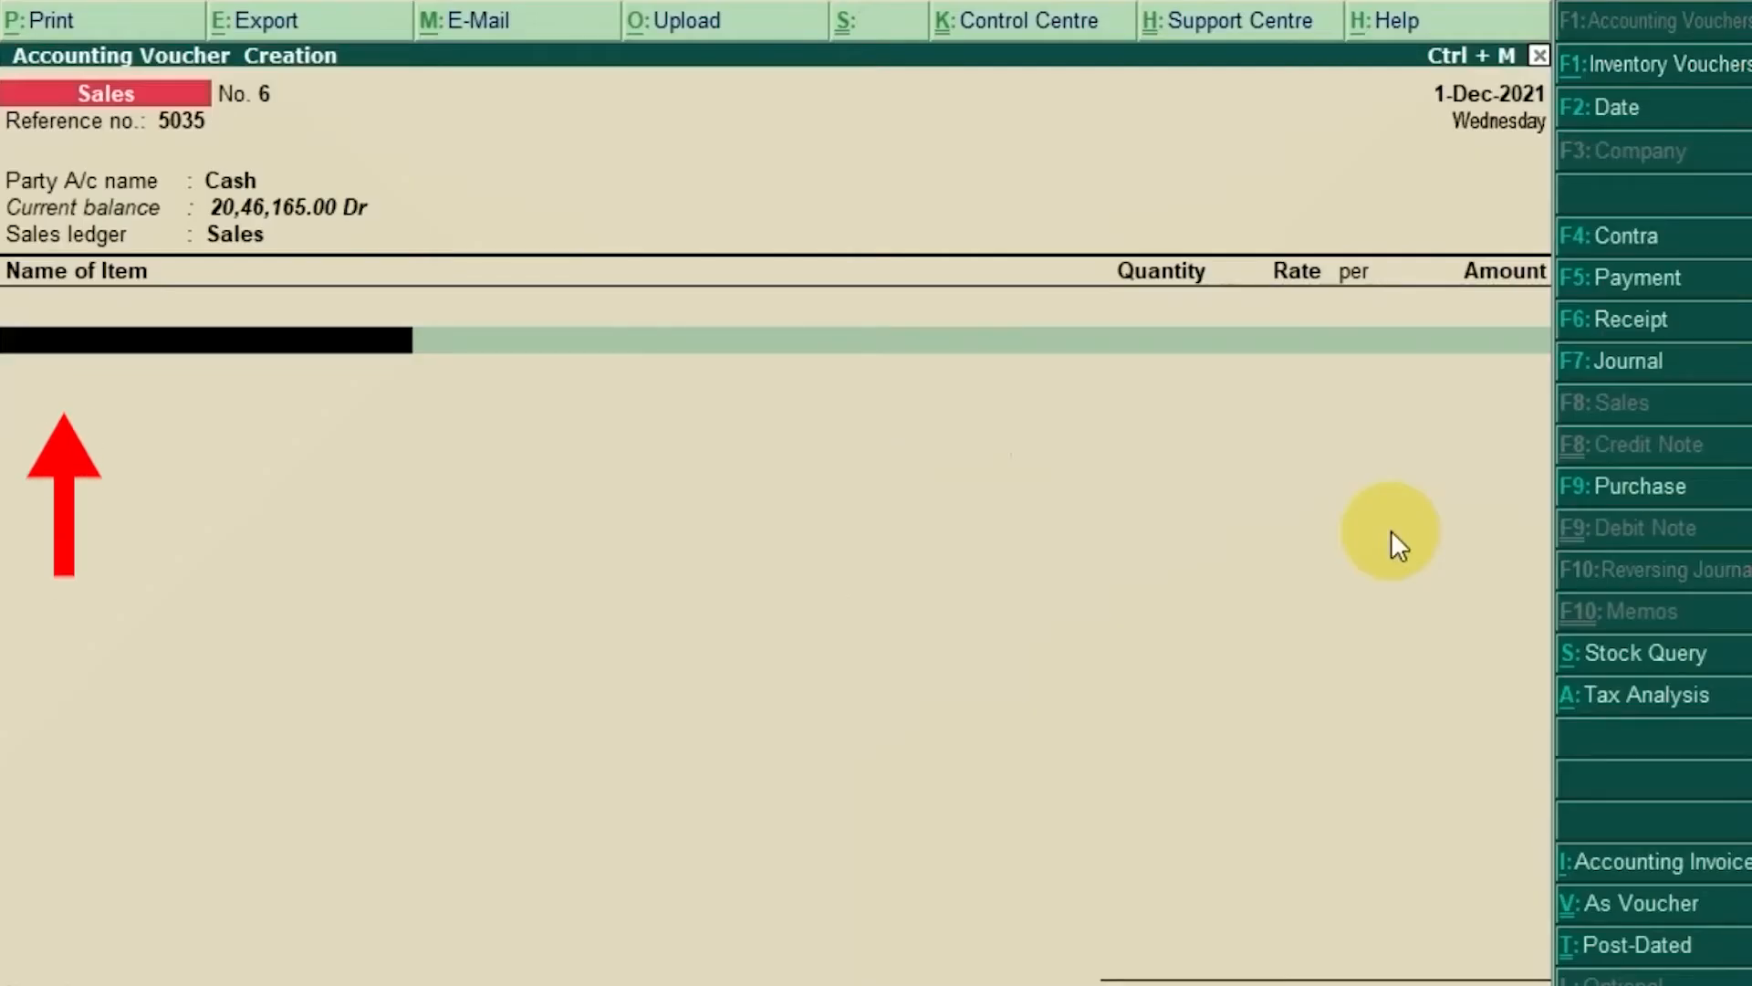
type("Rice")
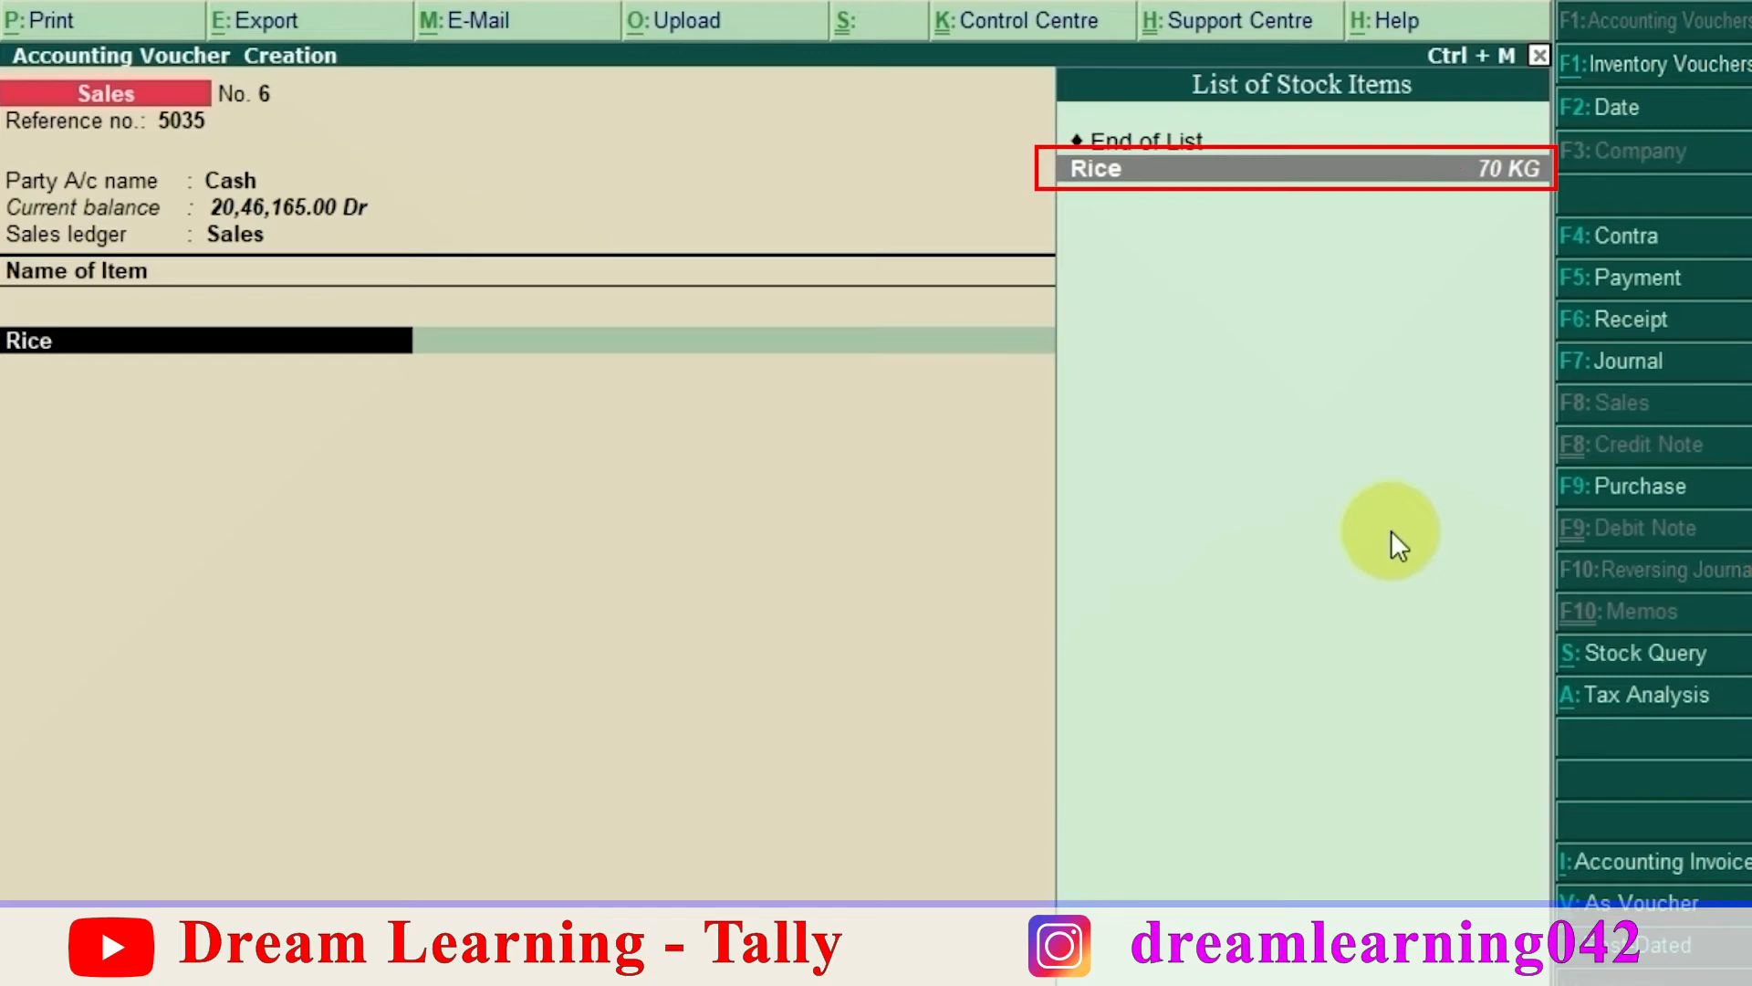
Step: Enter Rice as 50 KG at 75.00 per KG, totalling 3,750.00
key("Return")
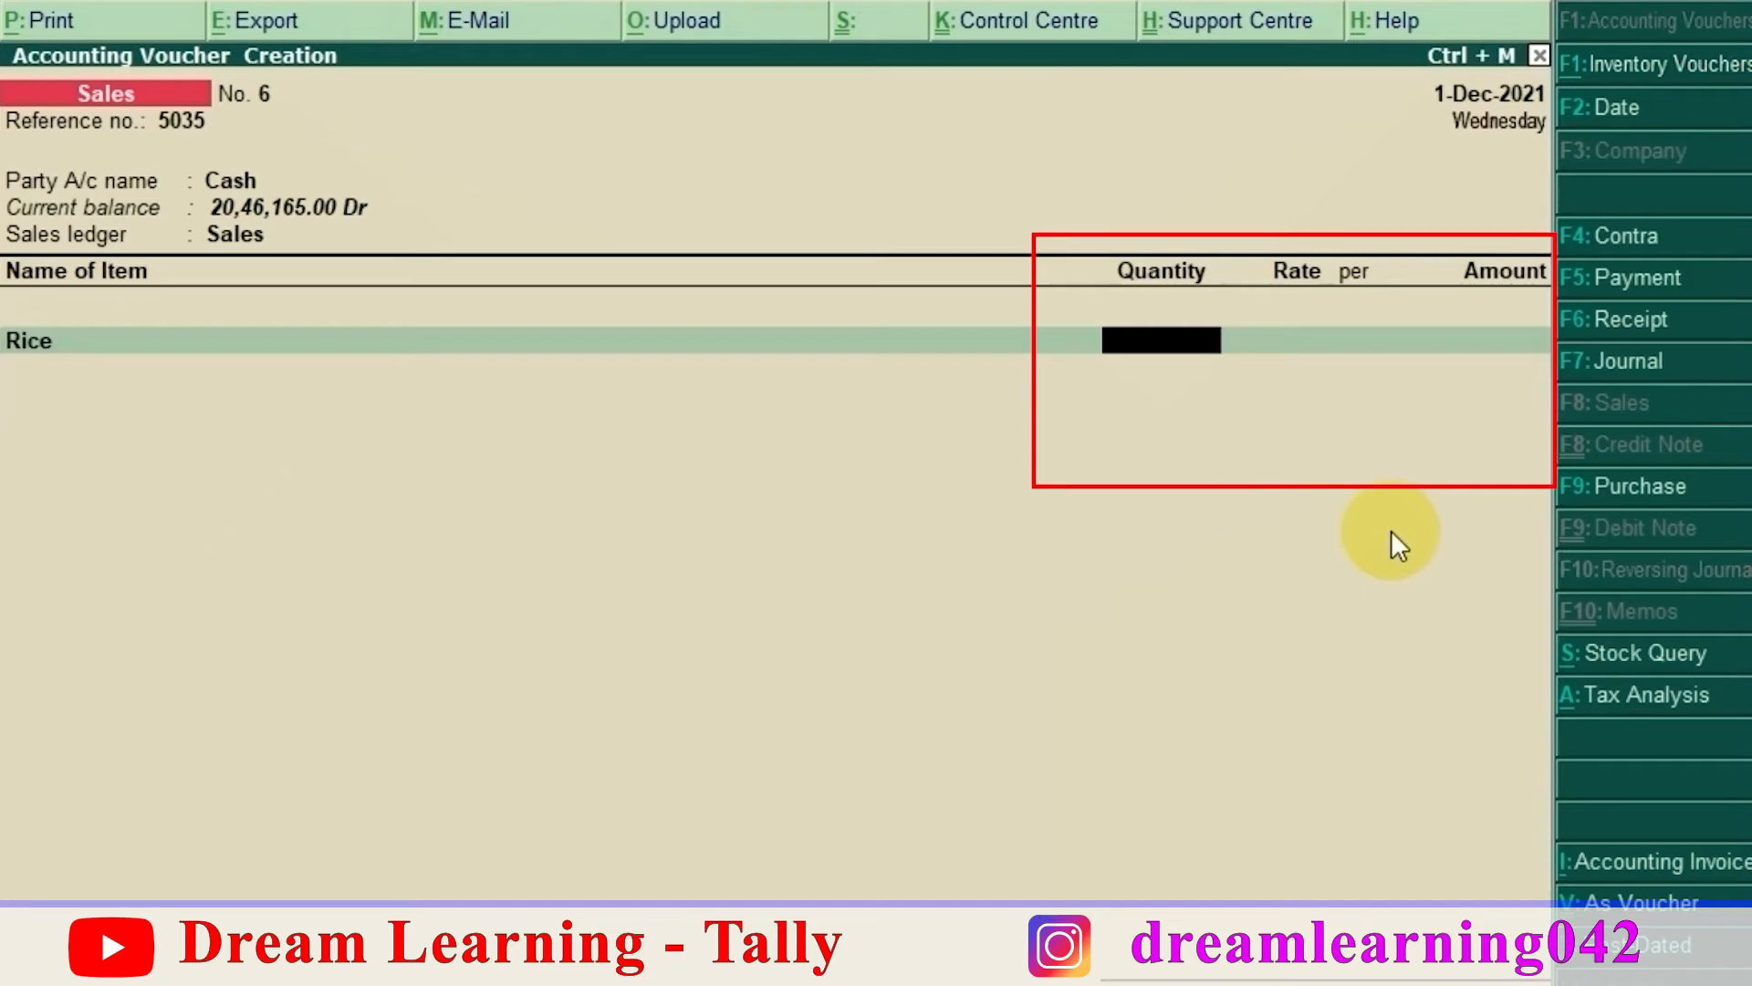
type("50")
key("Return")
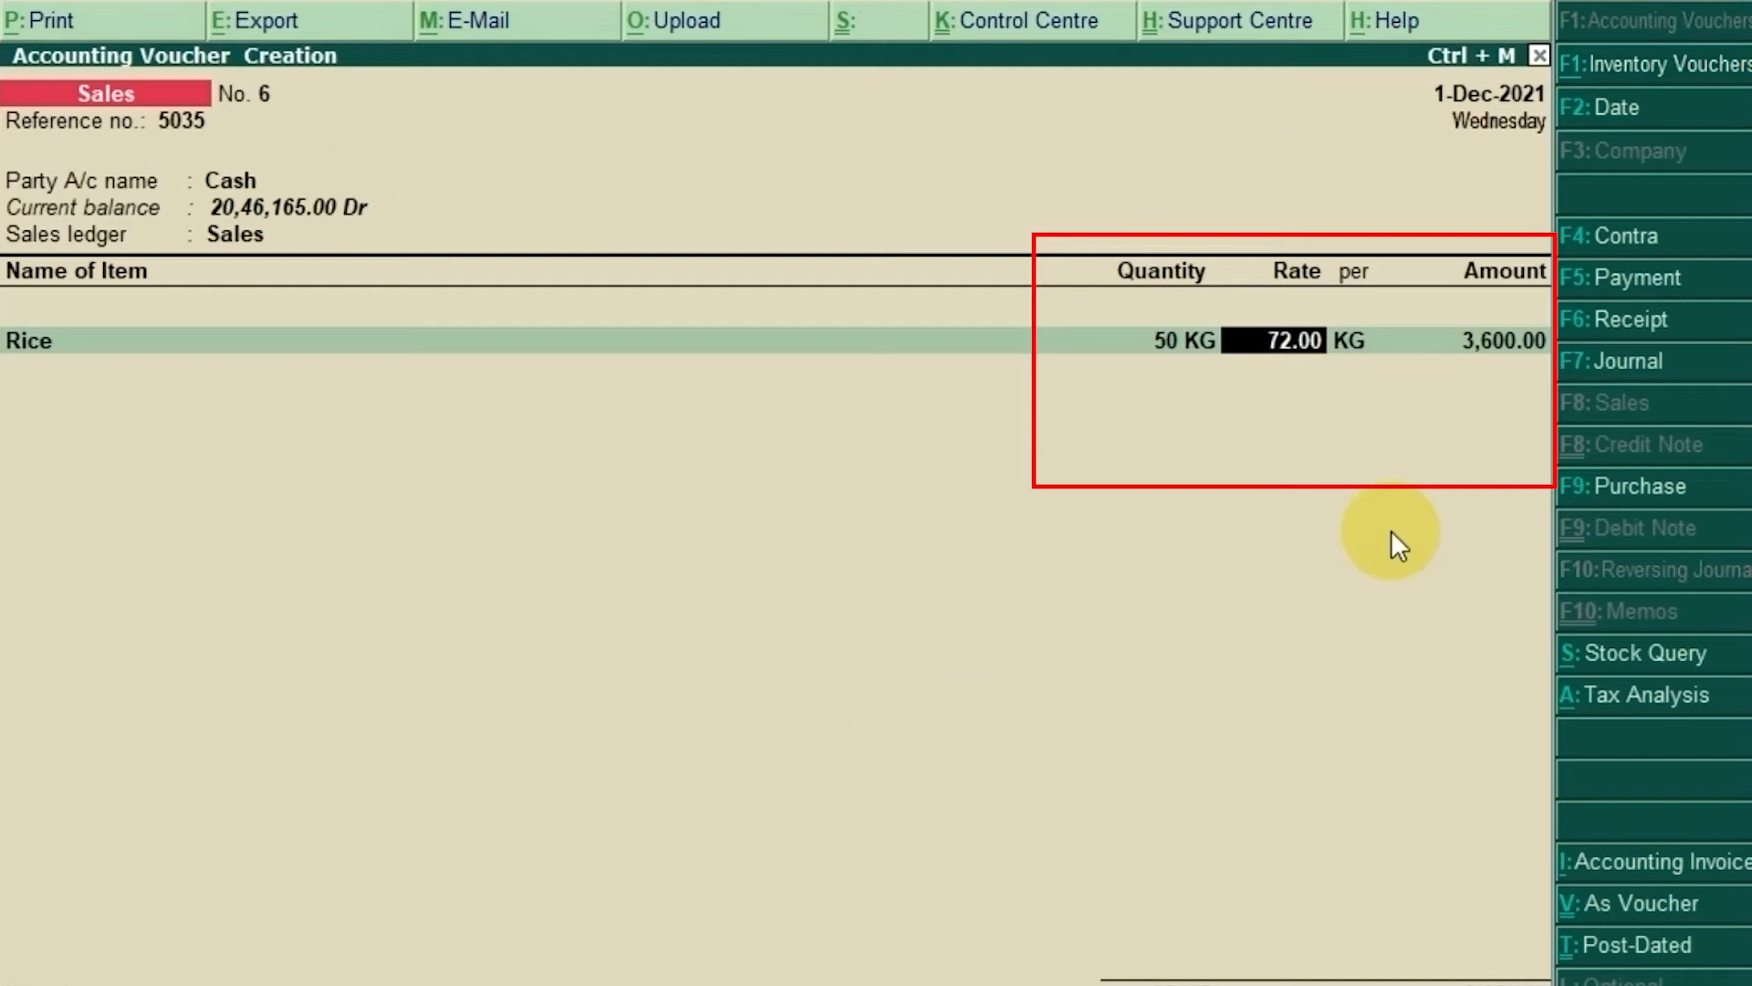
type("75")
key("Return")
key("Return")
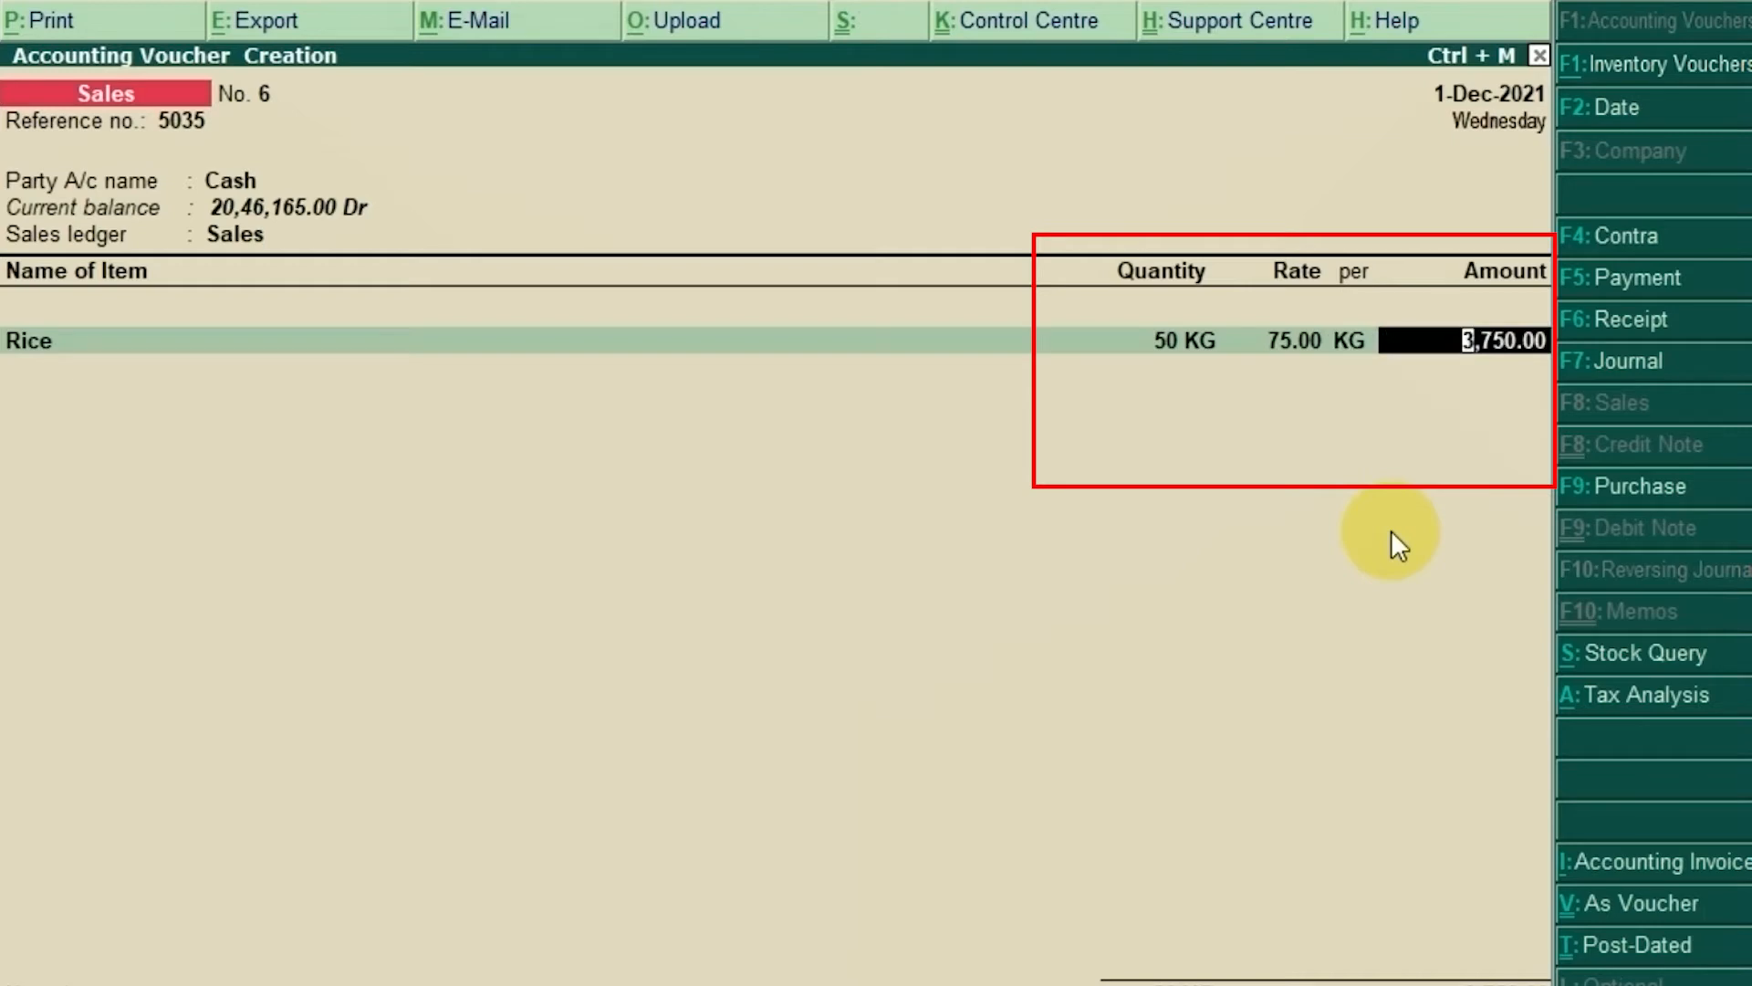
key("Return")
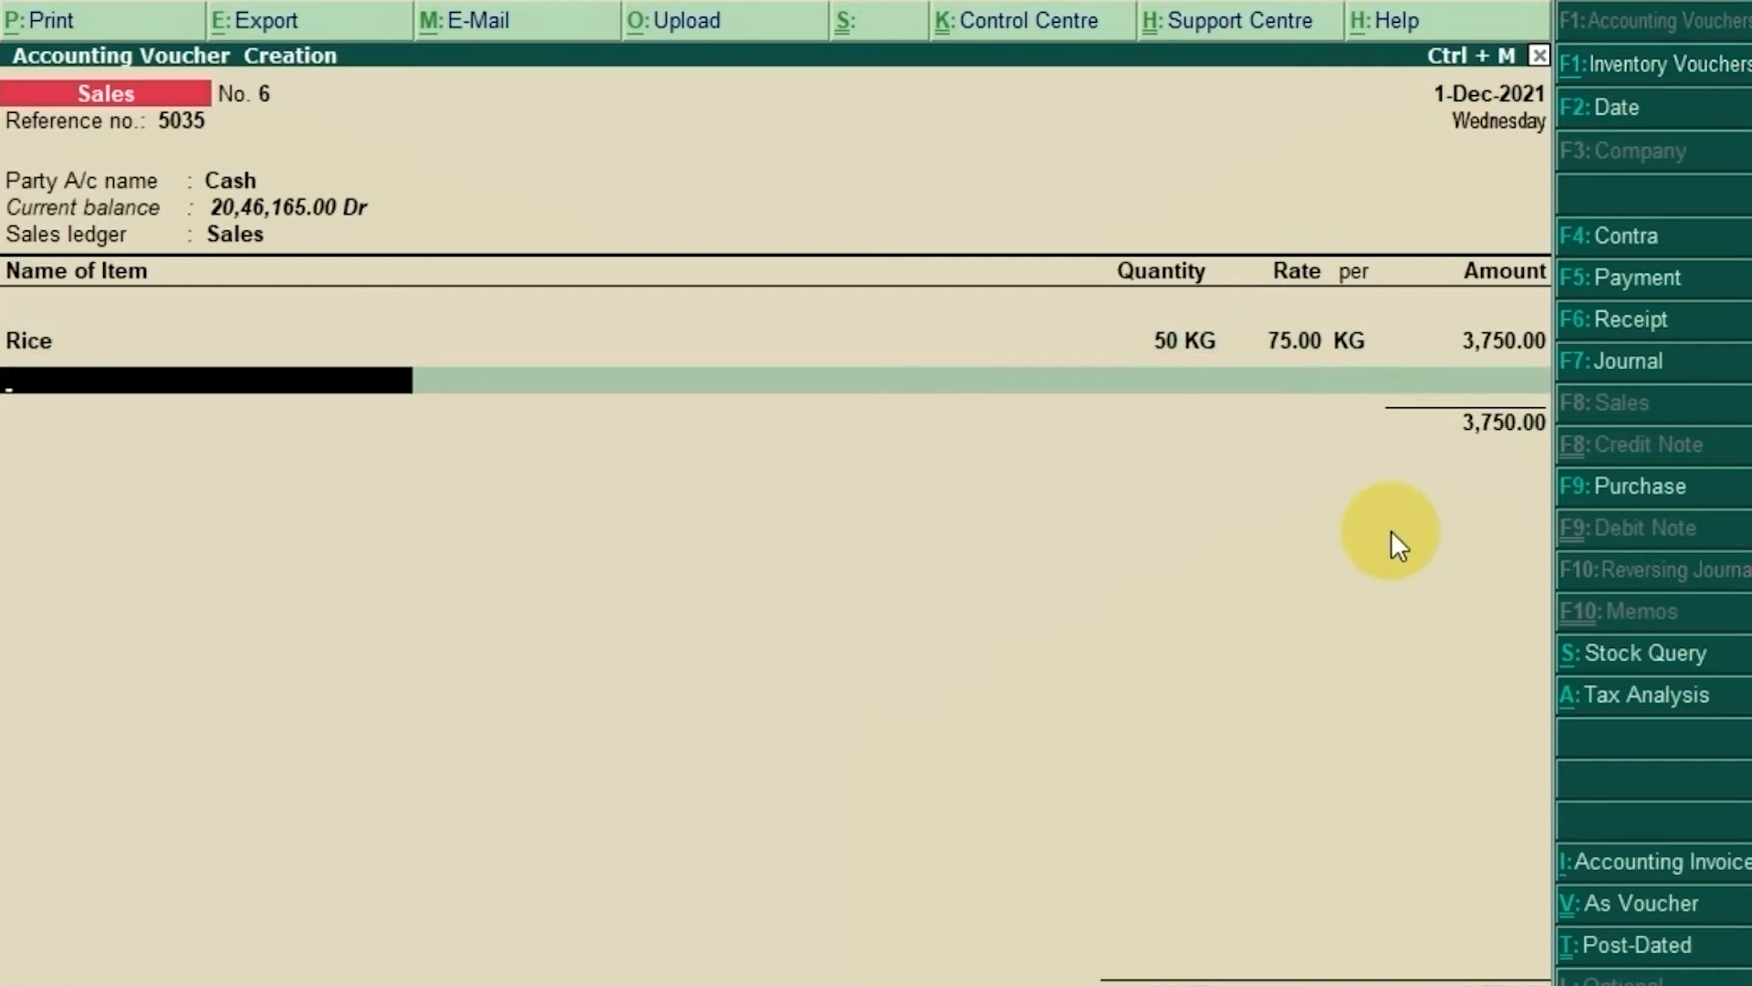
key("alt+Tab")
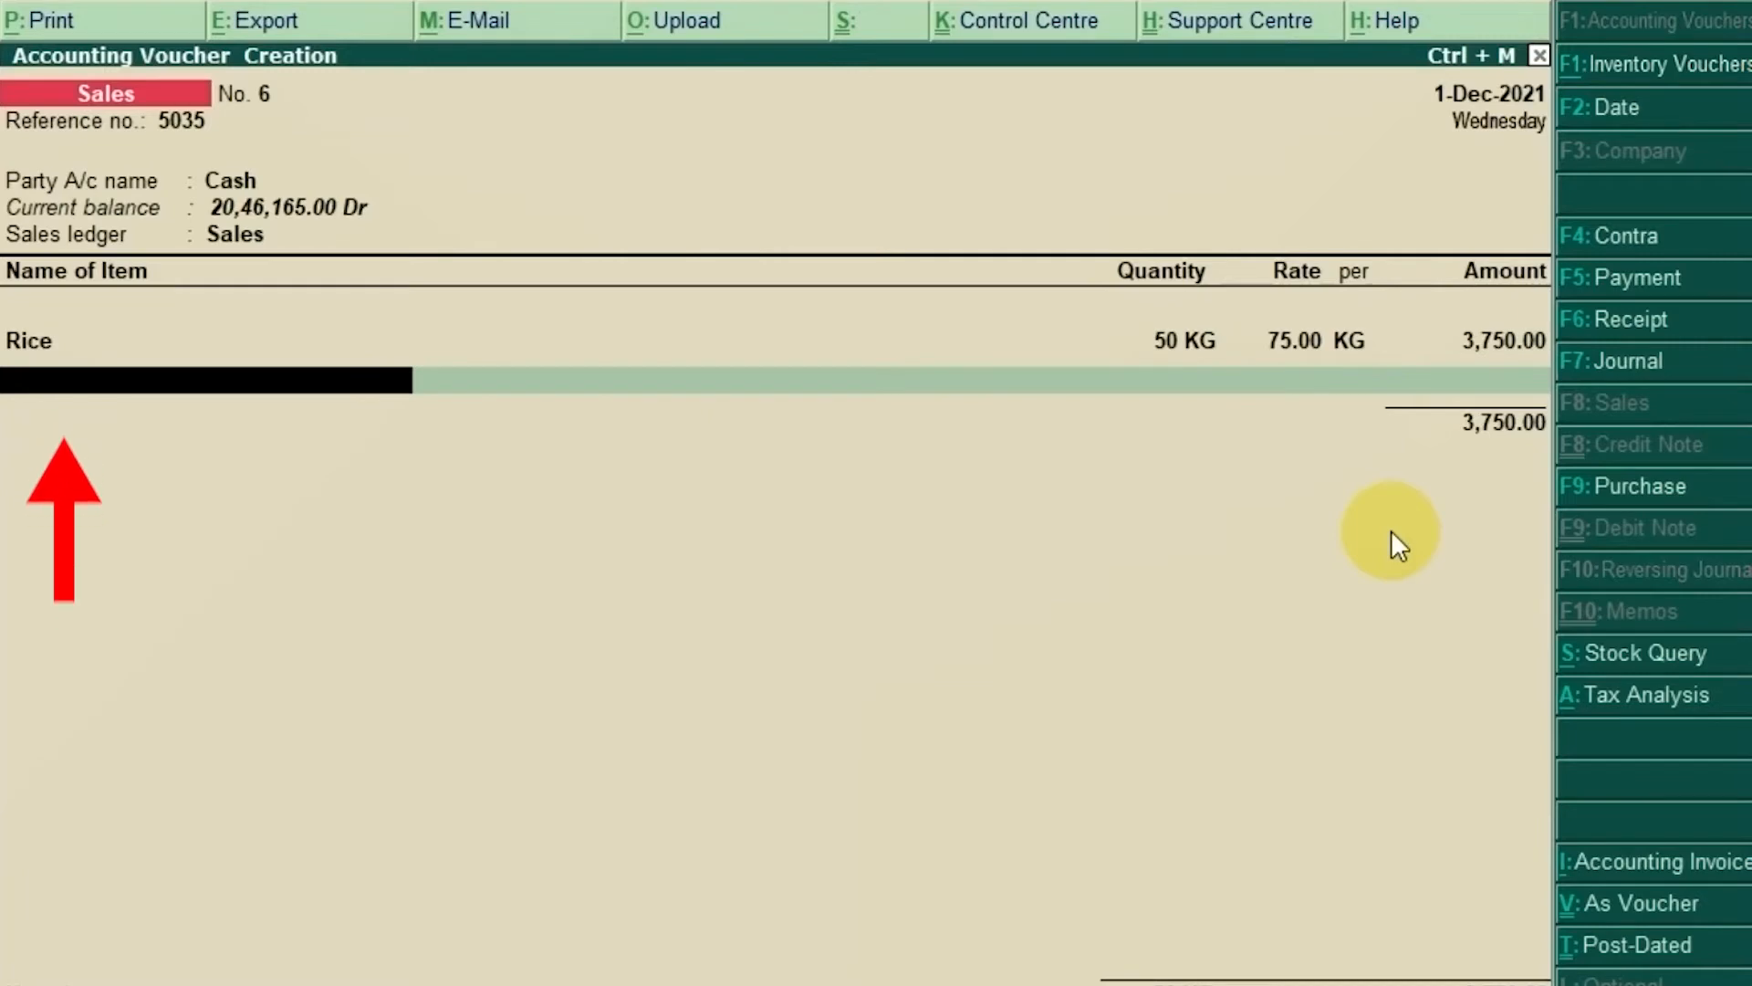
Step: Add Natural Honey as the second item: 2 KG at 490.00 per KG, amounting to 980.00
type("Natu")
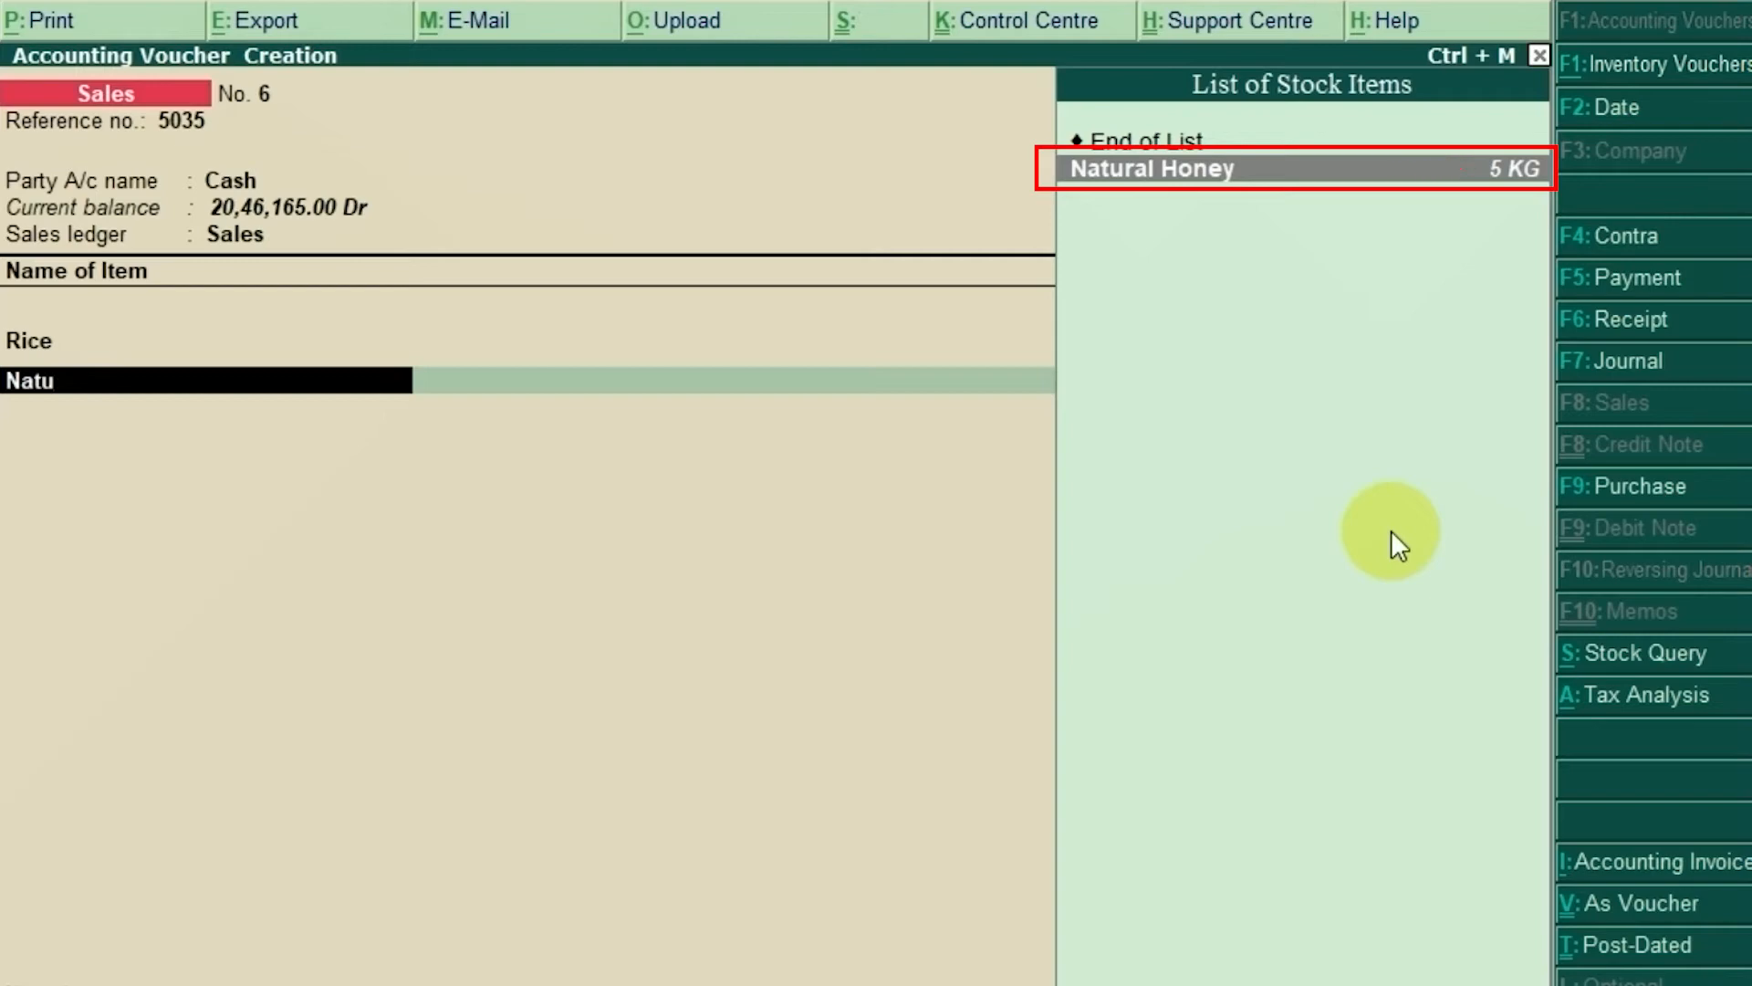
key("Return")
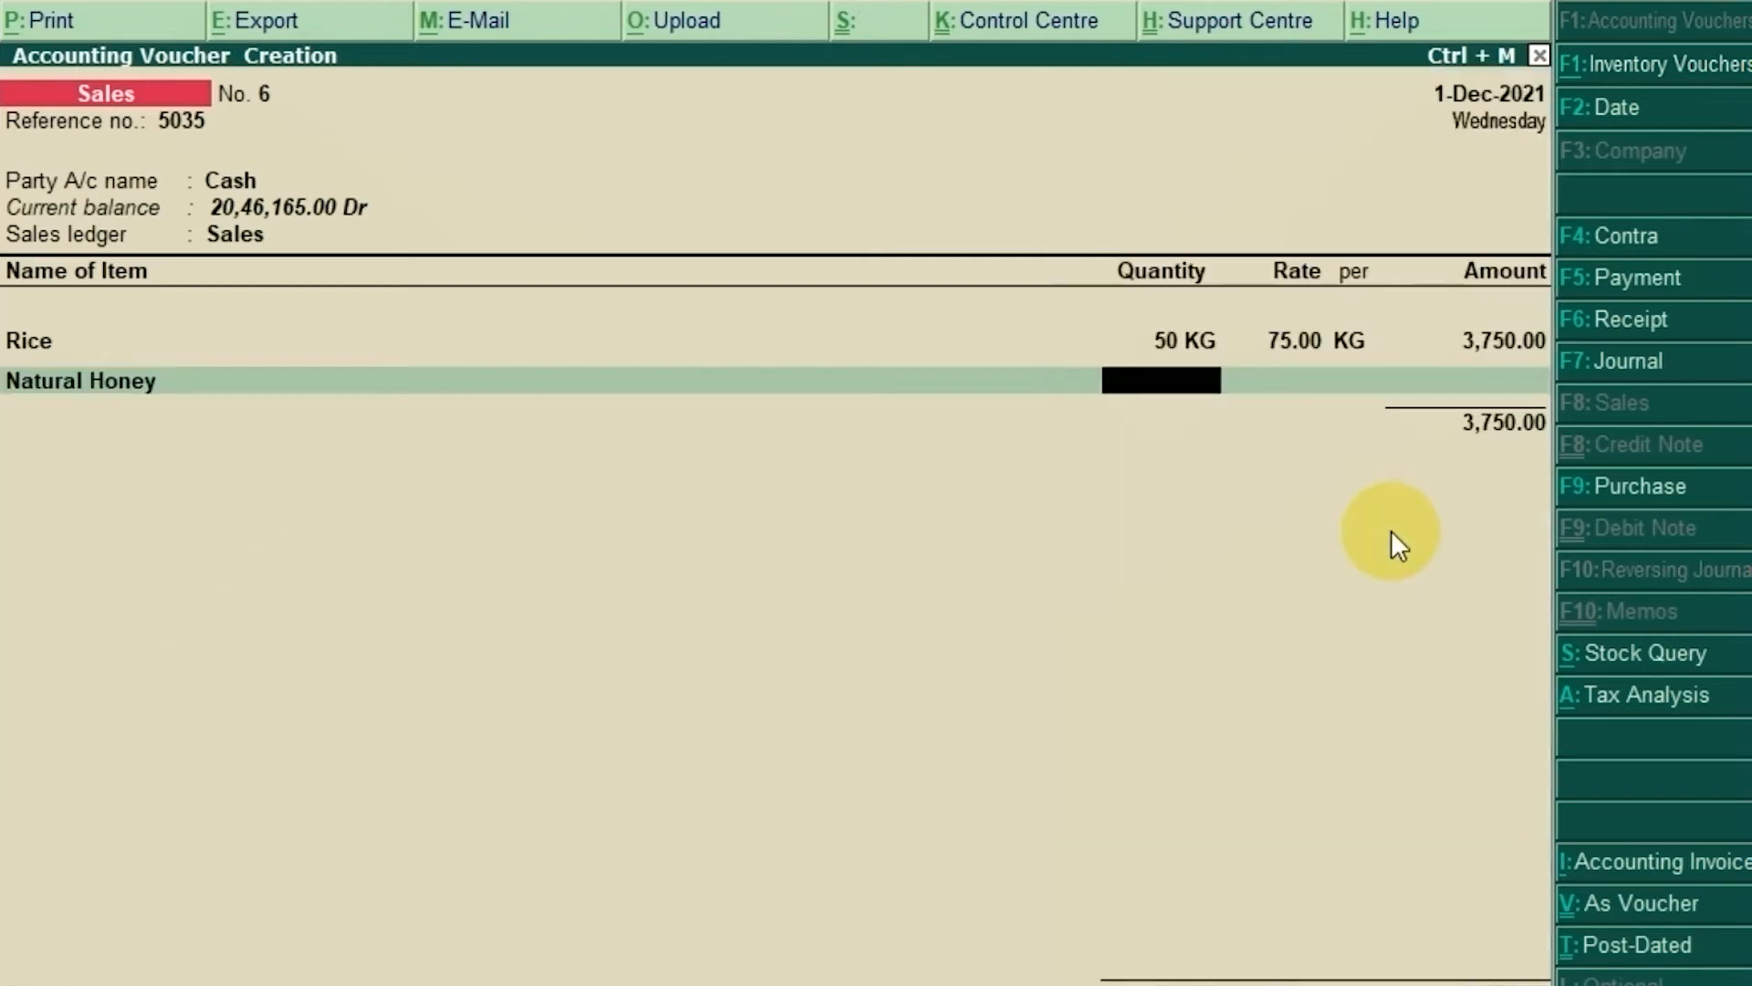
type("2")
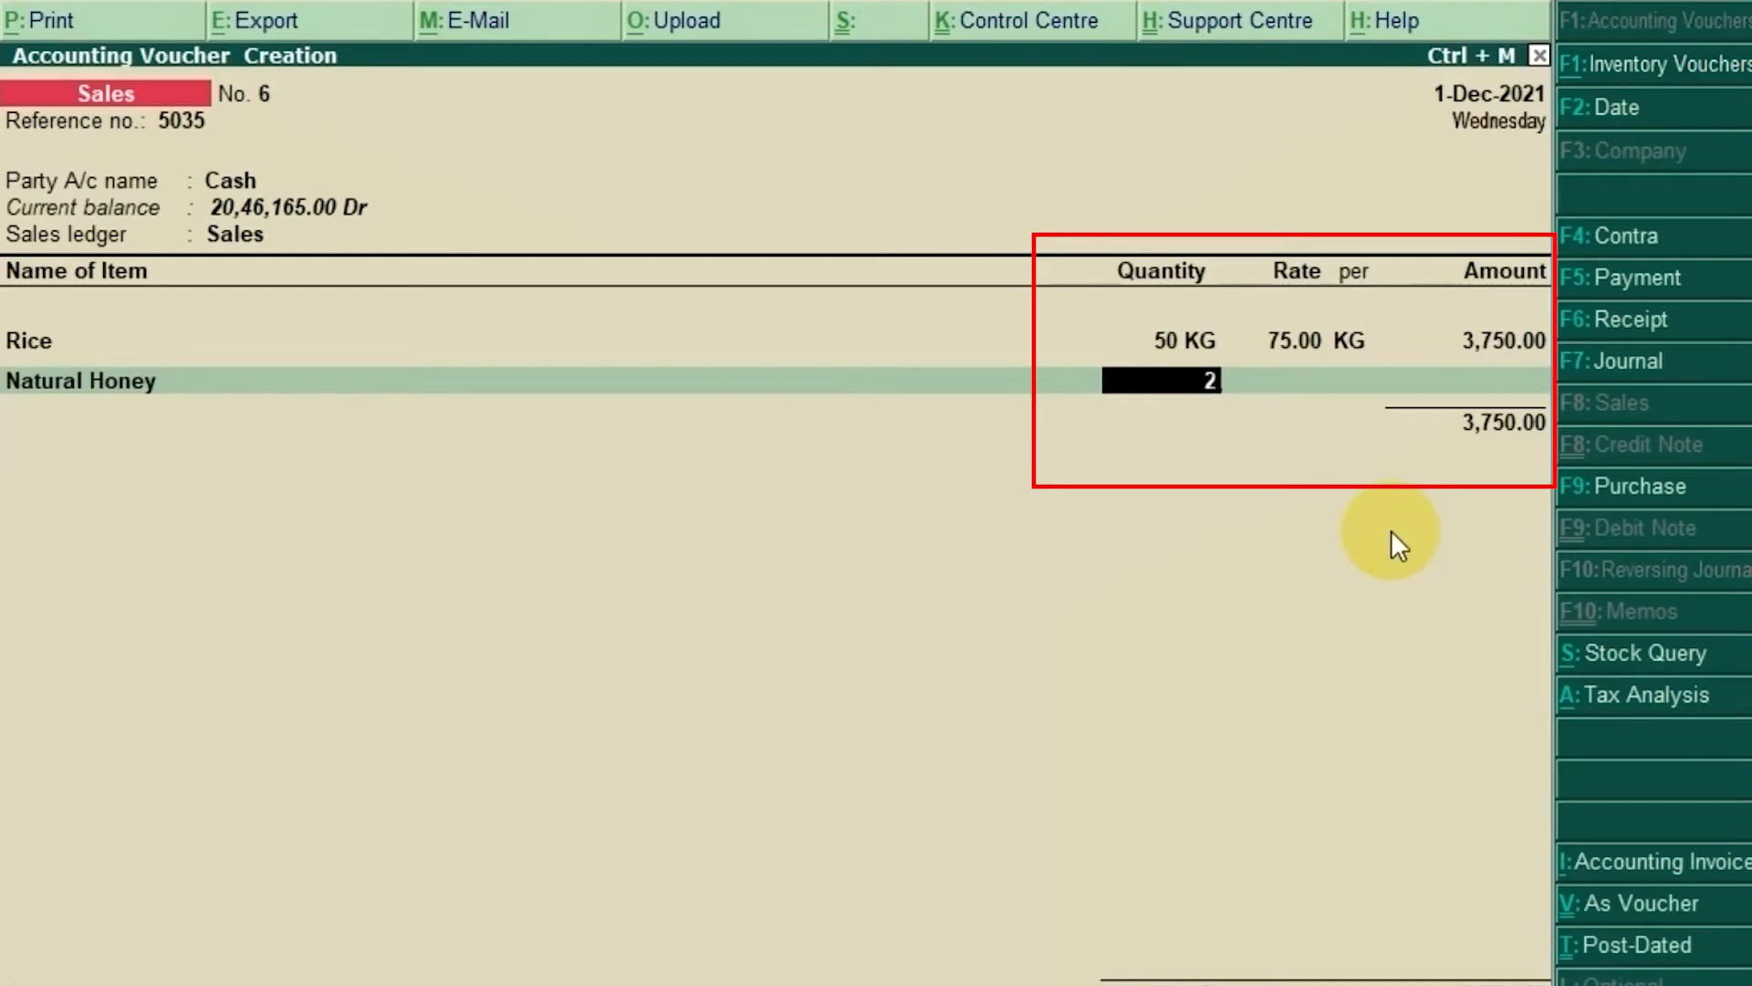
key("Return")
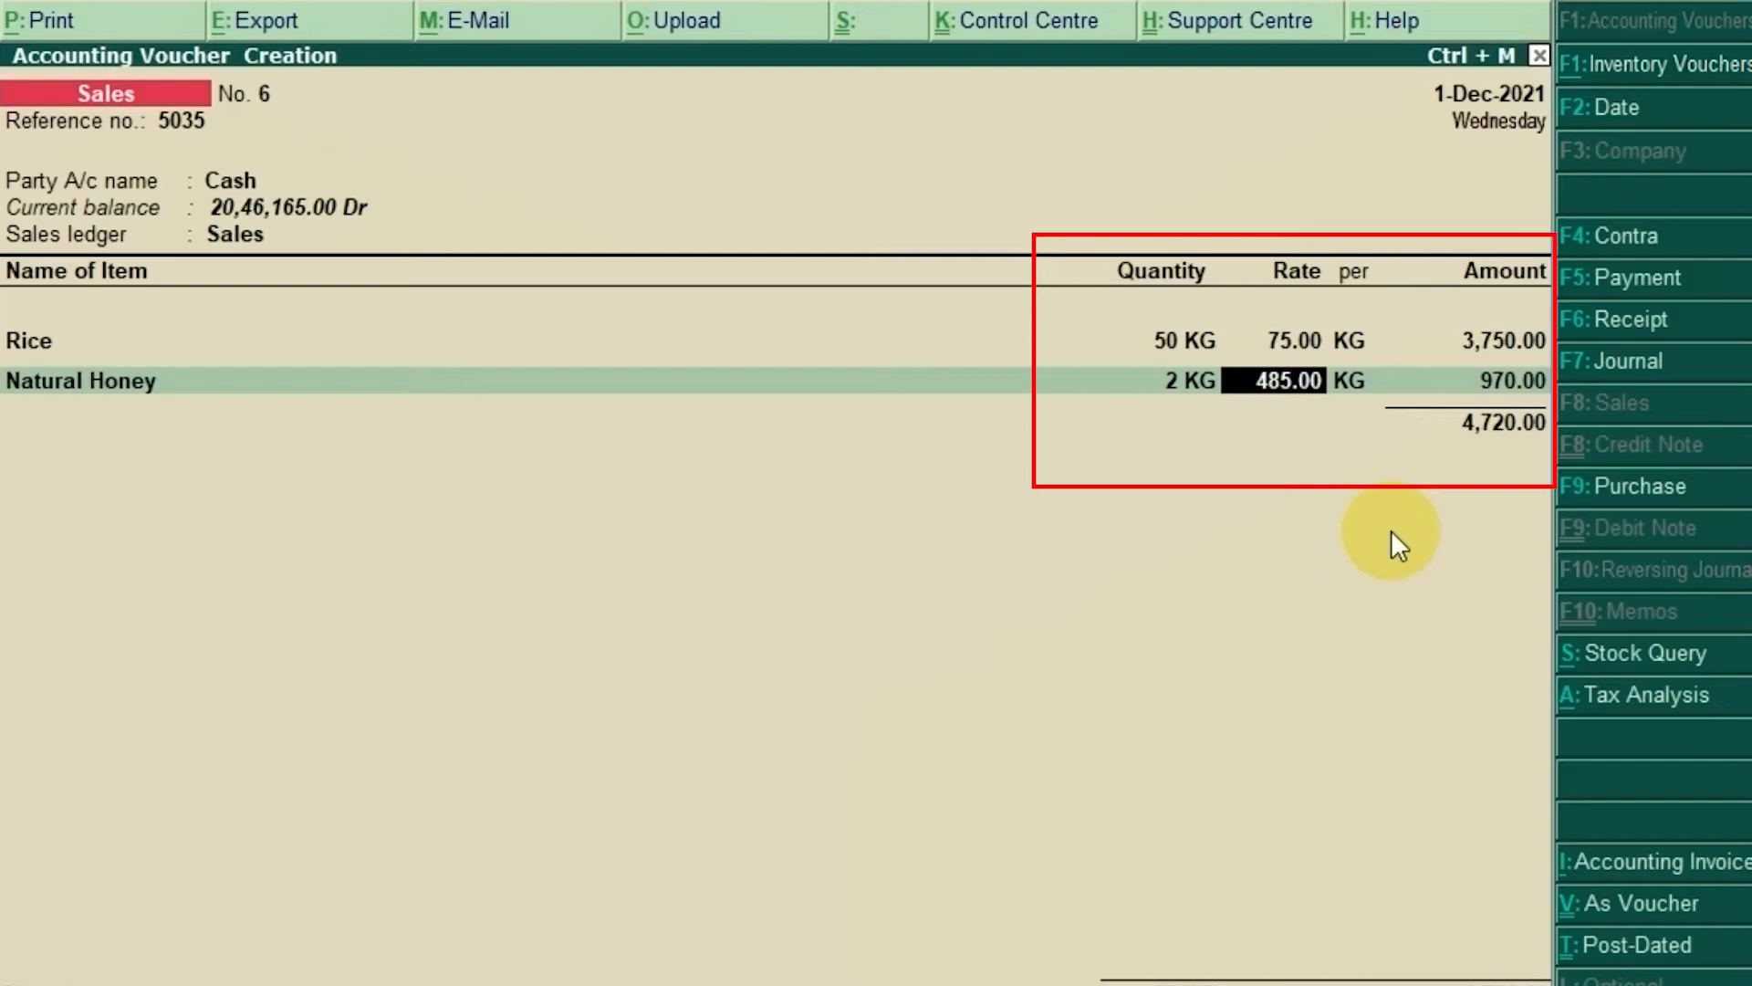
type("490")
key("Return")
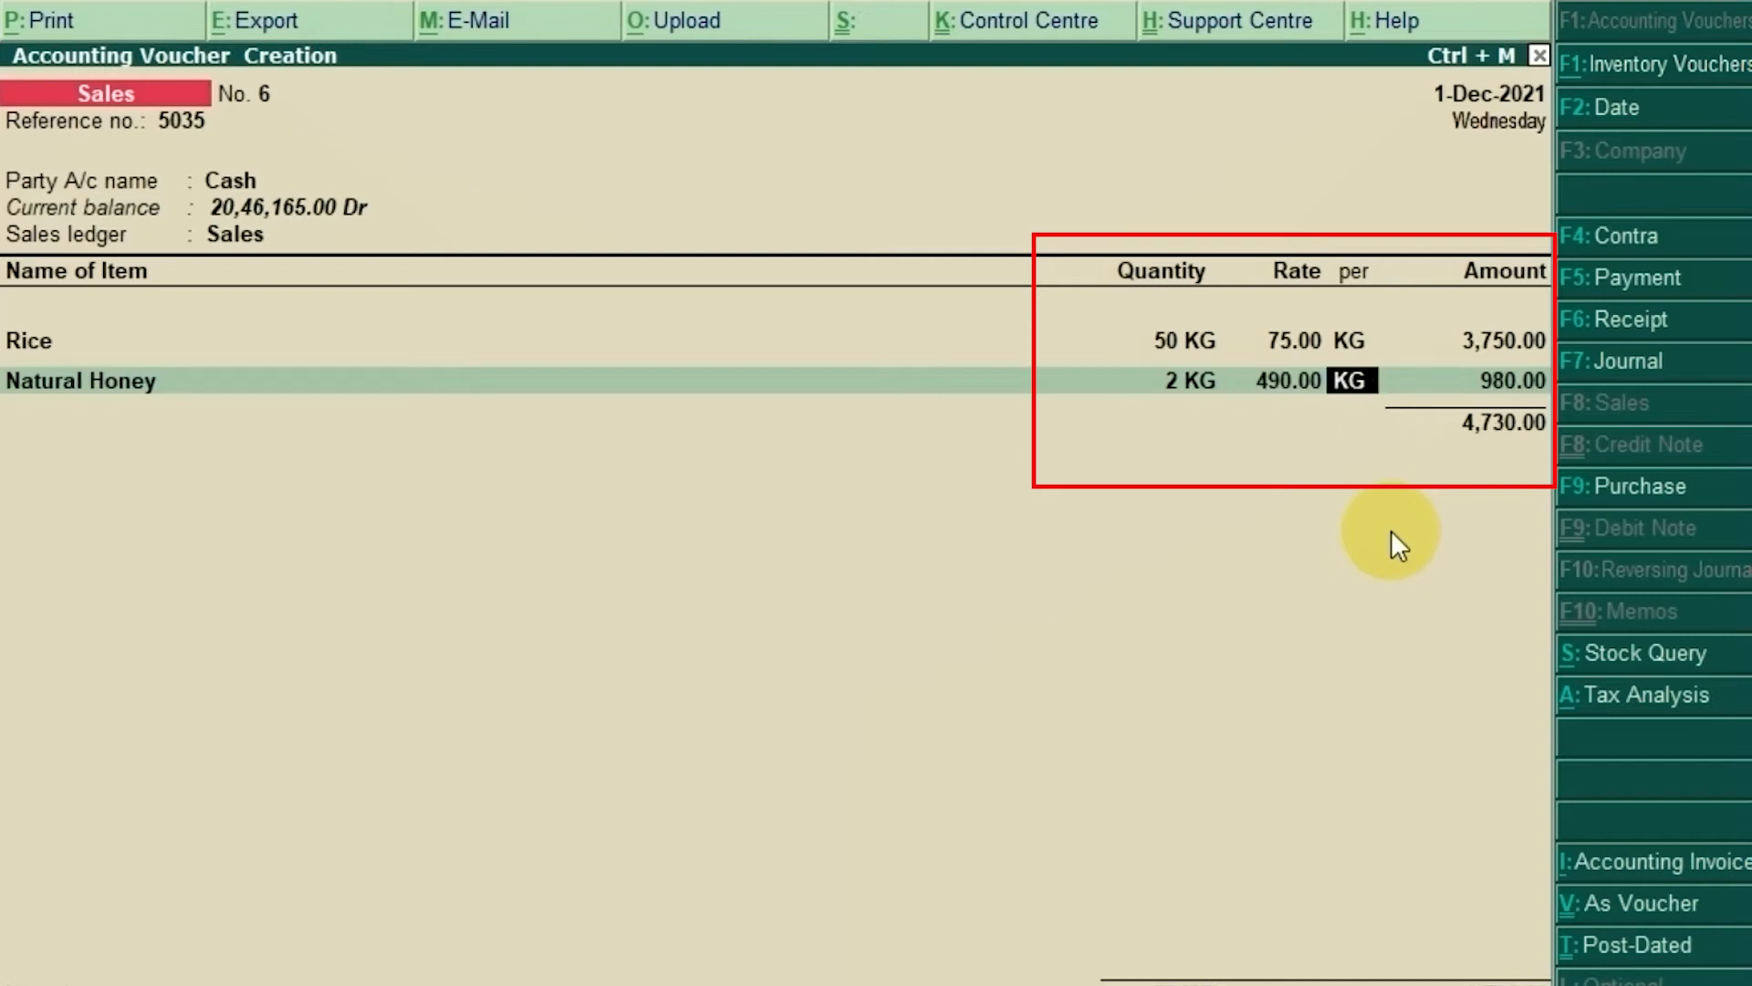
key("Return")
key("Return")
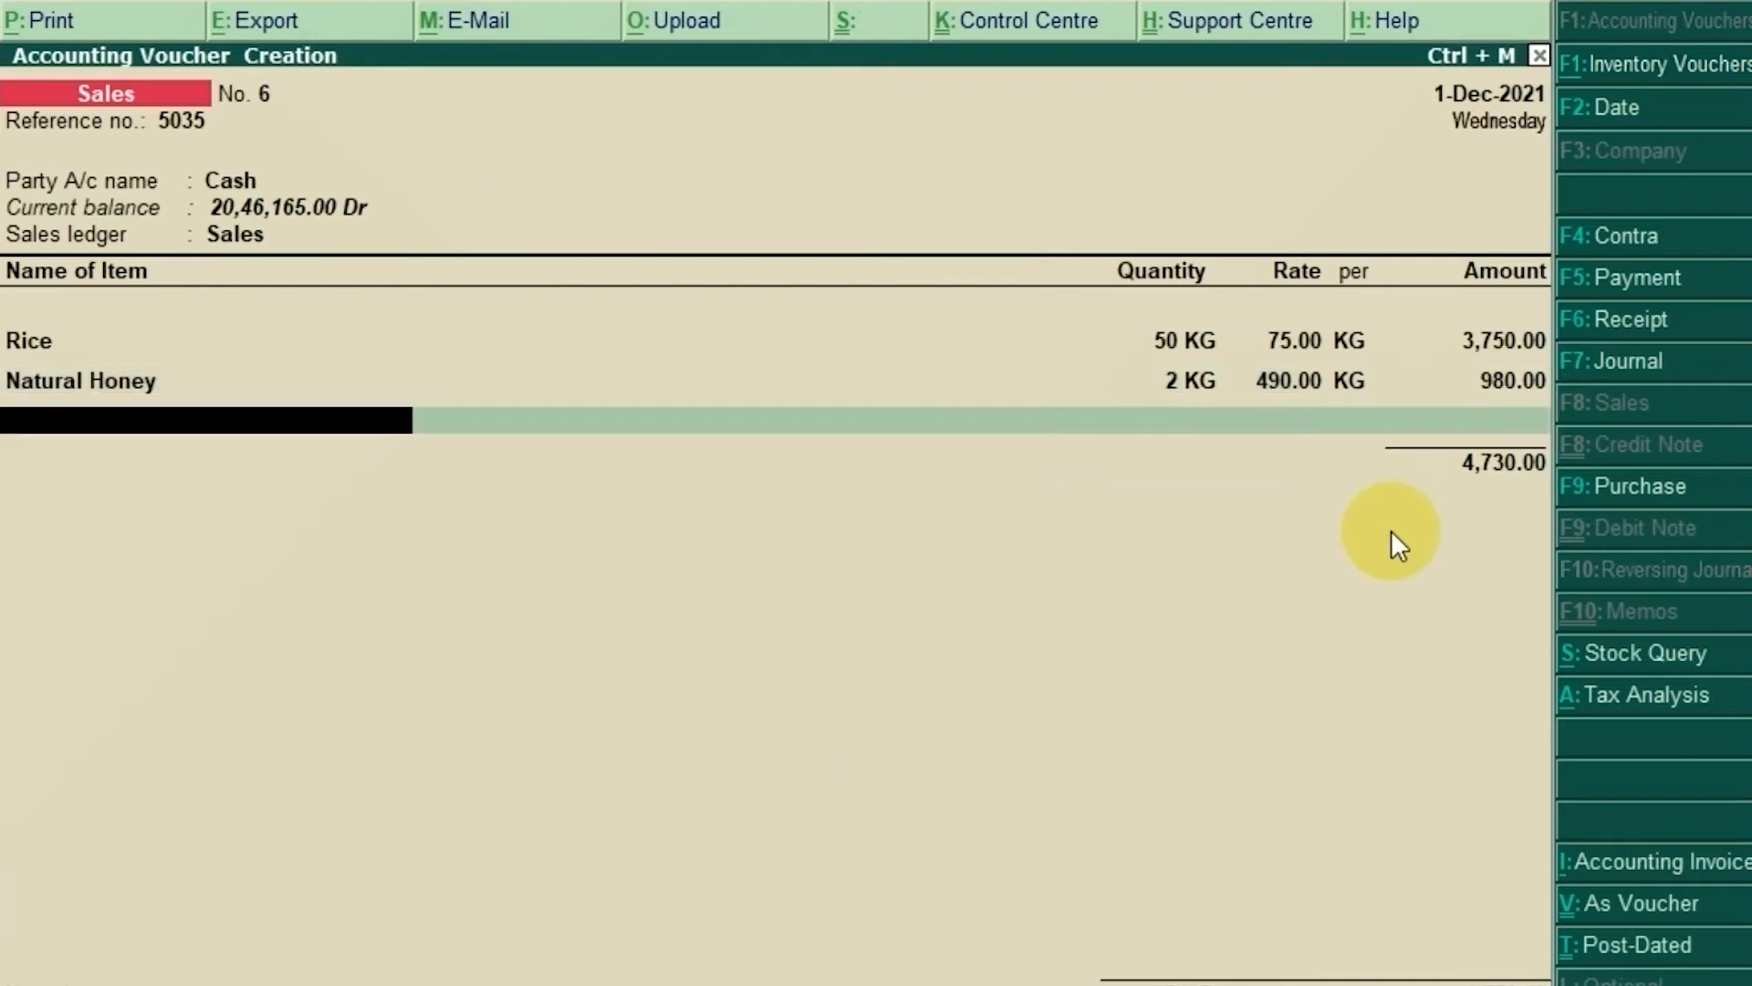
key("Return")
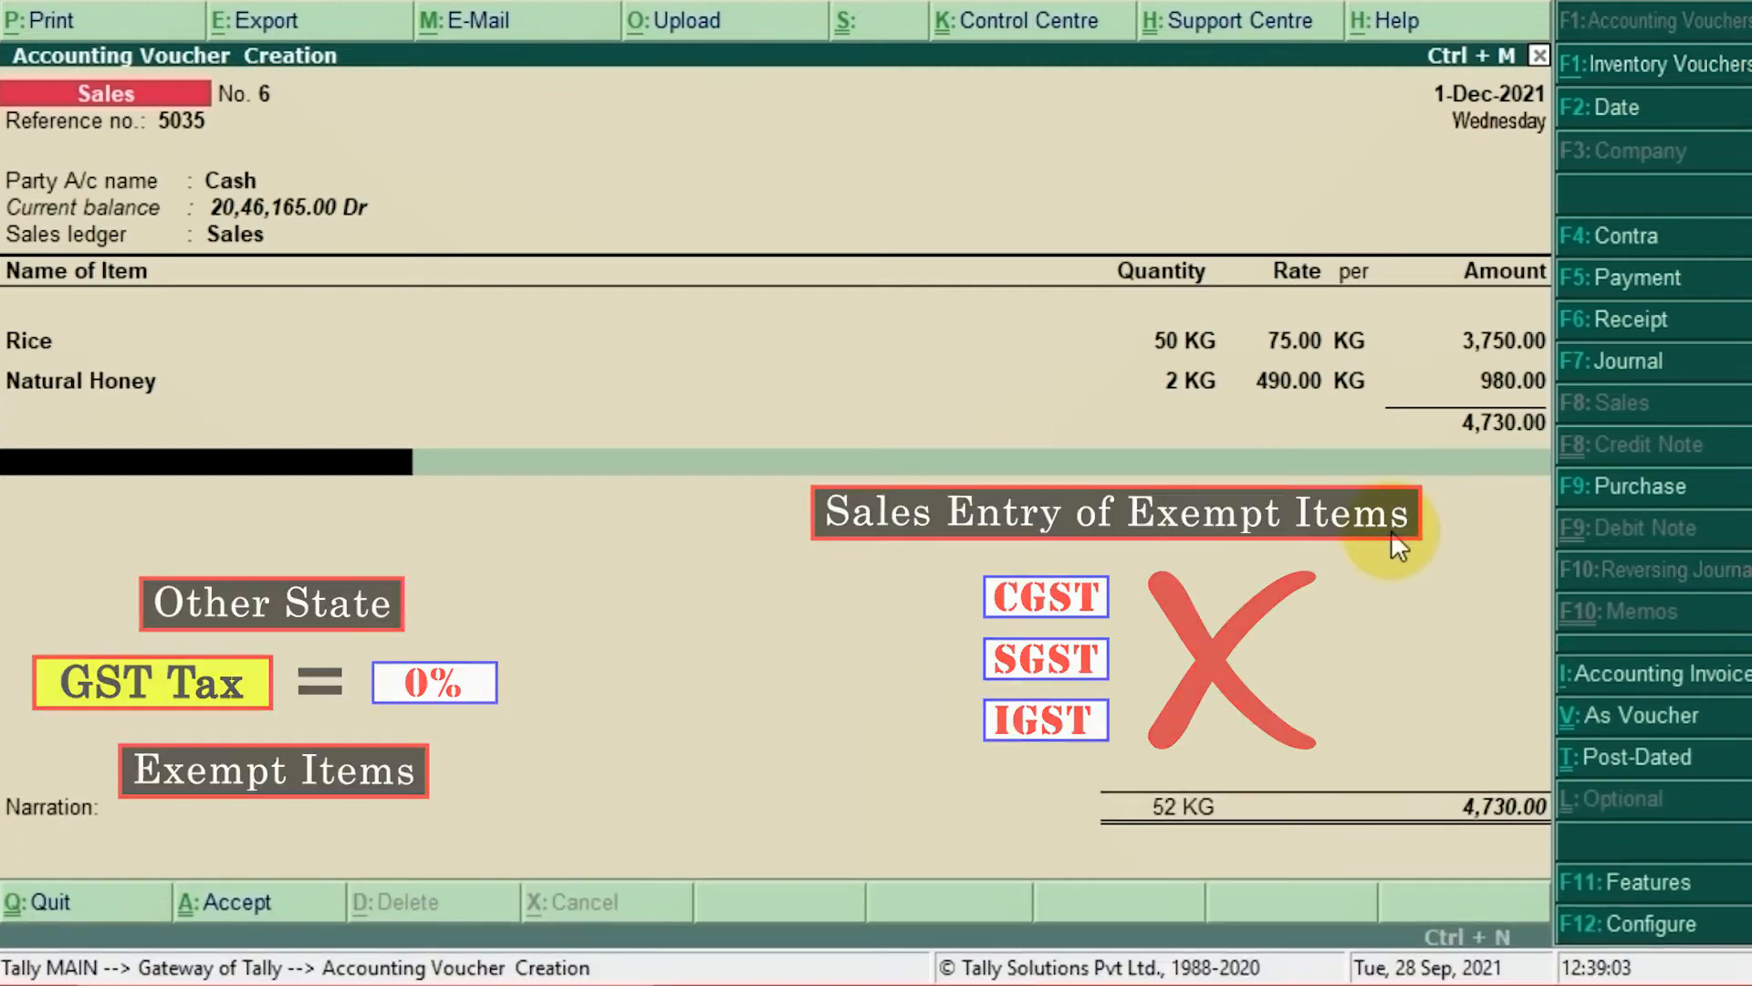
Step: Close the item list with End of List, leaving 52 KG totalling 4,730.00
key("Return")
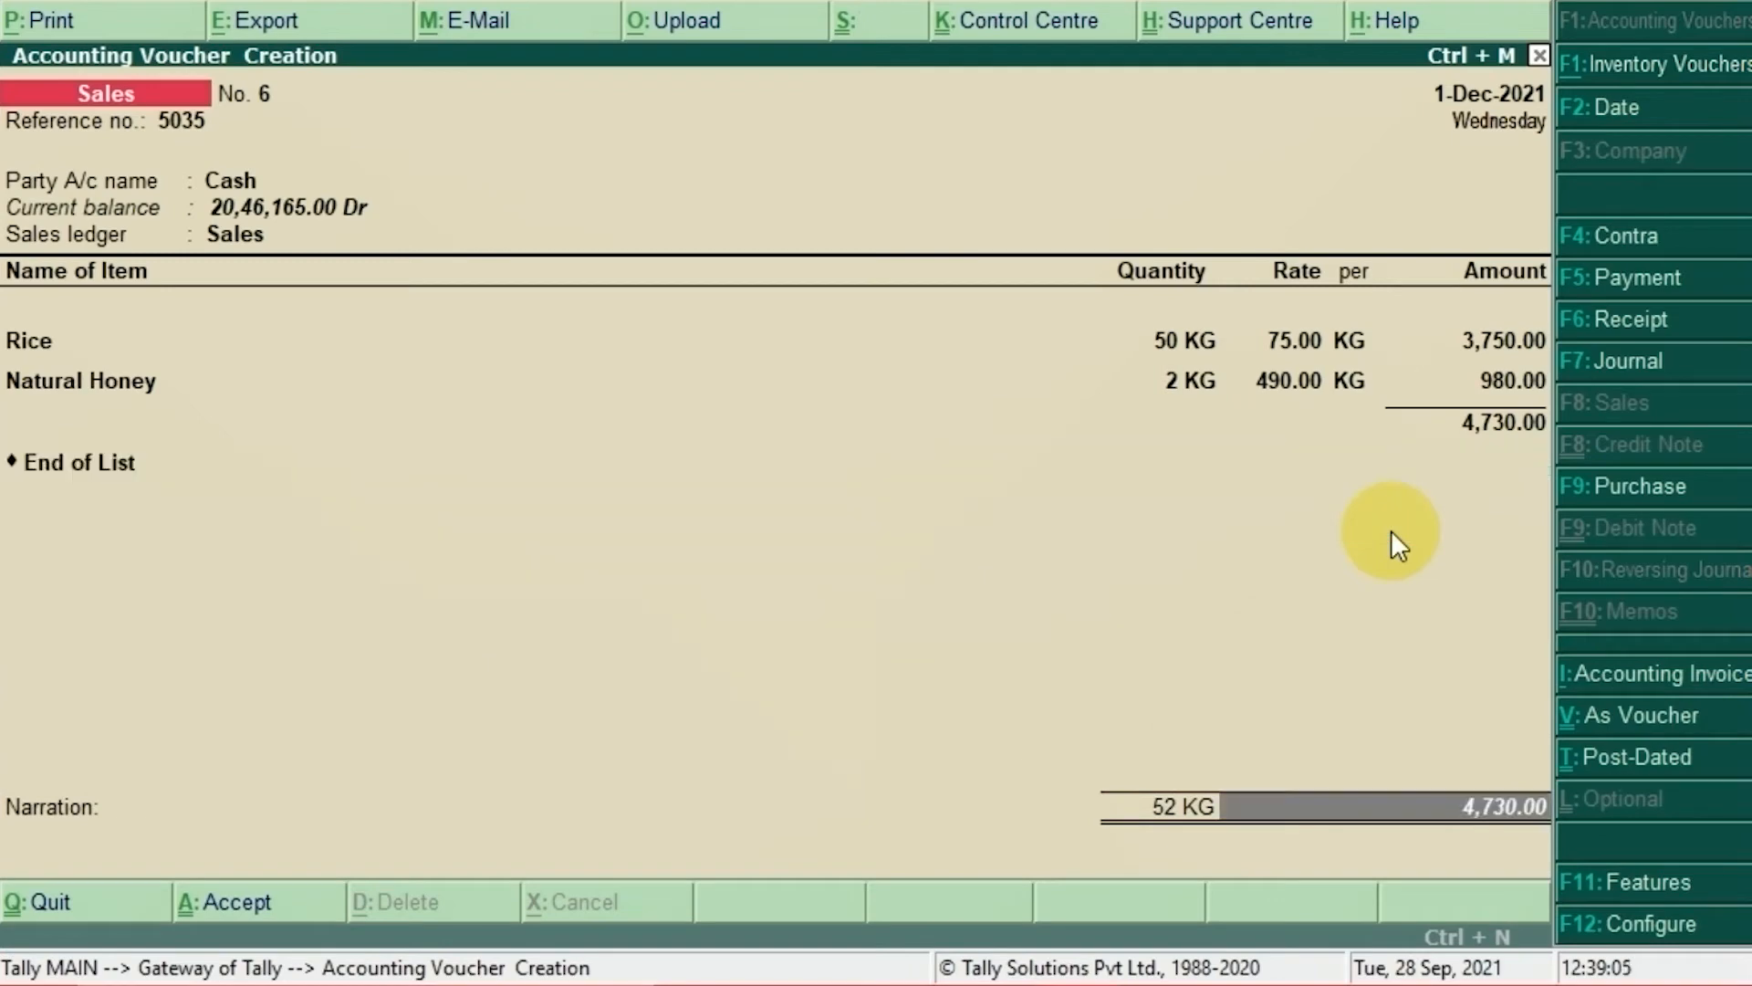
Step: Enter the narration 'Being the goods sold in cash' and bring up the Accept? prompt
key("Return")
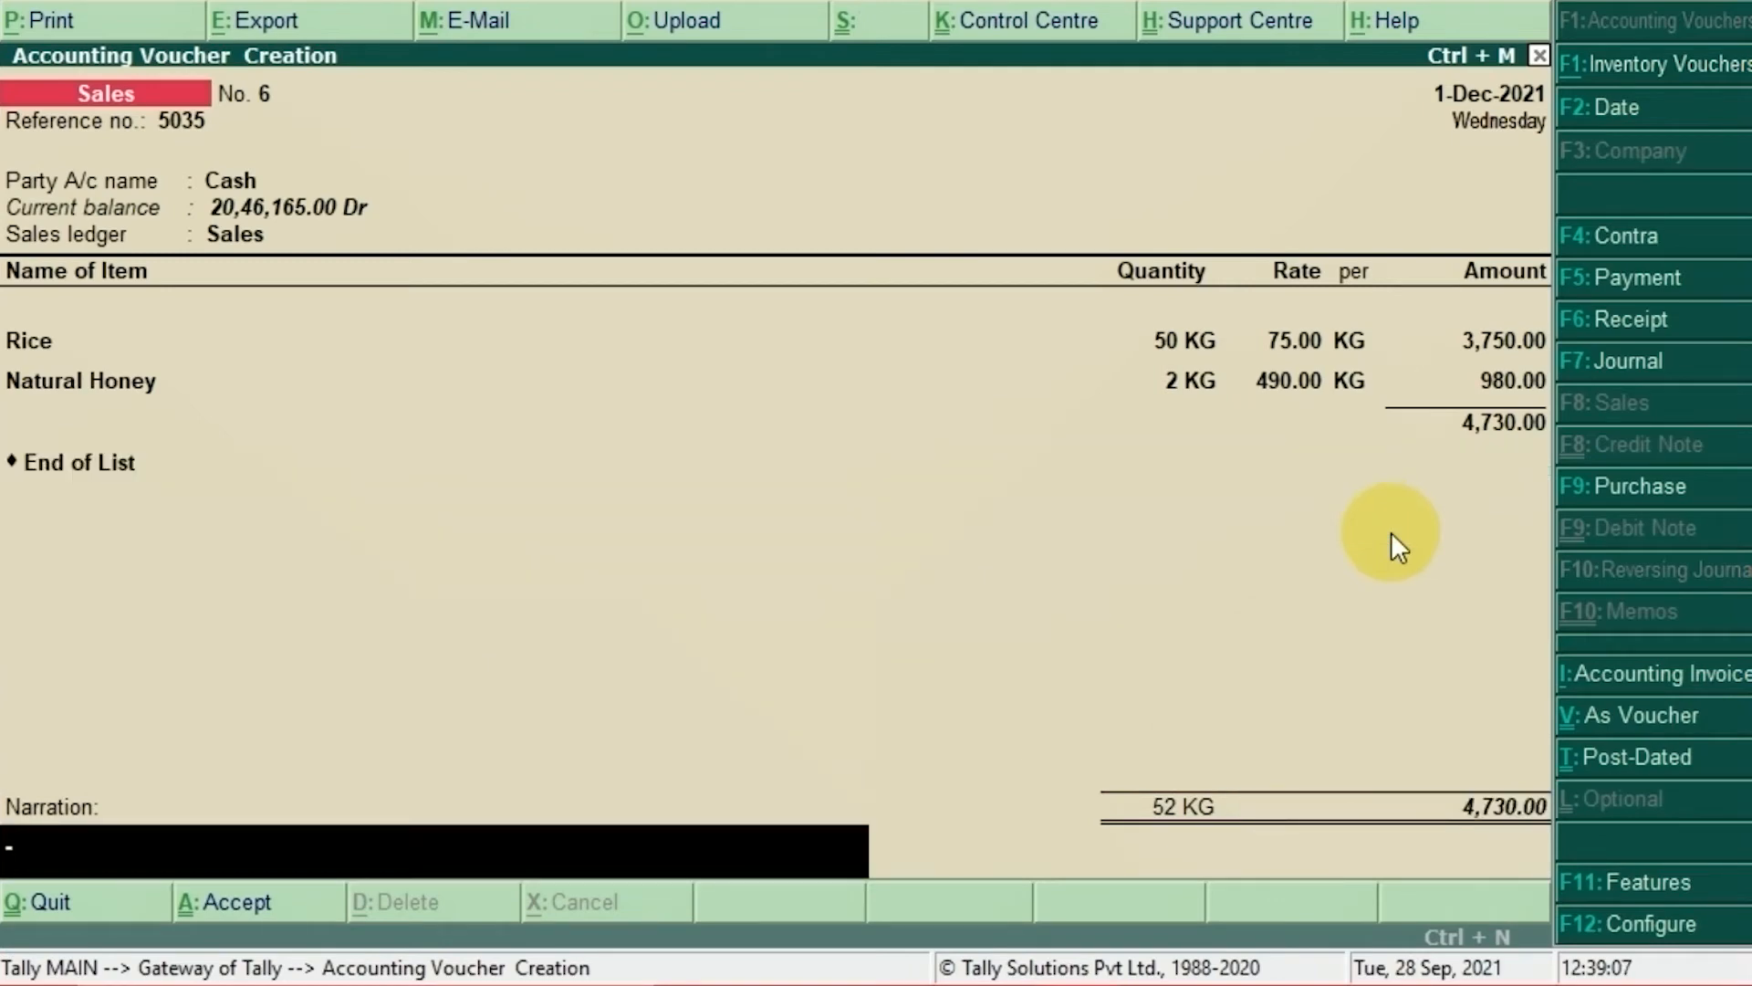
type("Being the g")
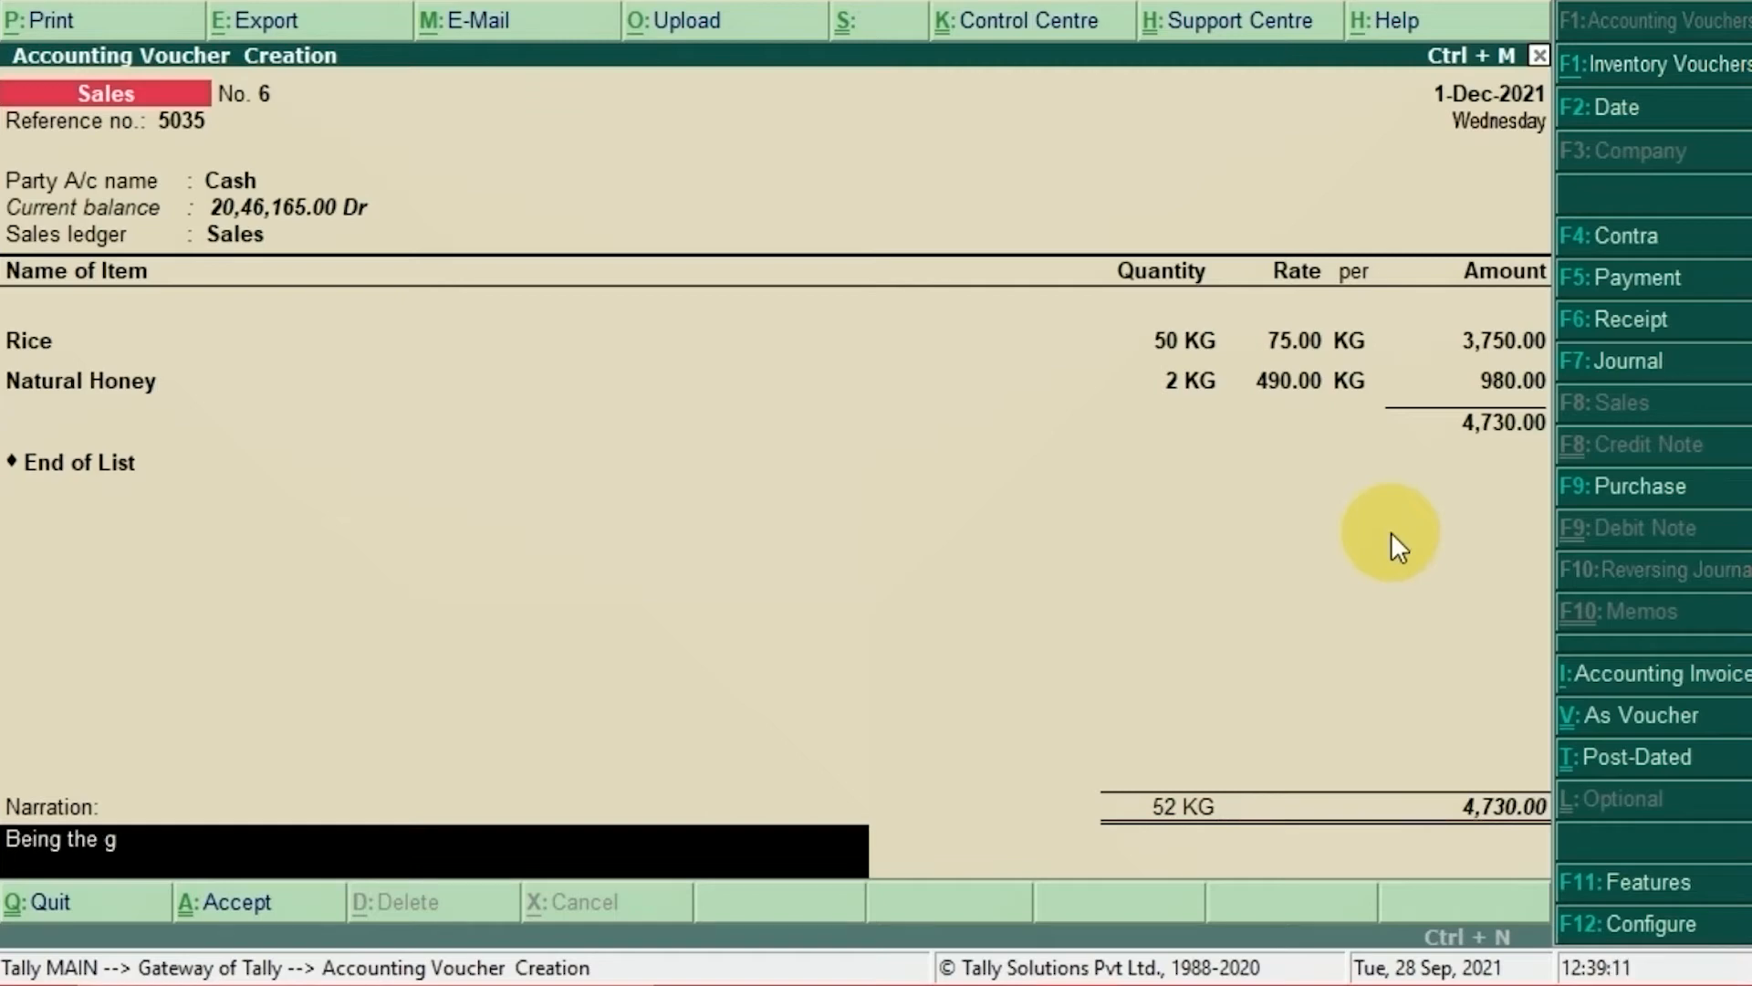
type("oods sold in cash")
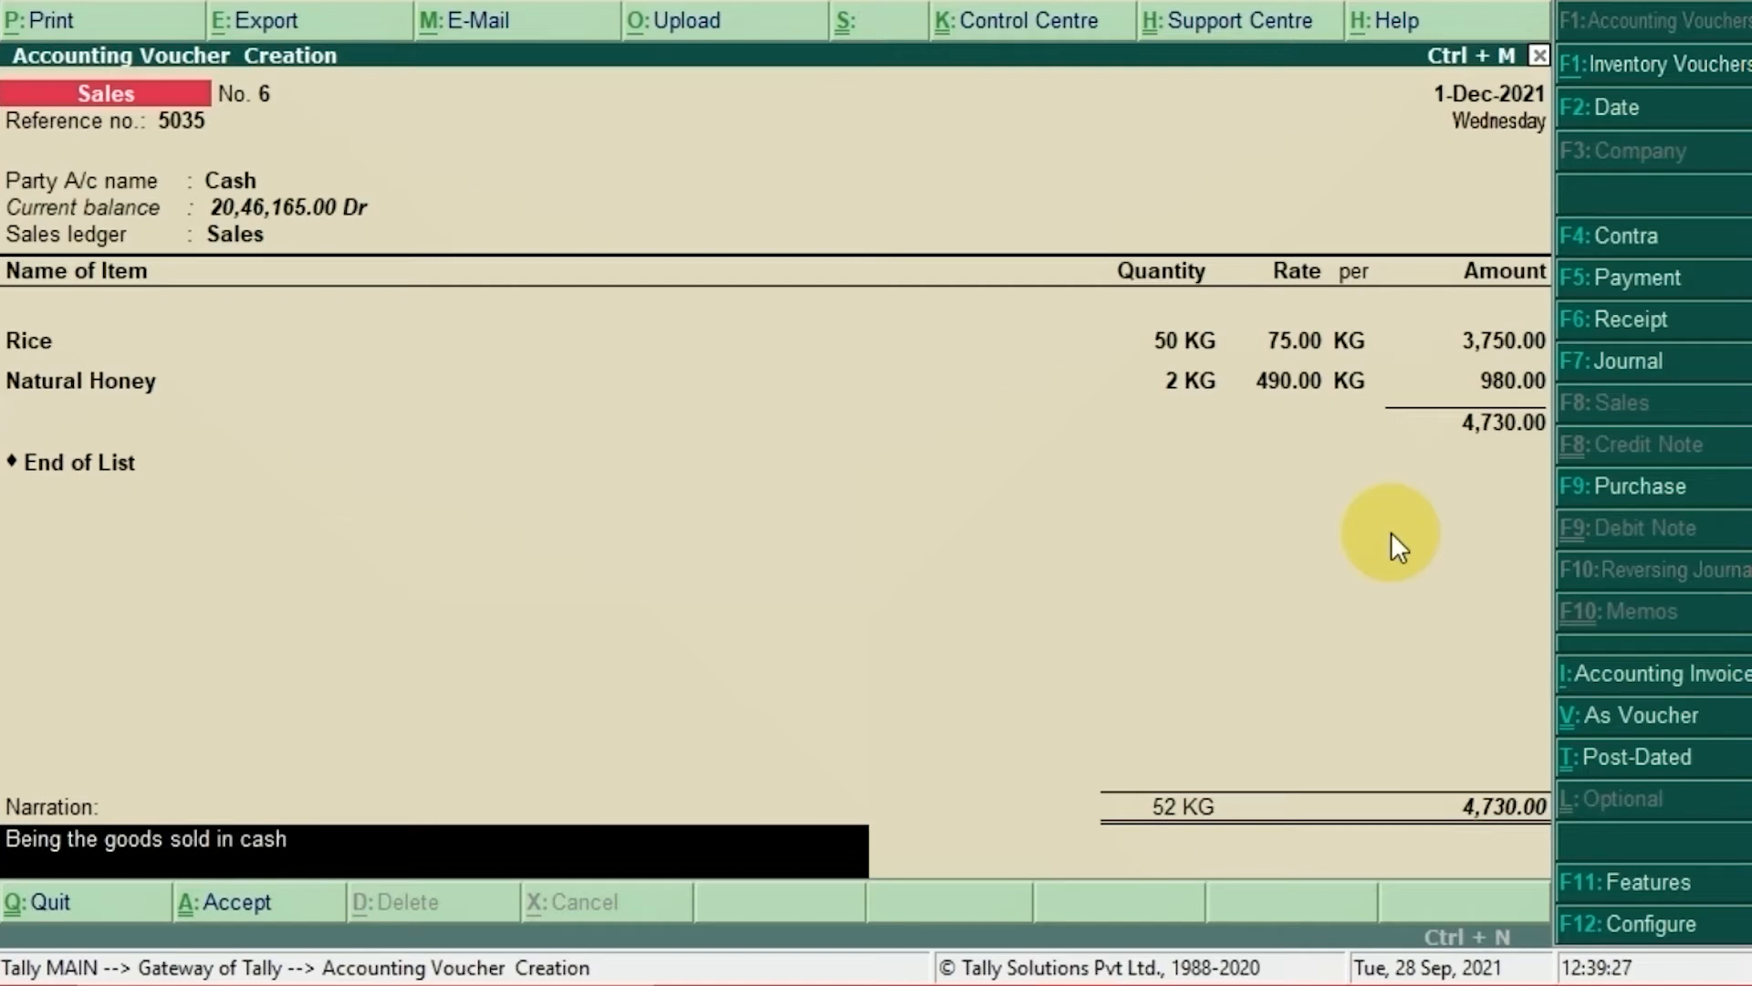
key("Return")
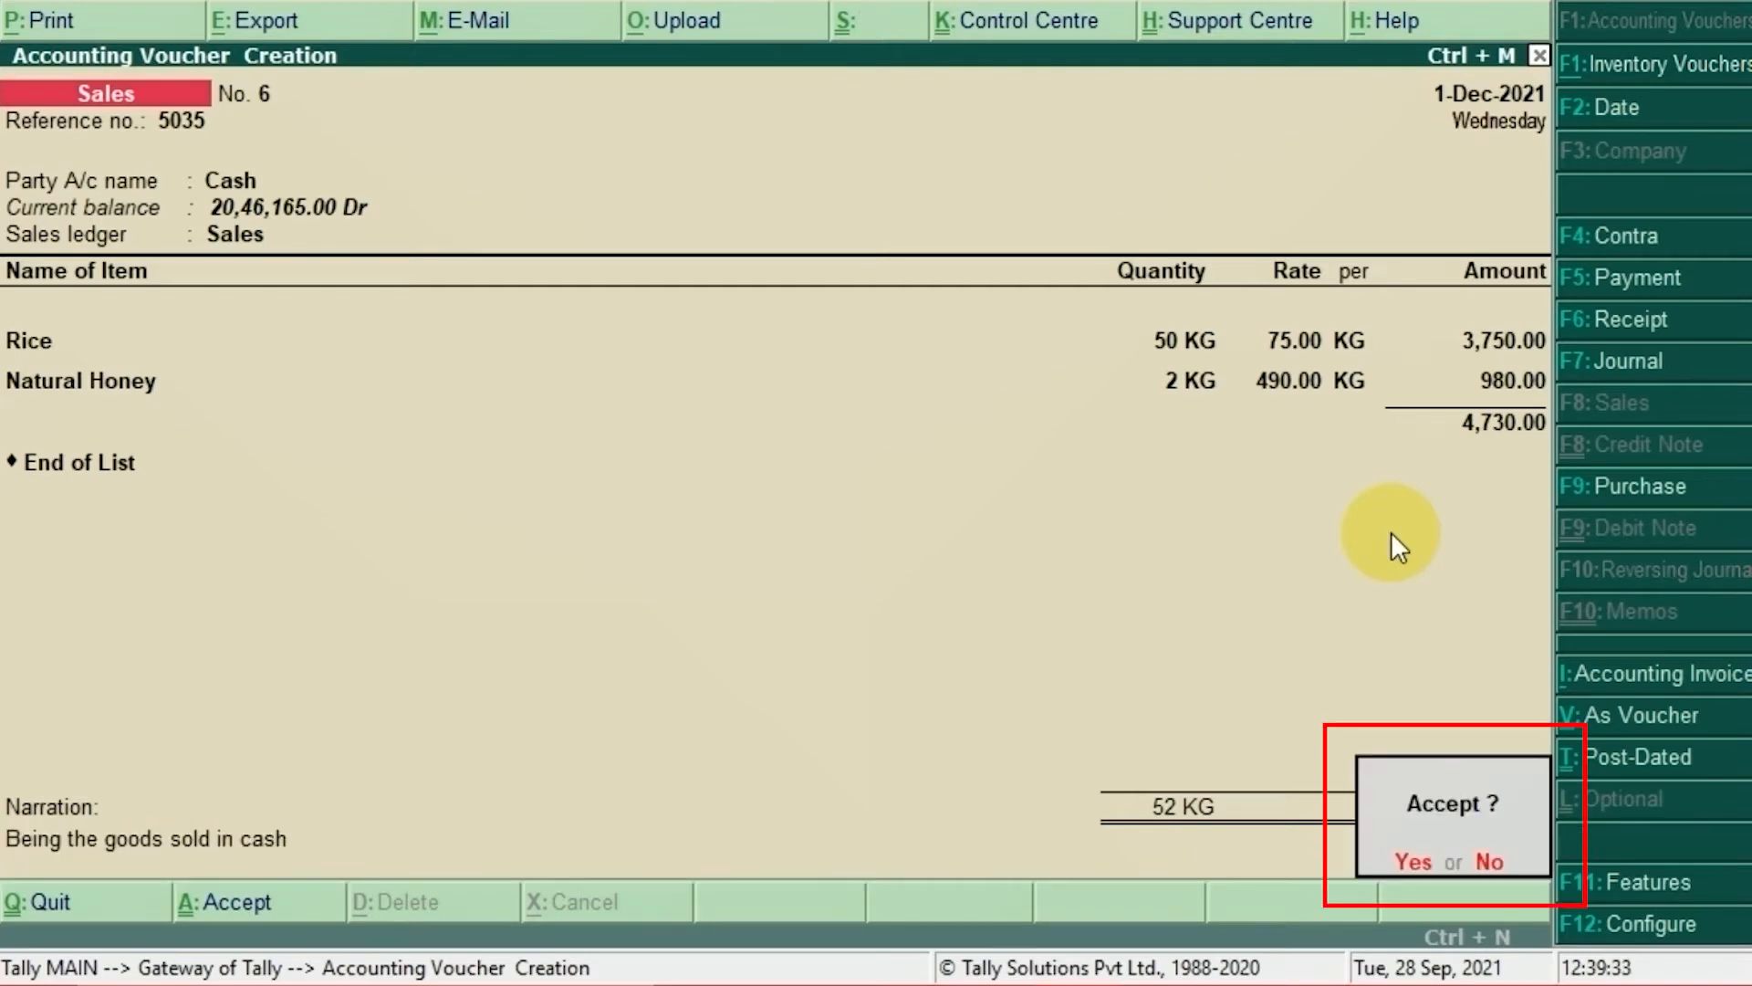
Step: Save Sales voucher No. 6, leaving a blank voucher No. 7 on screen
key("Return")
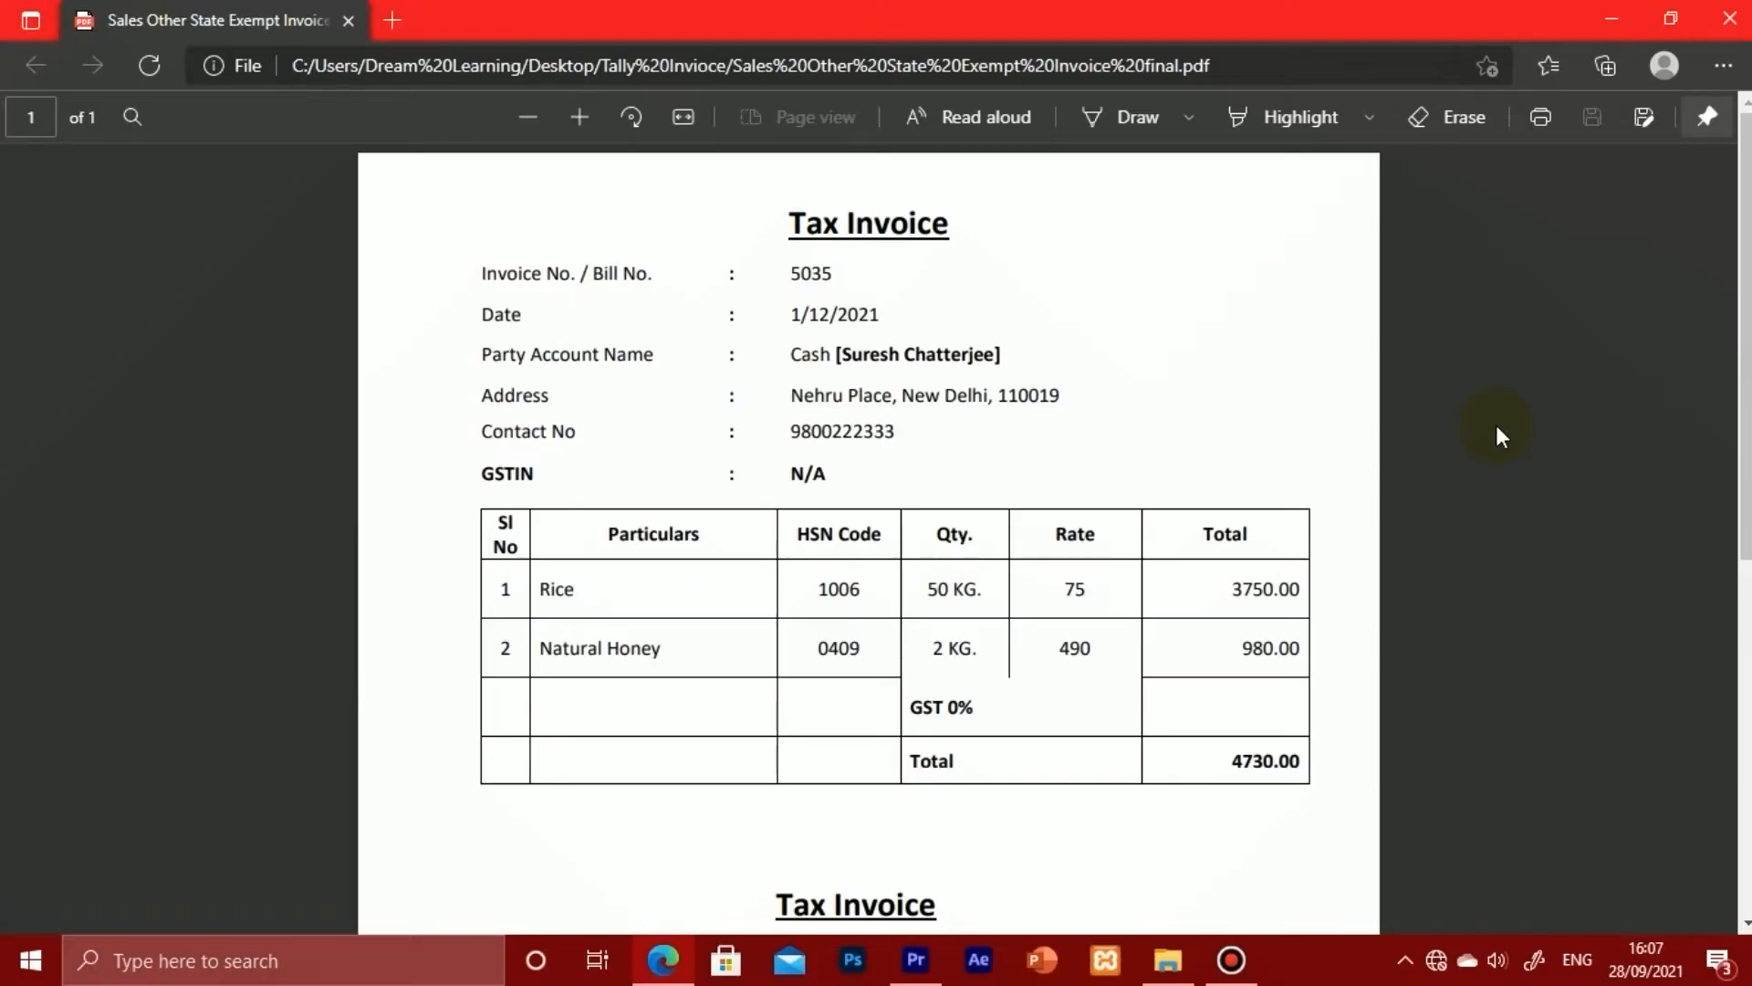
Step: Scroll the Edge PDF down from invoice 5035 to invoice 5036 for Bimal Grocery Stores
scroll(1497, 424, "down", 7)
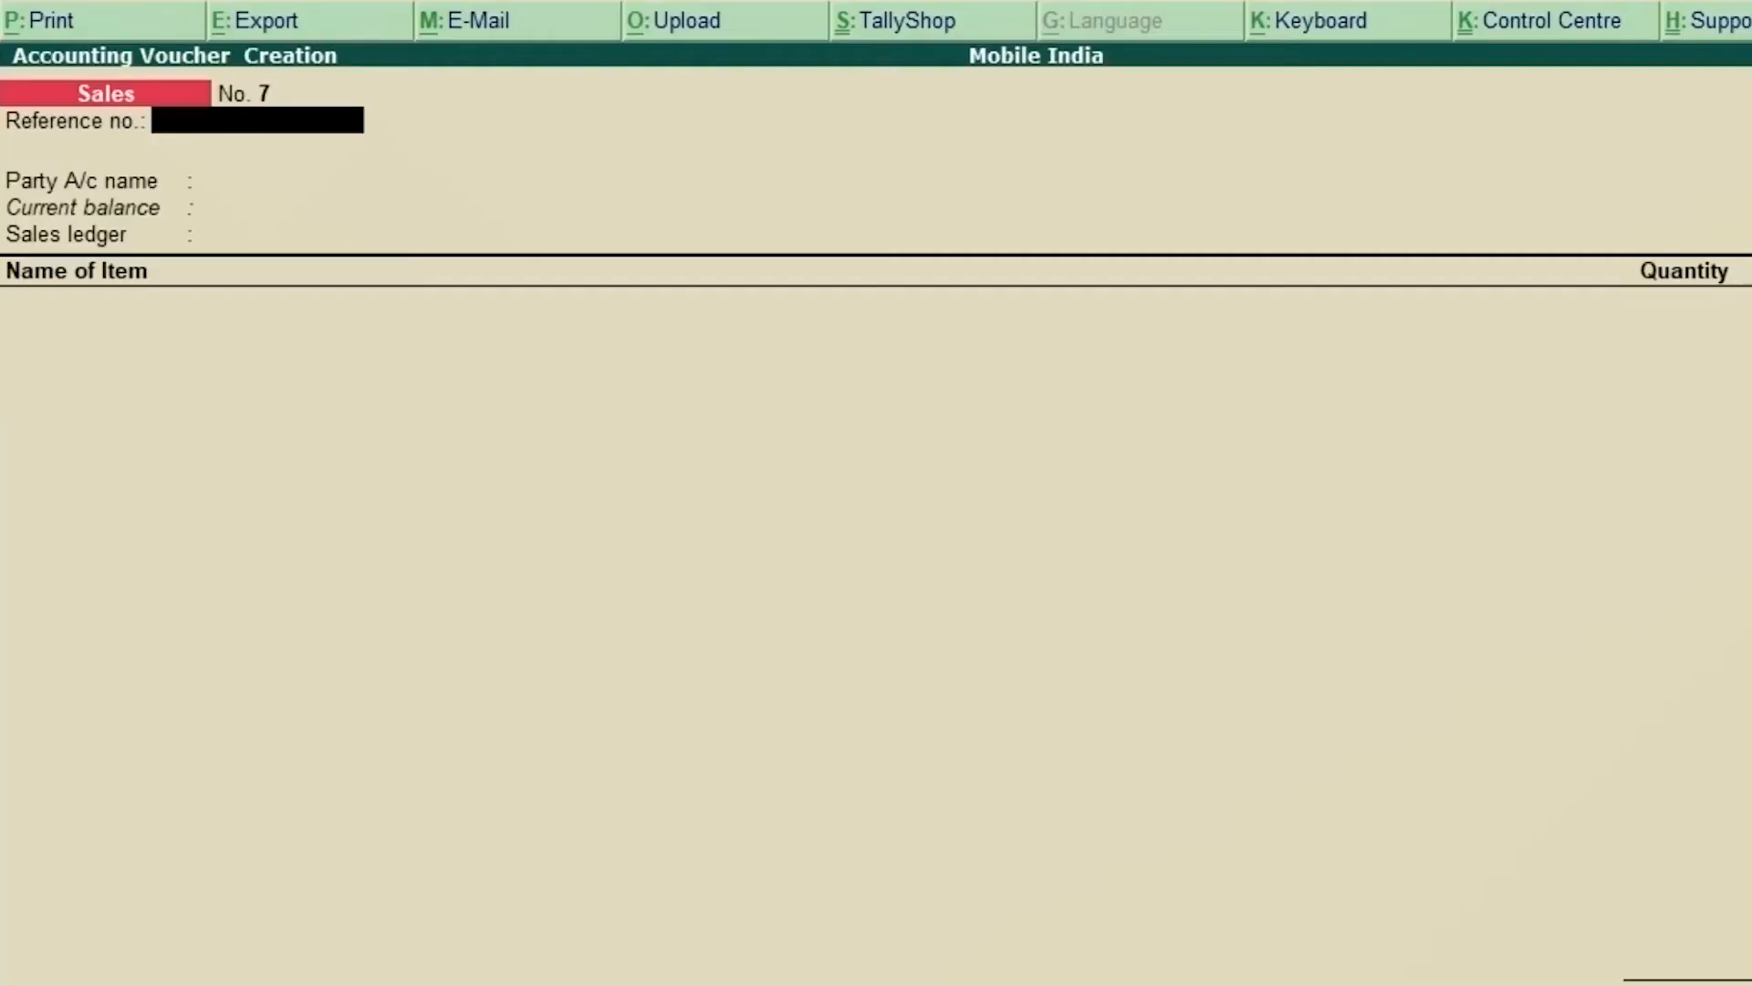
Step: Set reference number 5036 and change the voucher date to 2-Dec-2021
type("5036")
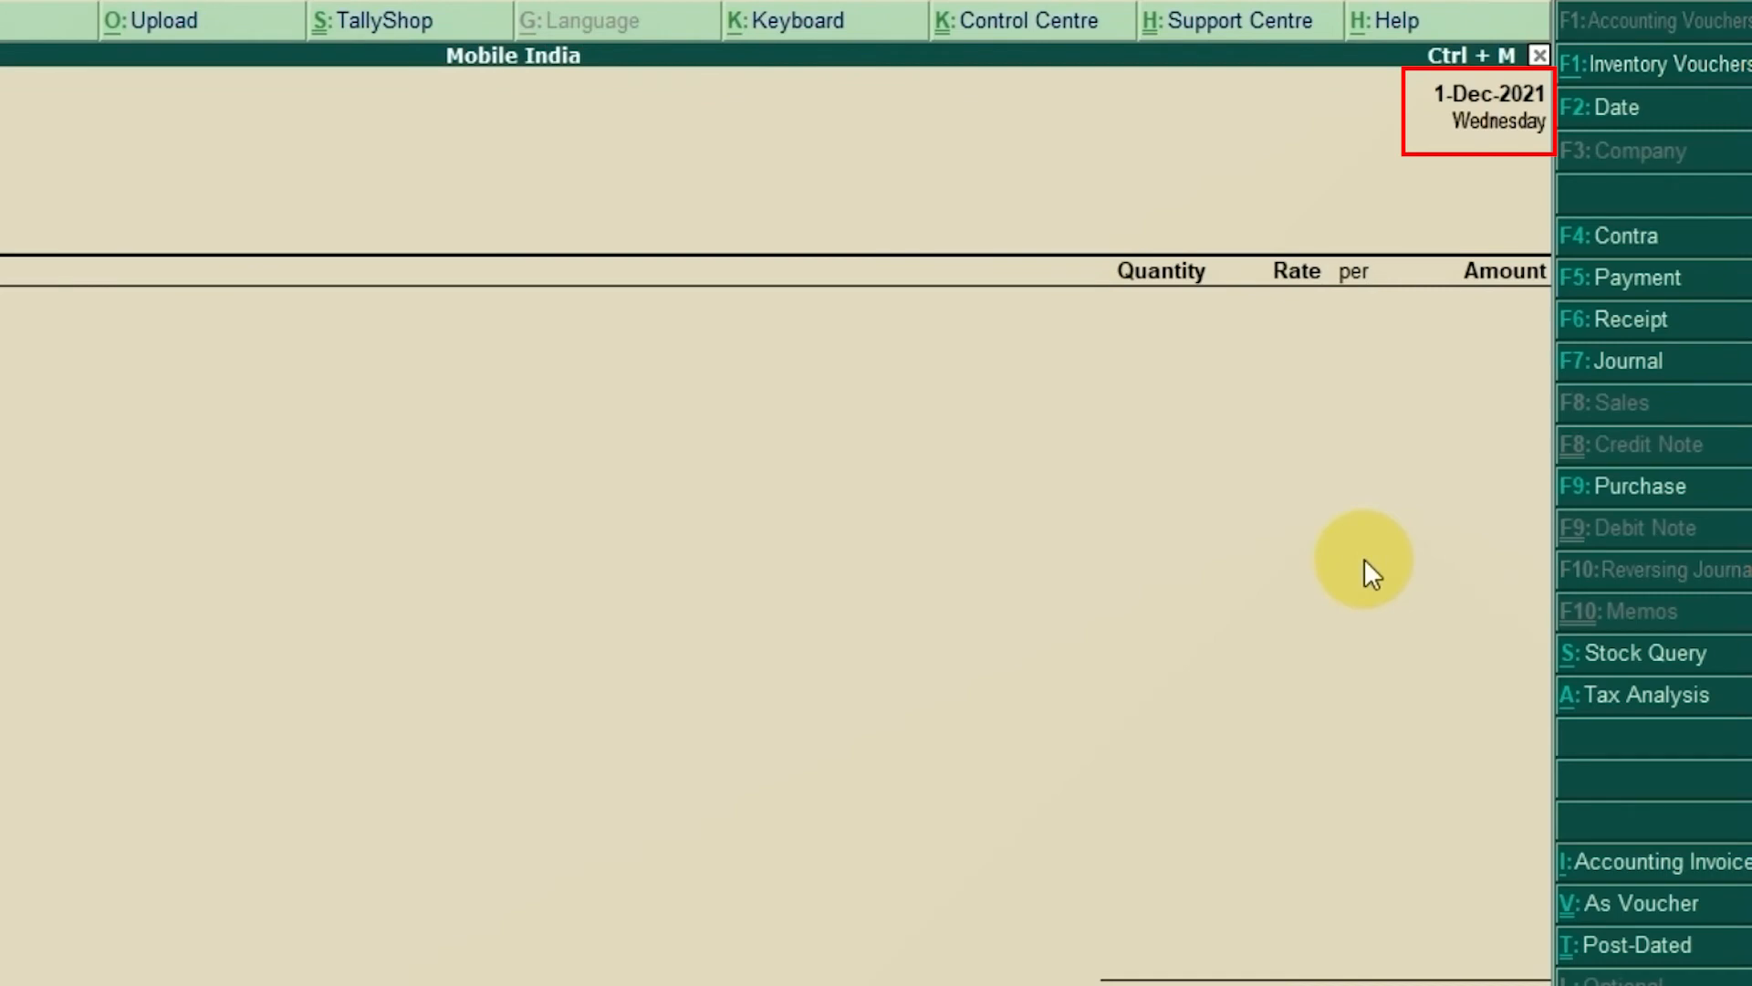
key("F2")
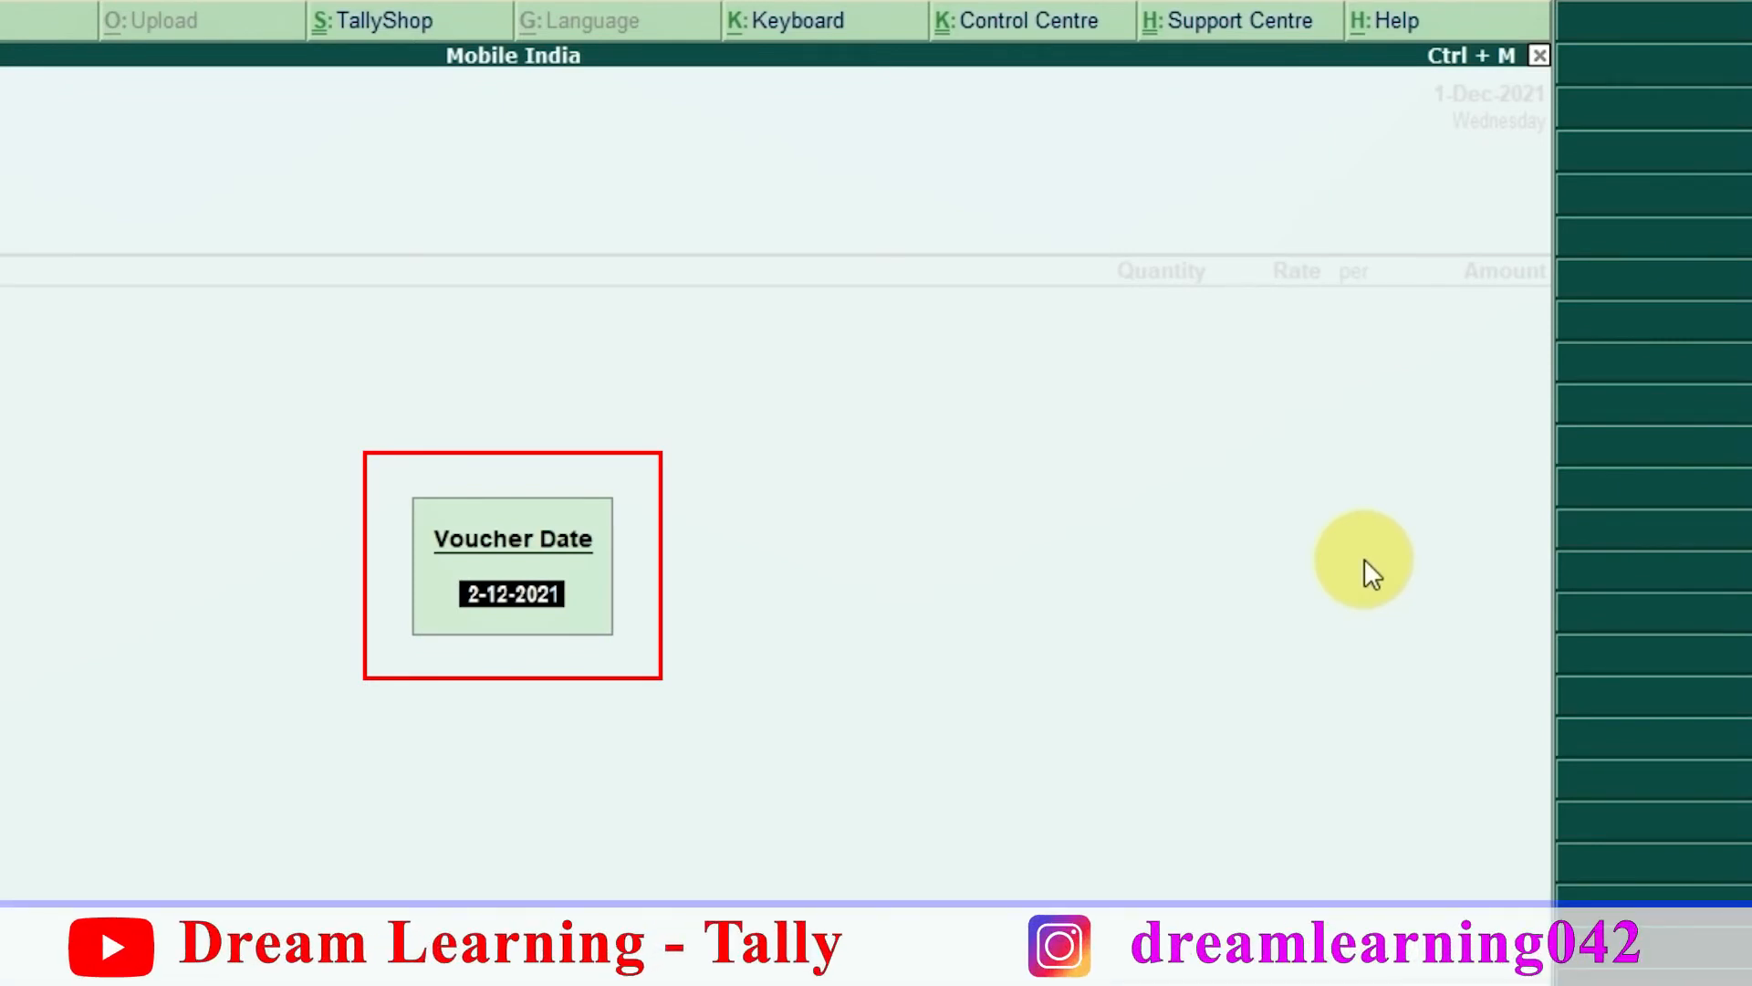
type("2-12")
key("Return")
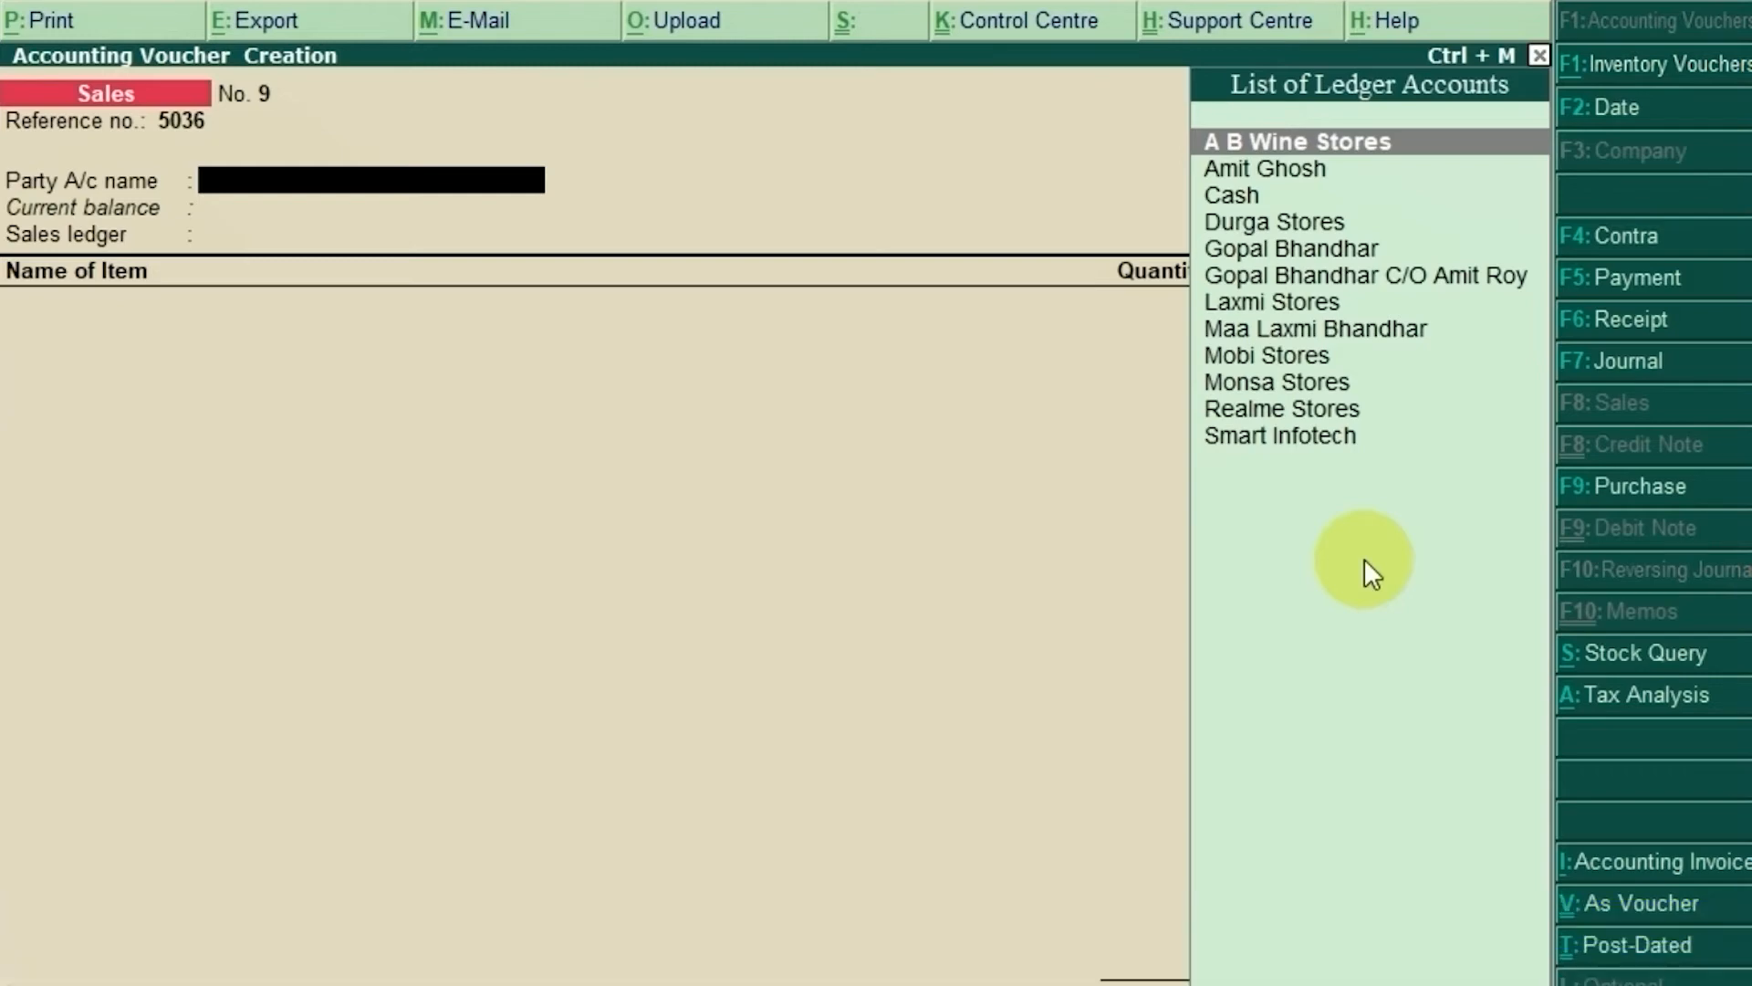
Step: Enter 'Big' as the party name and, finding no match, start a new ledger with Alt+C
type("Big")
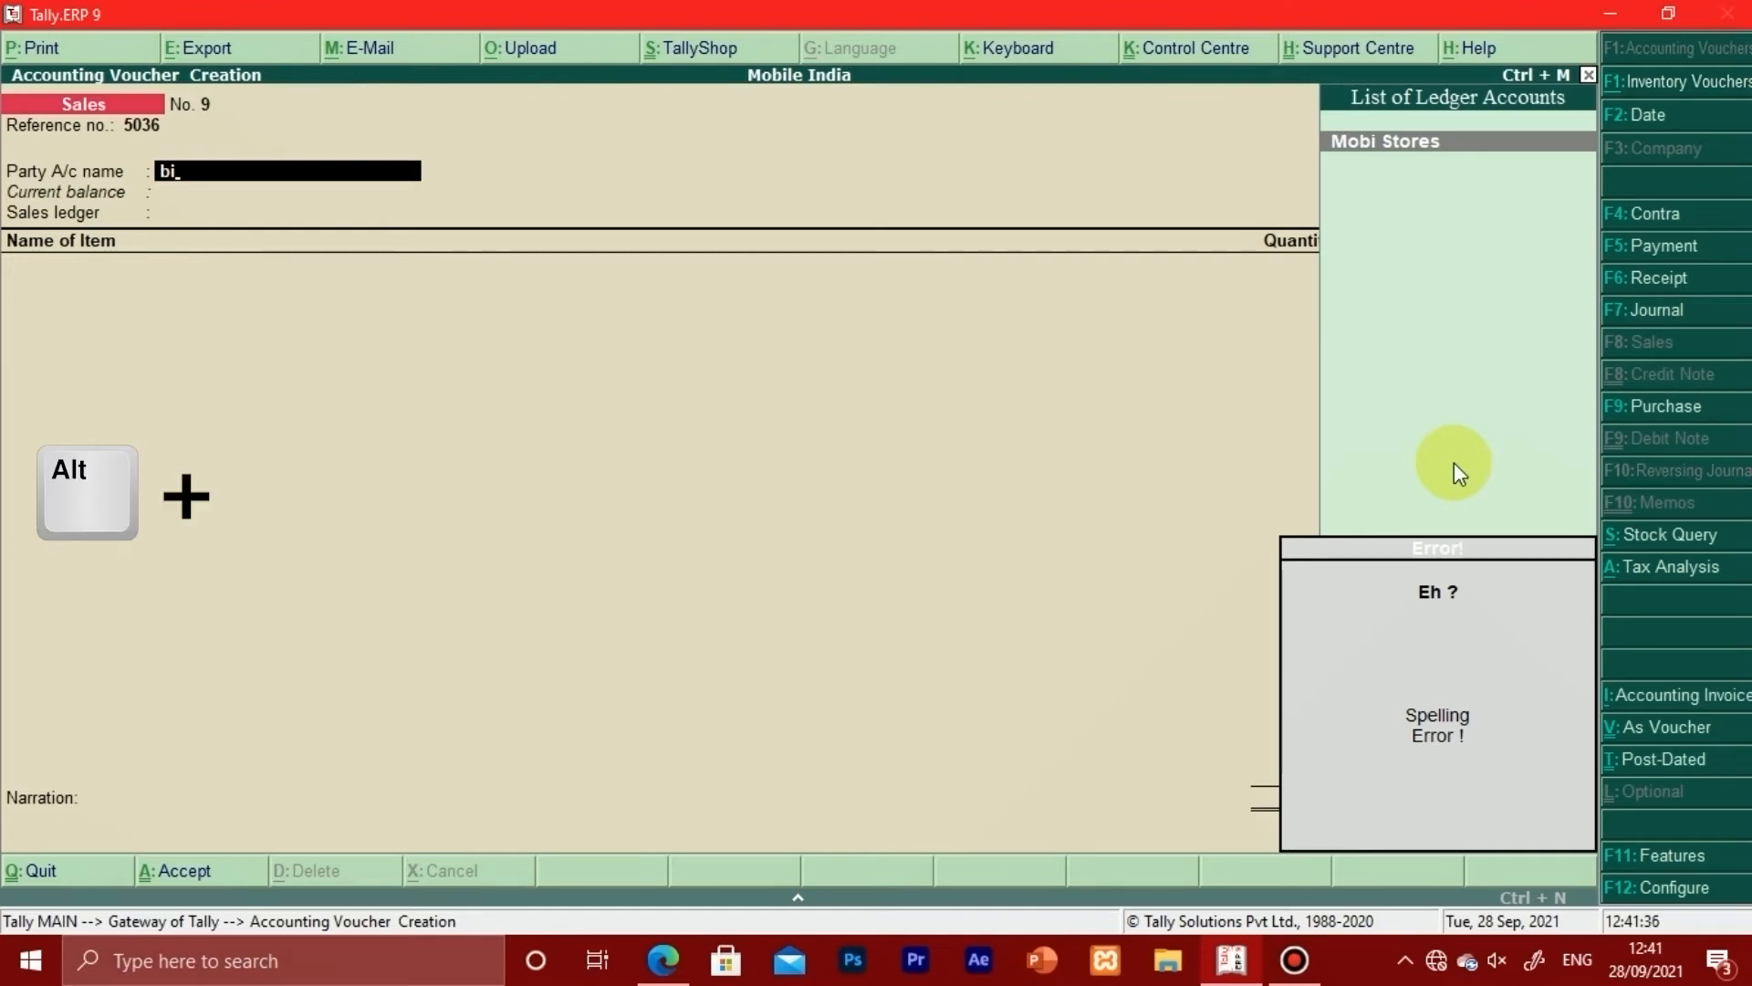
key("alt+c")
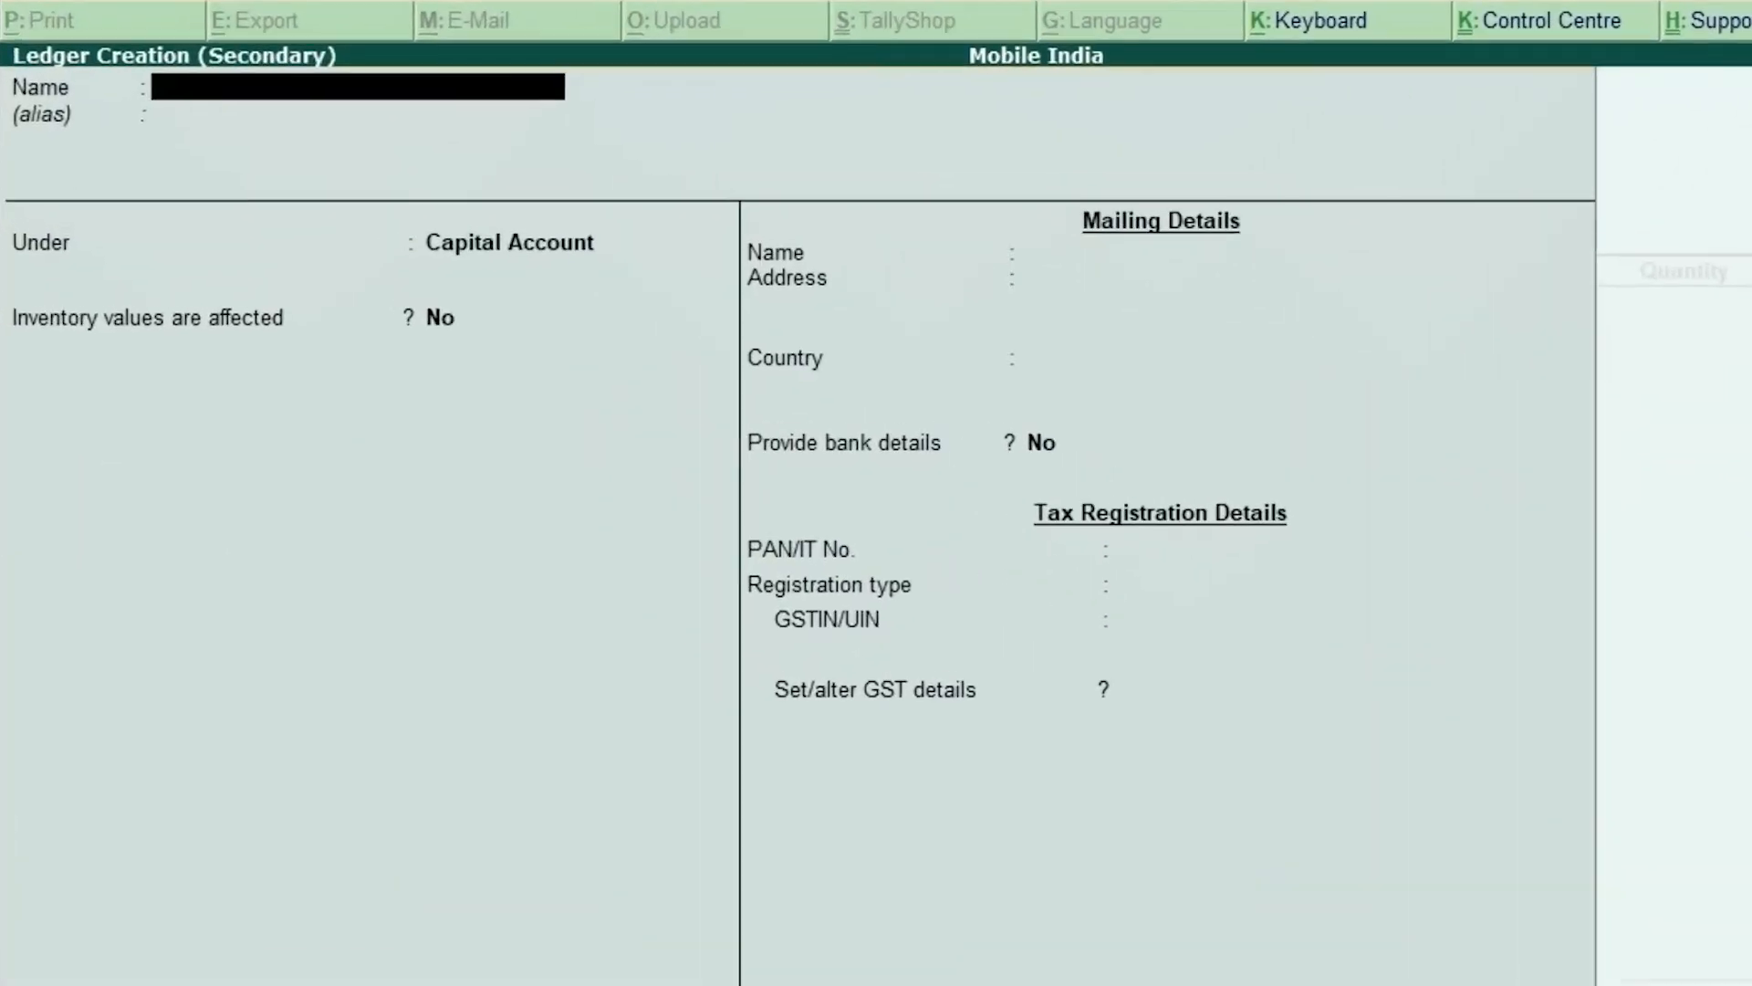
Step: Name the ledger 'Bimal Grocery Stores' and skip the alias
type("Bimal Grocery St")
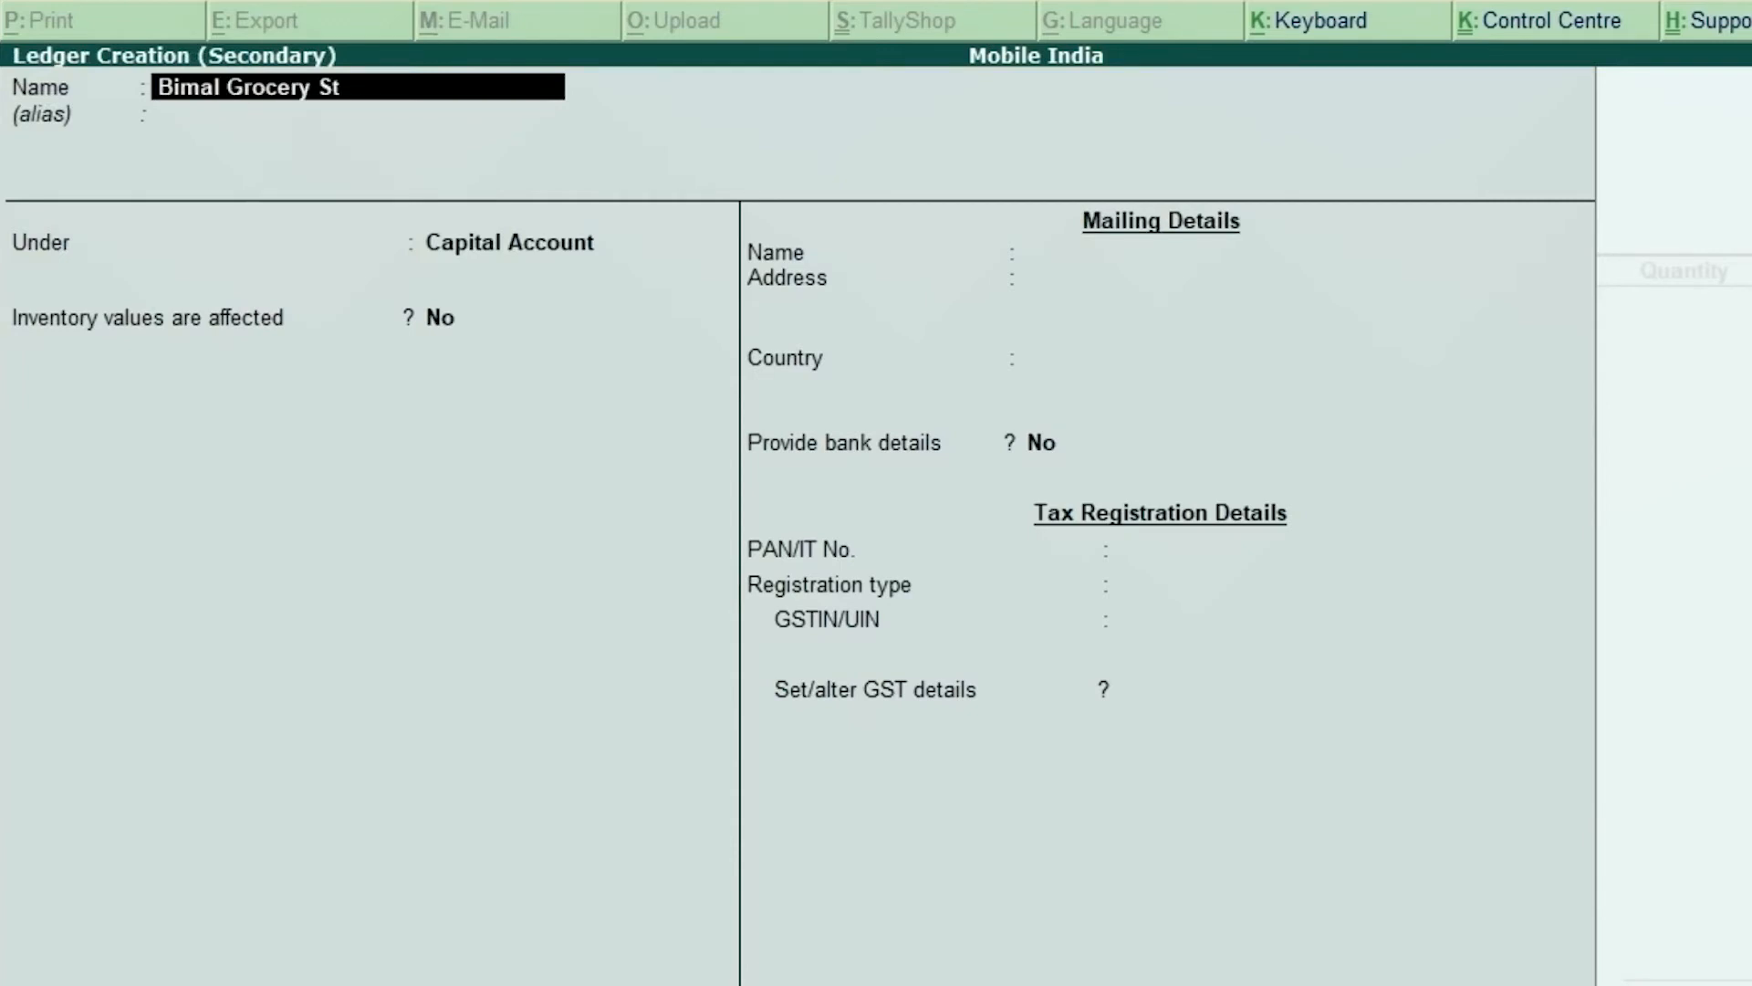
type("ores")
key("Return")
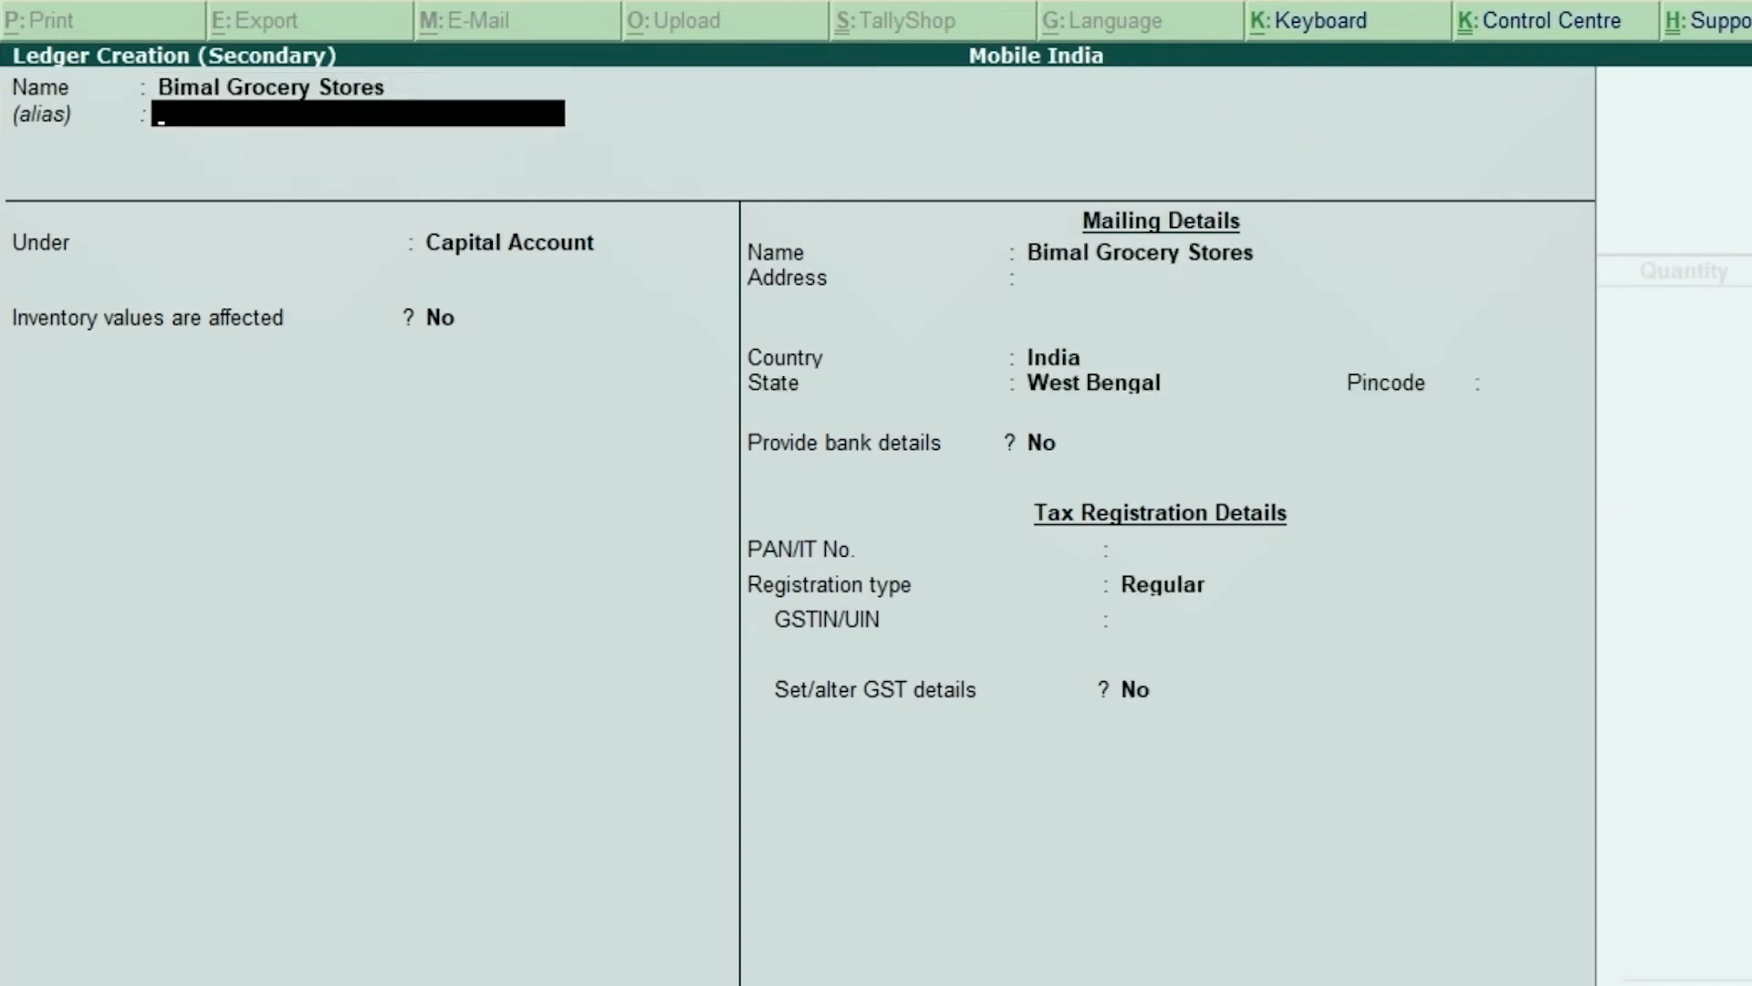
key("Return")
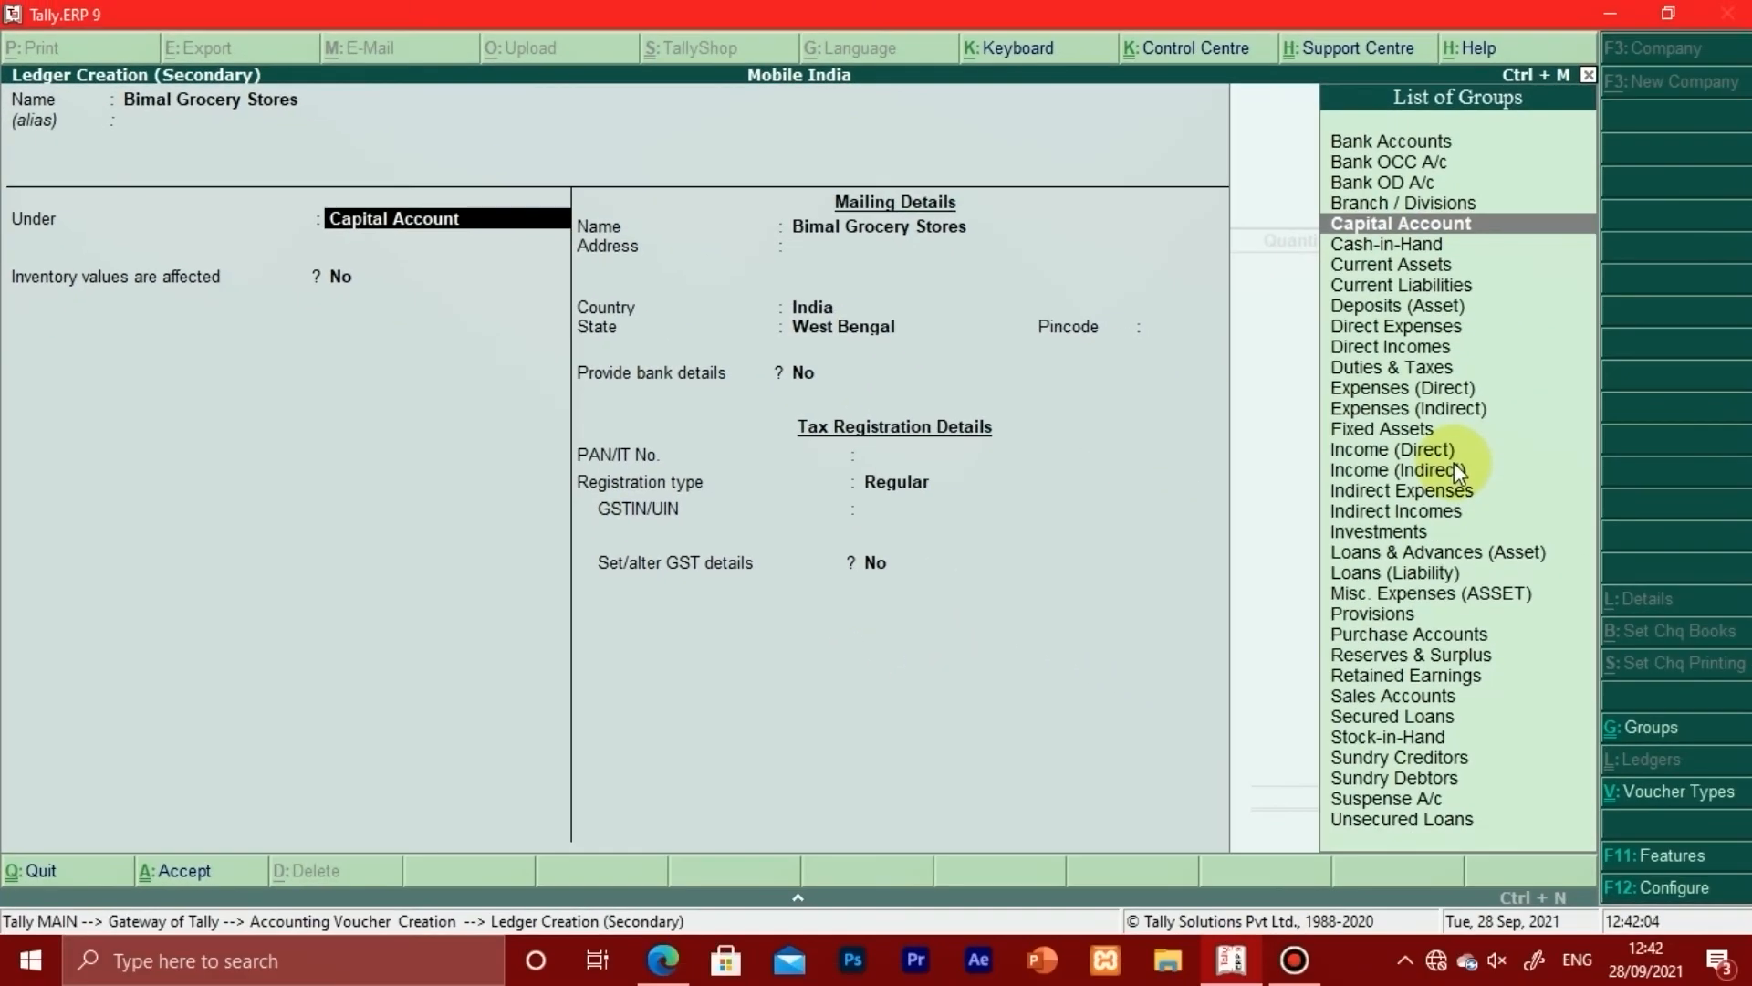
Step: Choose Sundry Debtors from the List of Groups as the ledger's group
type("S")
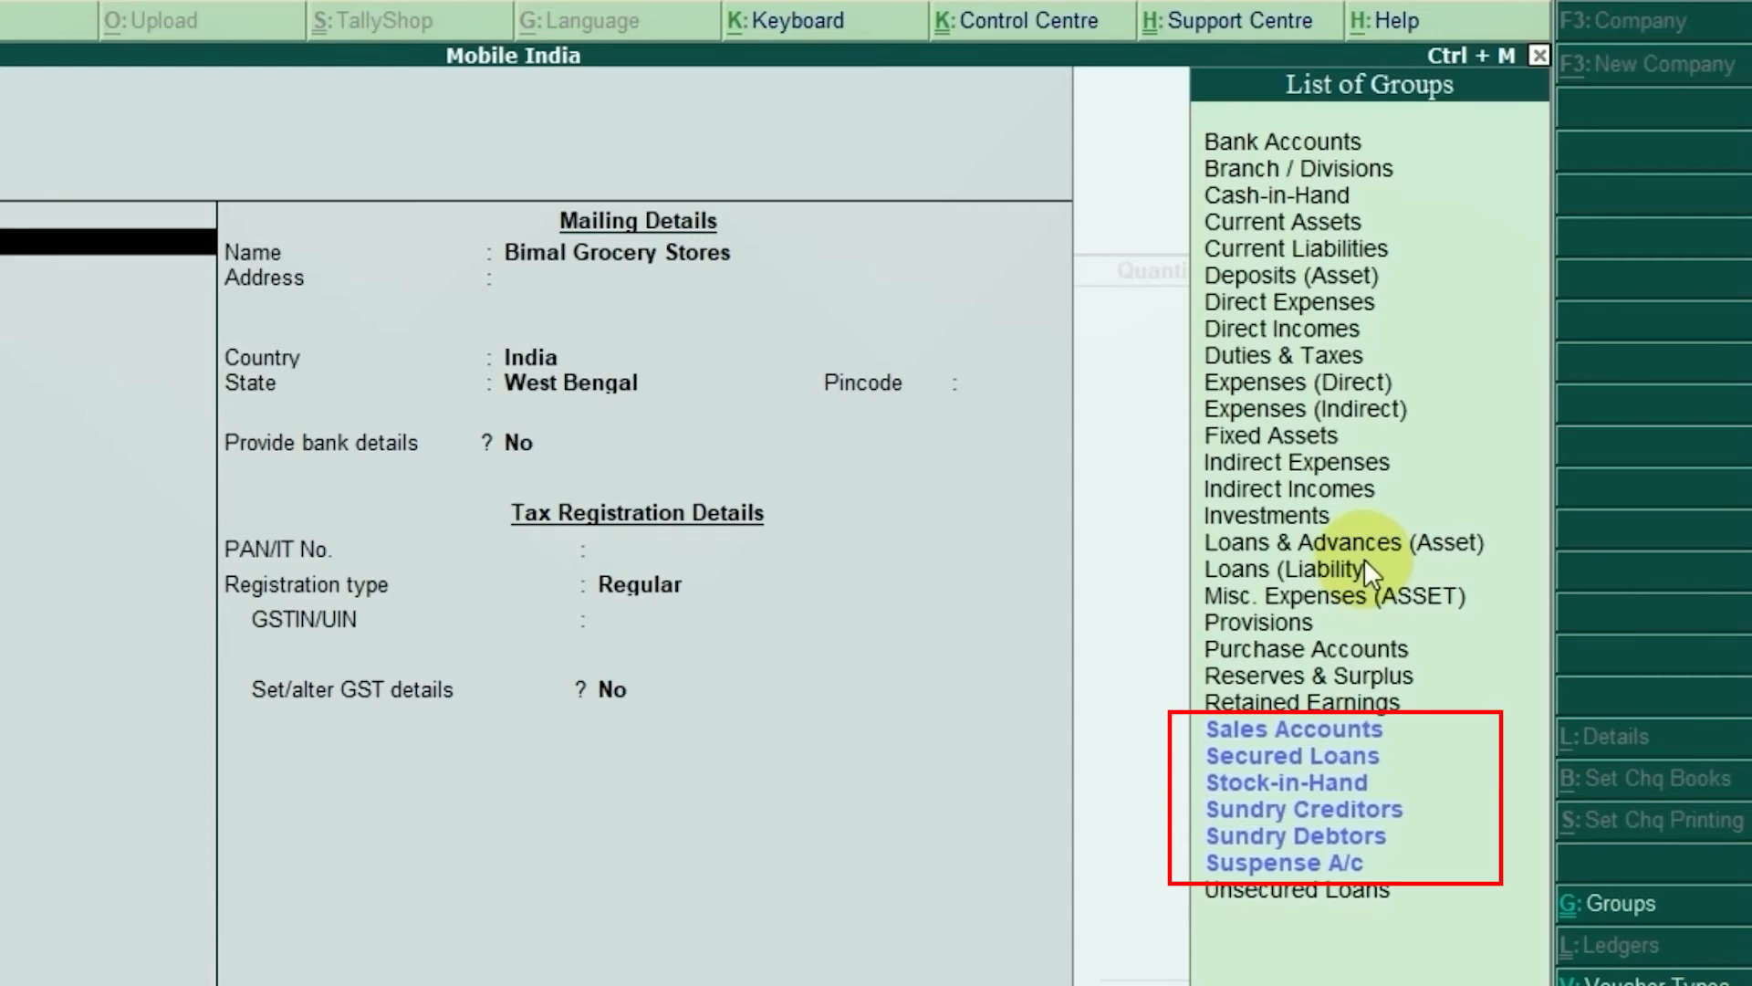
key("Down")
key("Down")
key("Down")
key("Down")
key("Down")
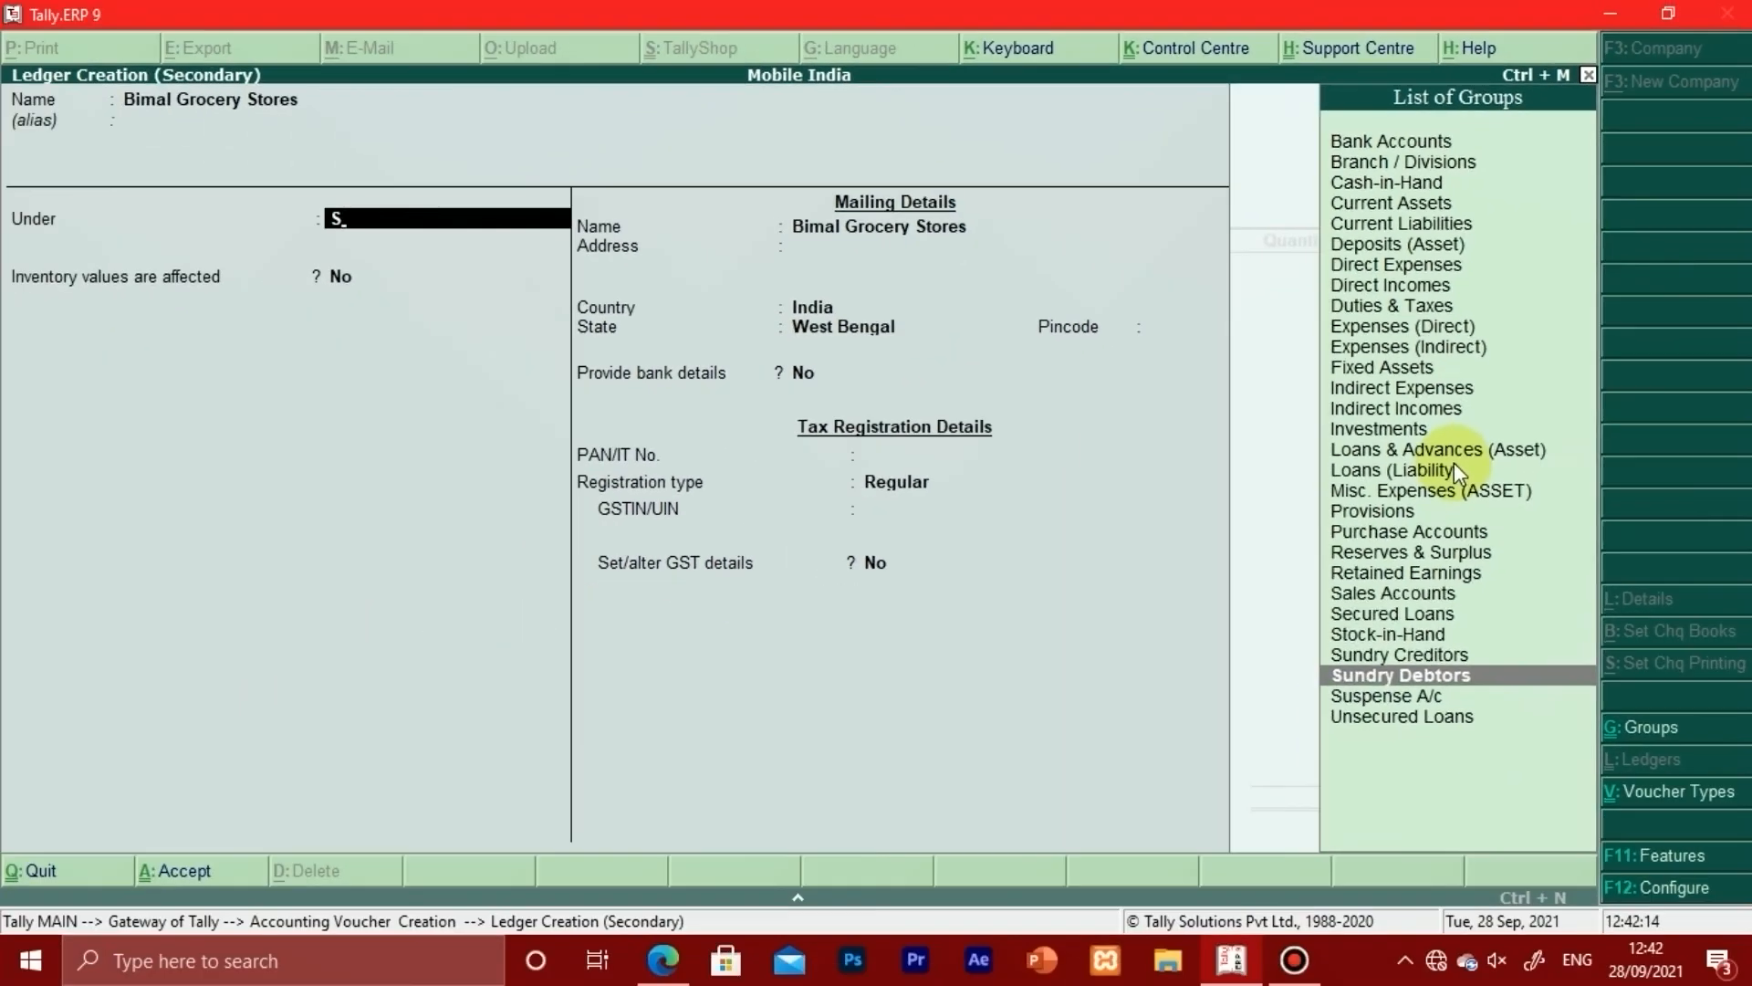
key("Return")
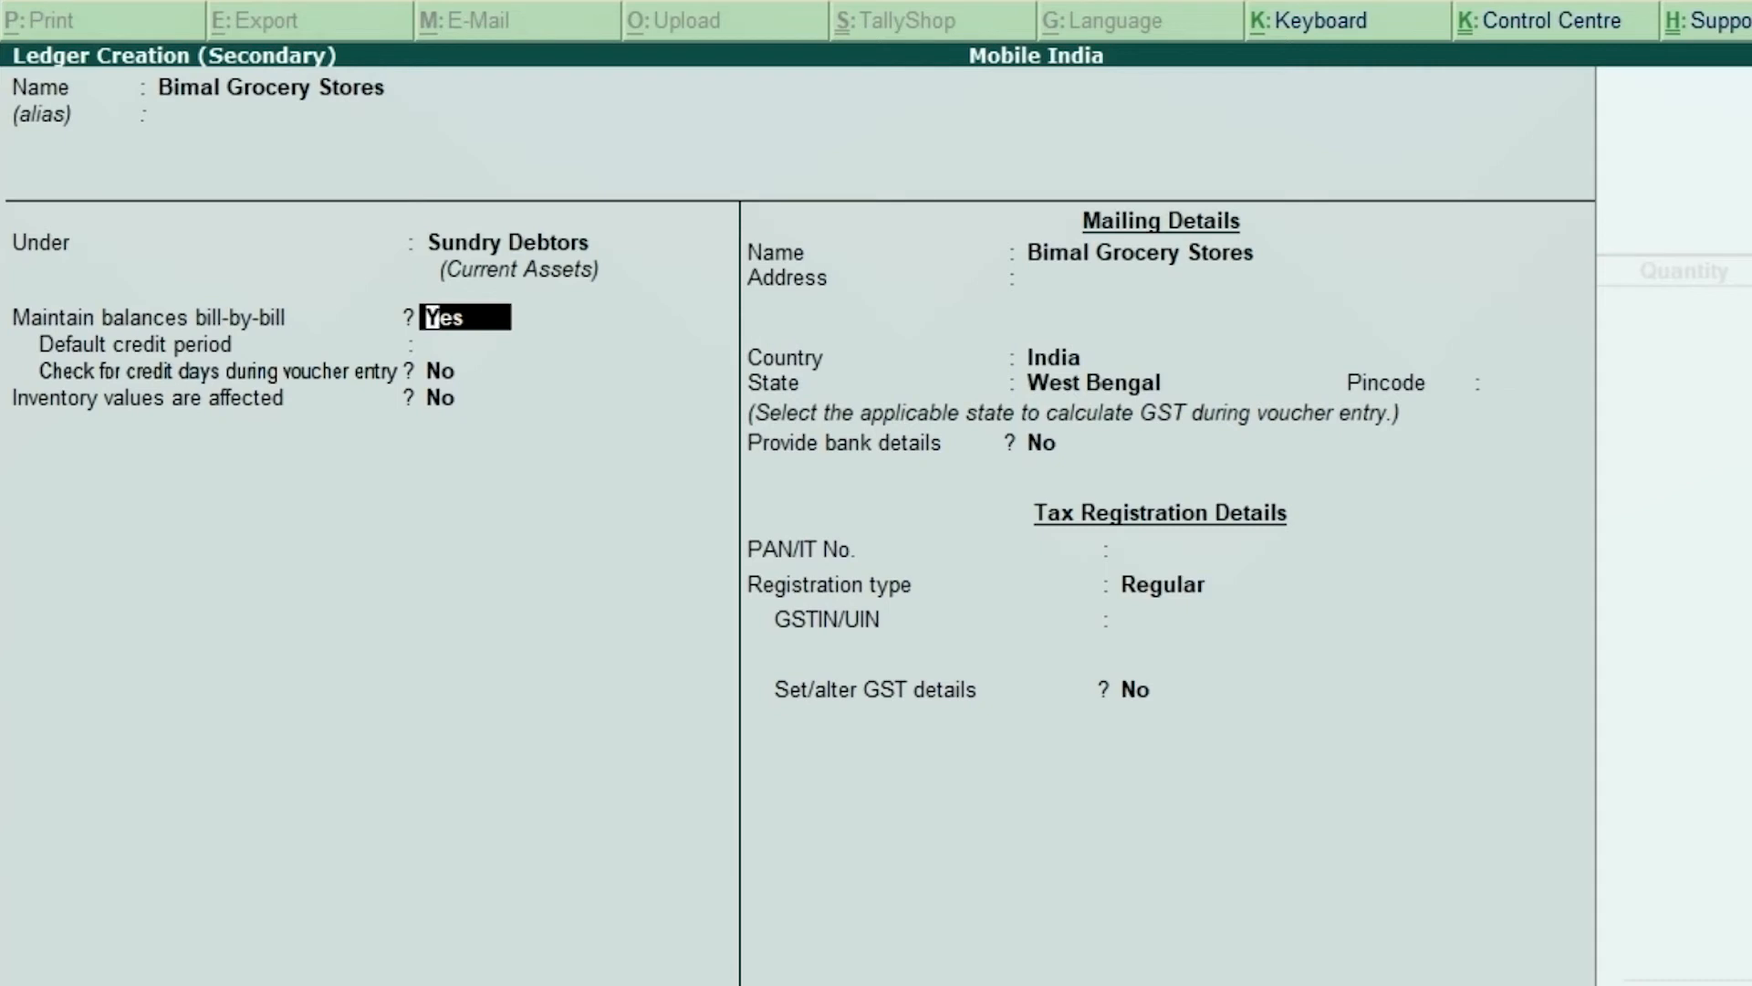
Step: Keep bill-by-bill balances at Yes and leave the credit settings blank, reaching Address
key("Return")
key("Return")
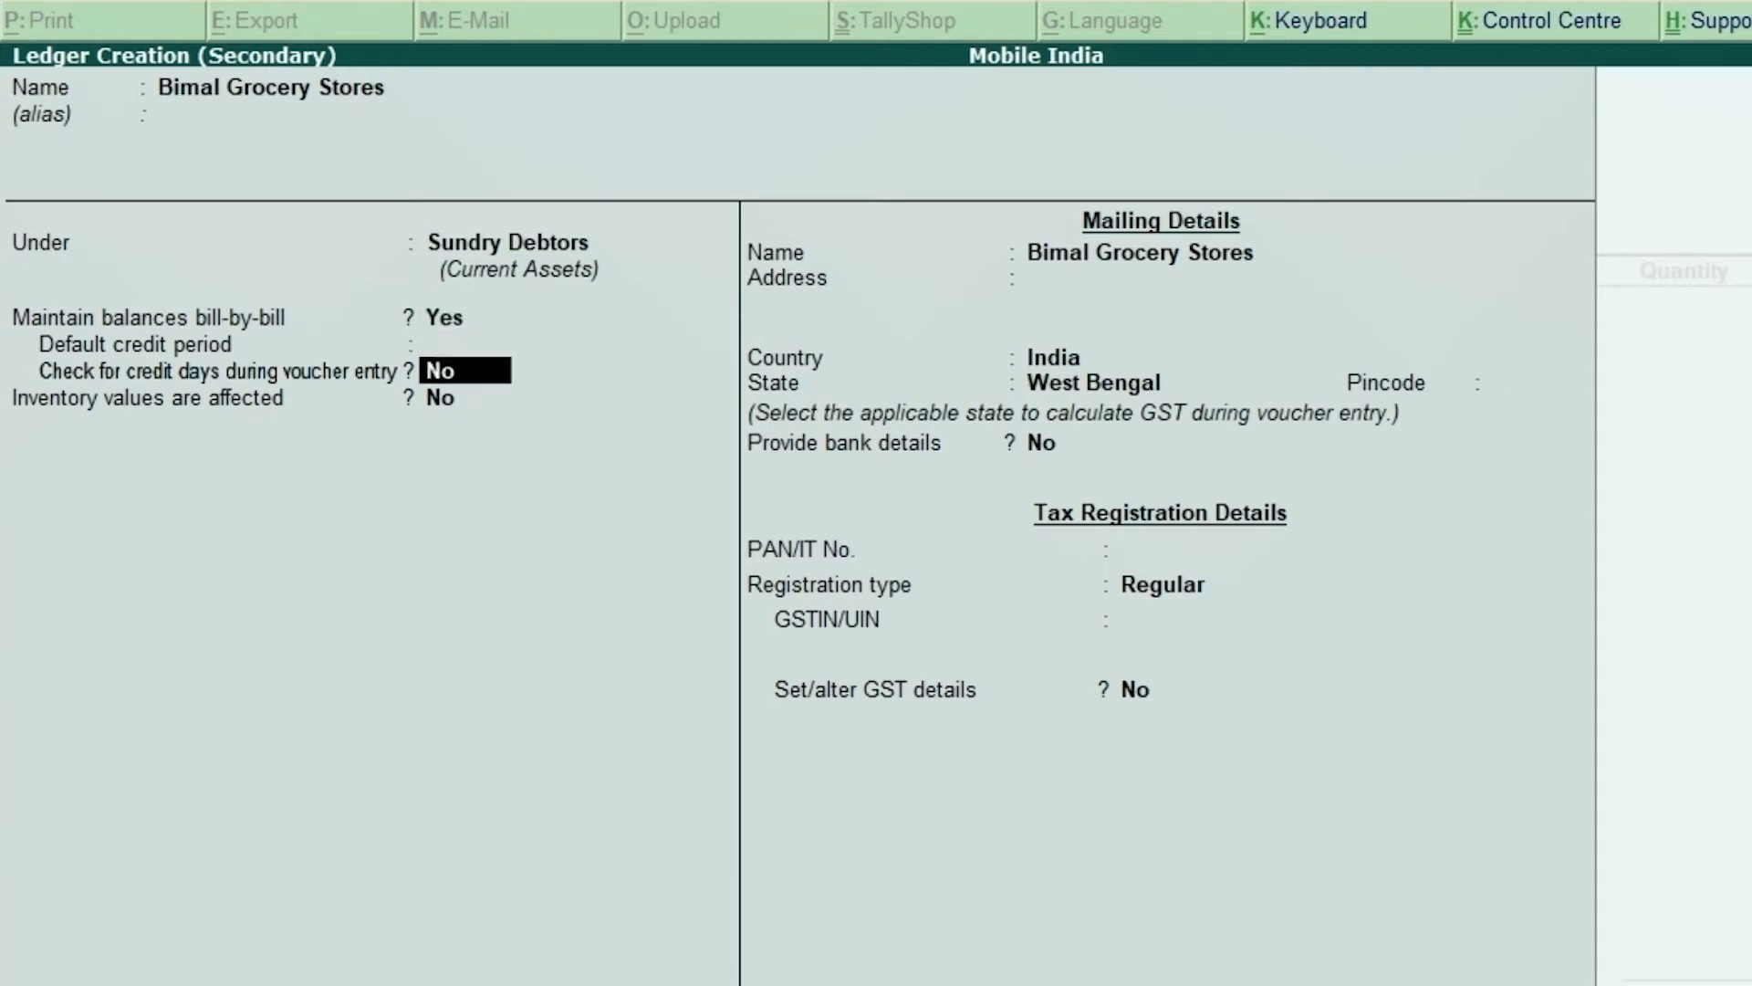
key("Return")
key("Return")
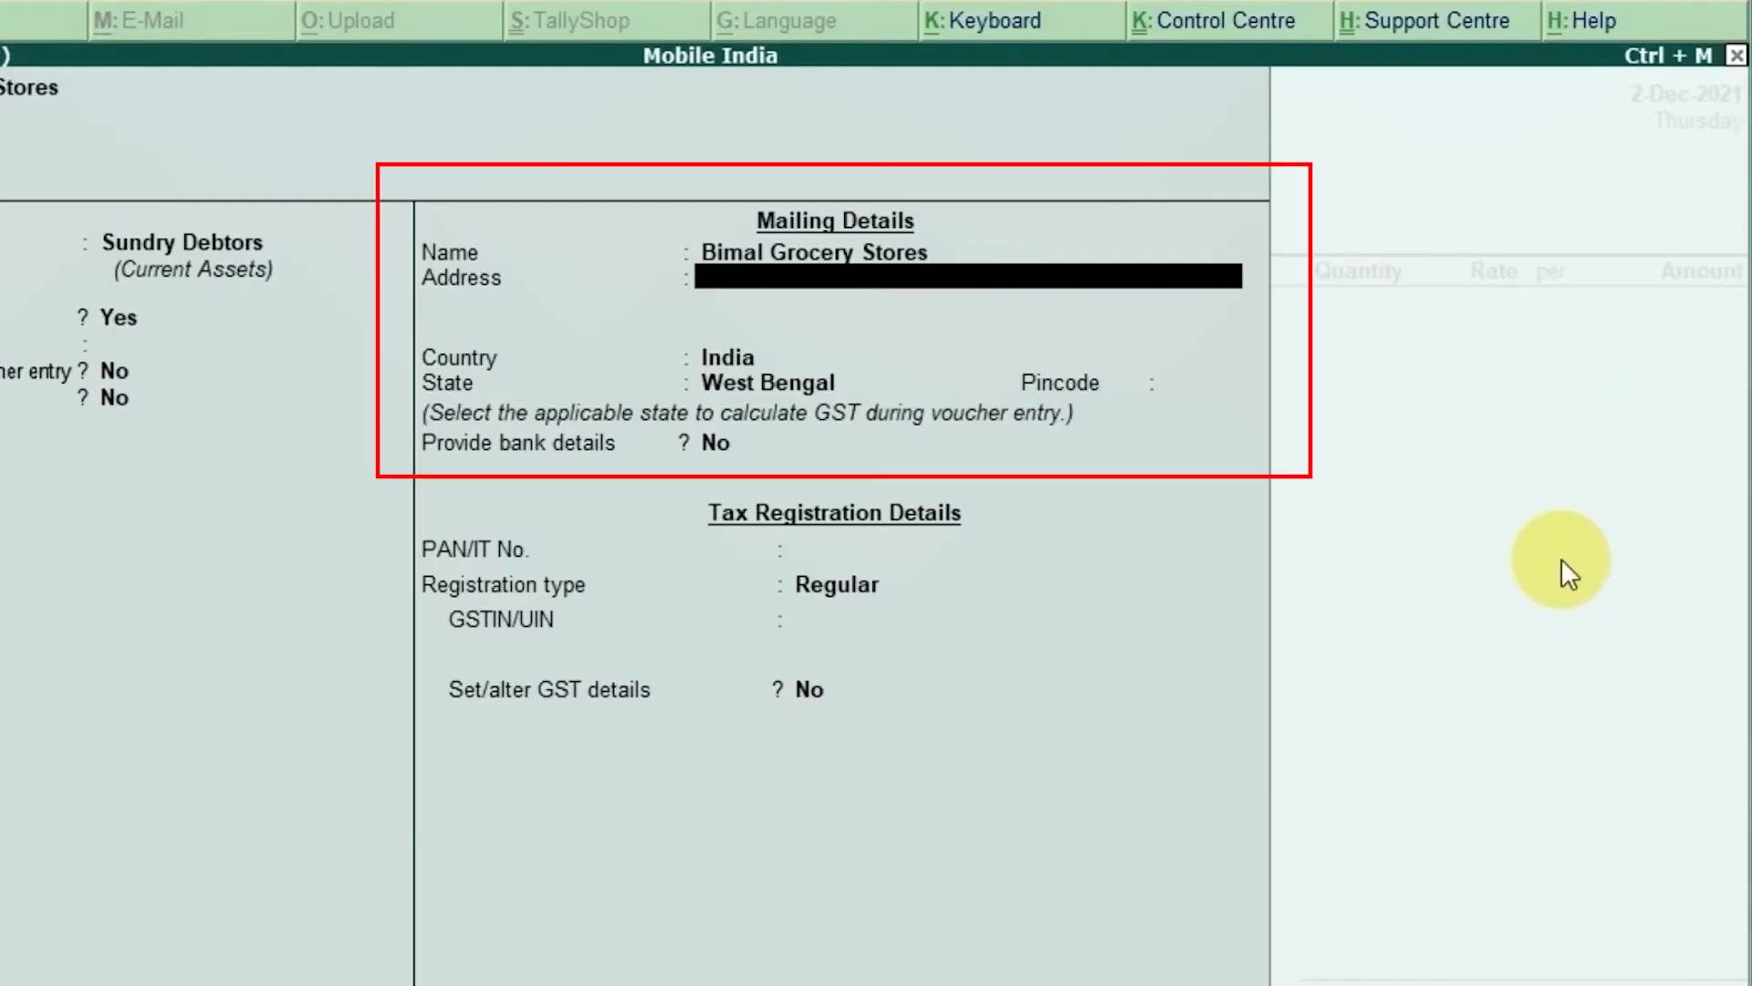
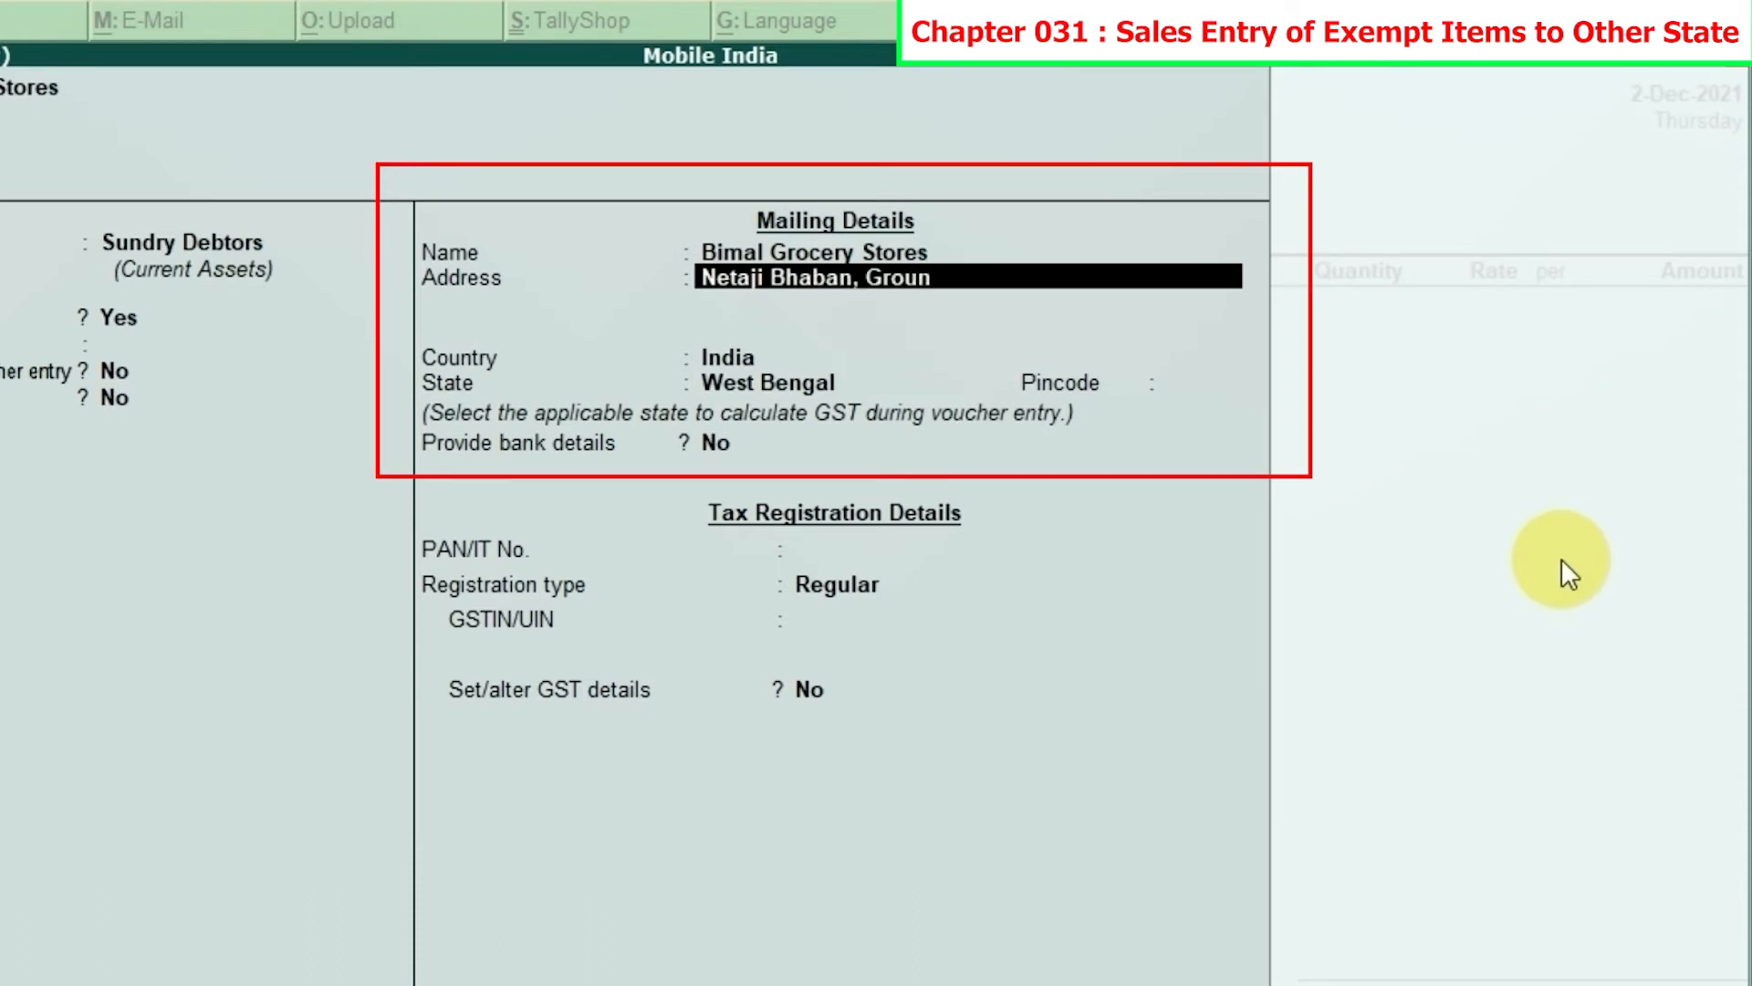
Step: Fill in the store's three mailing address lines from the invoice, then move on to Country
key("Return")
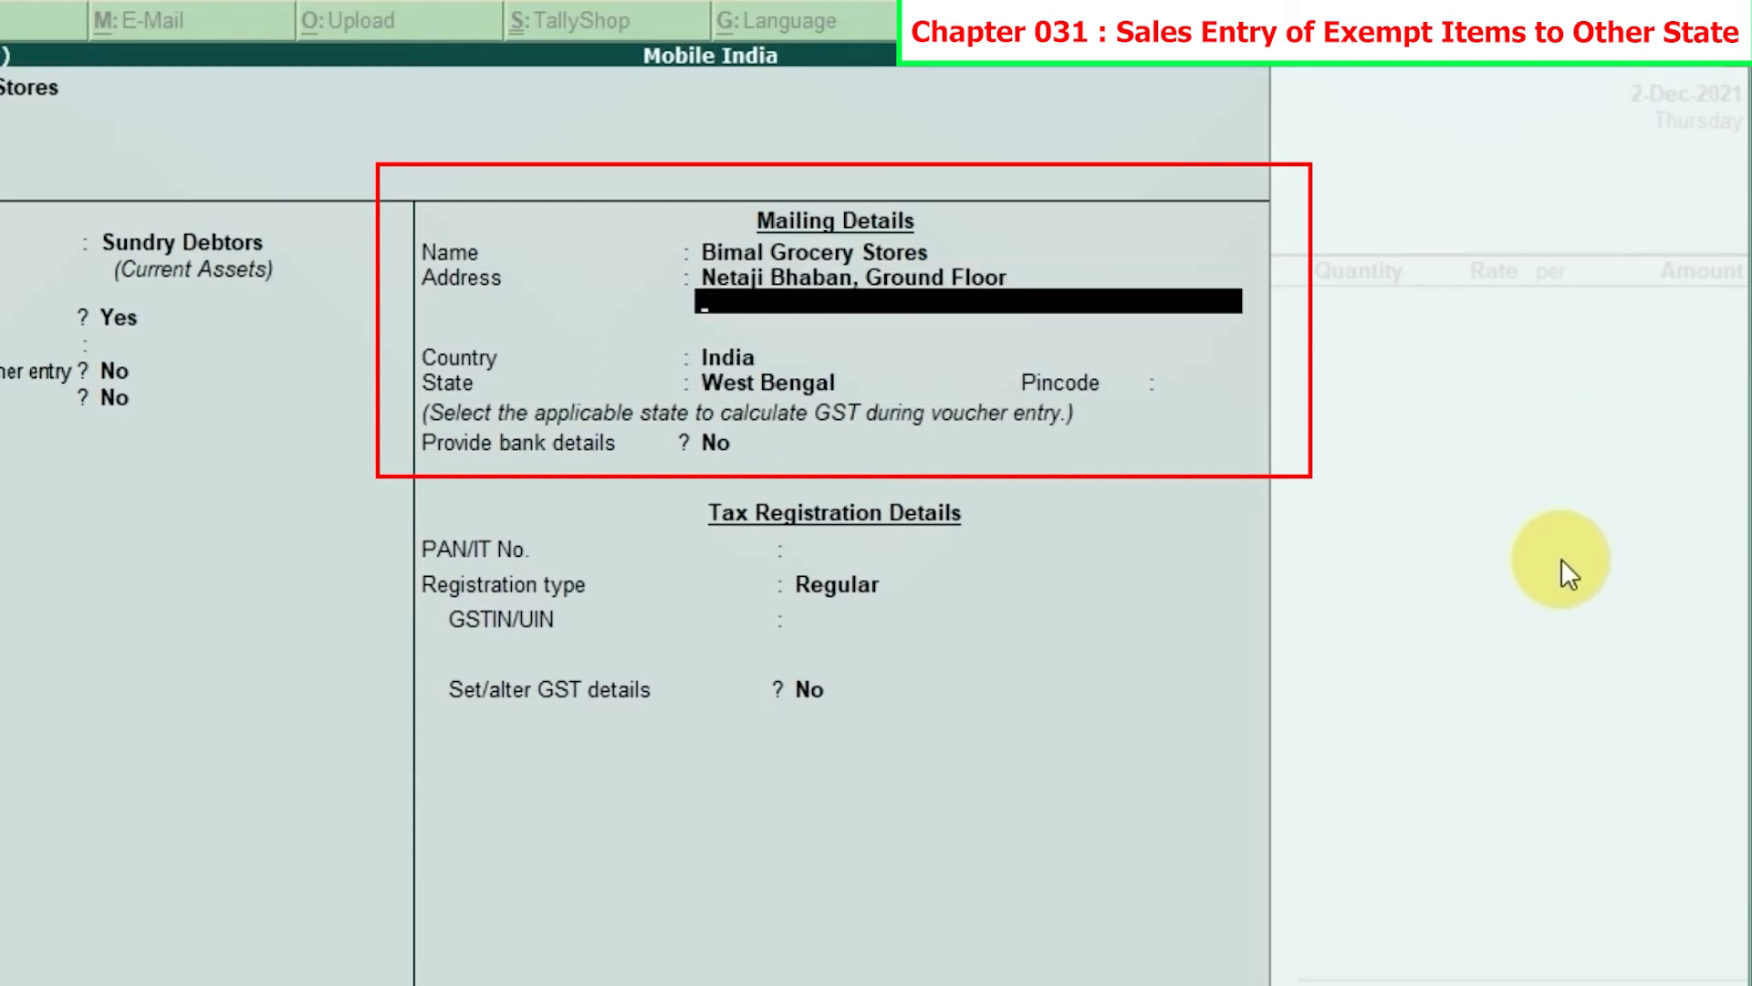
type("Jawaharlal")
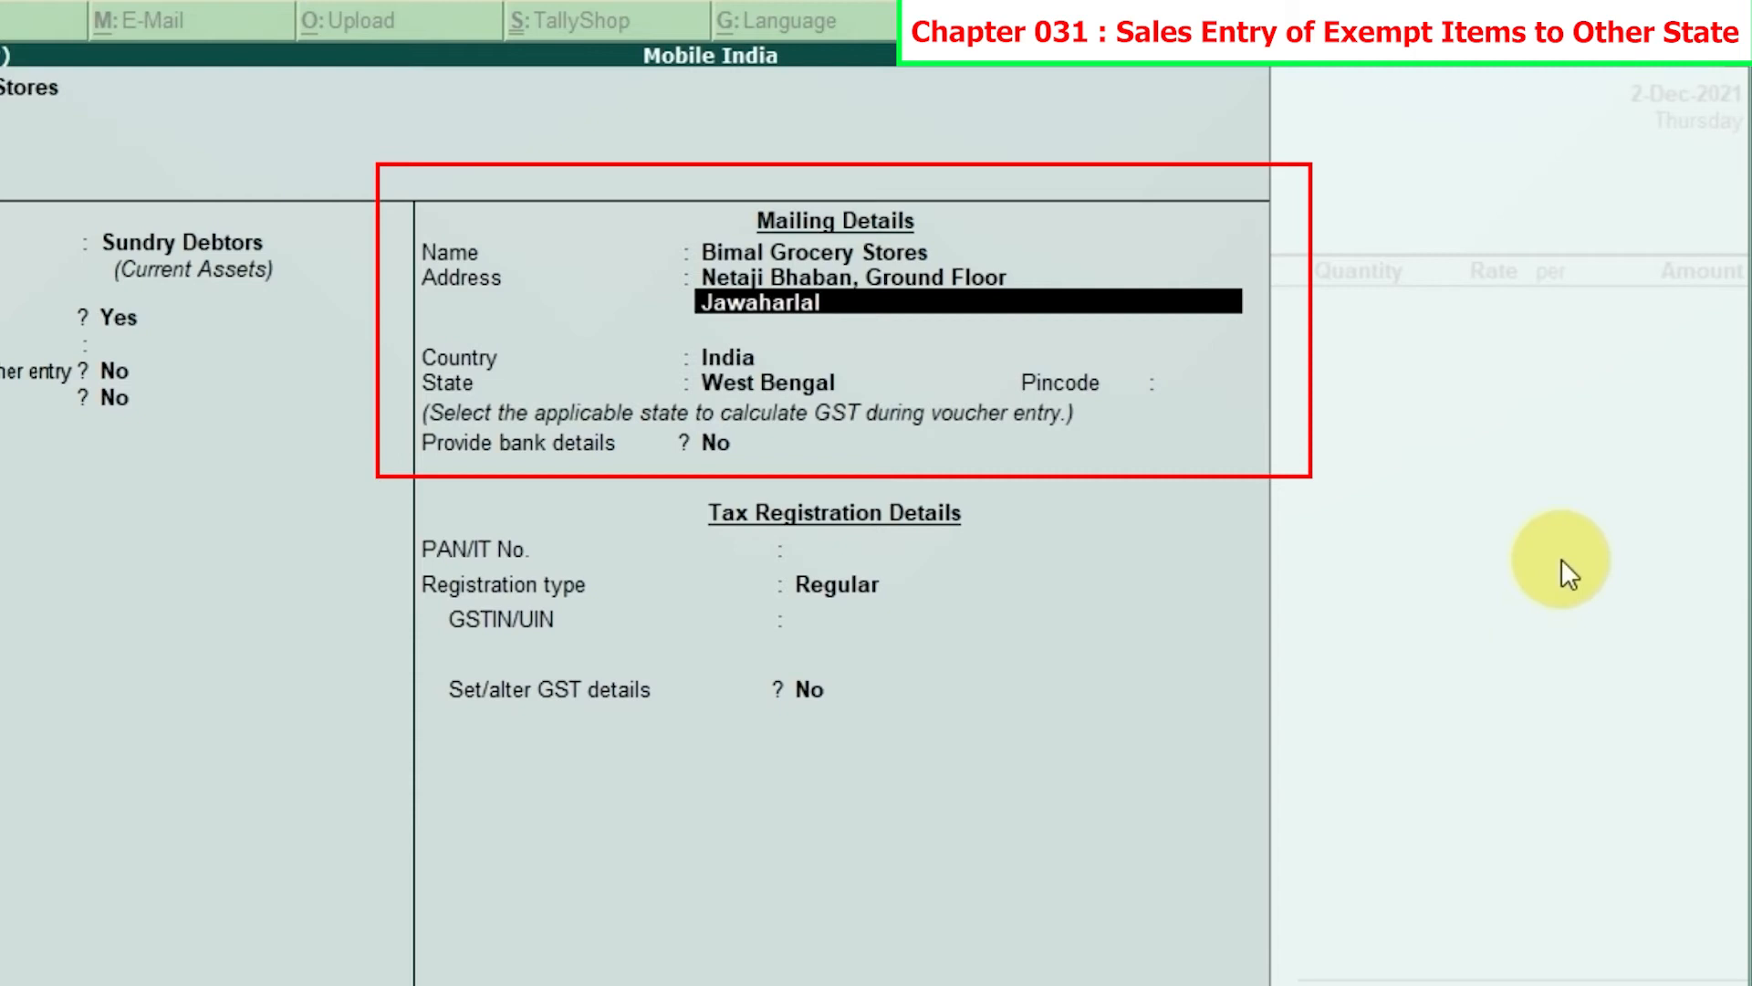
type(" Nehru Marg")
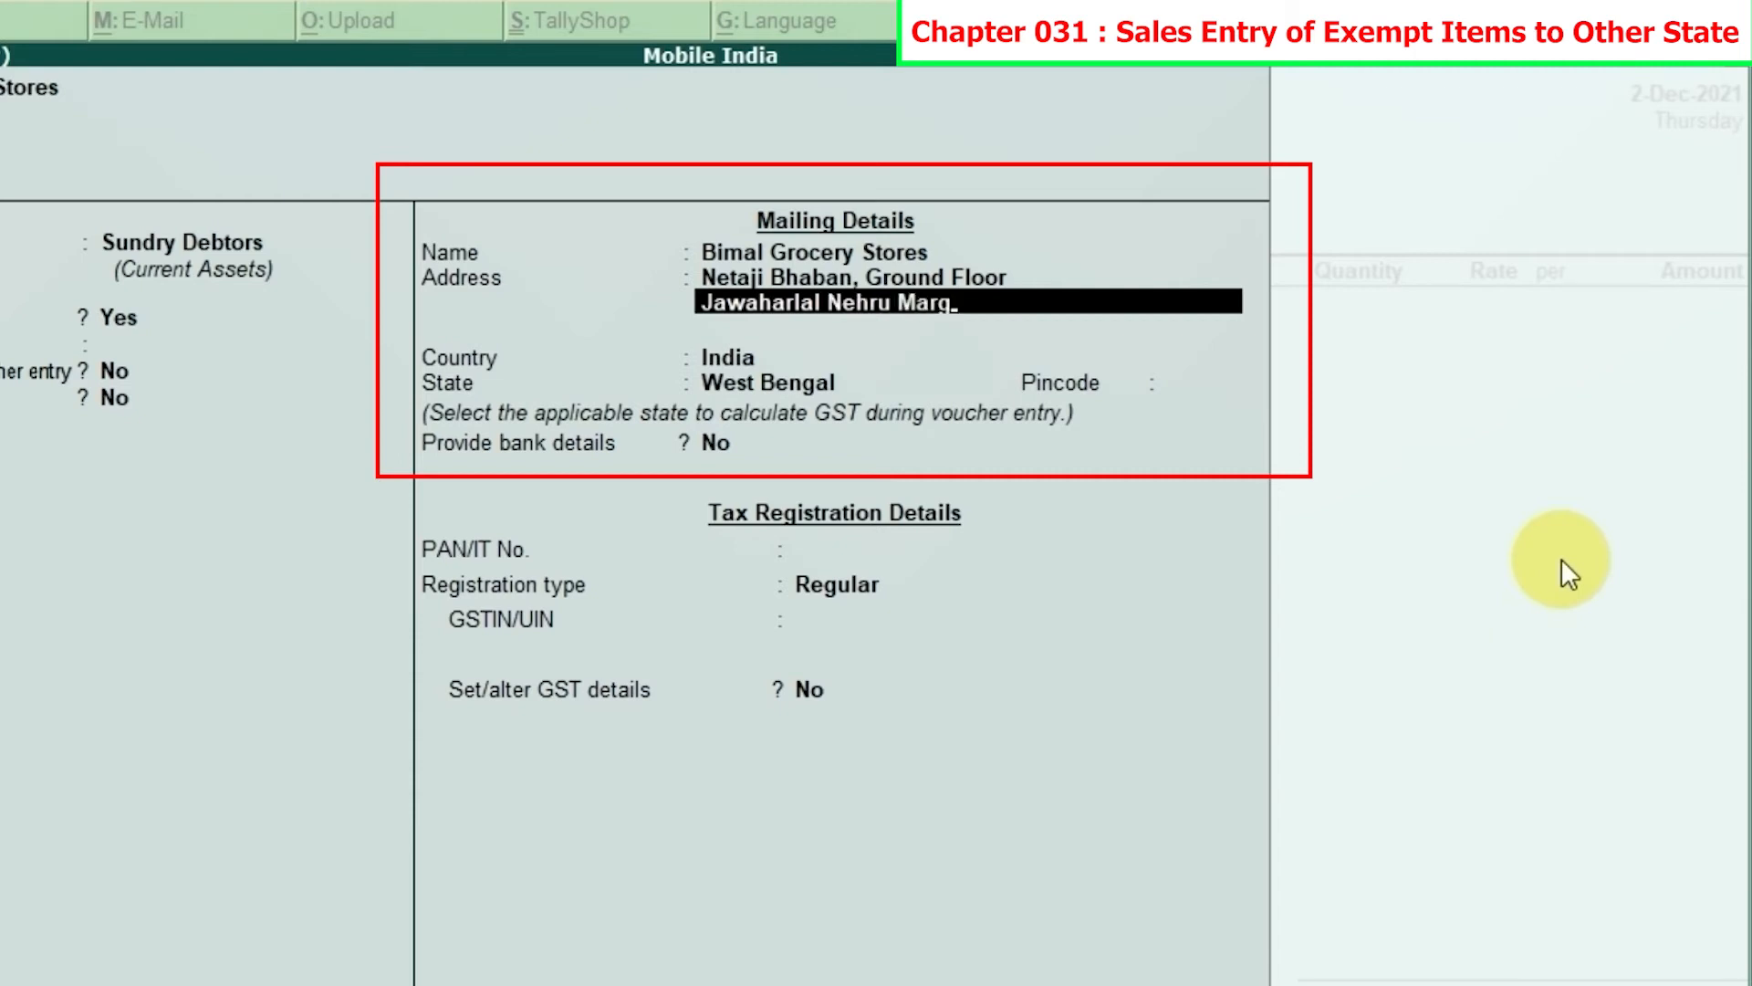
key("Return")
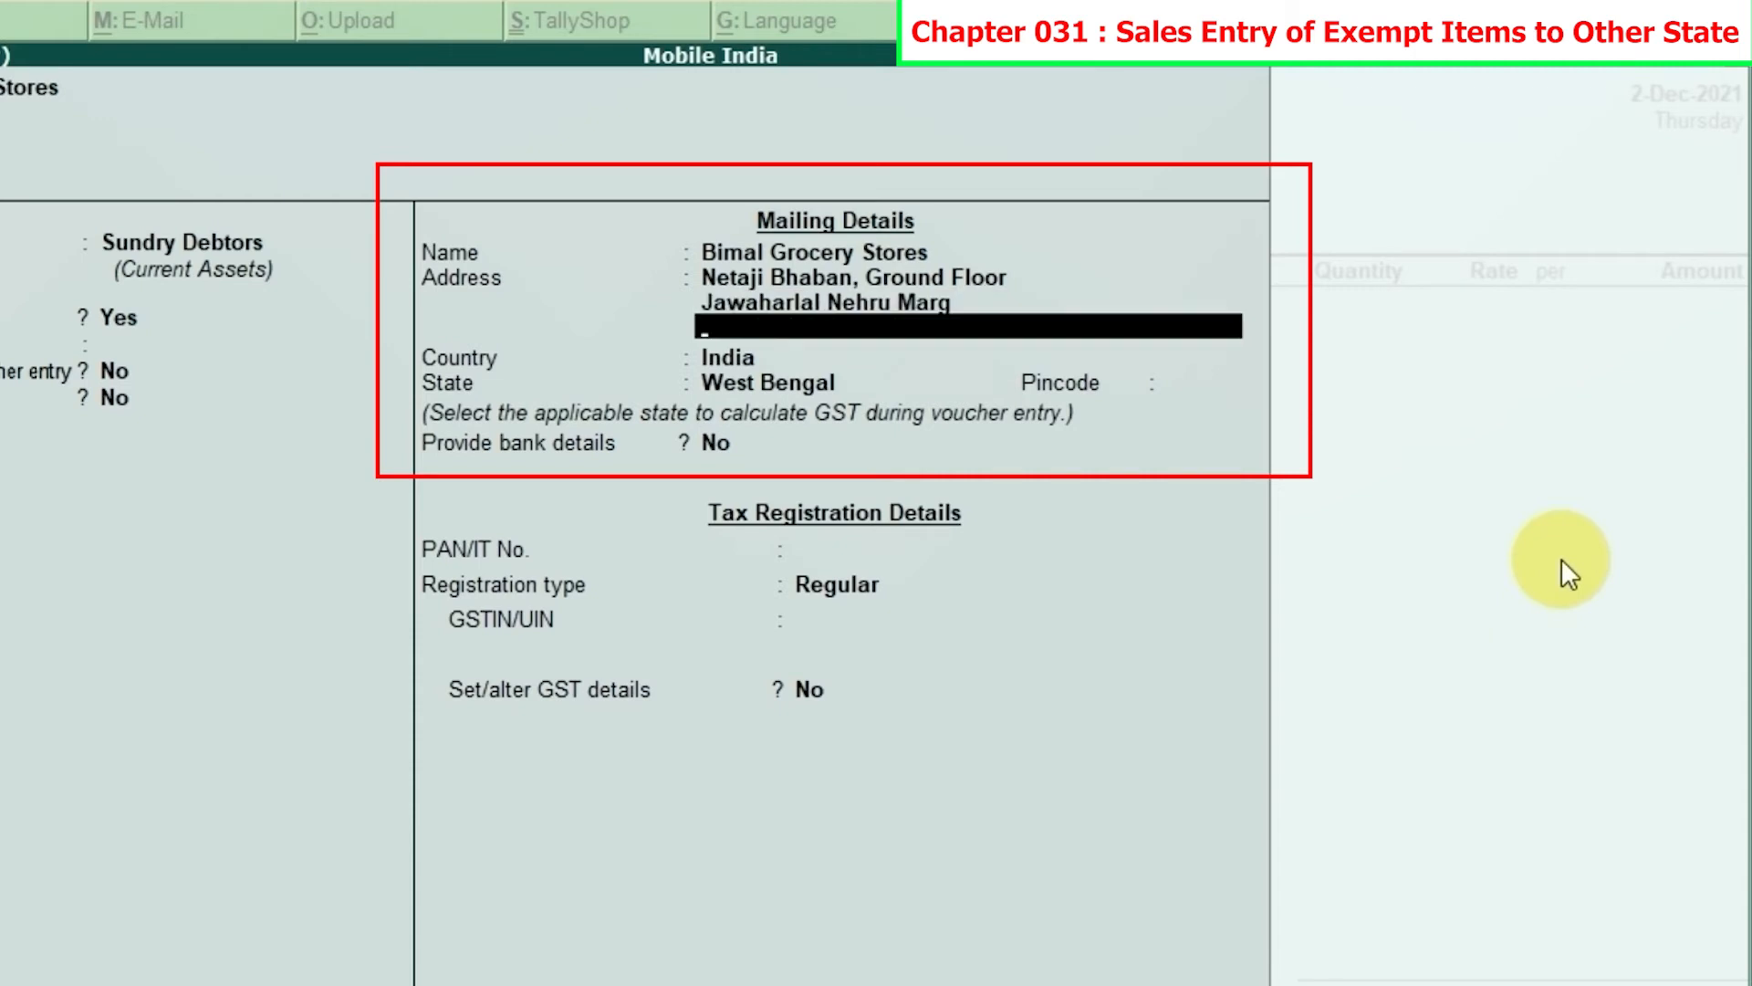
type("Patna")
key("Return")
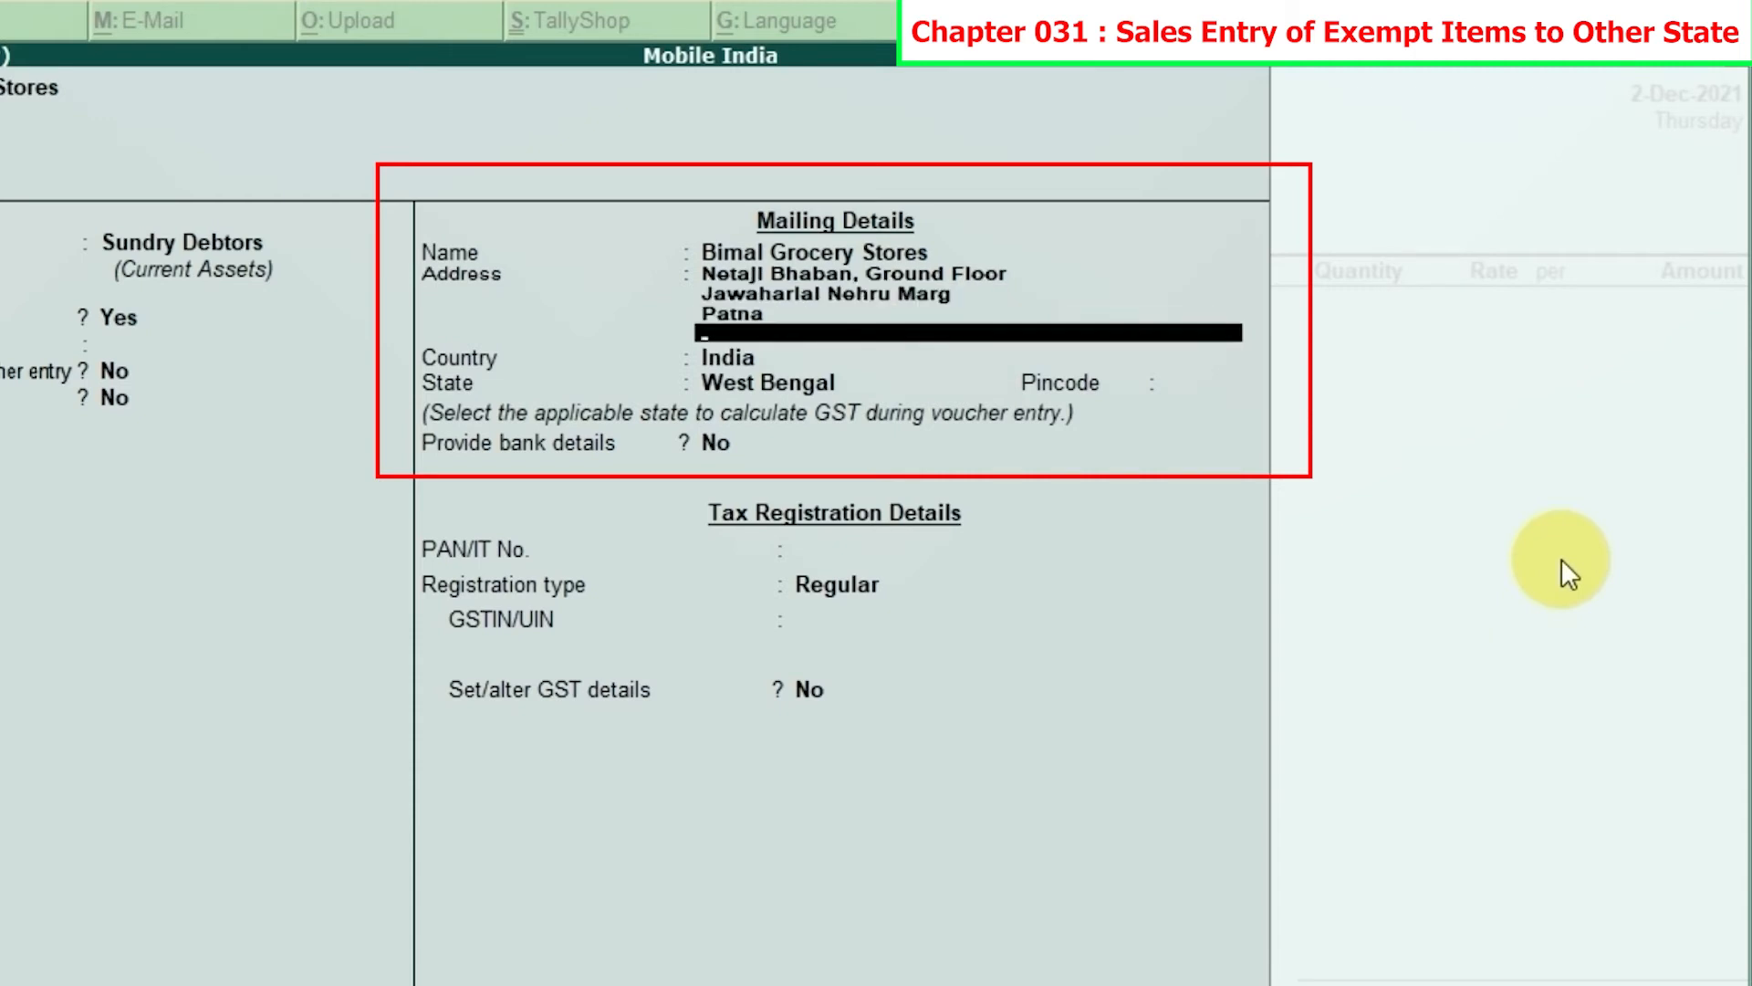
key("Return")
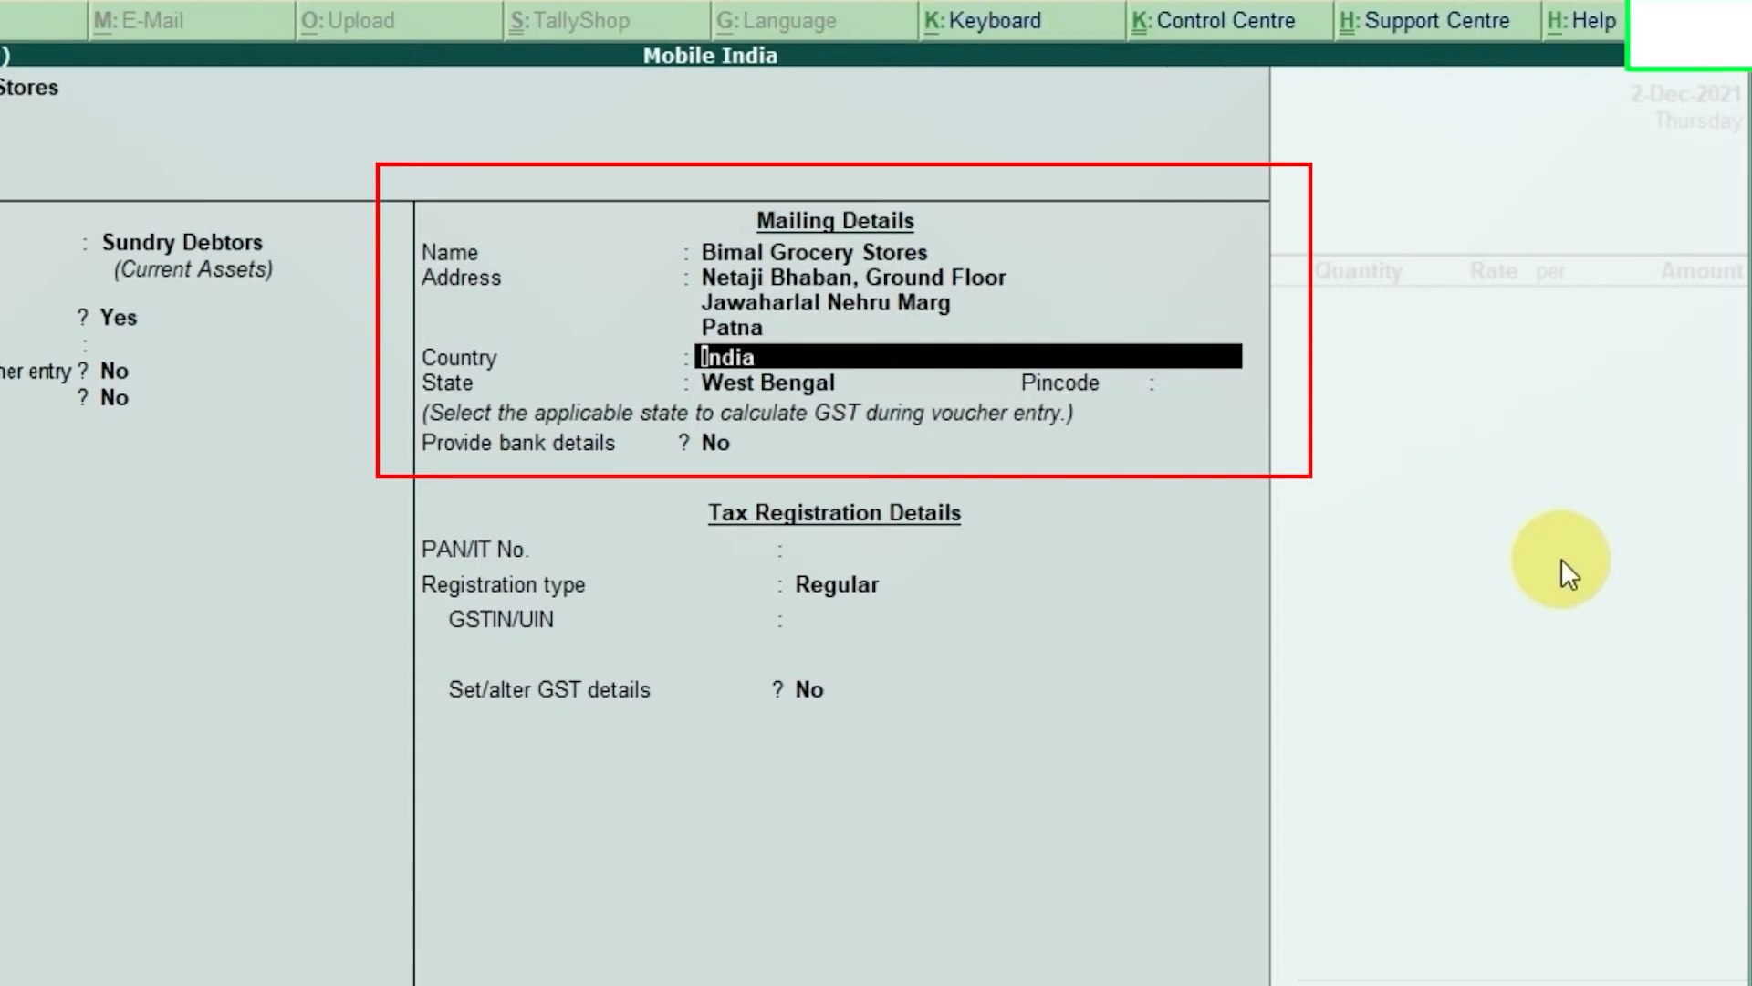
Step: Keep India as country, set state to Bihar, pincode 800021, and leave bank details at No
key("Return")
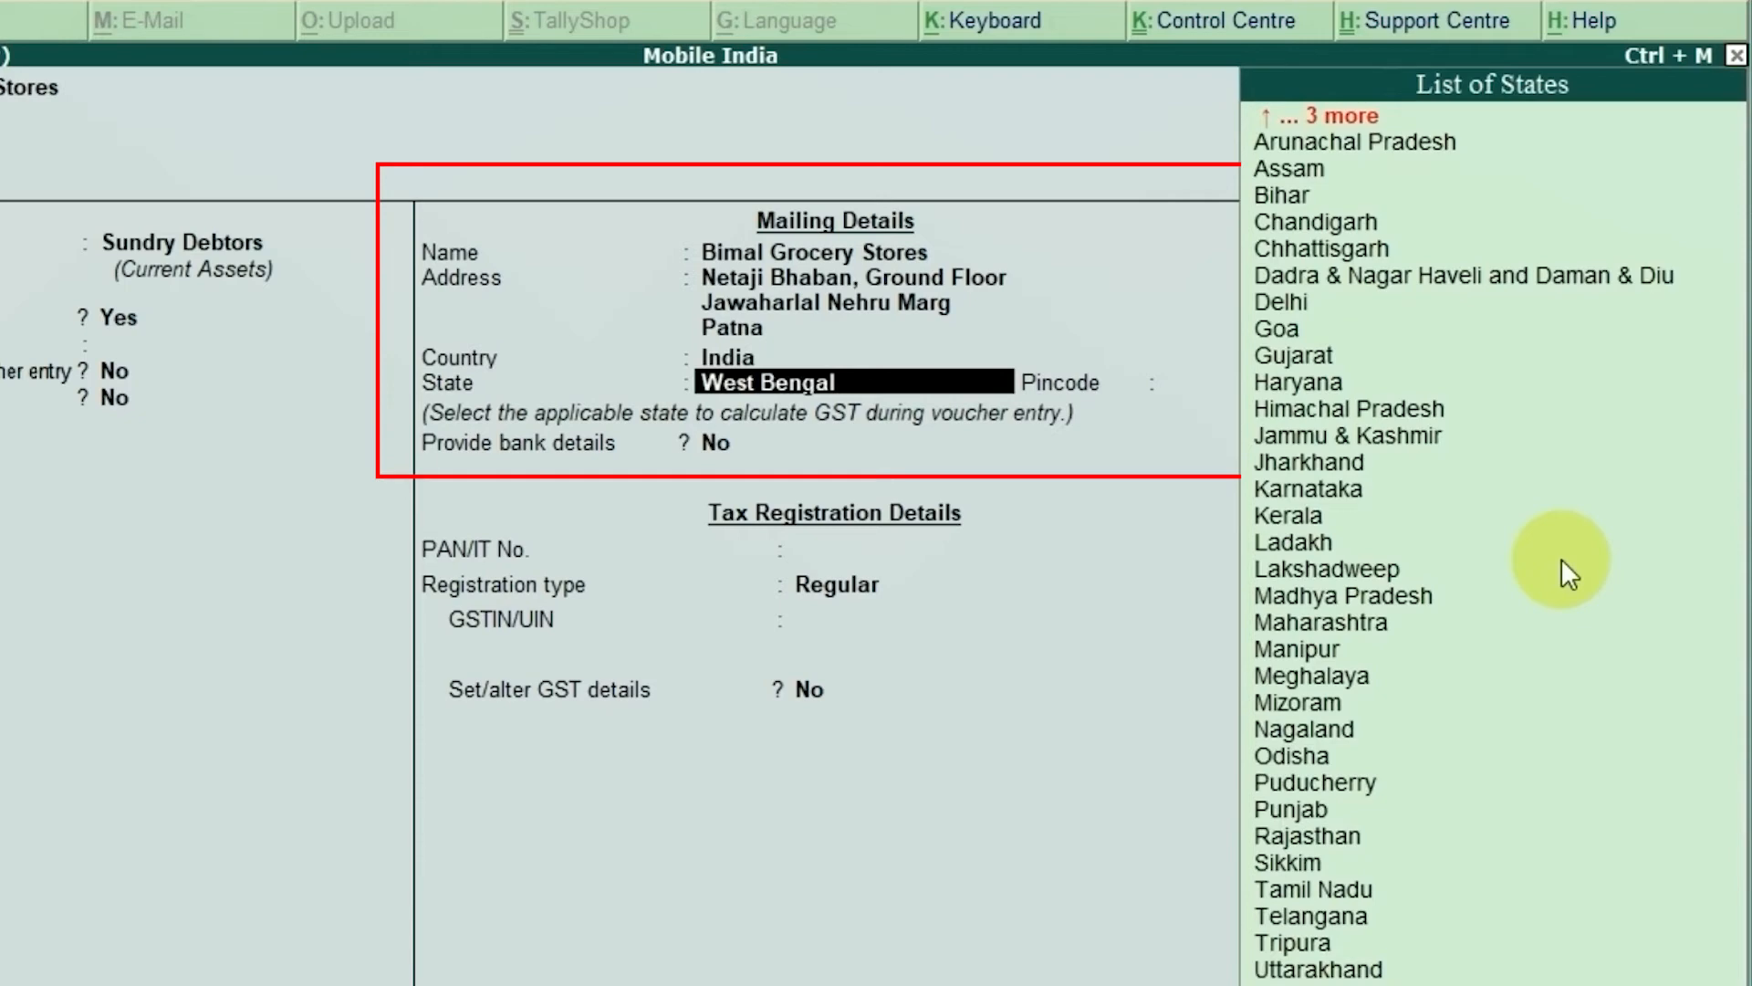
type("B")
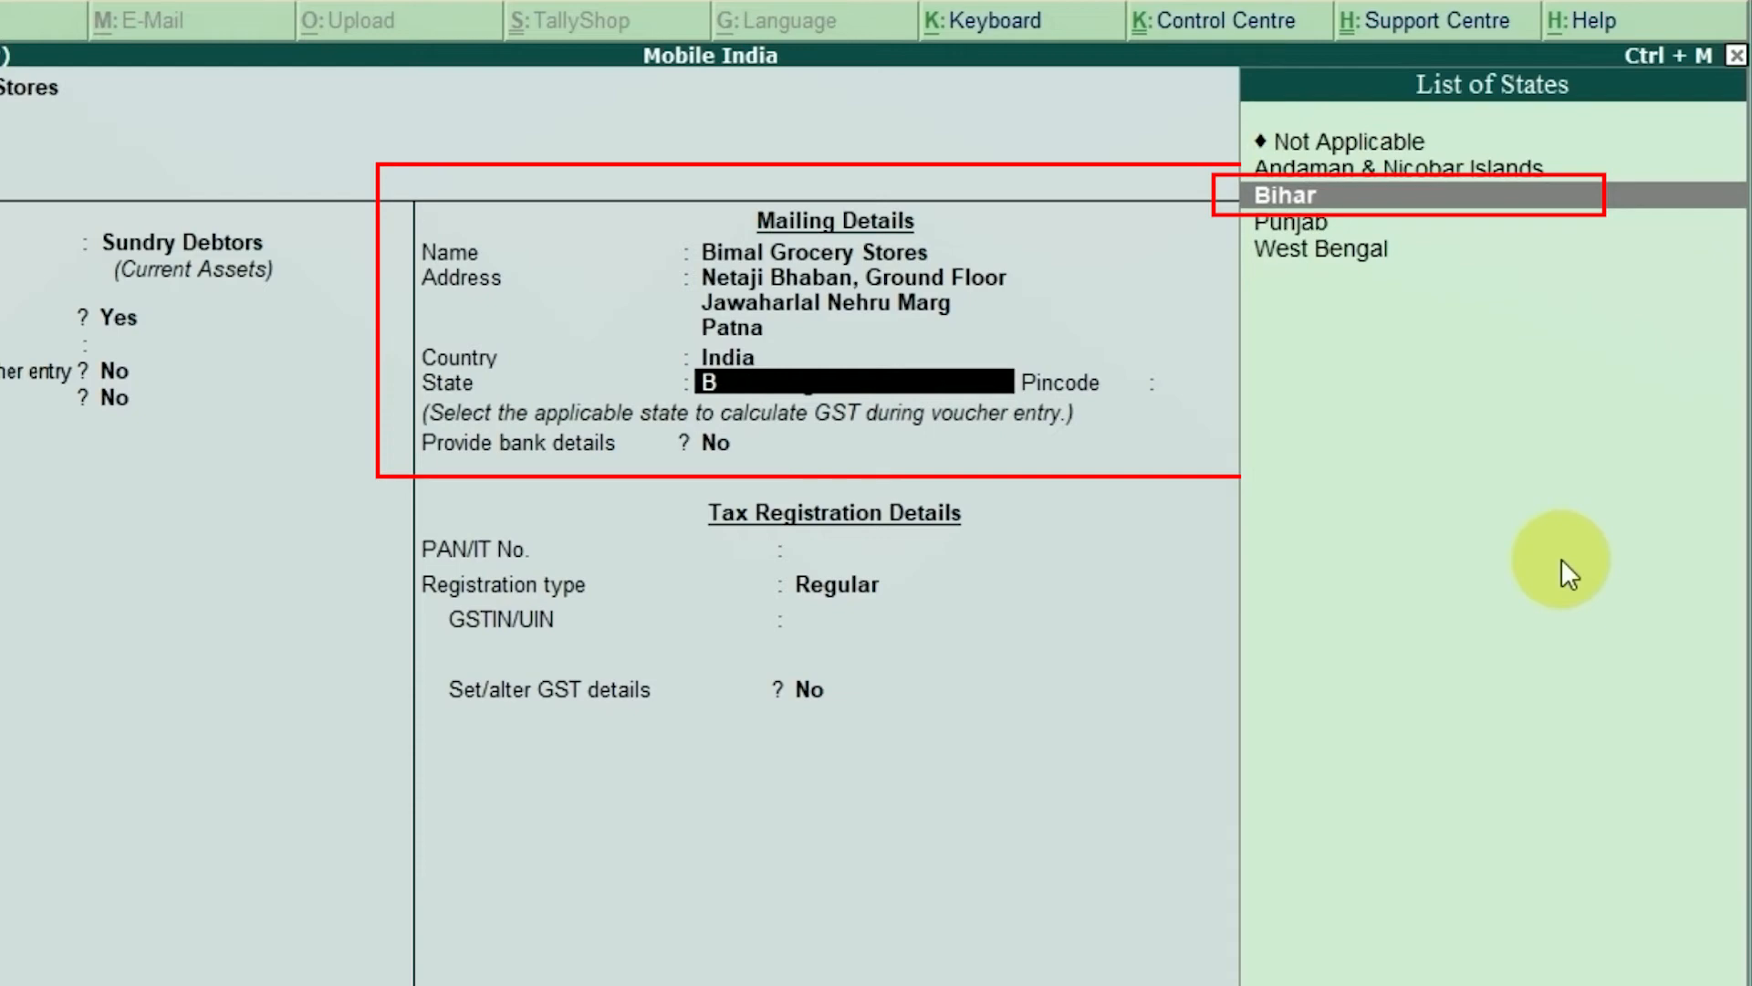
key("Return")
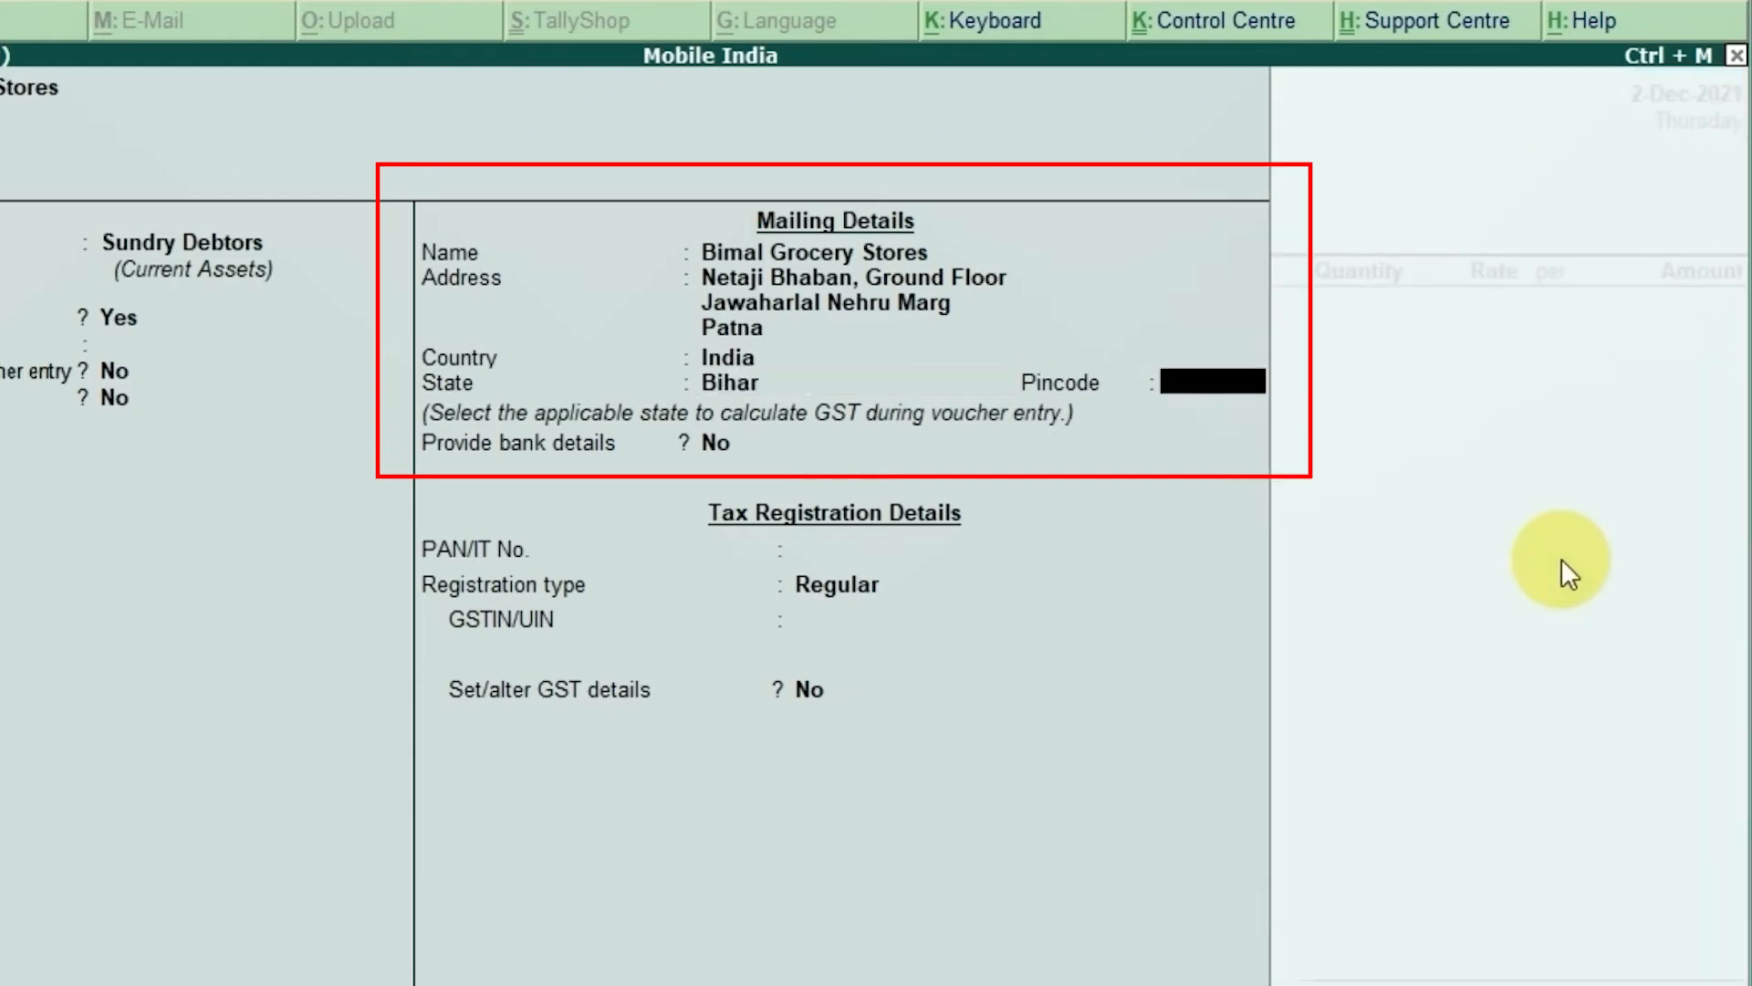
type("800021")
key("Return")
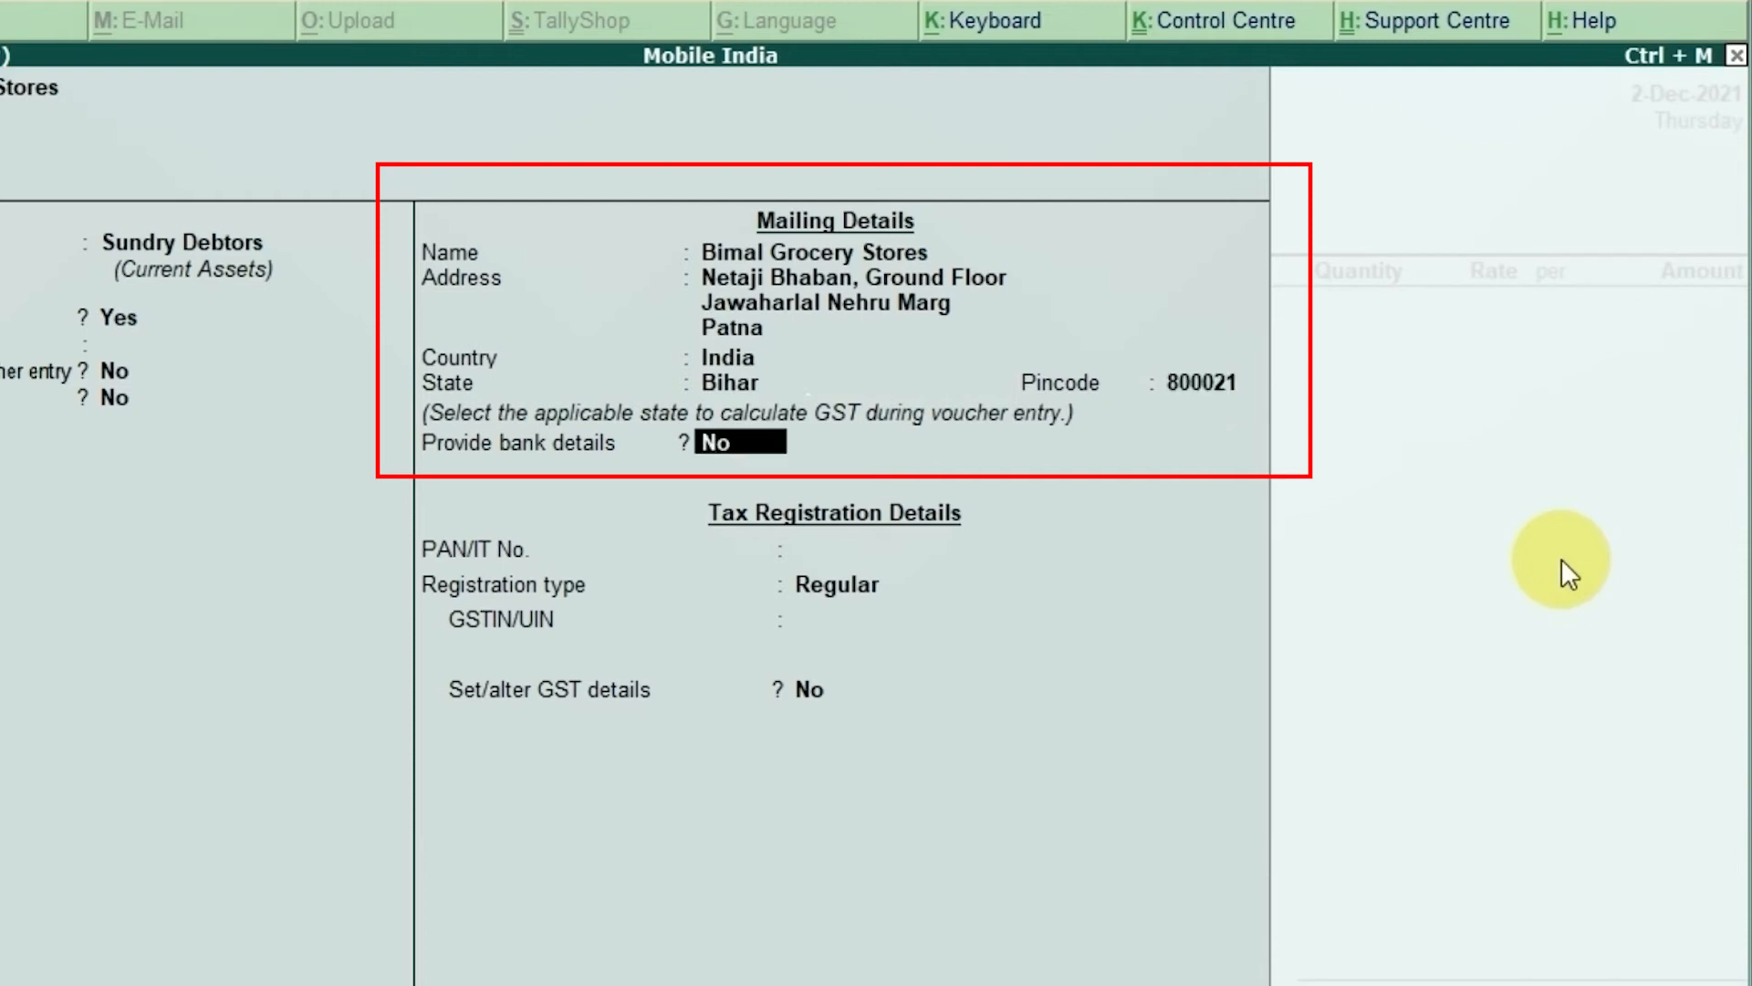
key("Return")
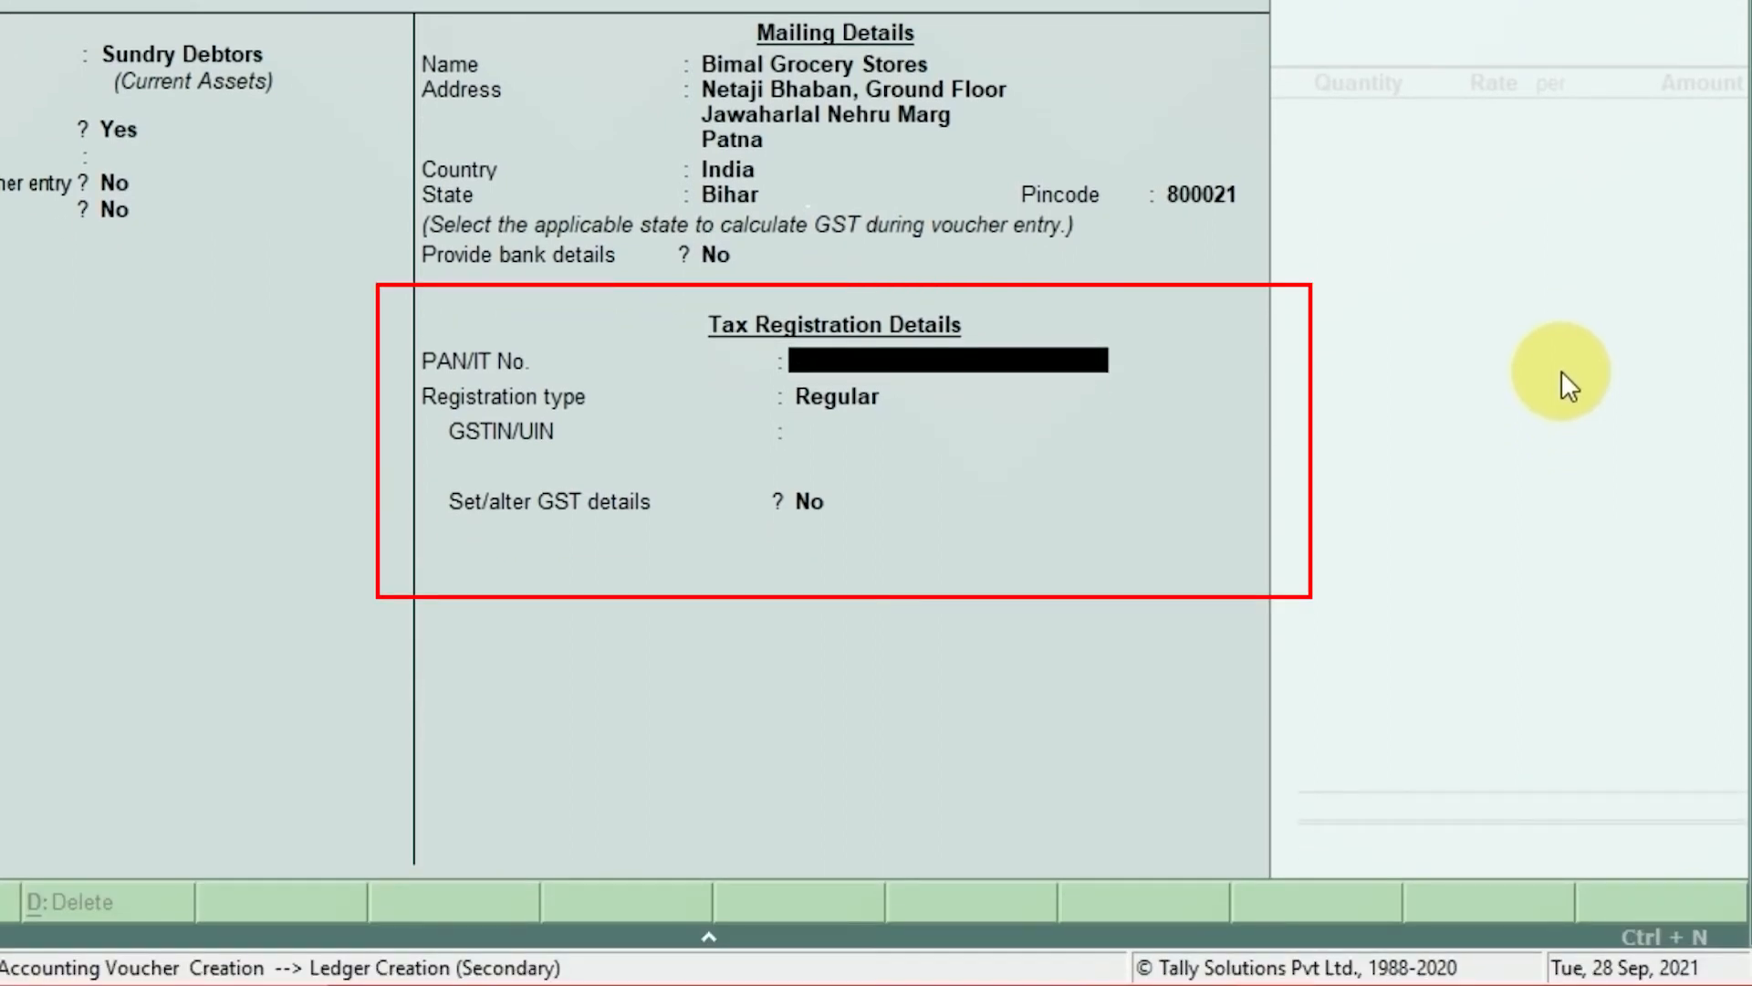
Step: Leave PAN/IT No. blank and set the GST registration type to Regular
key("Return")
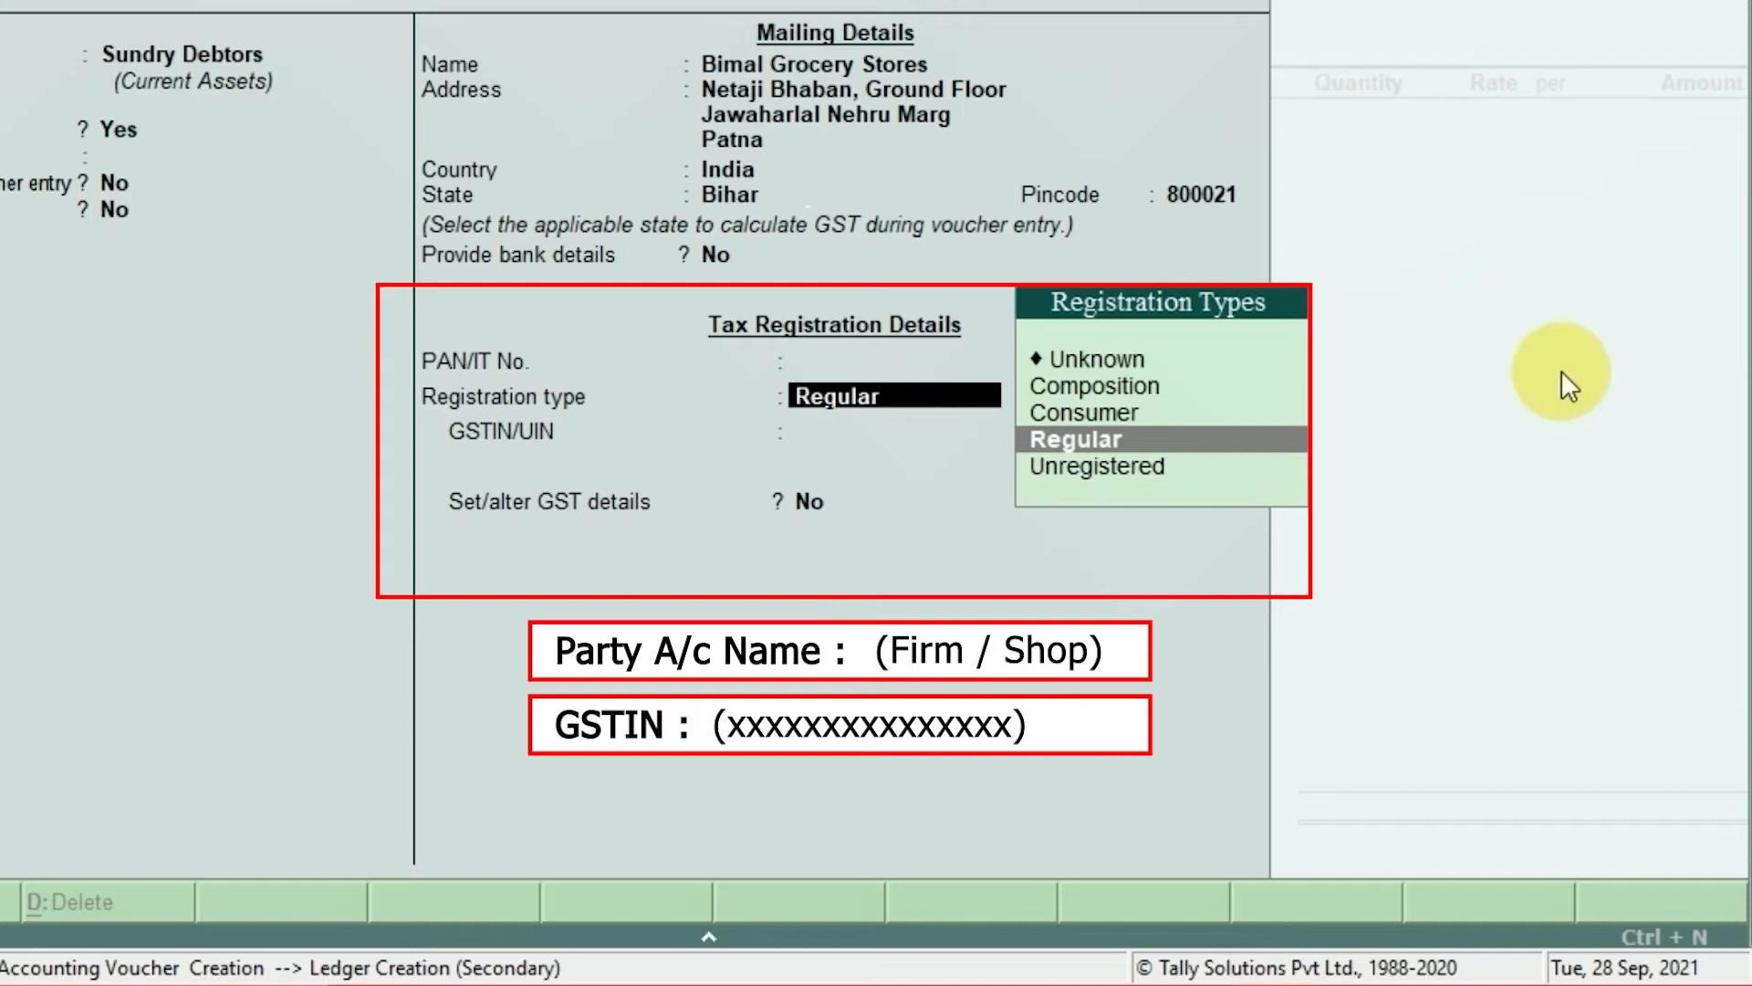
key("Up")
key("Up")
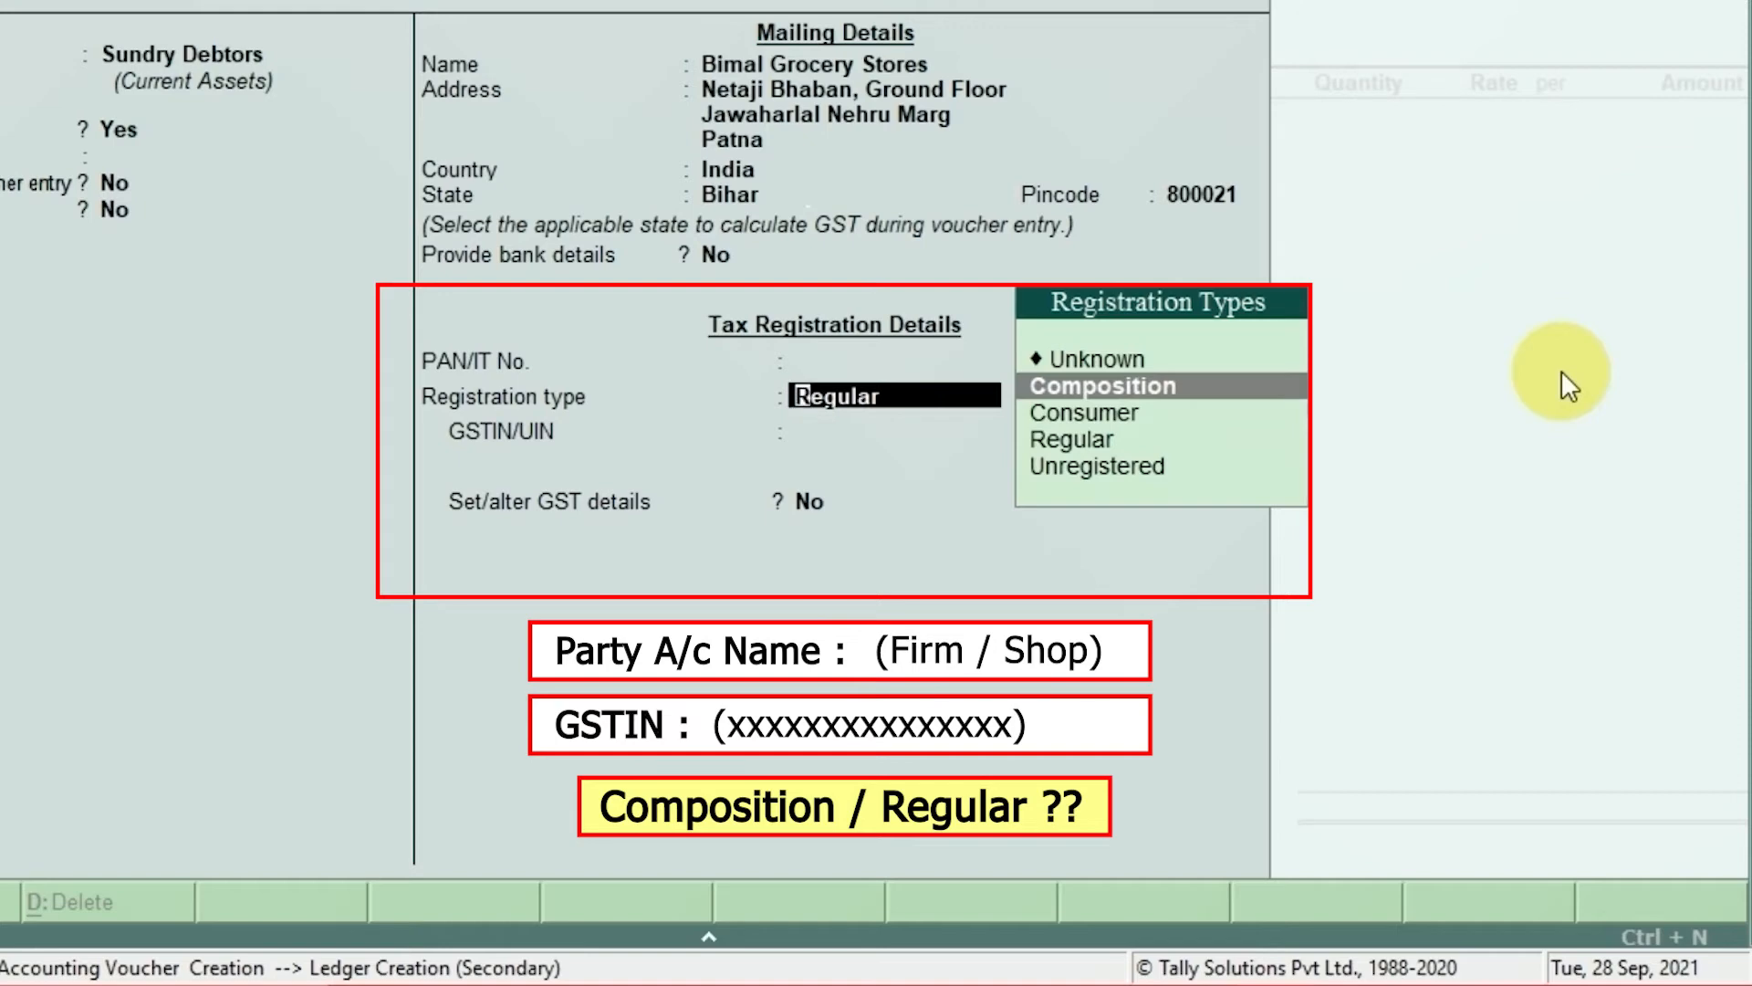
key("Down")
key("Down")
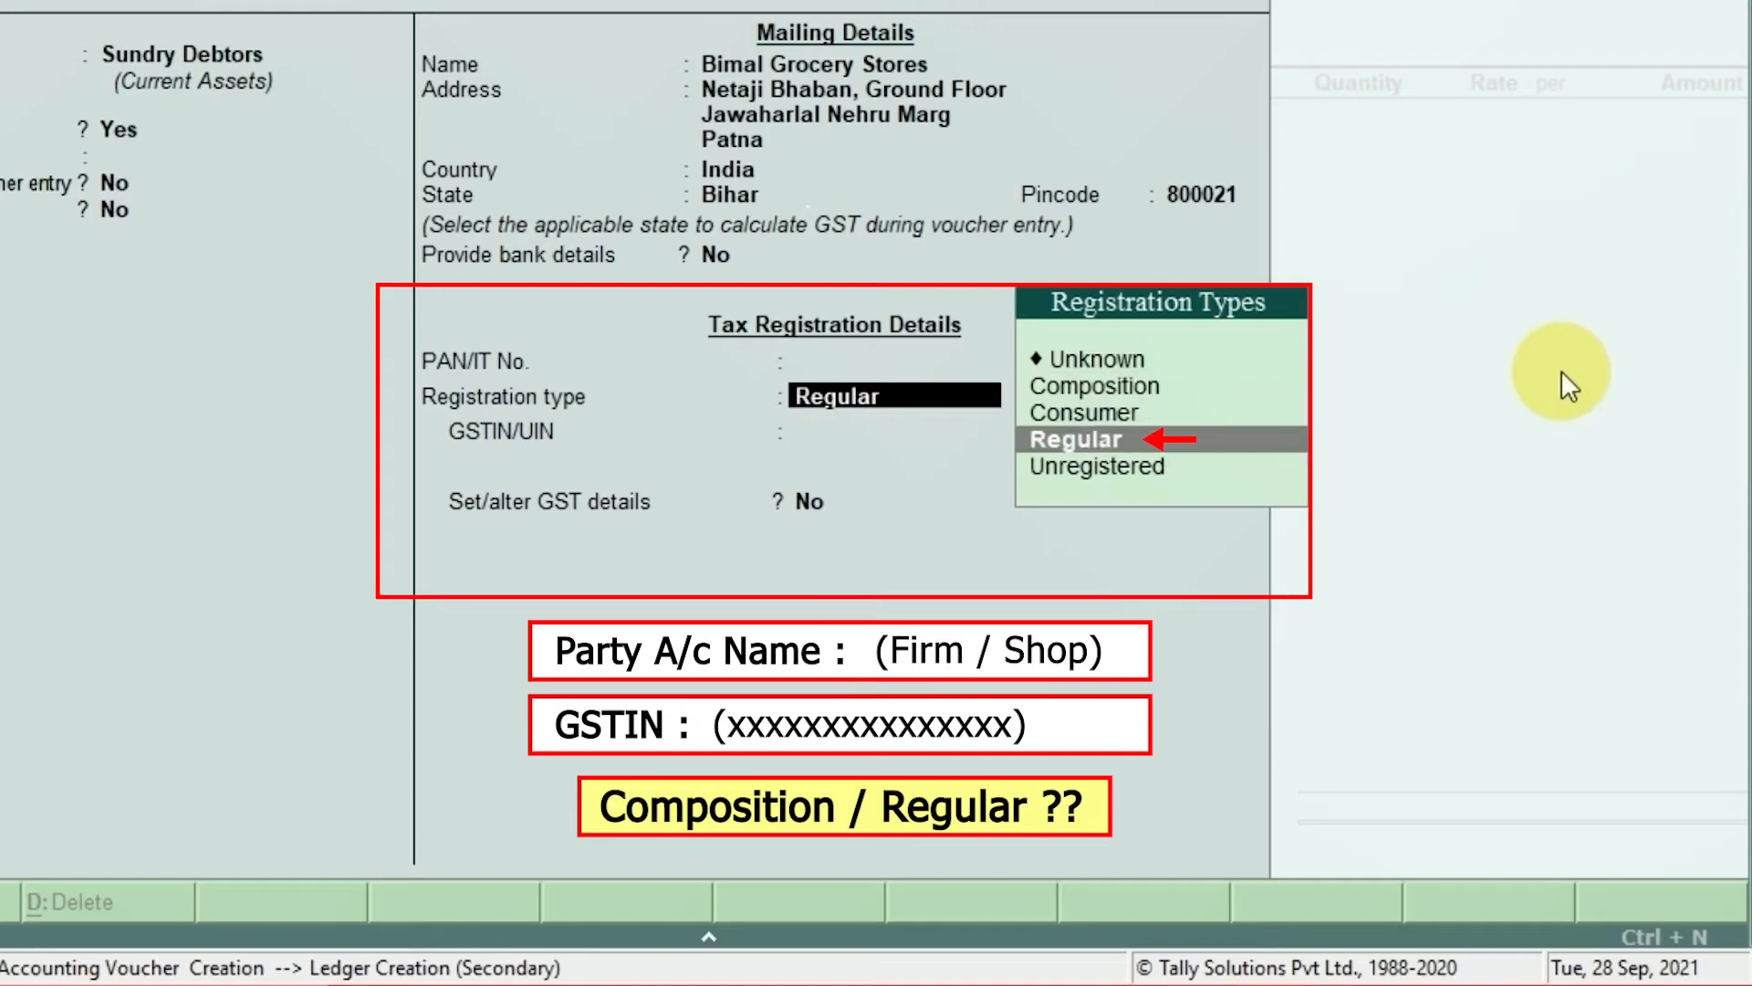
key("Return")
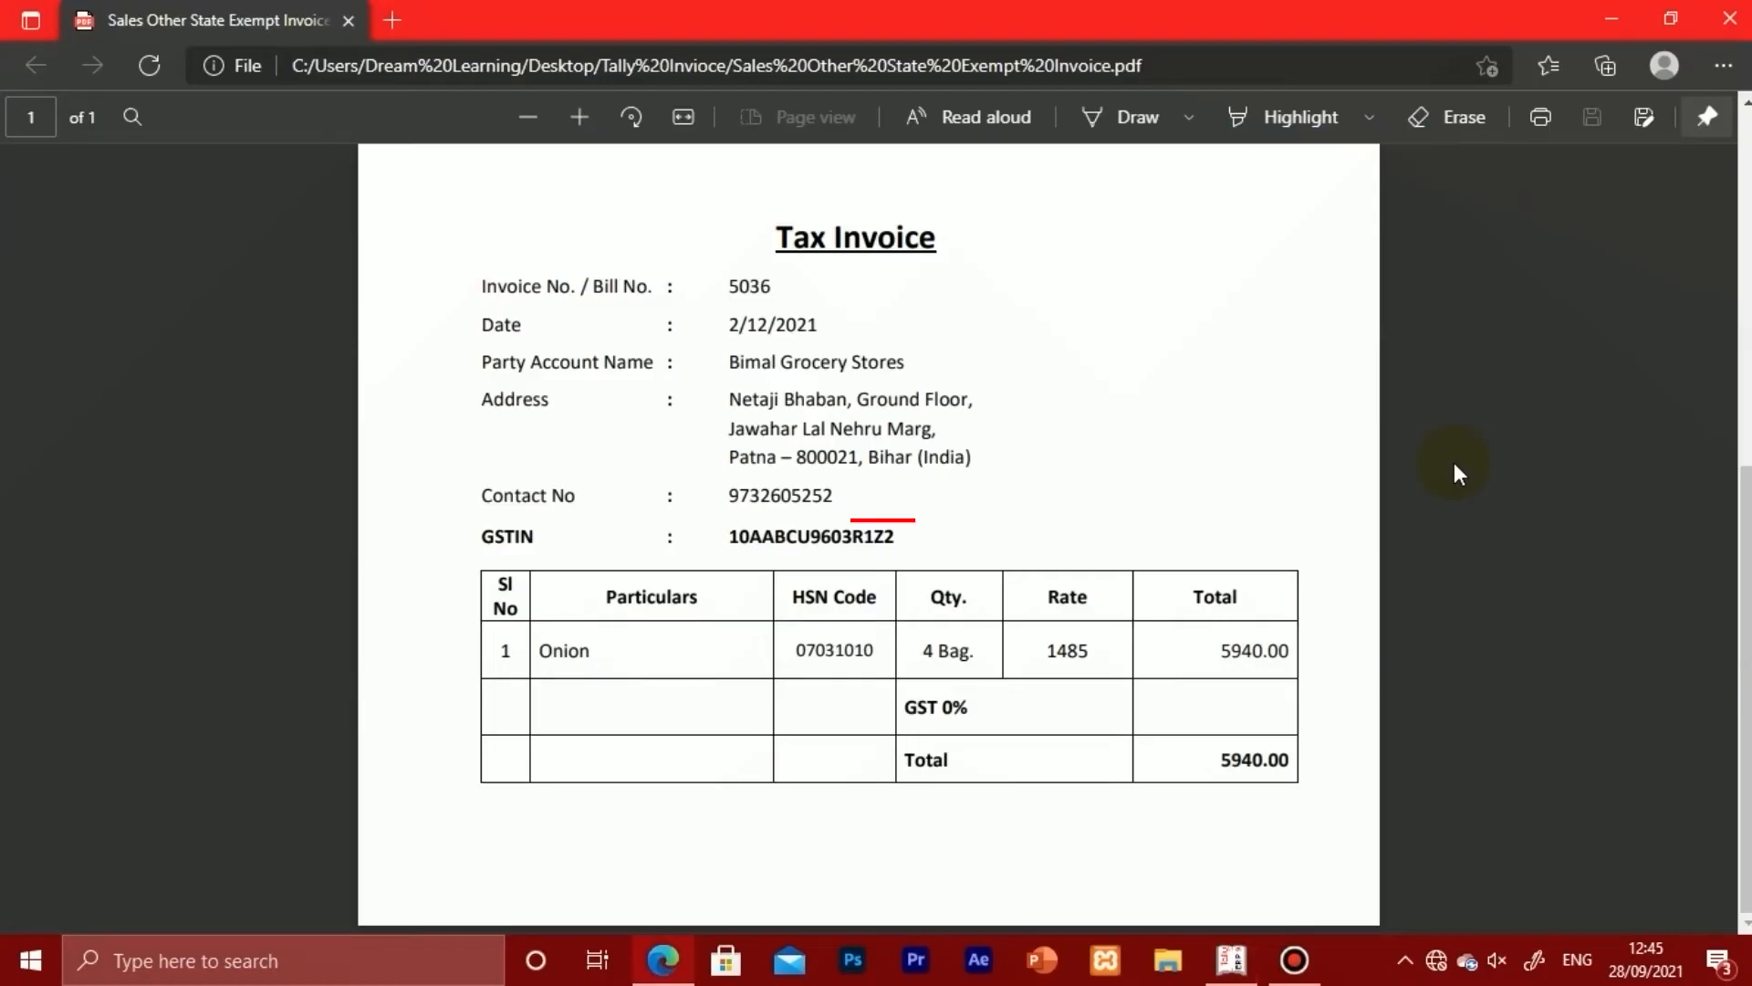
Step: Select the buyer's GSTIN on the Tax Invoice PDF and copy it
left_click_drag(895, 537, 719, 538)
left_click(811, 393)
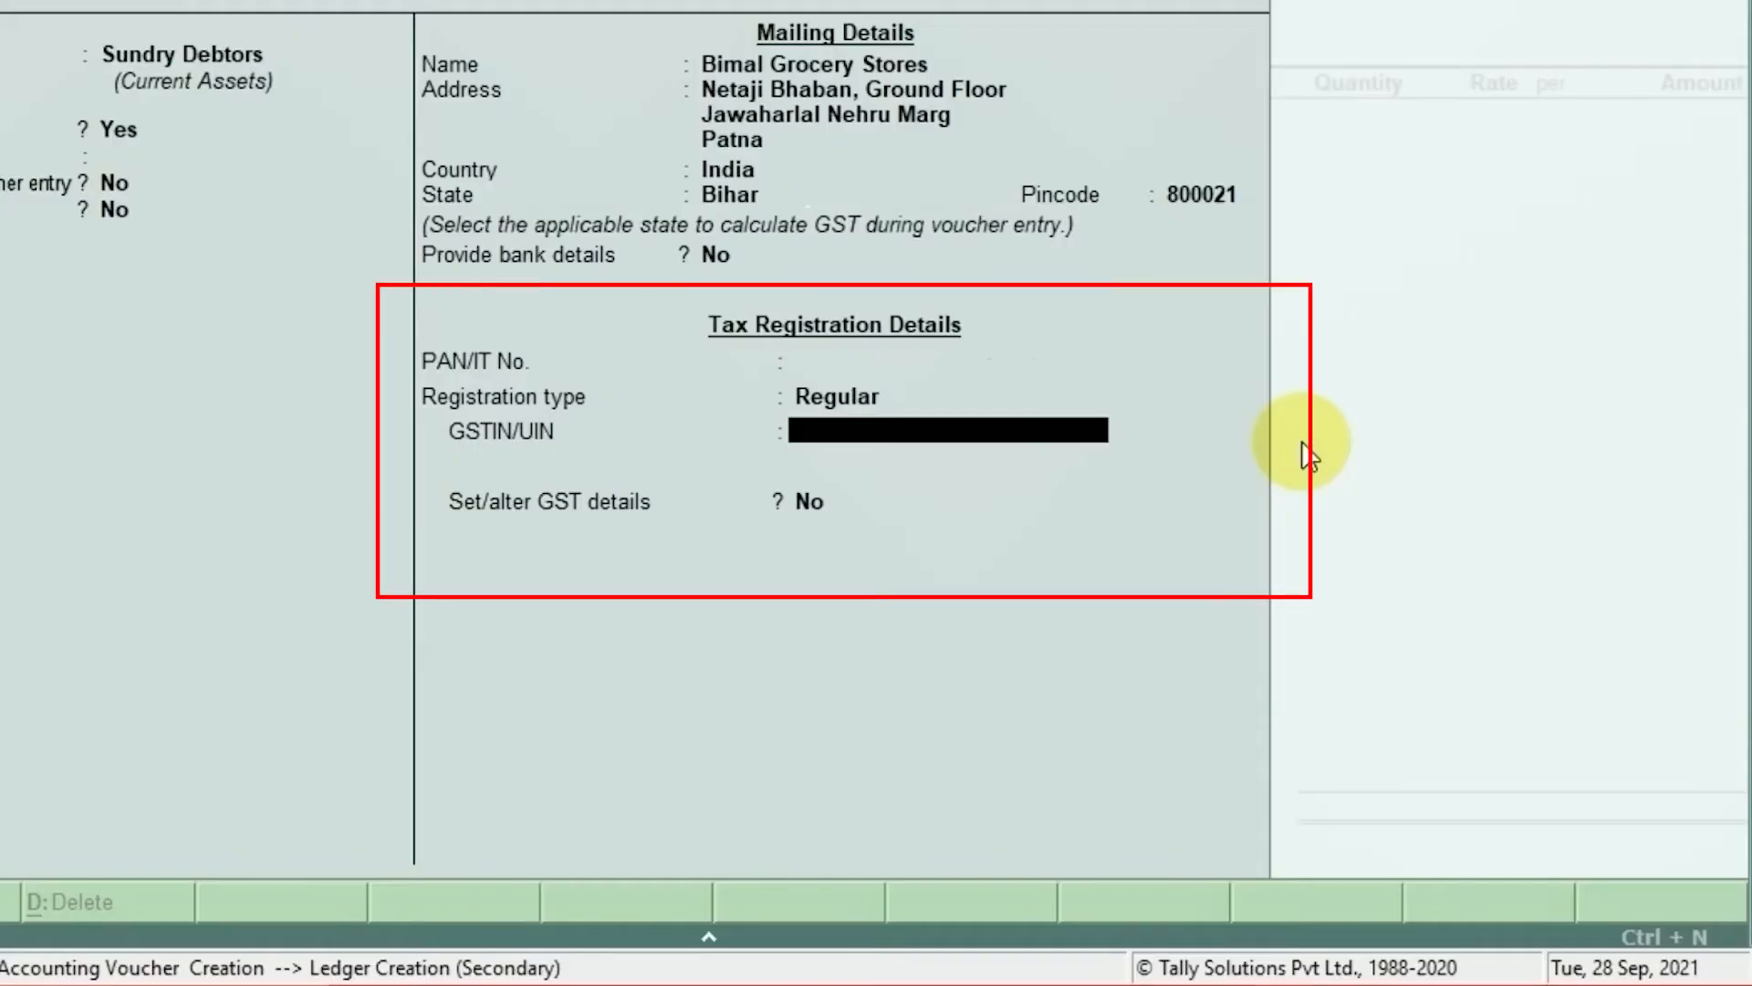
Step: Paste the copied GSTIN into GSTIN/UIN, leave GST details at No, and save the ledger
key("ctrl+alt+v")
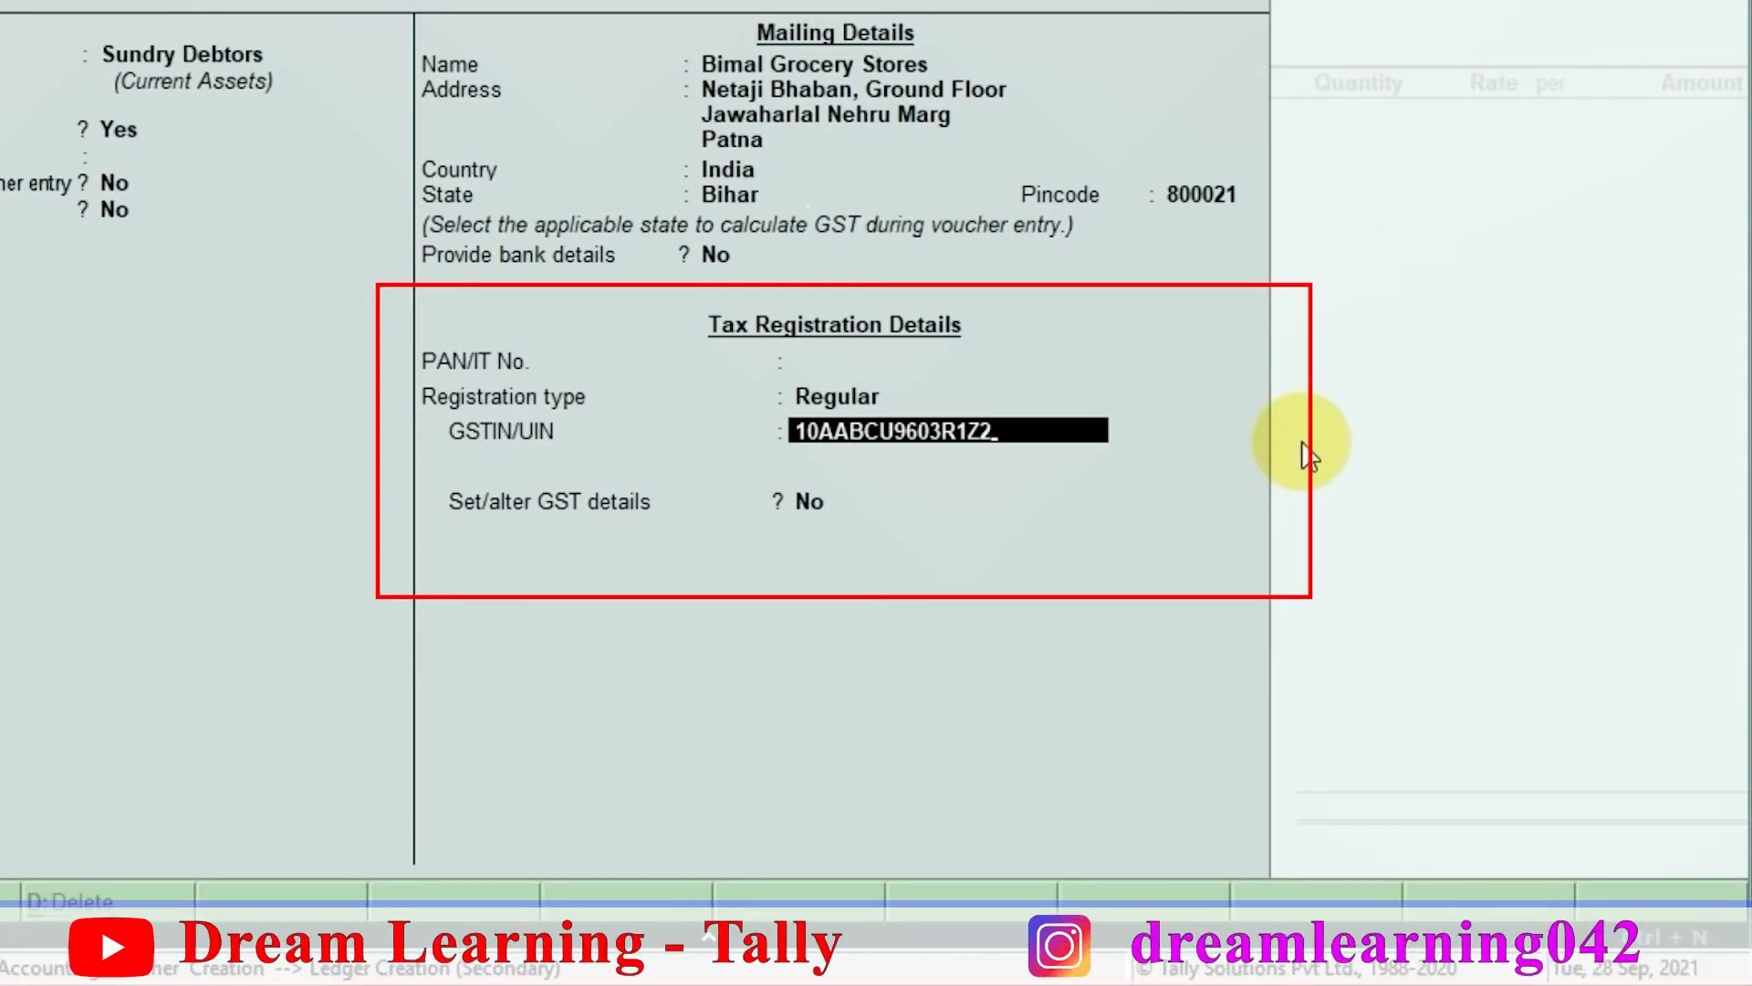
key("Return")
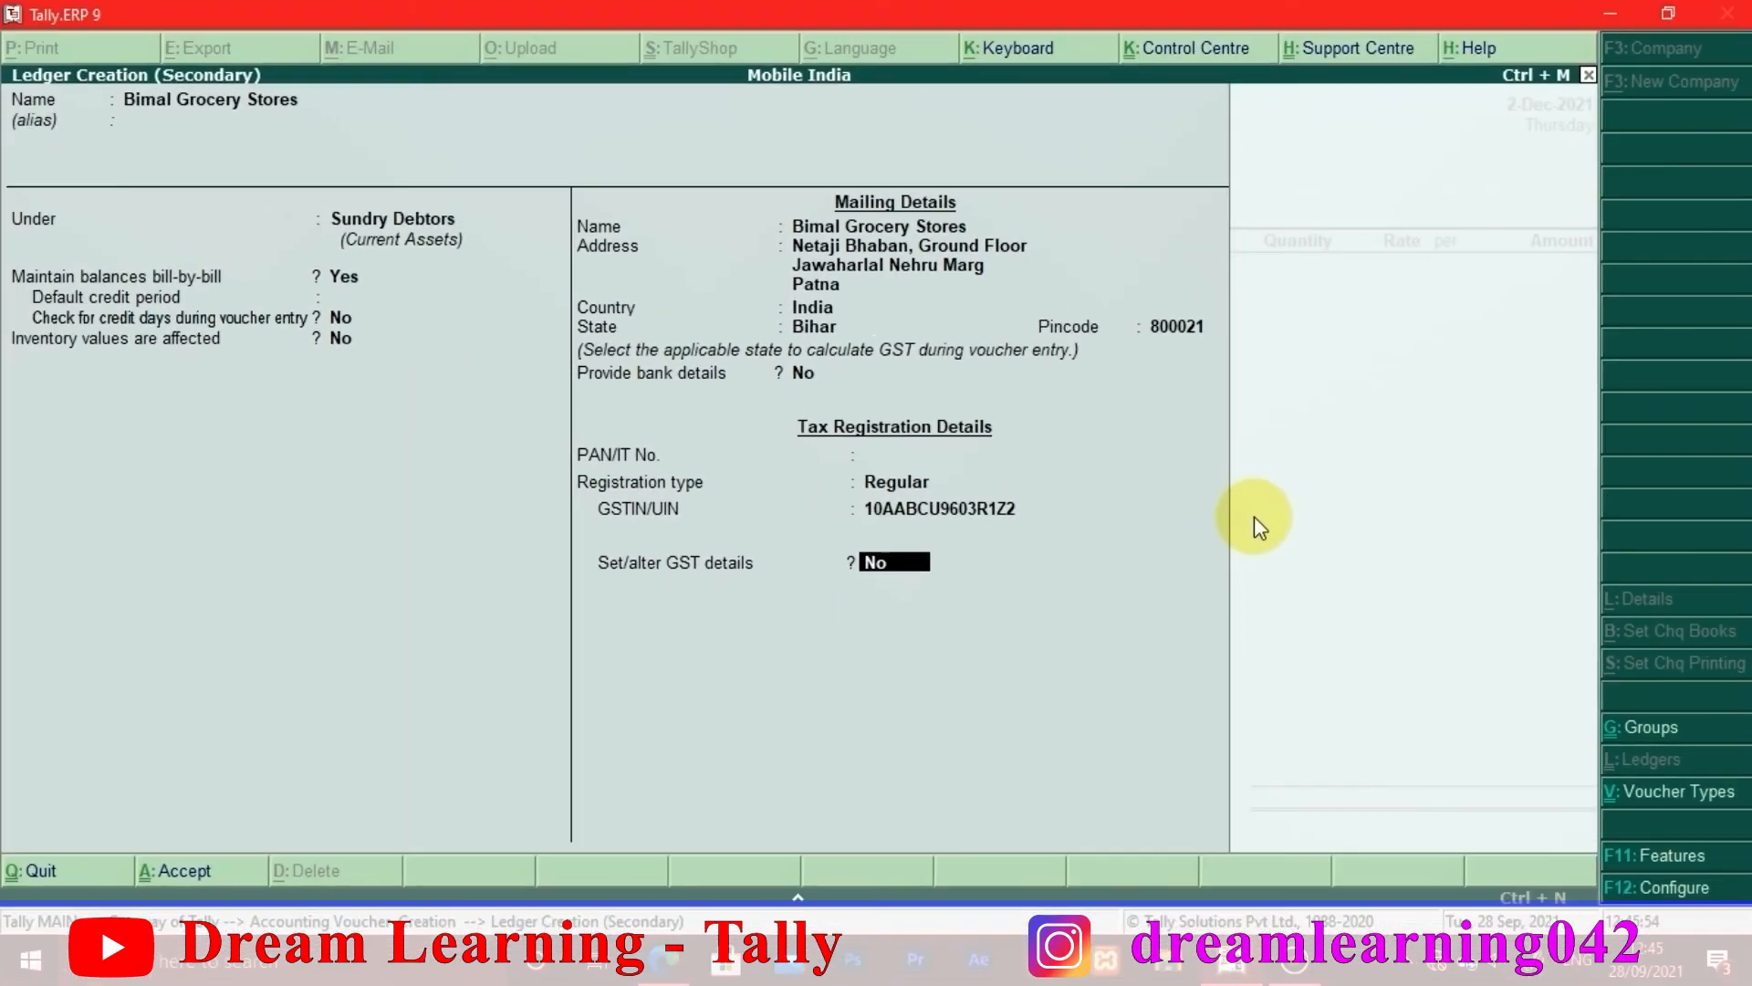
key("Return")
key("Return")
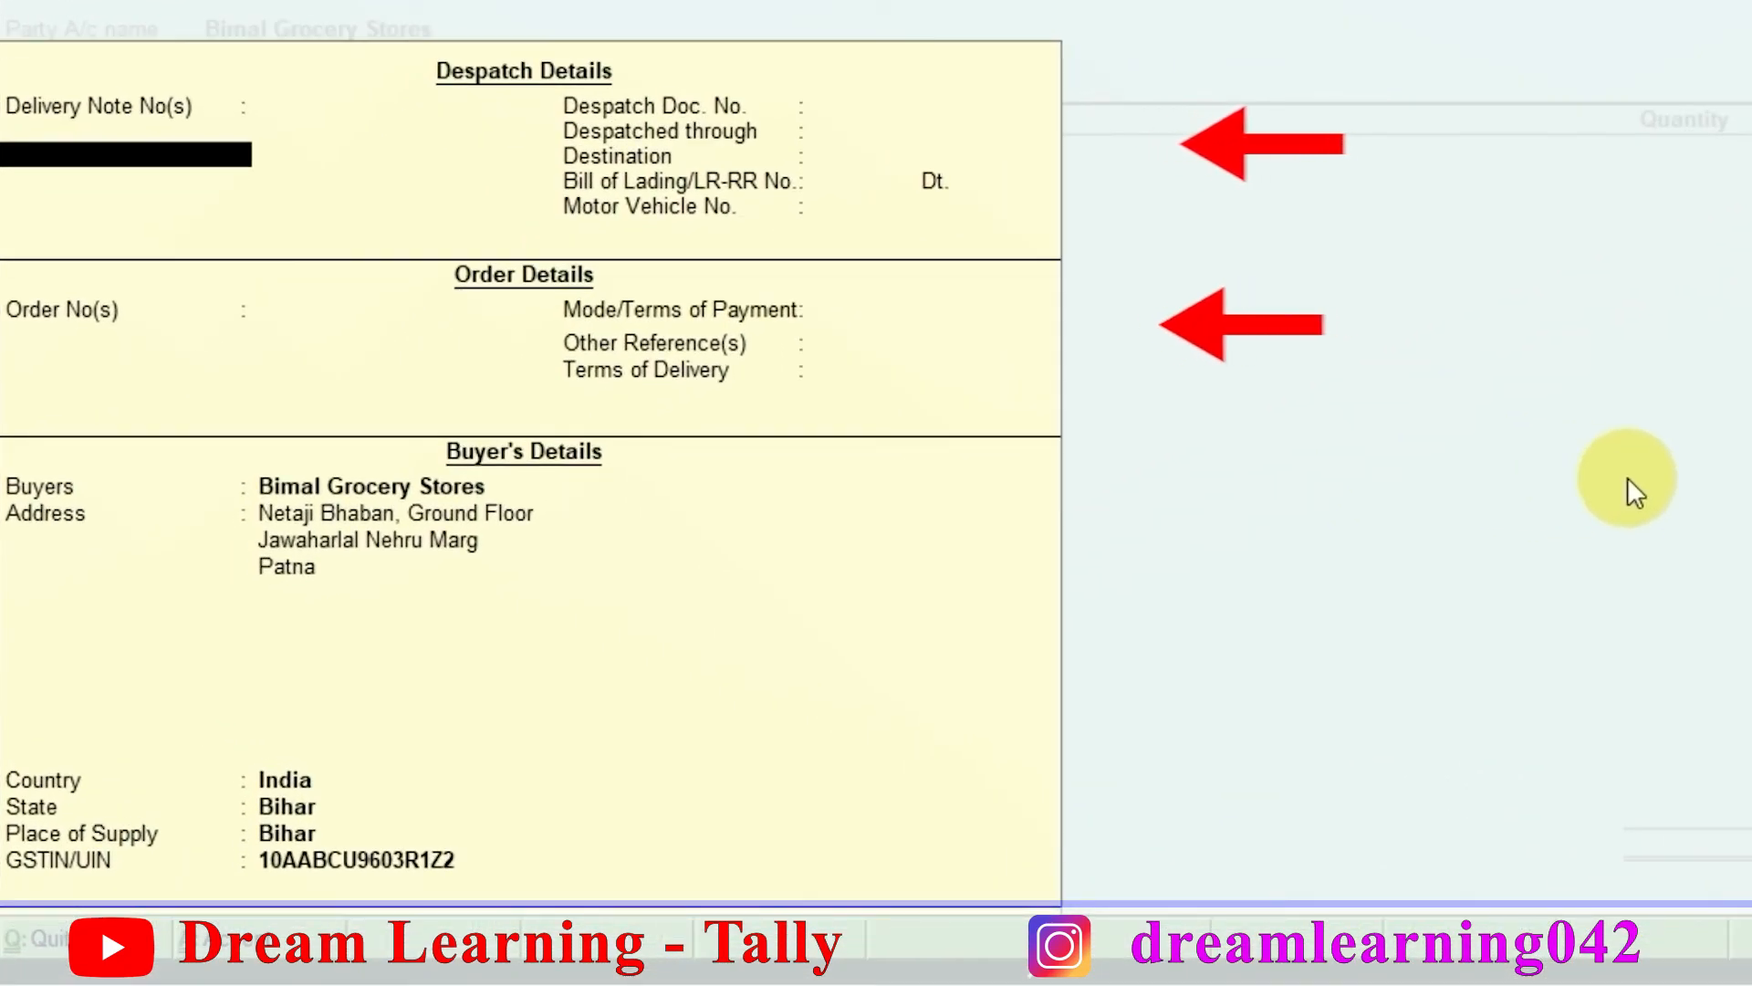
Step: Skip the despatch and order fields and accept the buyer details with Bihar as place of supply
key("Return")
key("Return")
key("Return")
key("Return")
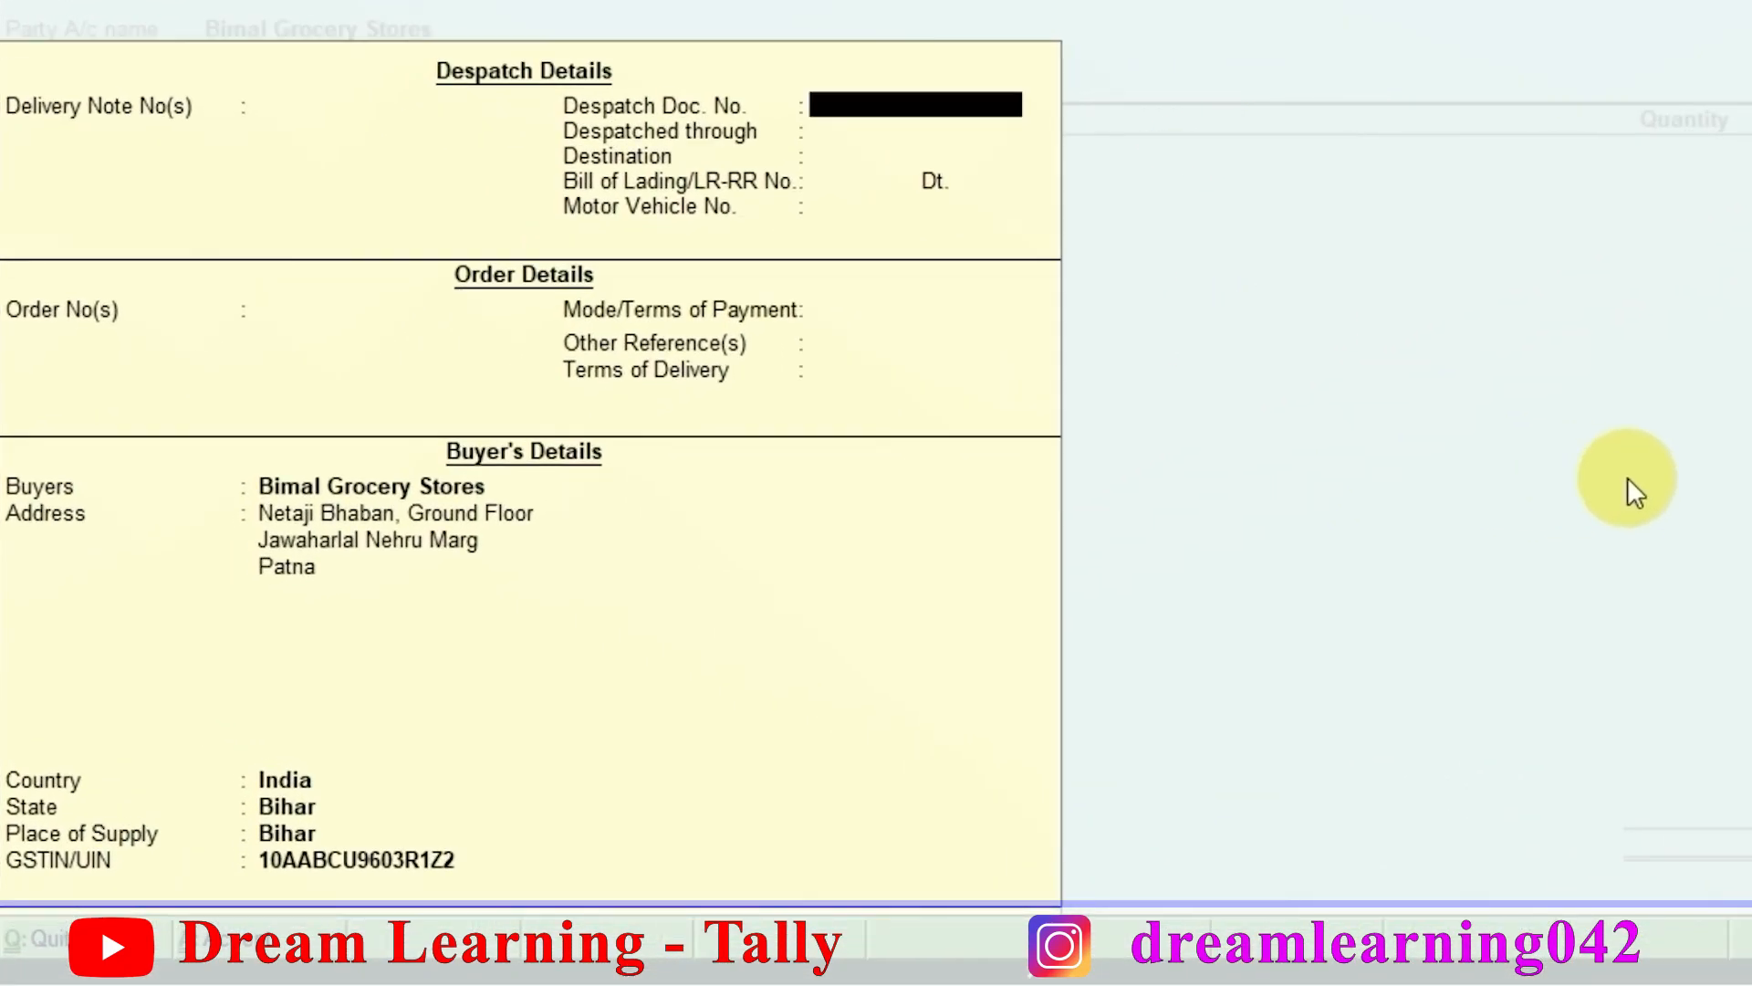
key("Return")
key("Return")
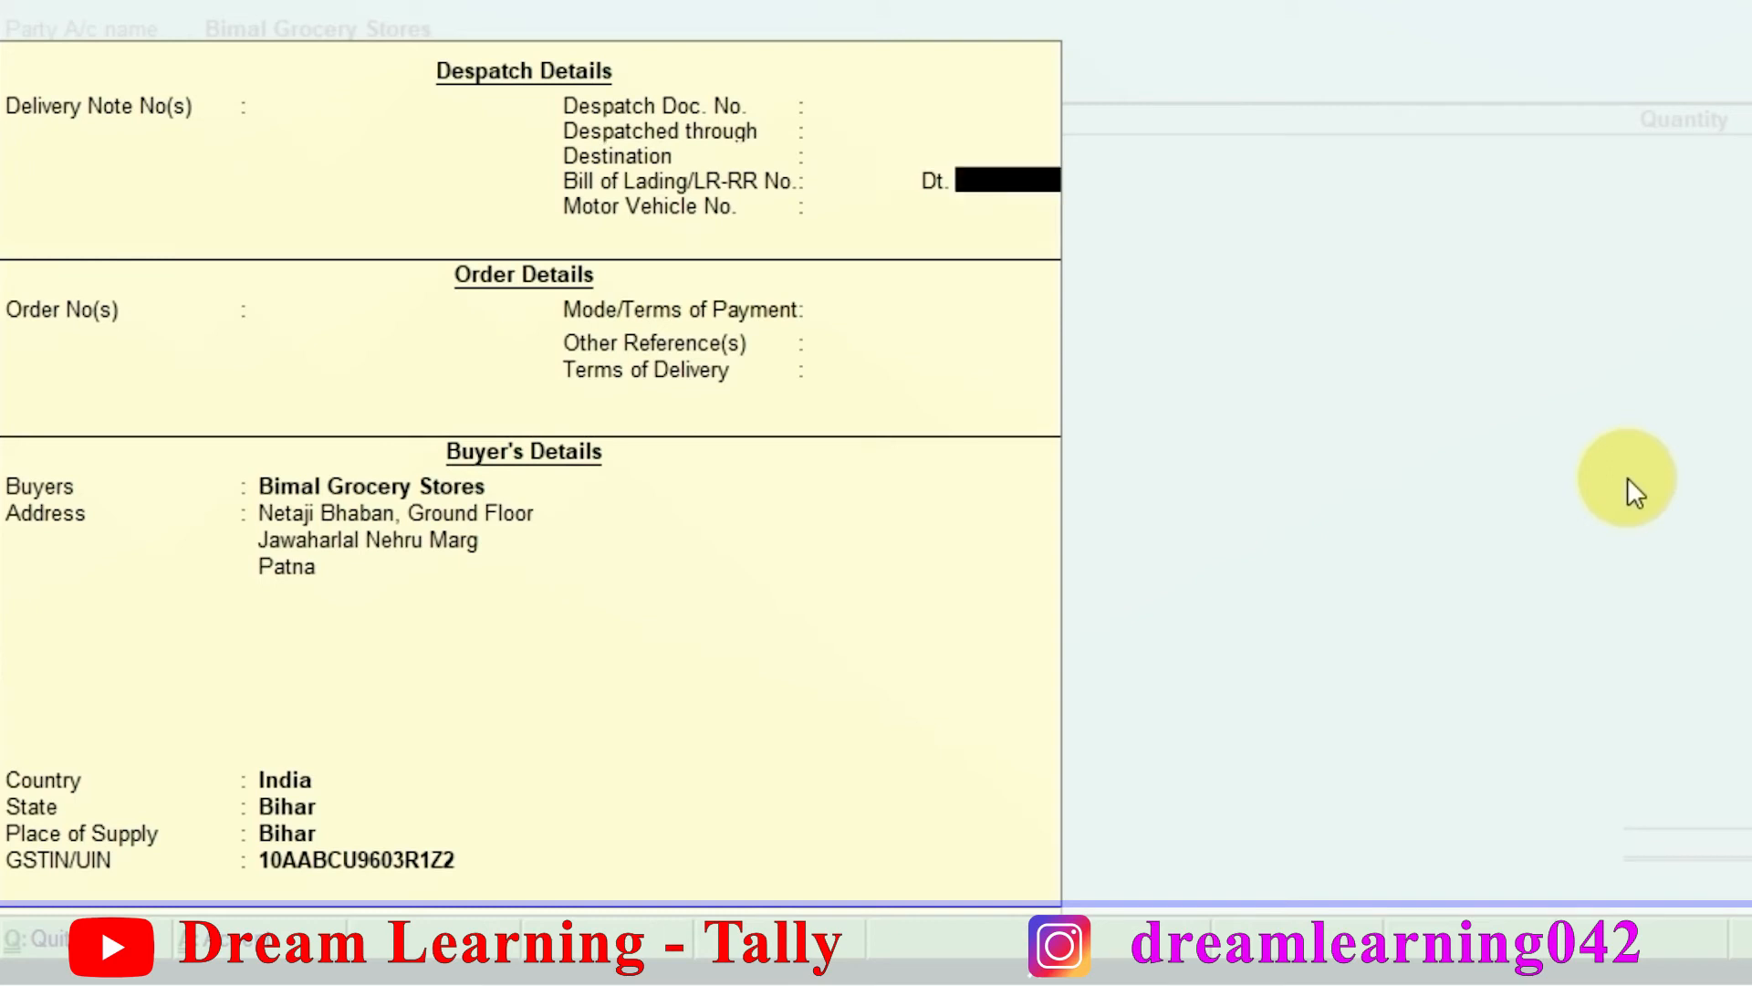
key("Return")
key("Return")
key("Return")
key("Return")
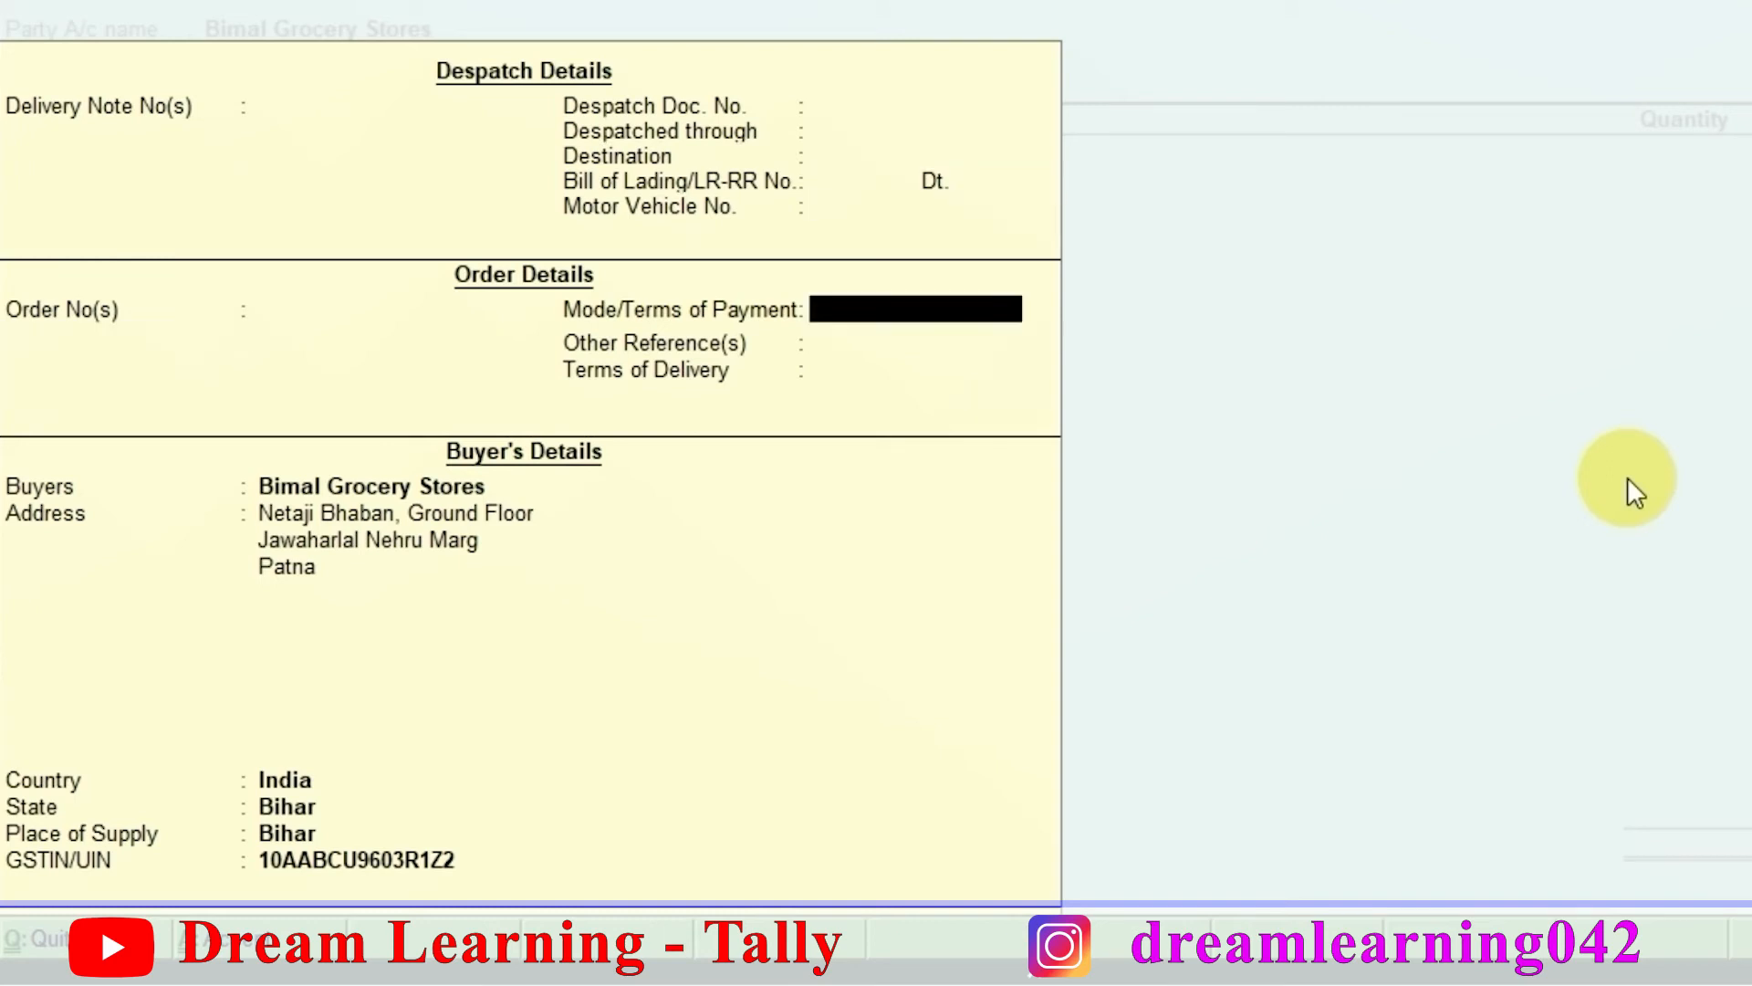
key("Return")
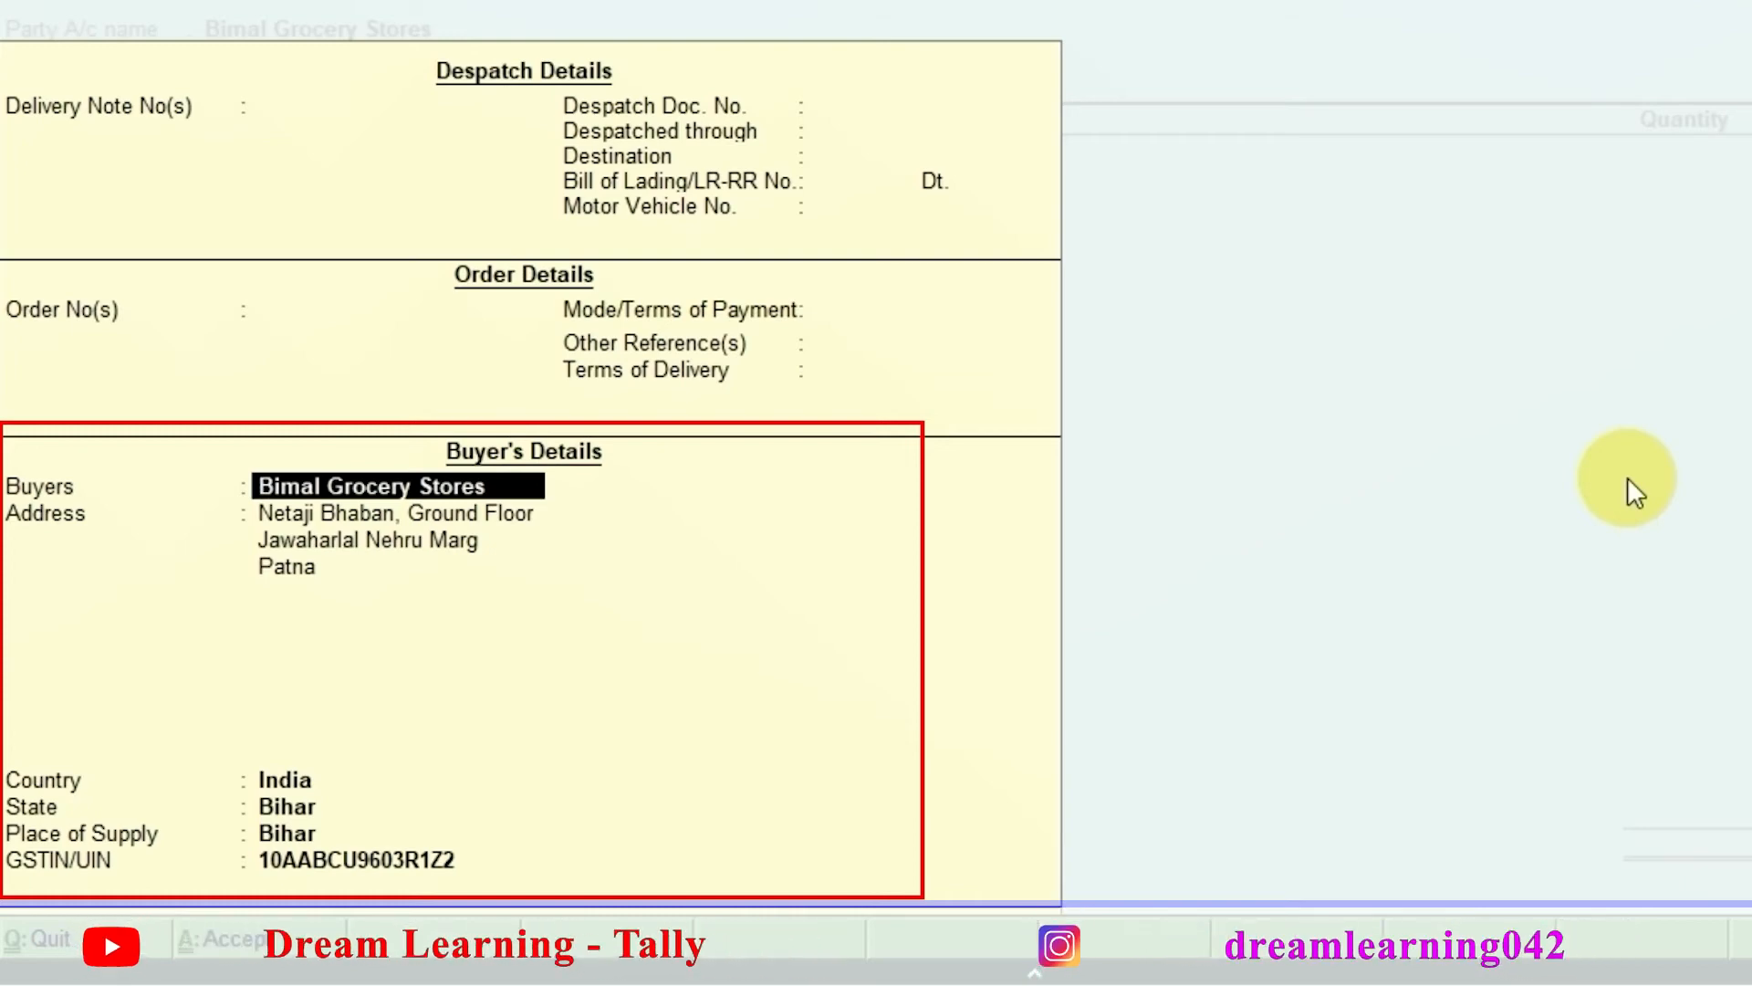
key("Return")
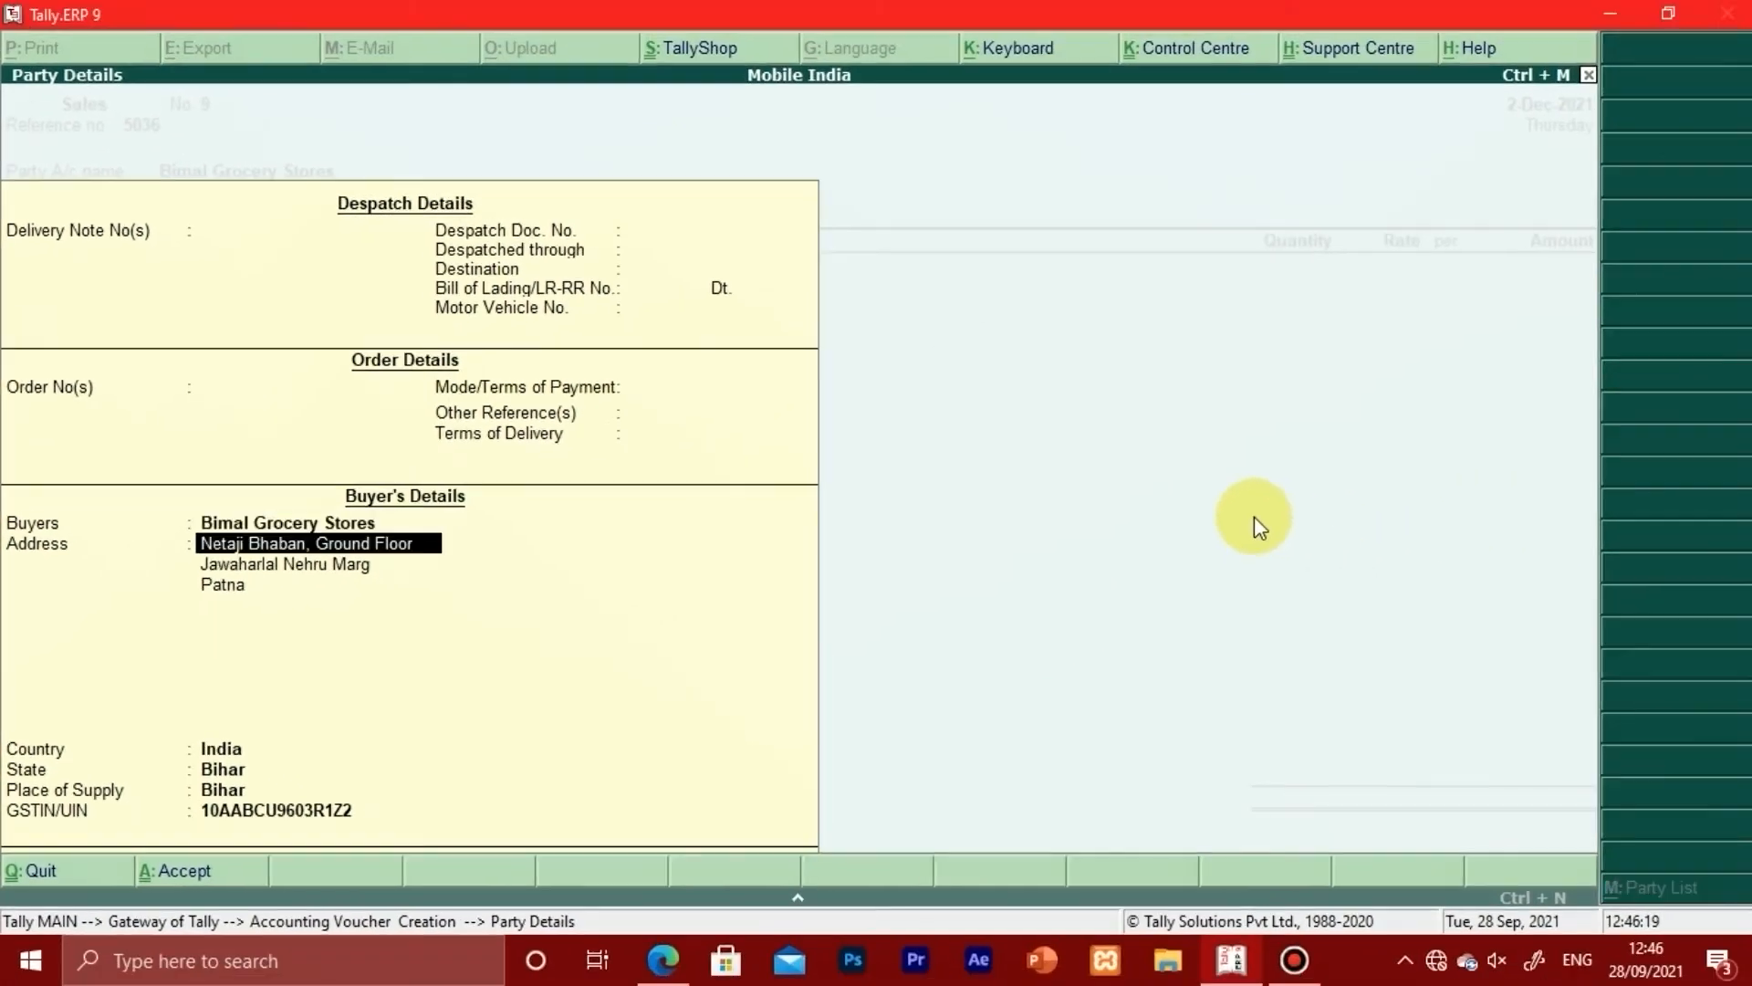
key("Return")
key("Return")
key("Return")
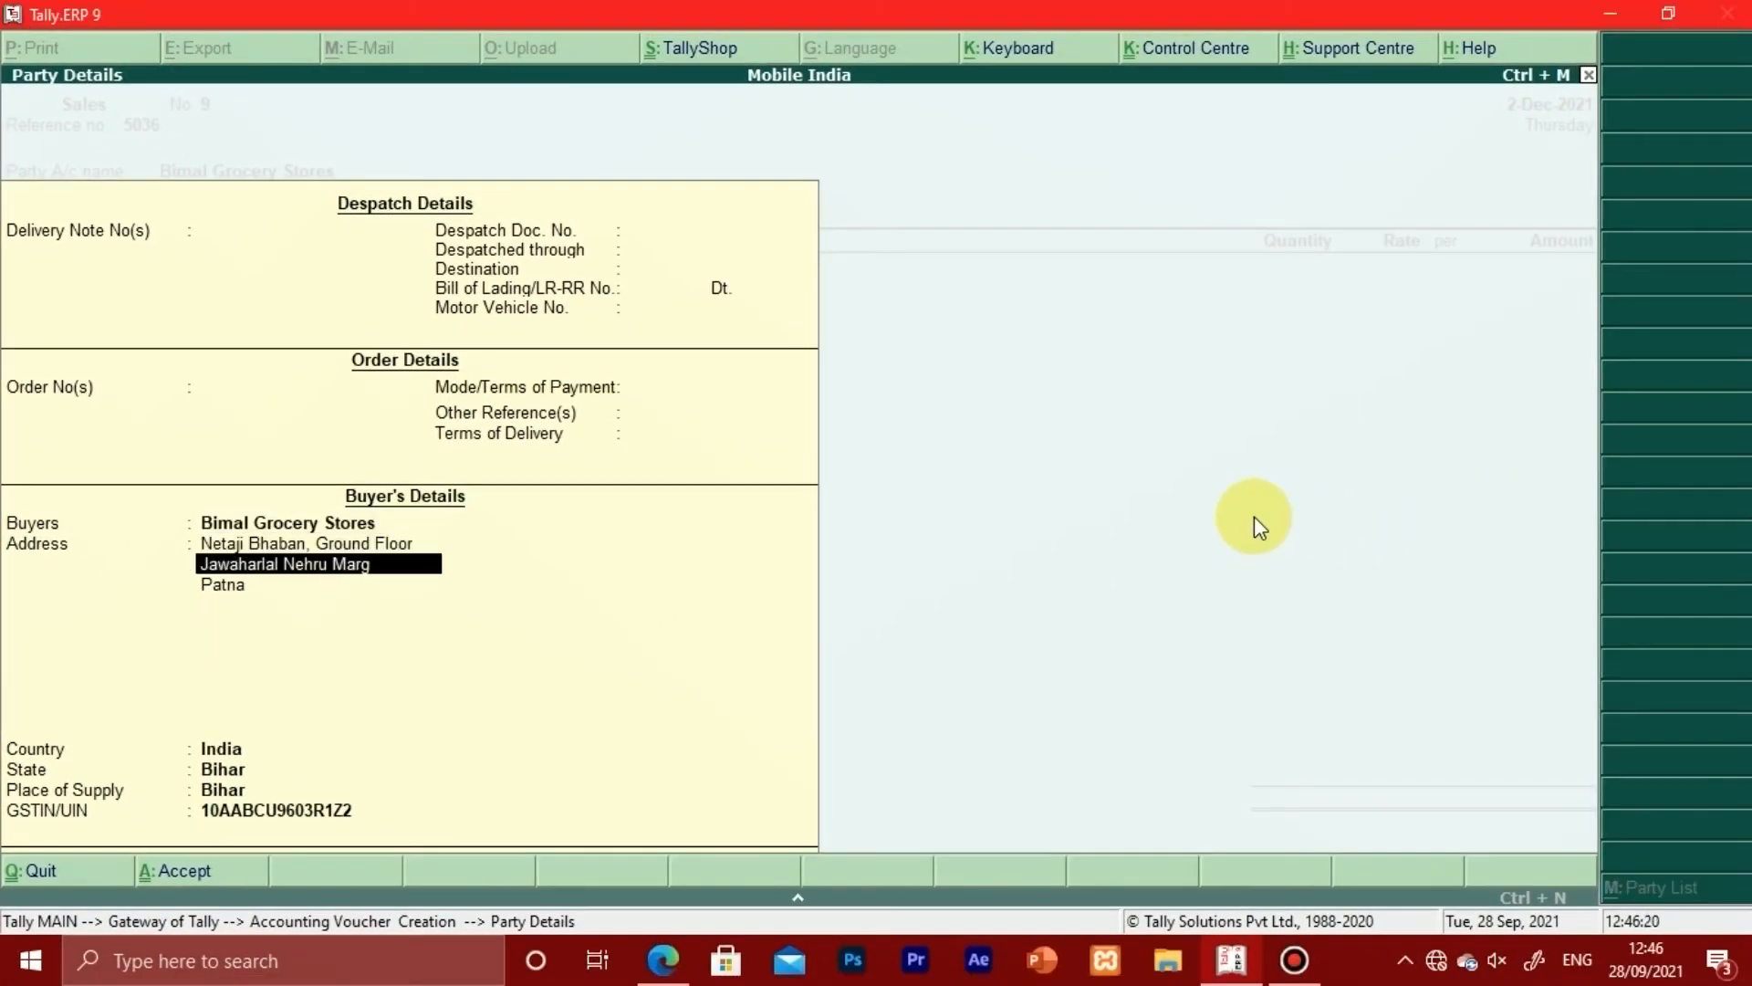
key("Return")
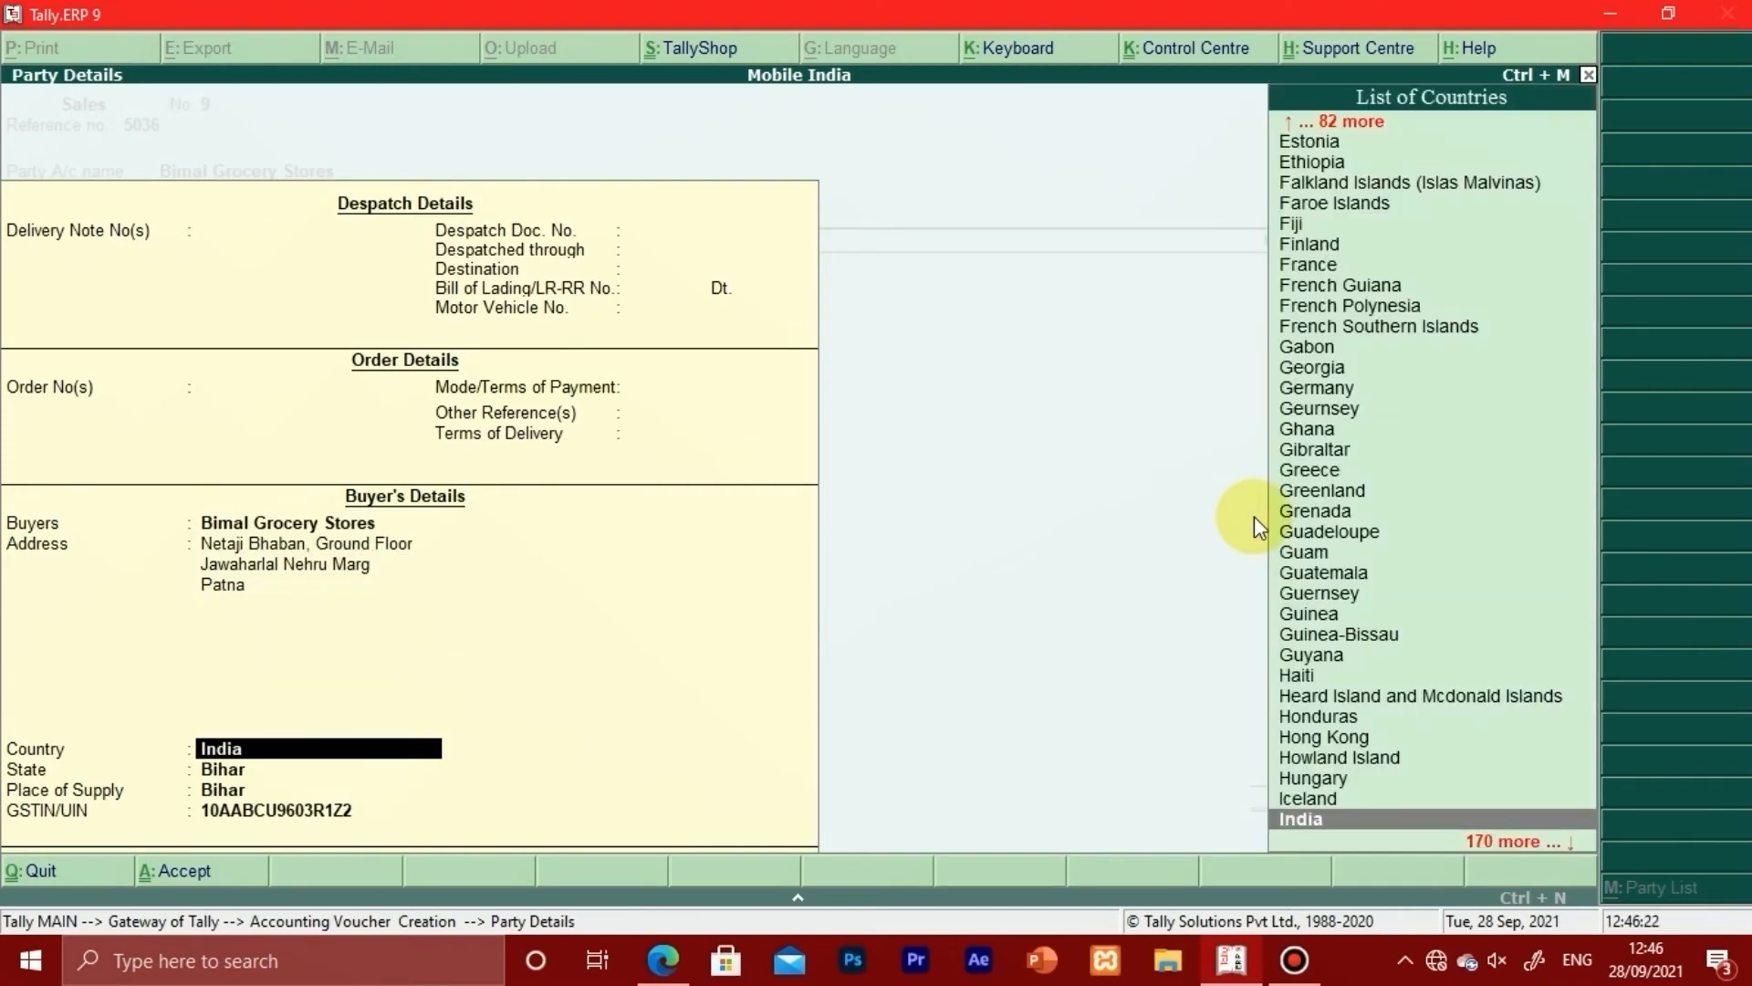
key("Return")
key("Return")
key("Return")
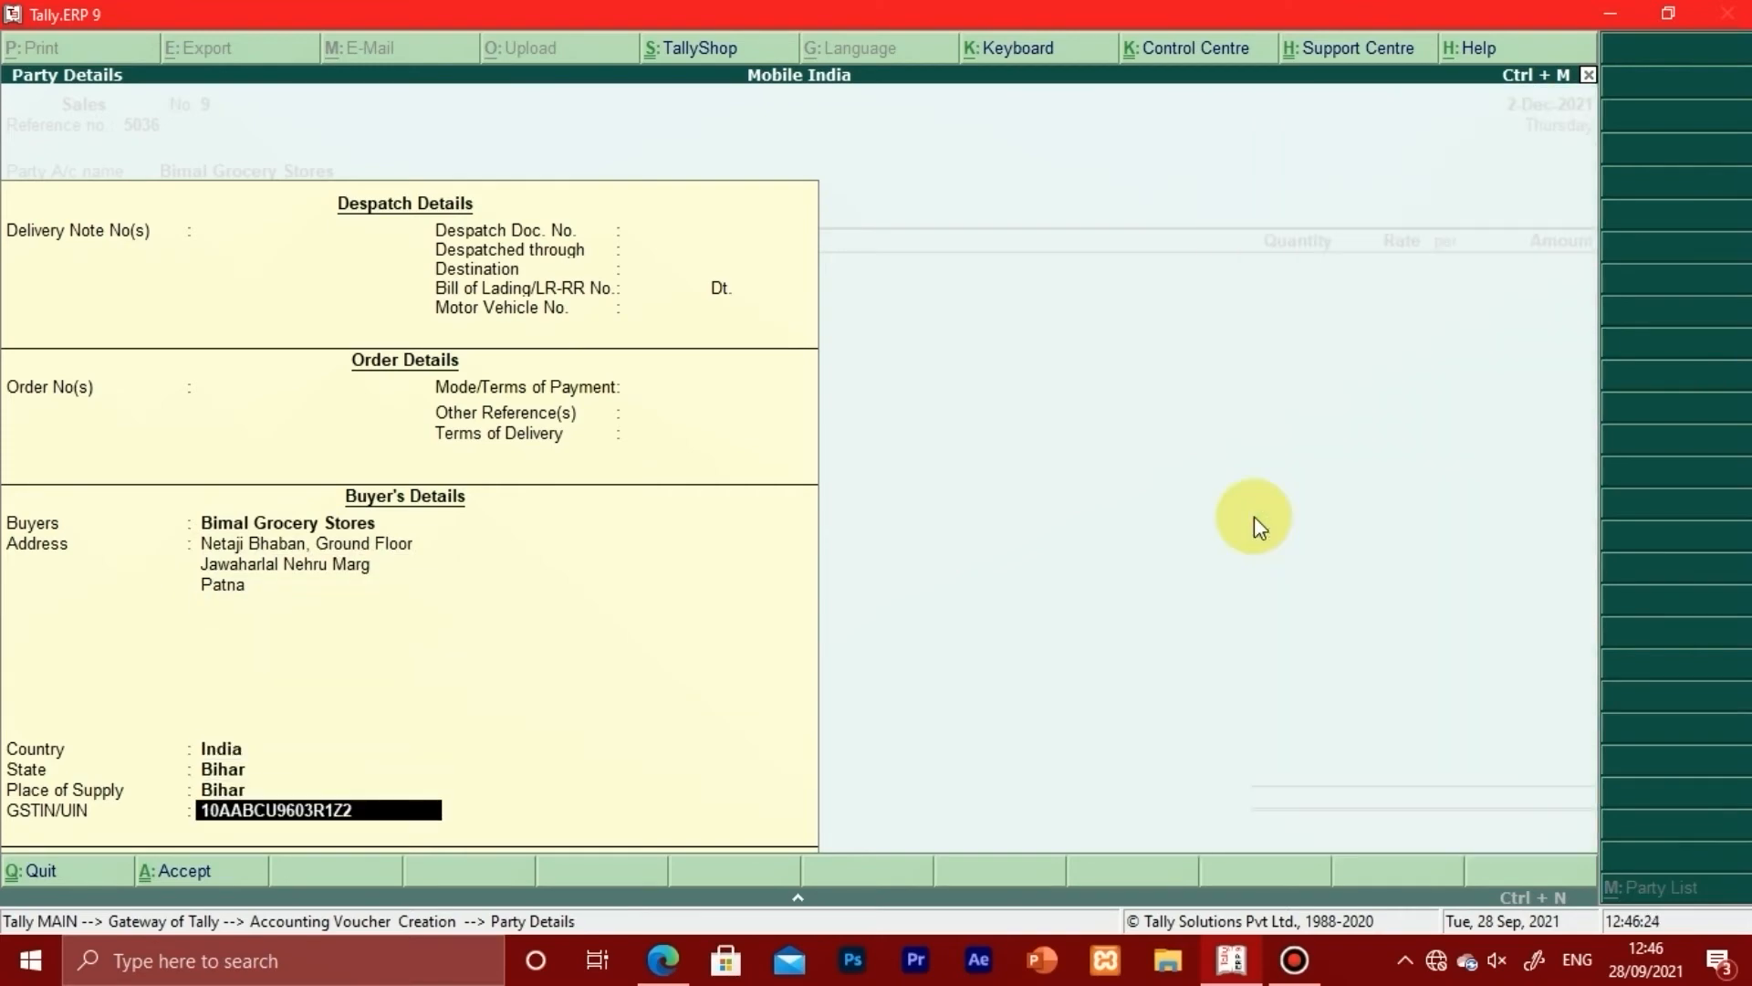
key("Return")
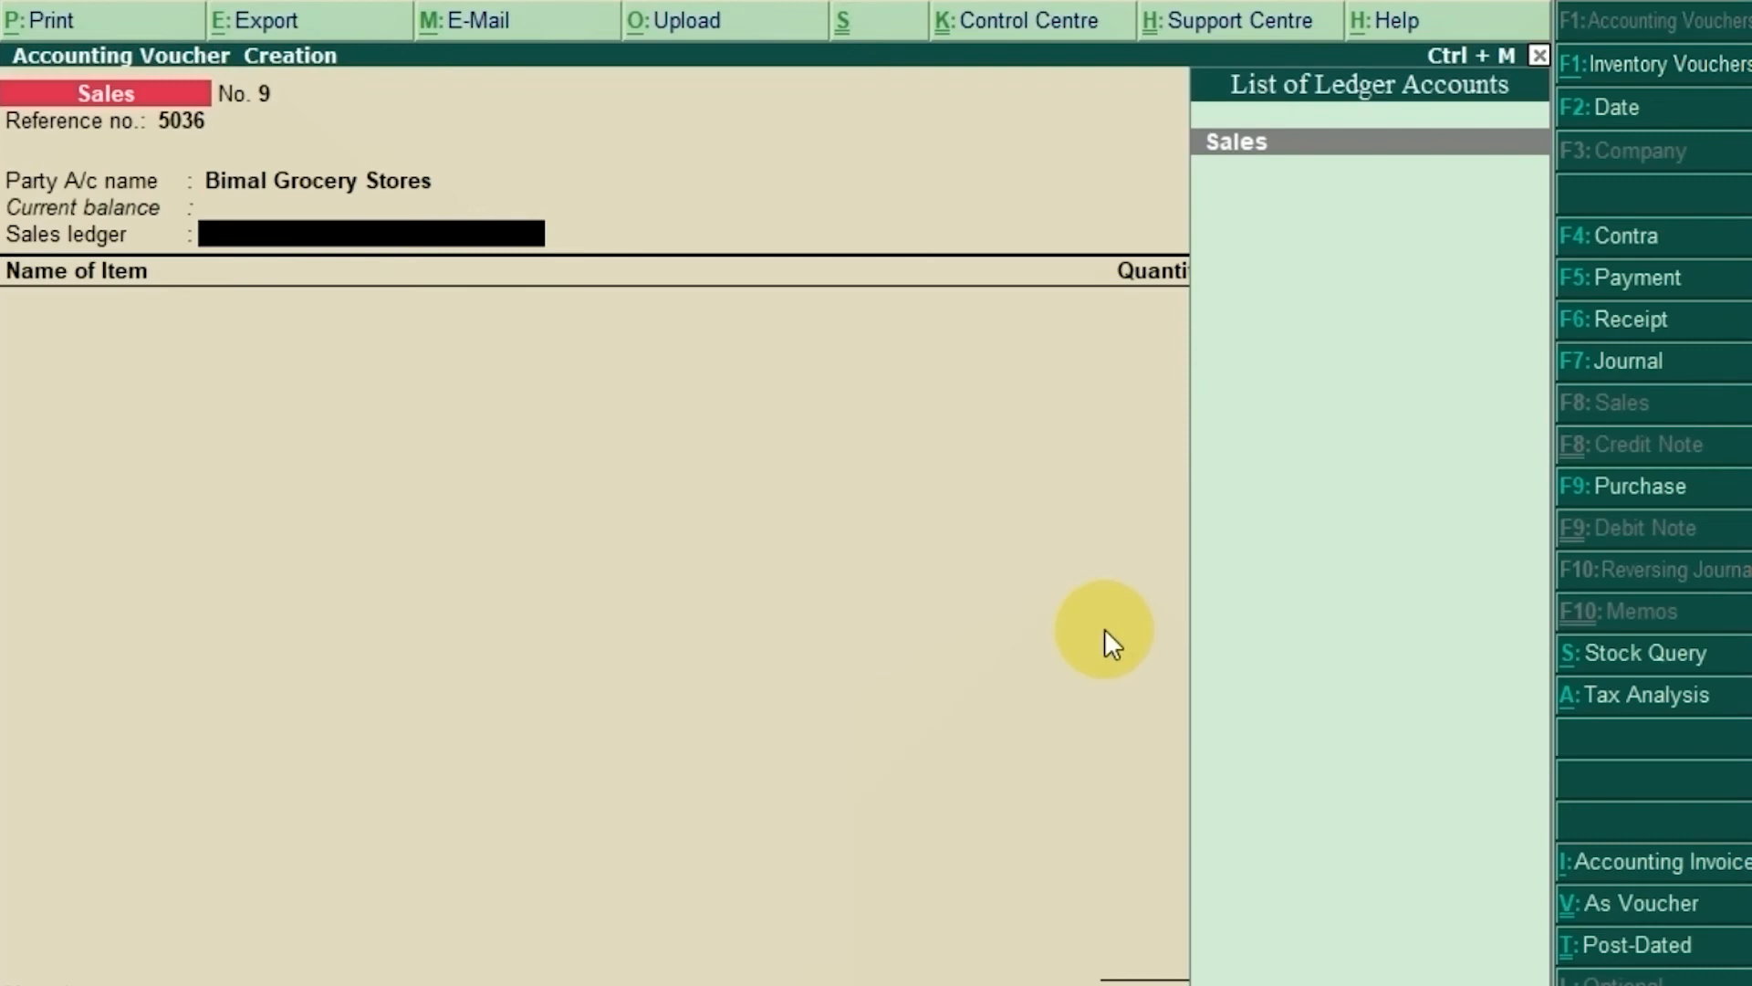
Step: Select the Sales ledger and bill Onion(50Kg.) at 4 bags × 1,485, amounting to 5,940.00
type("Sales")
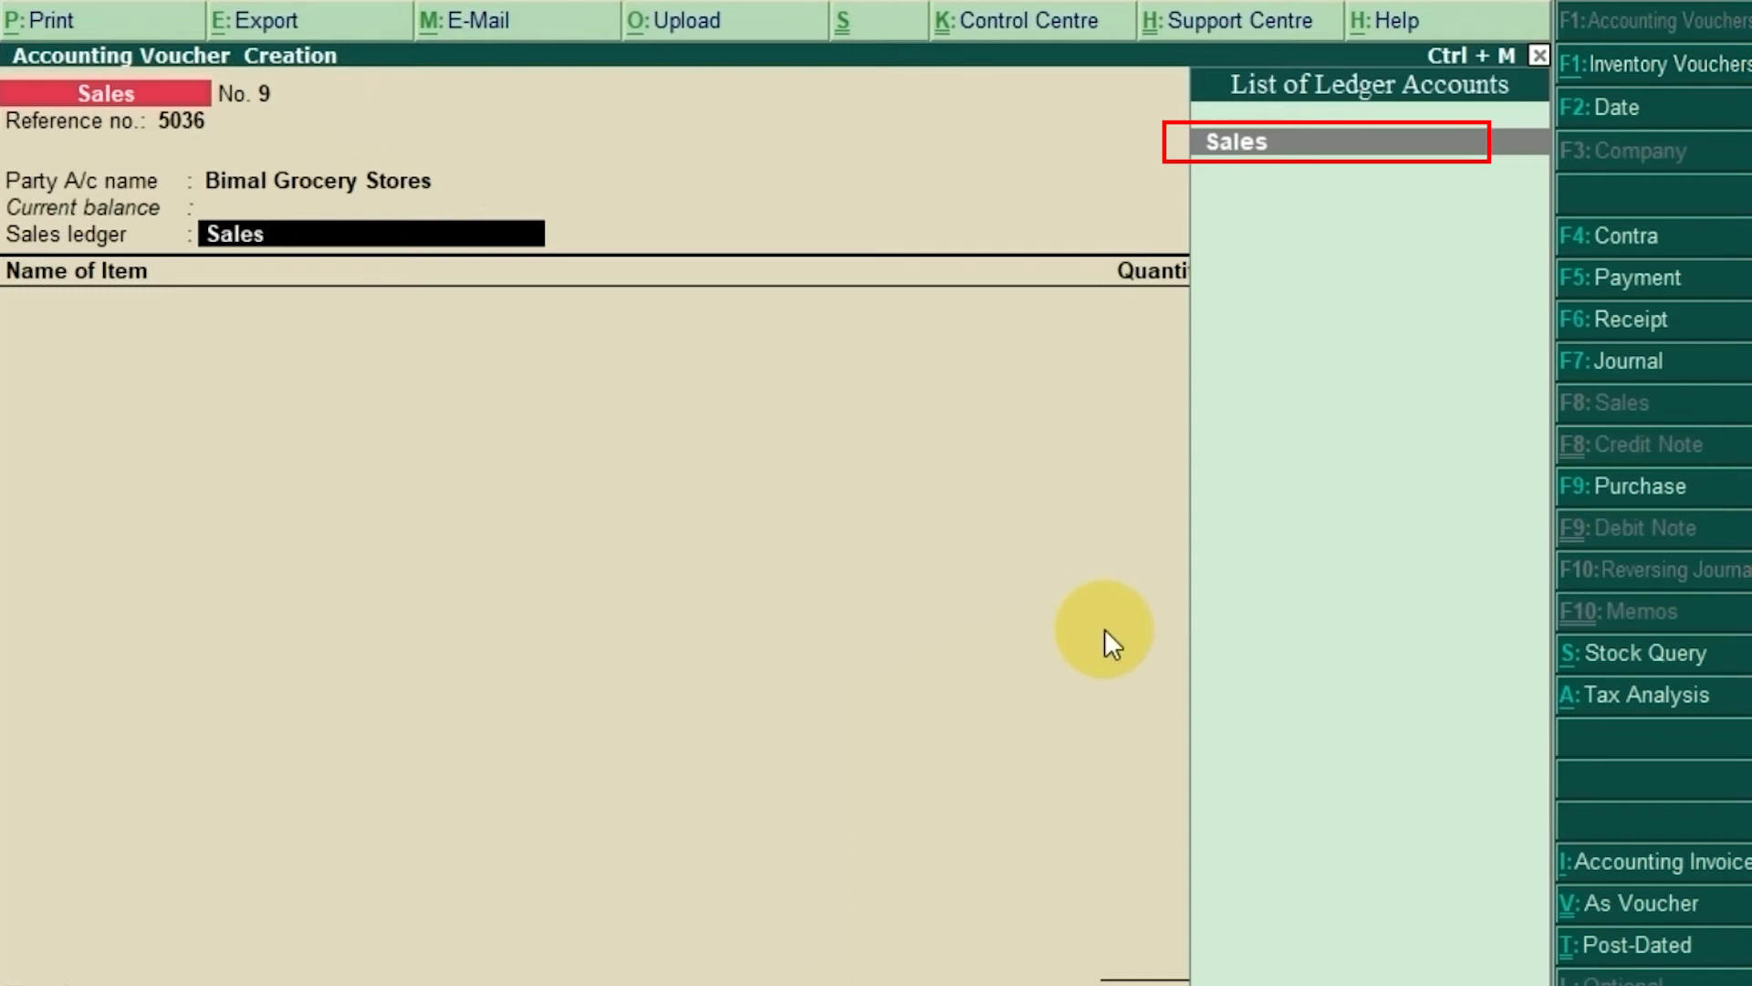
key("Return")
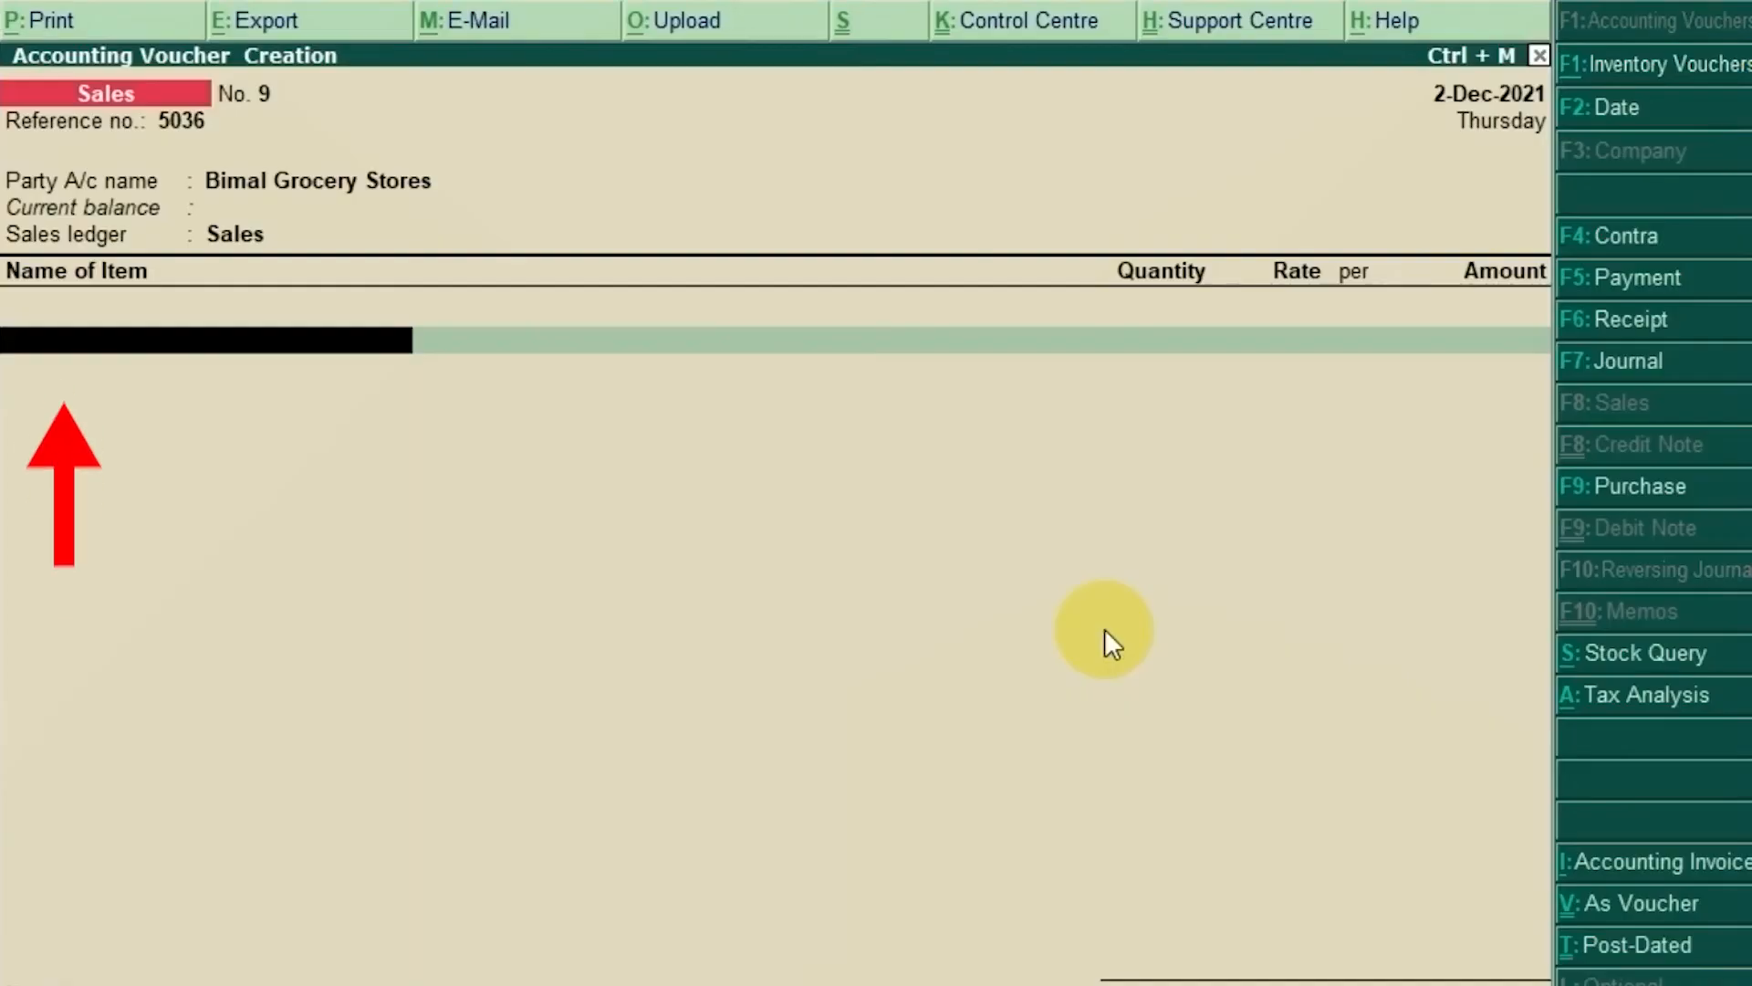
type("O")
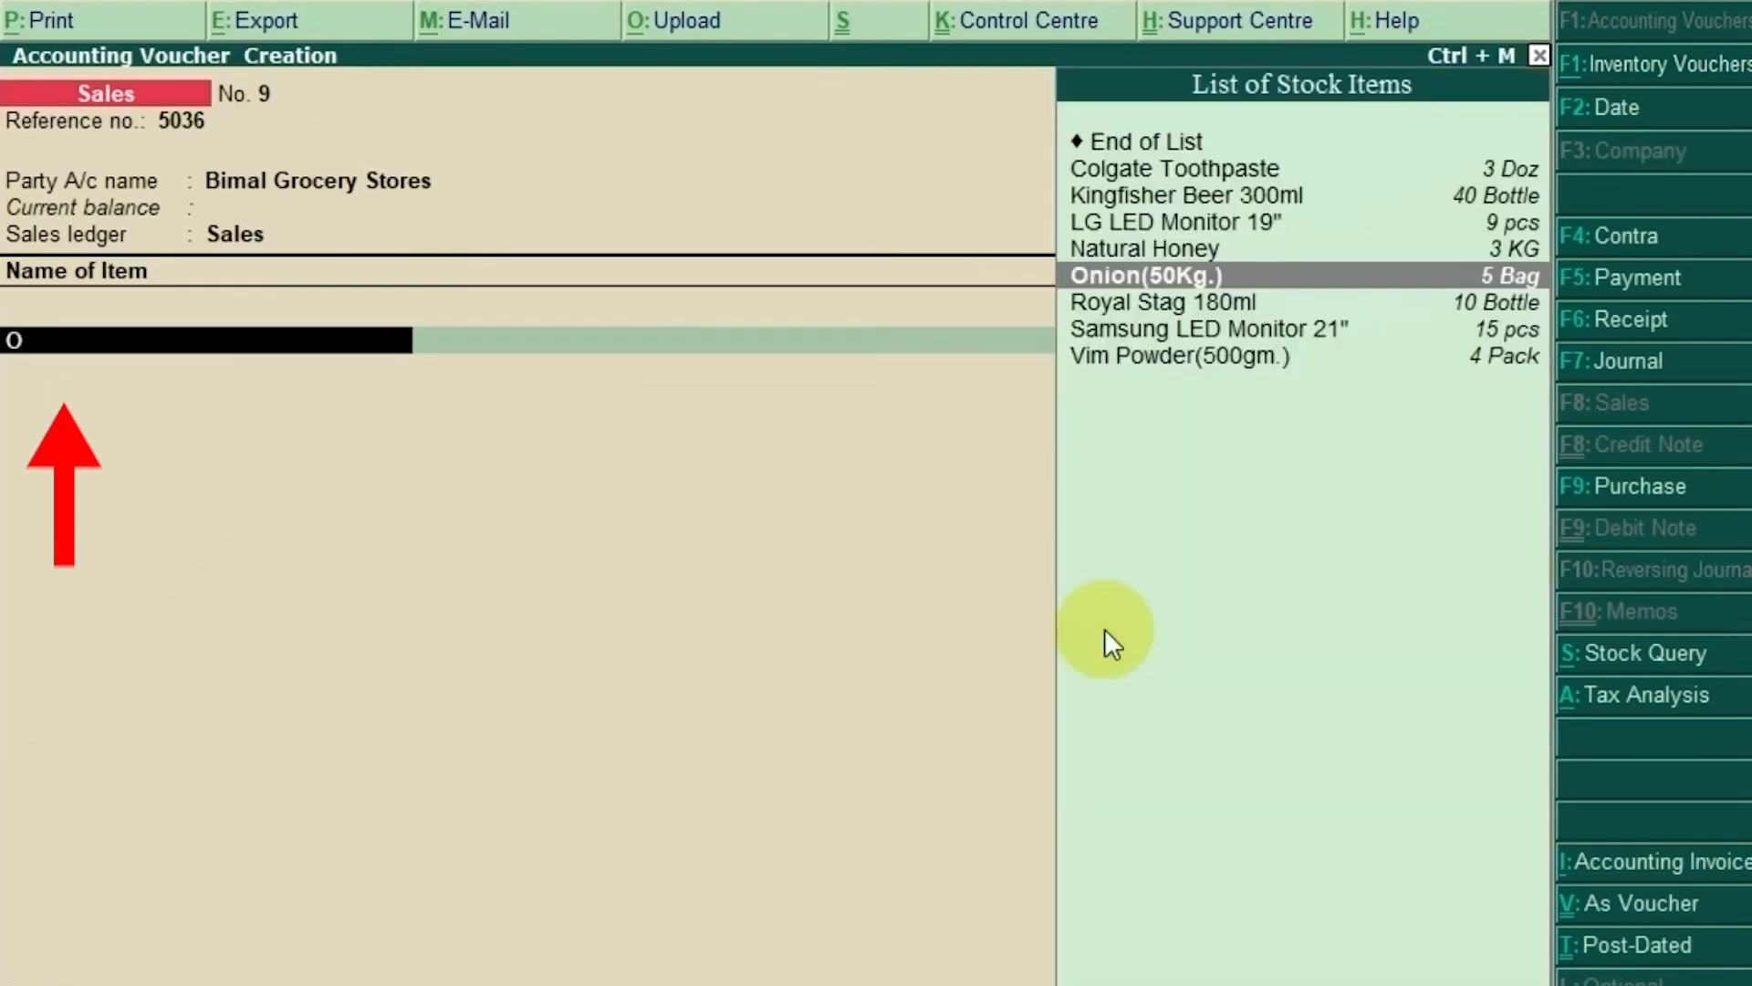
type("nion")
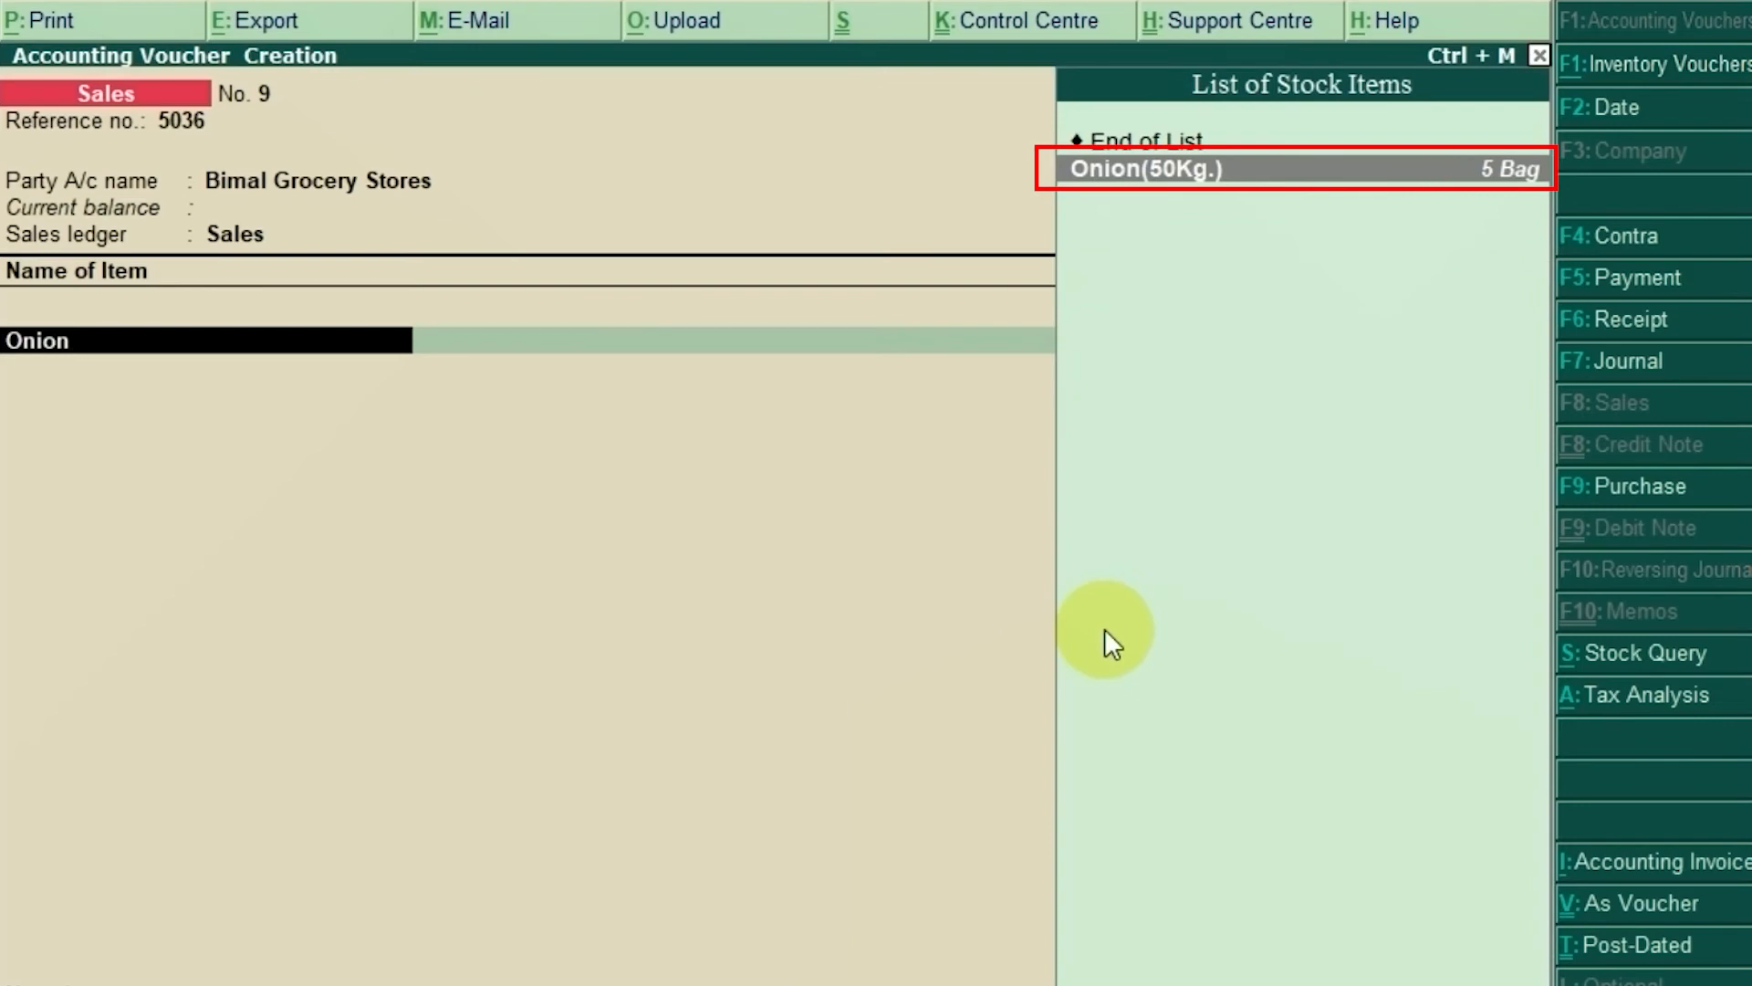
key("Return")
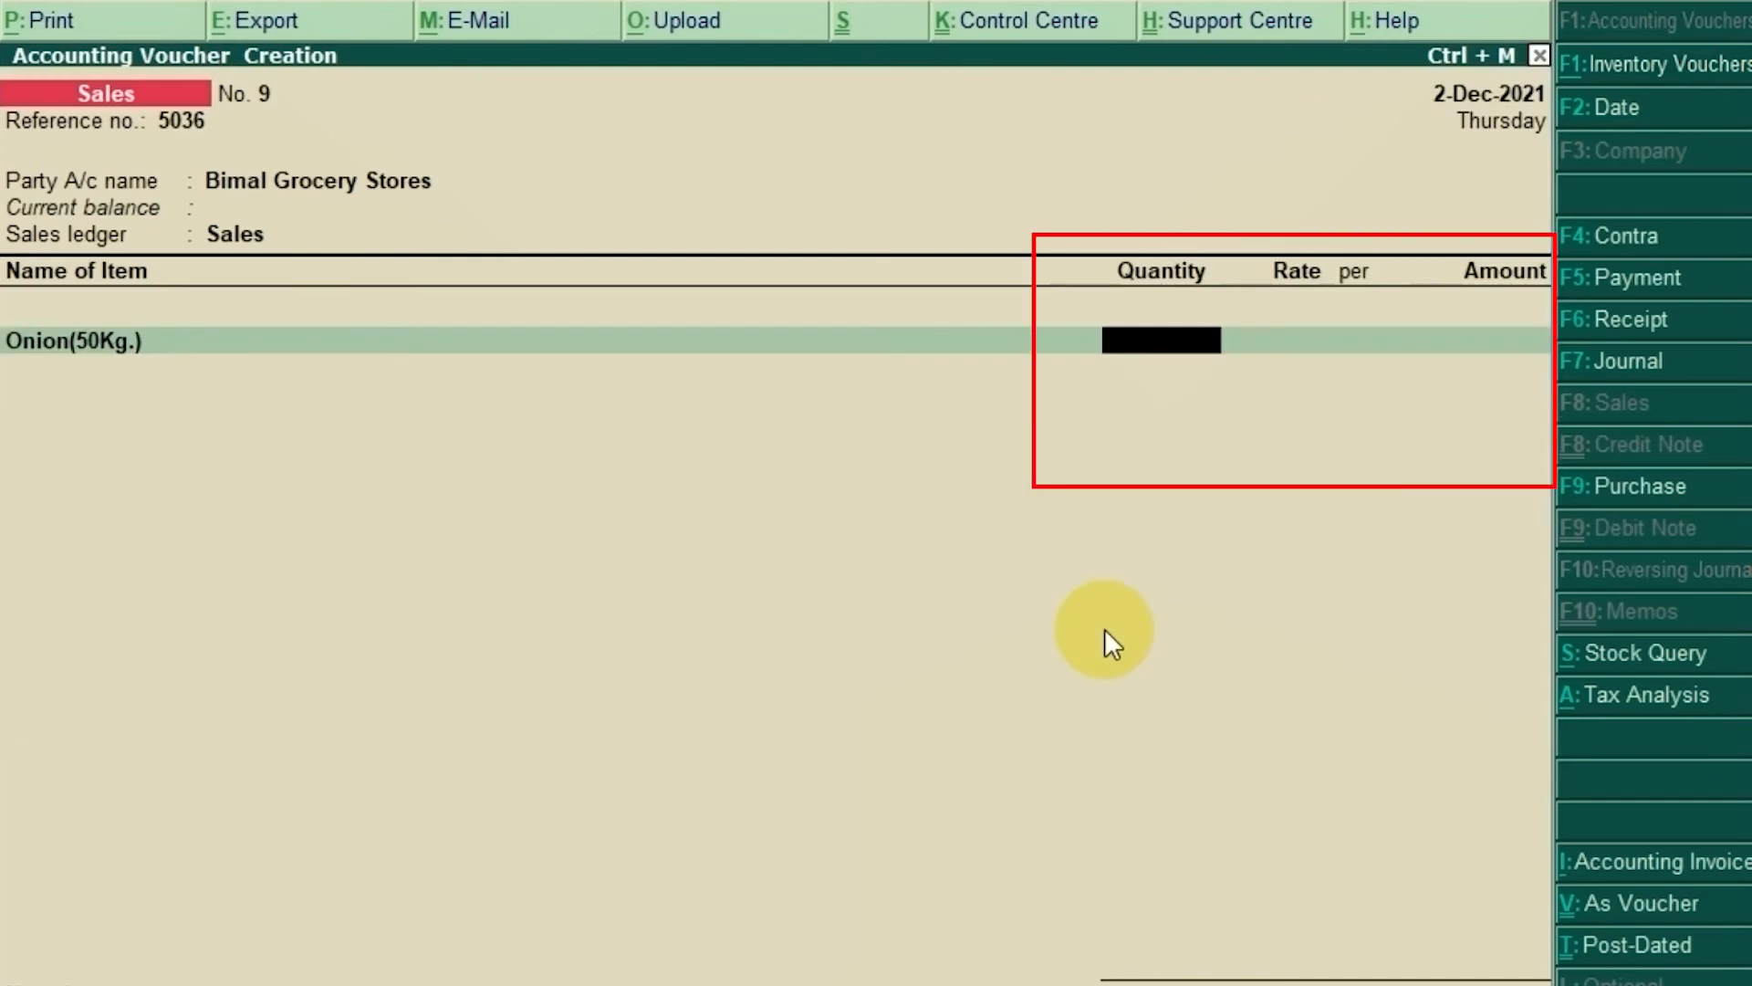
type("4")
key("Return")
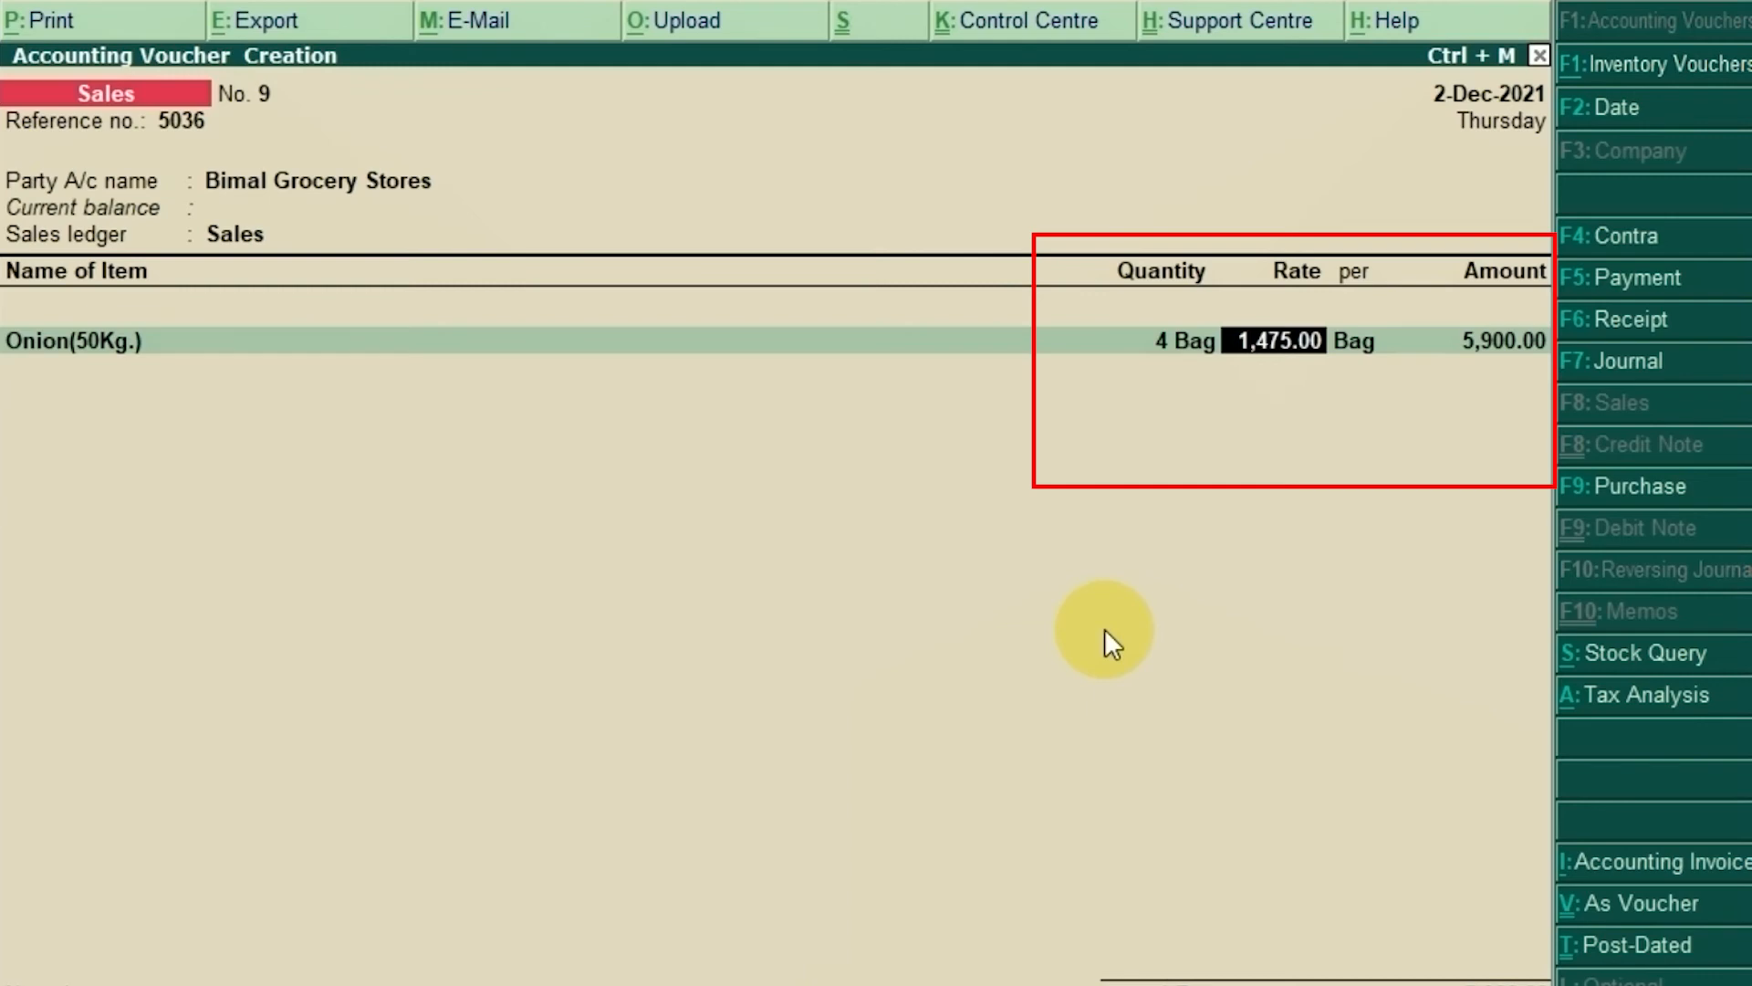
type("1485")
key("Return")
key("Return")
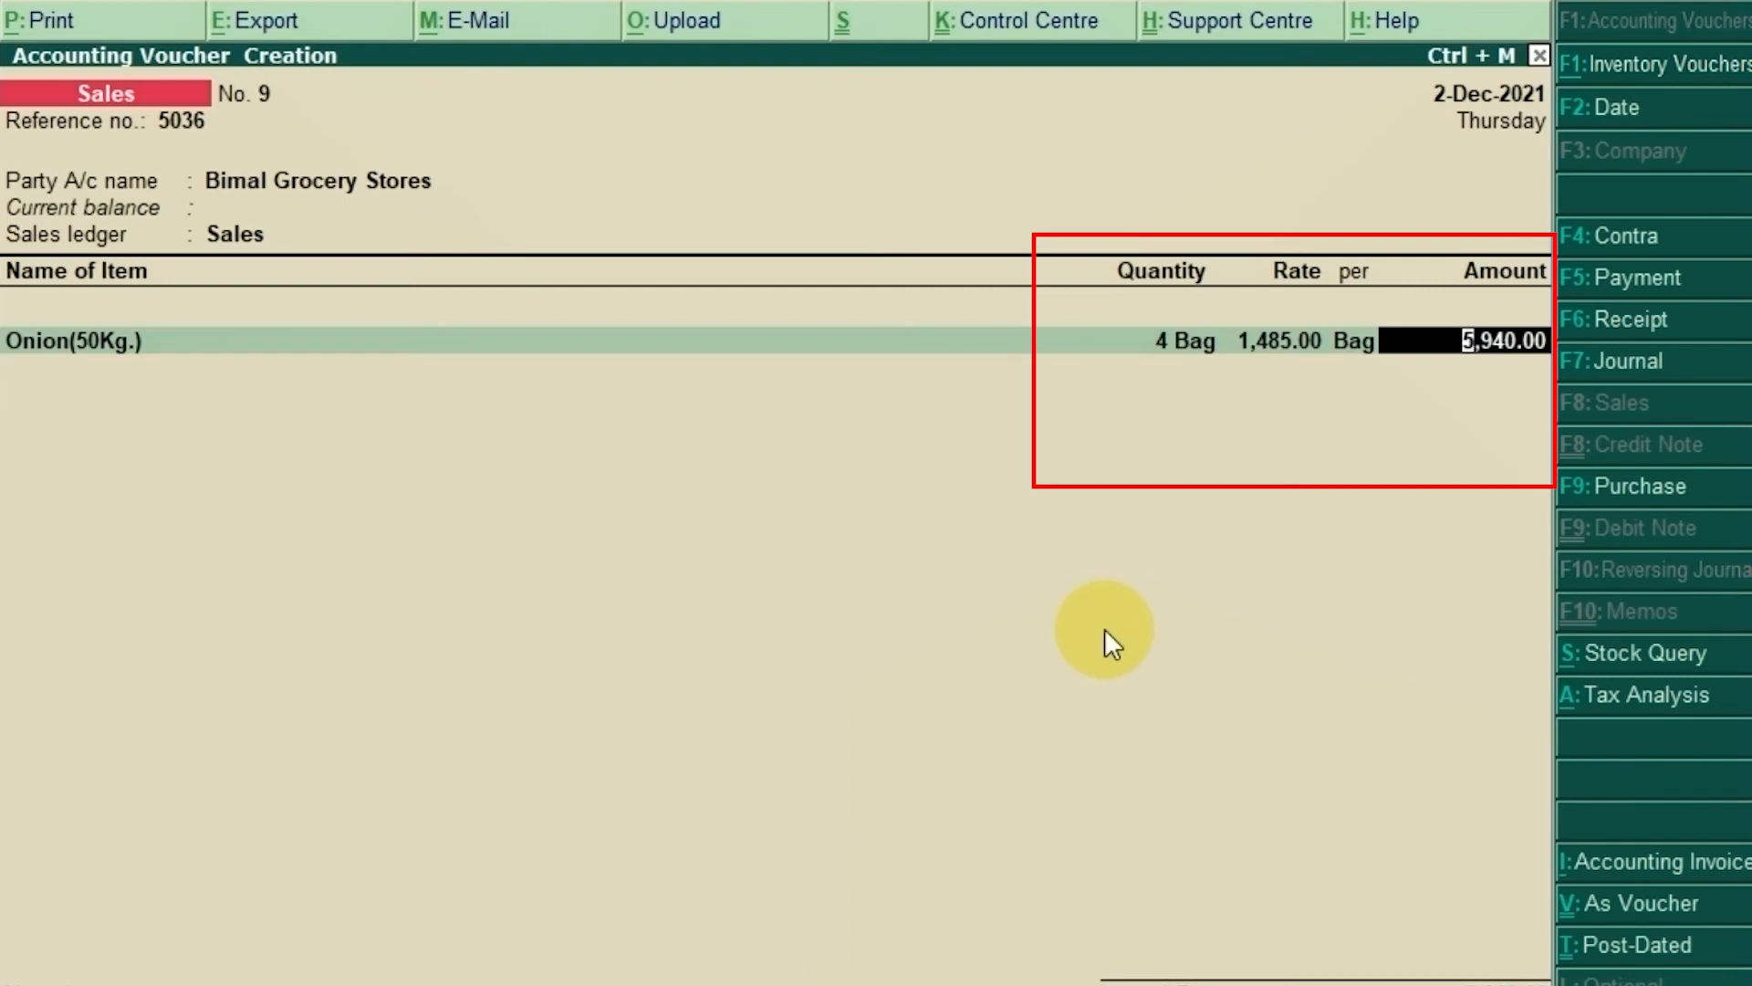
key("Return")
key("Return")
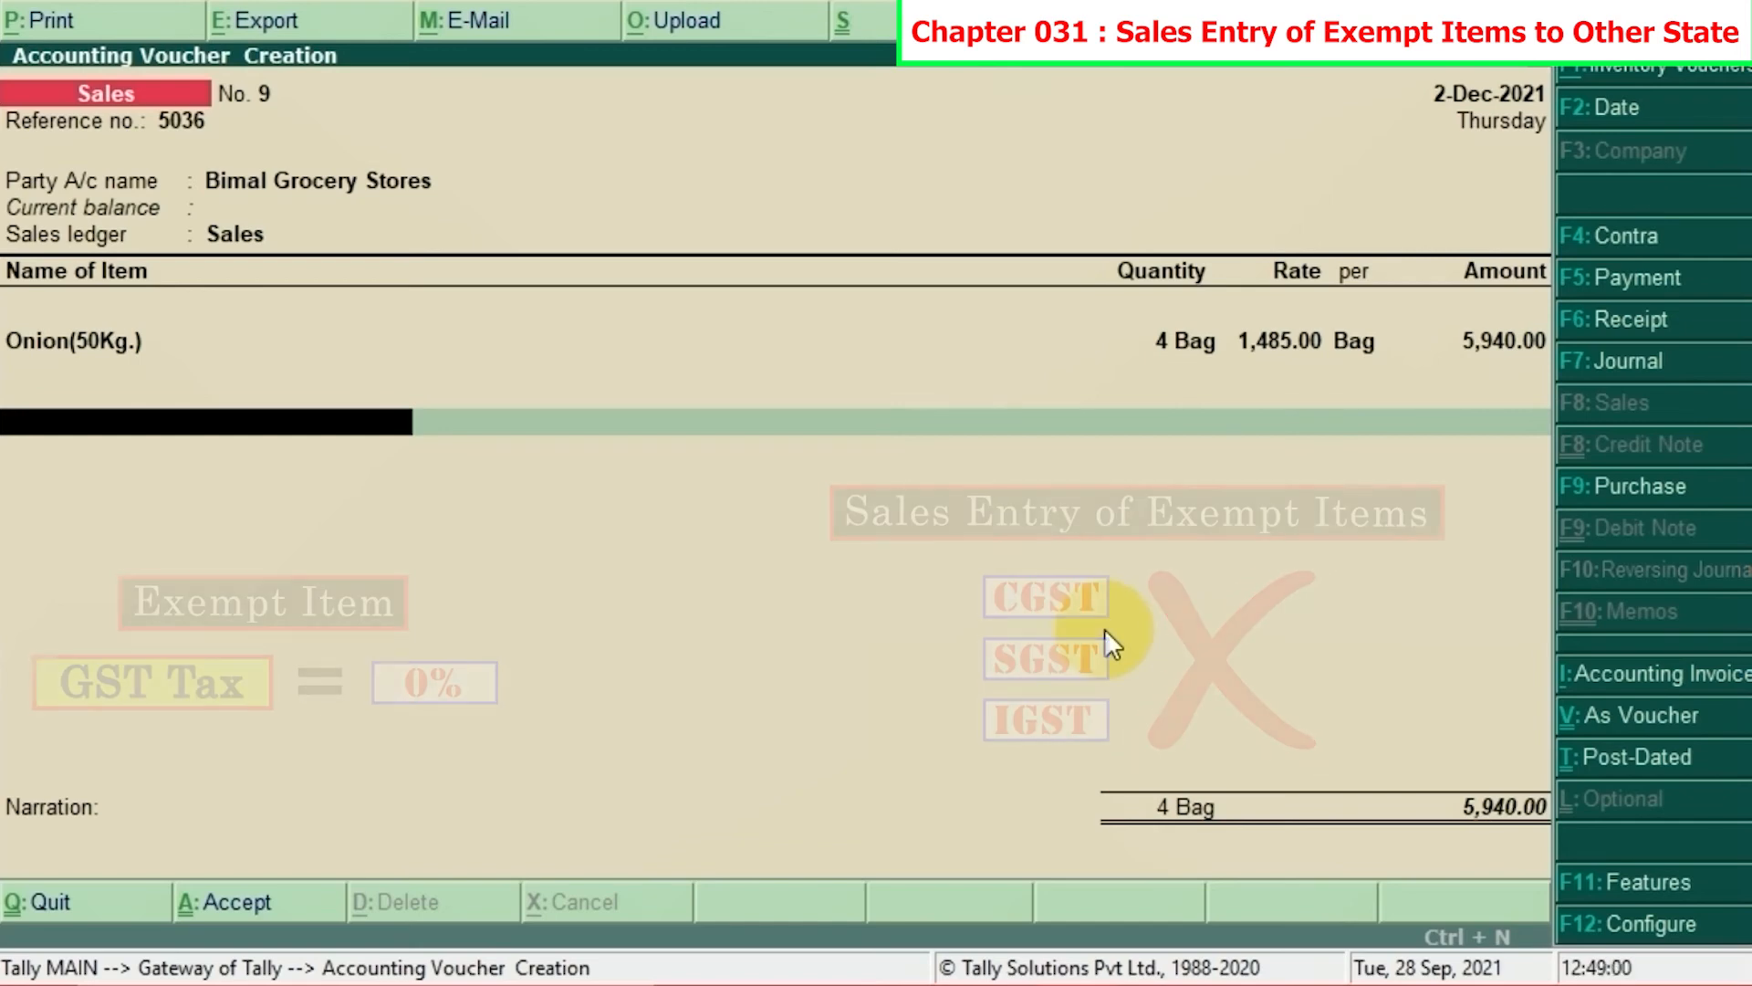
Step: End the item list, add narration 'Being the goods sold in credit', and accept voucher No. 9
key("Return")
key("Return")
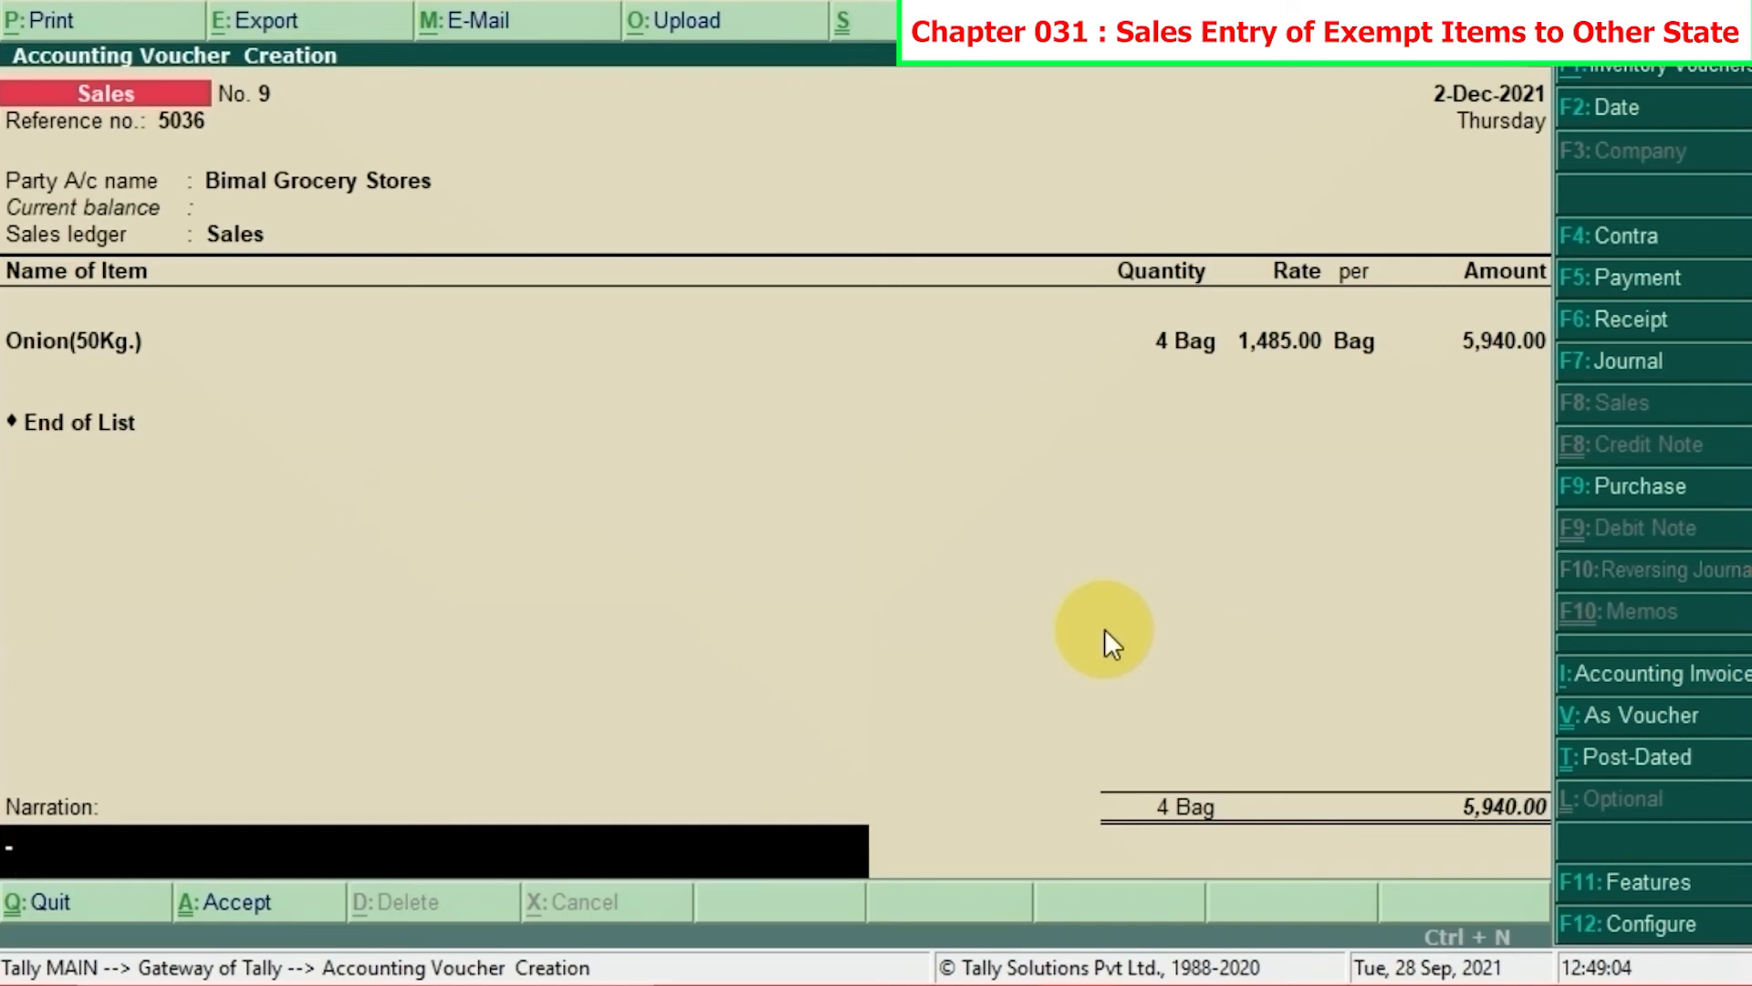
type("Being the goods")
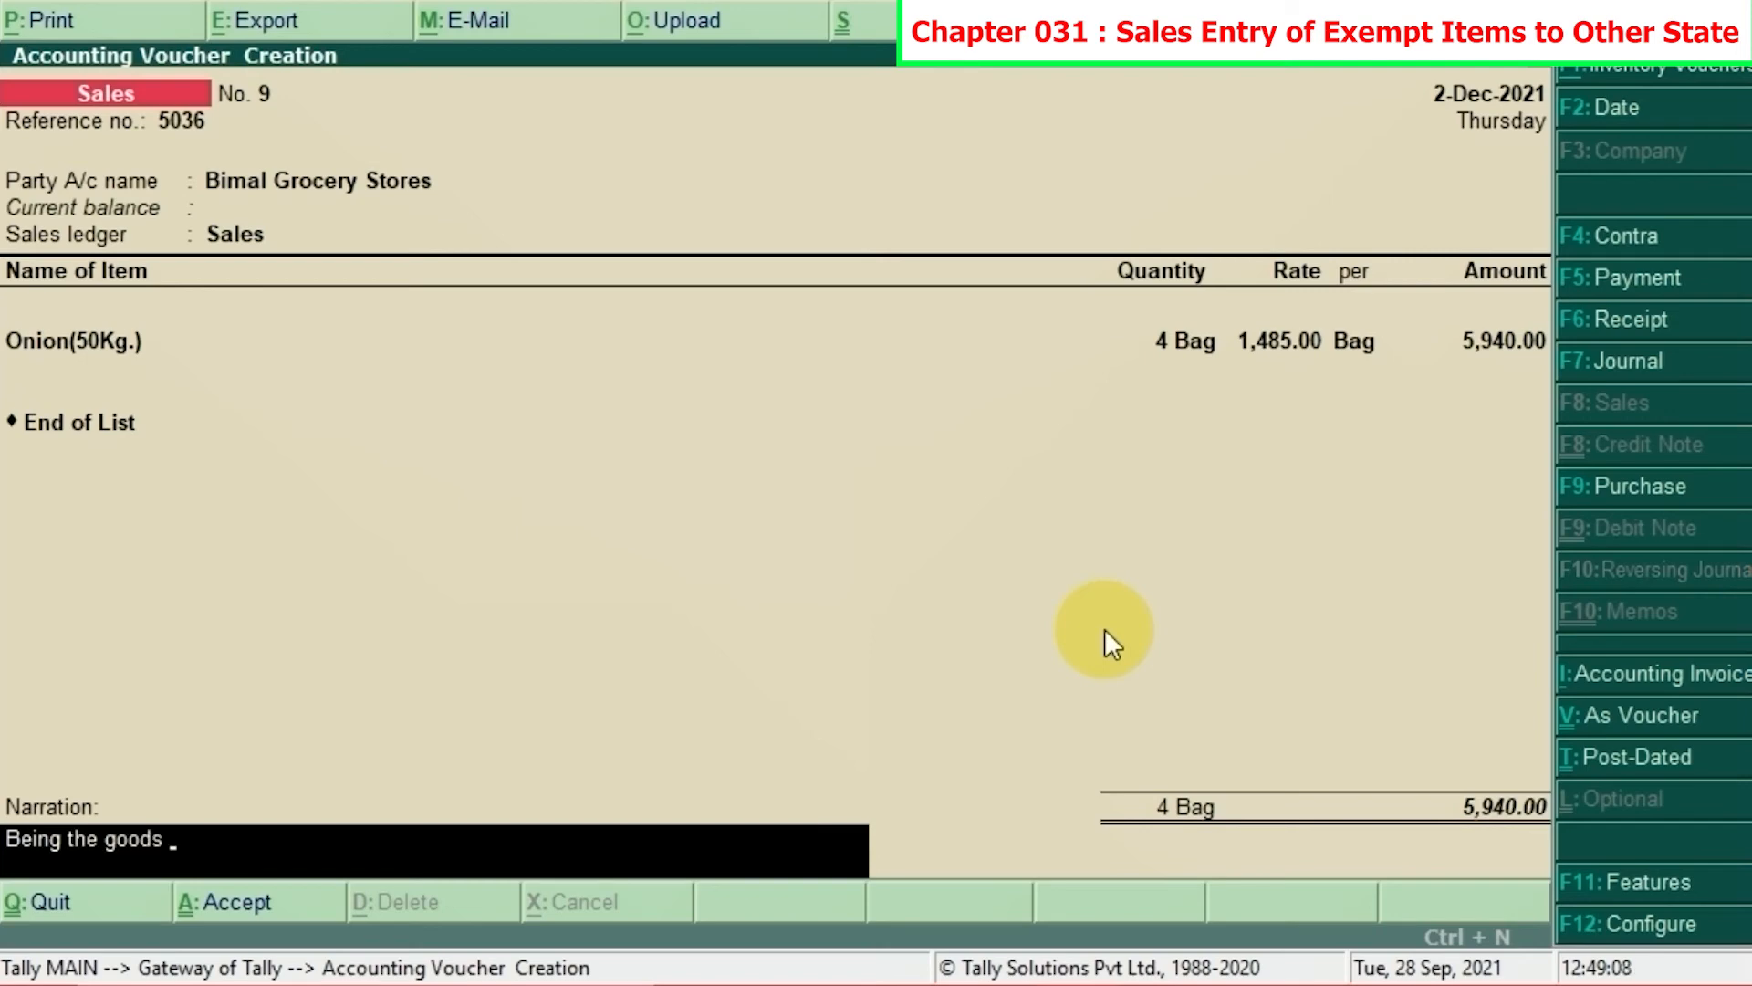
type(" sold in credit")
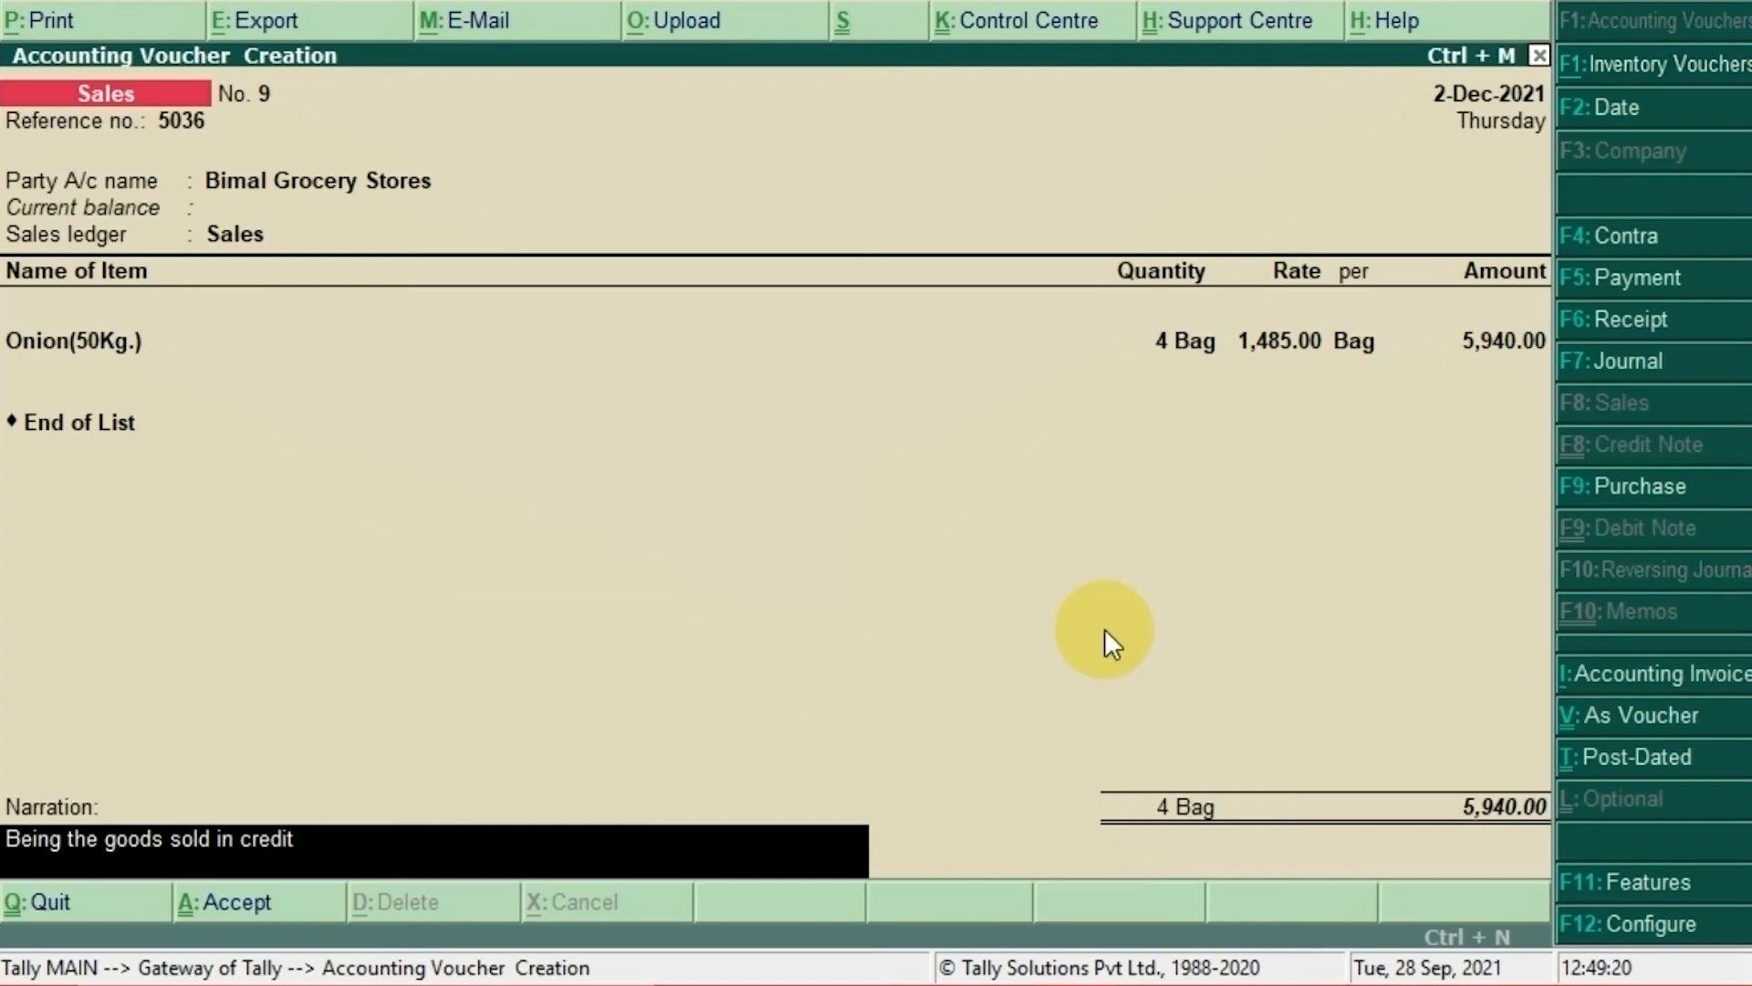
key("Return")
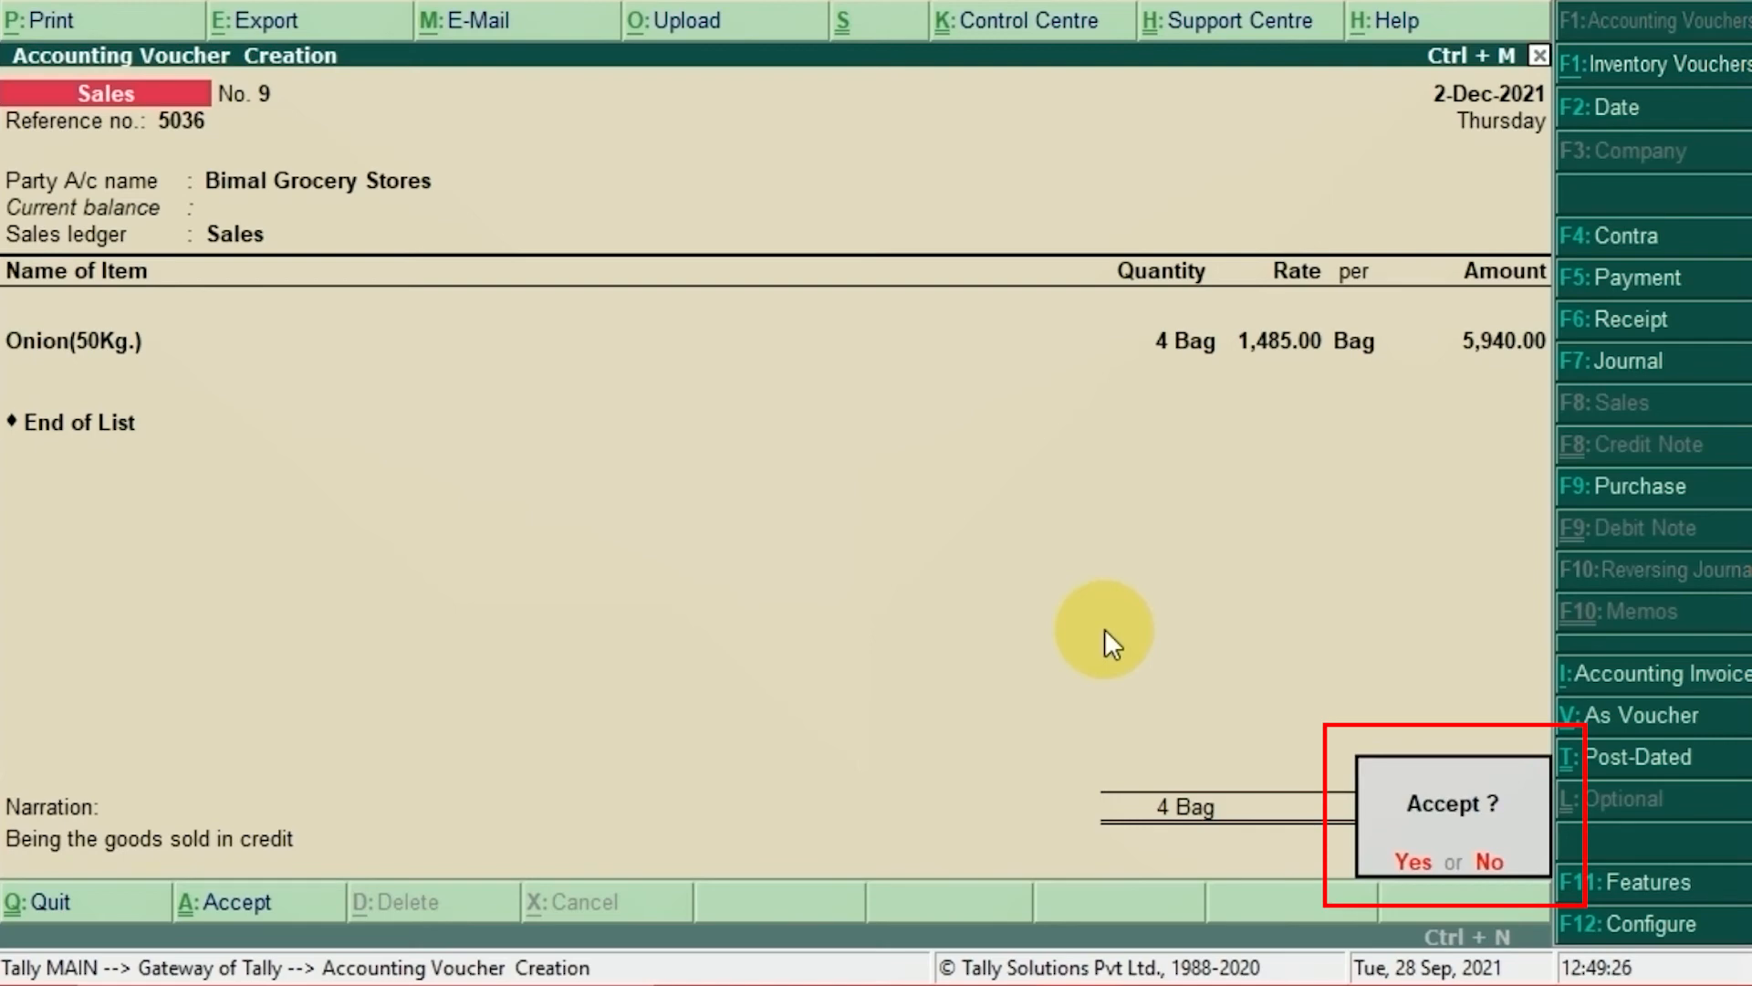
key("y")
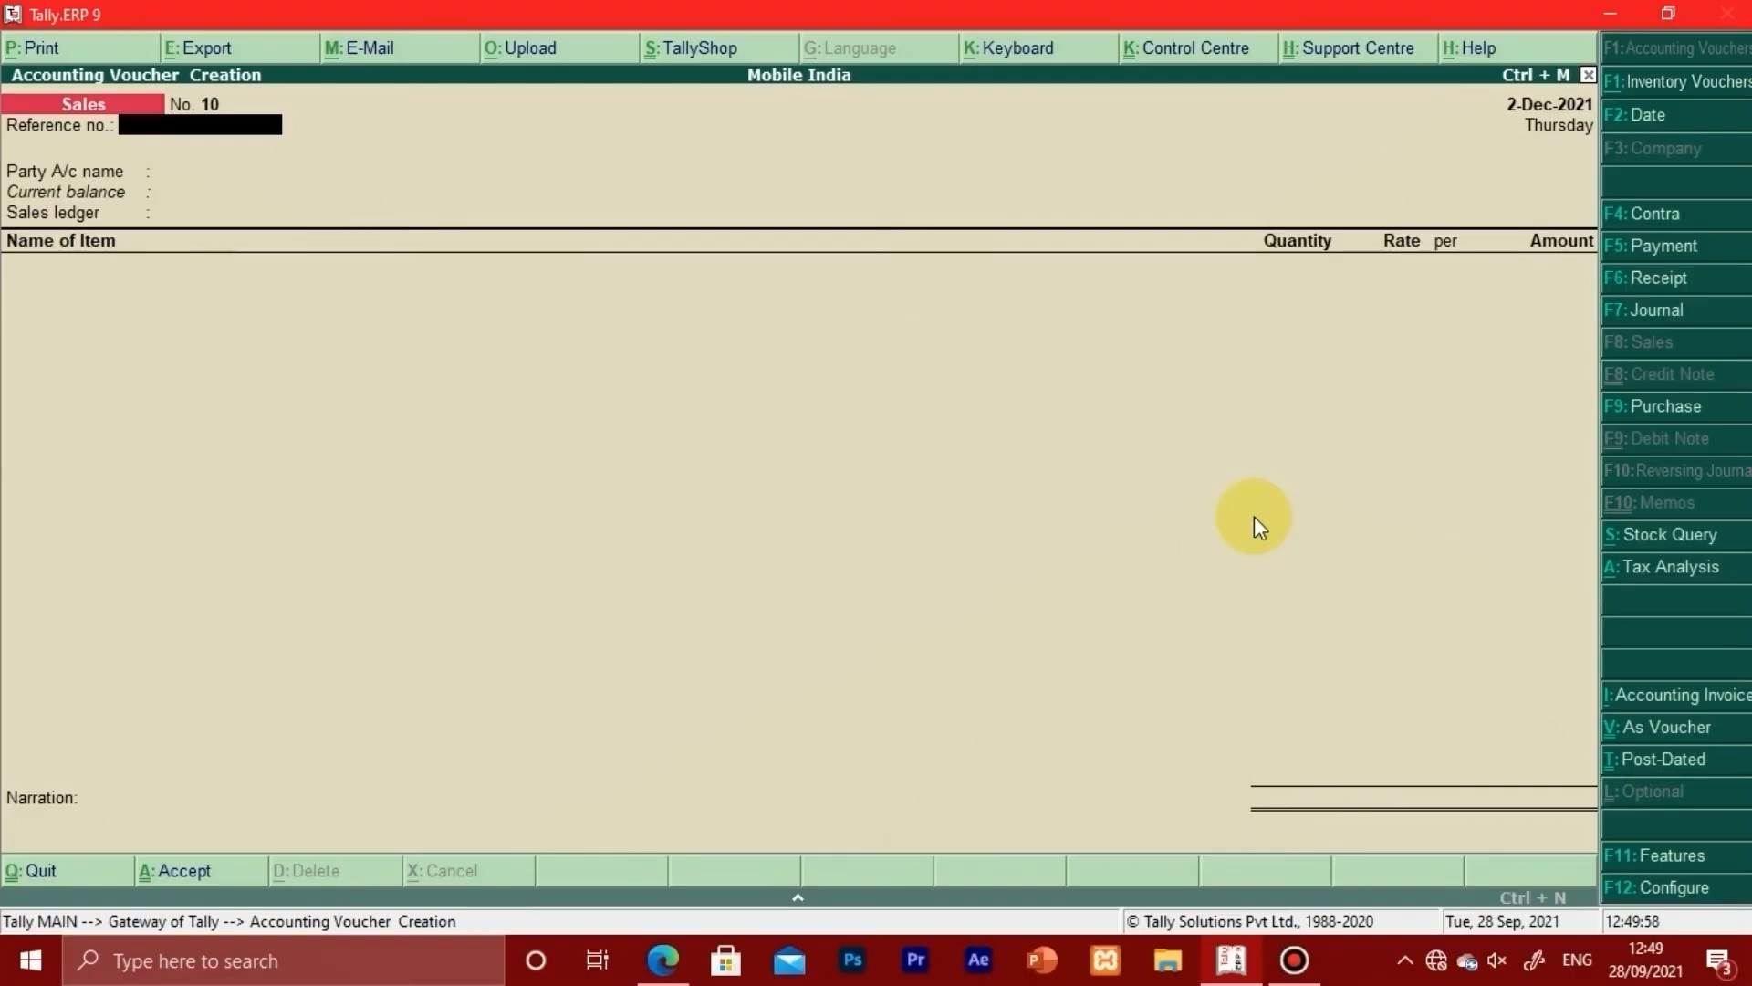
Step: Quit voucher entry and open Display > Account Books > Sales Register, reviewing September and December
key("Escape")
key("Return")
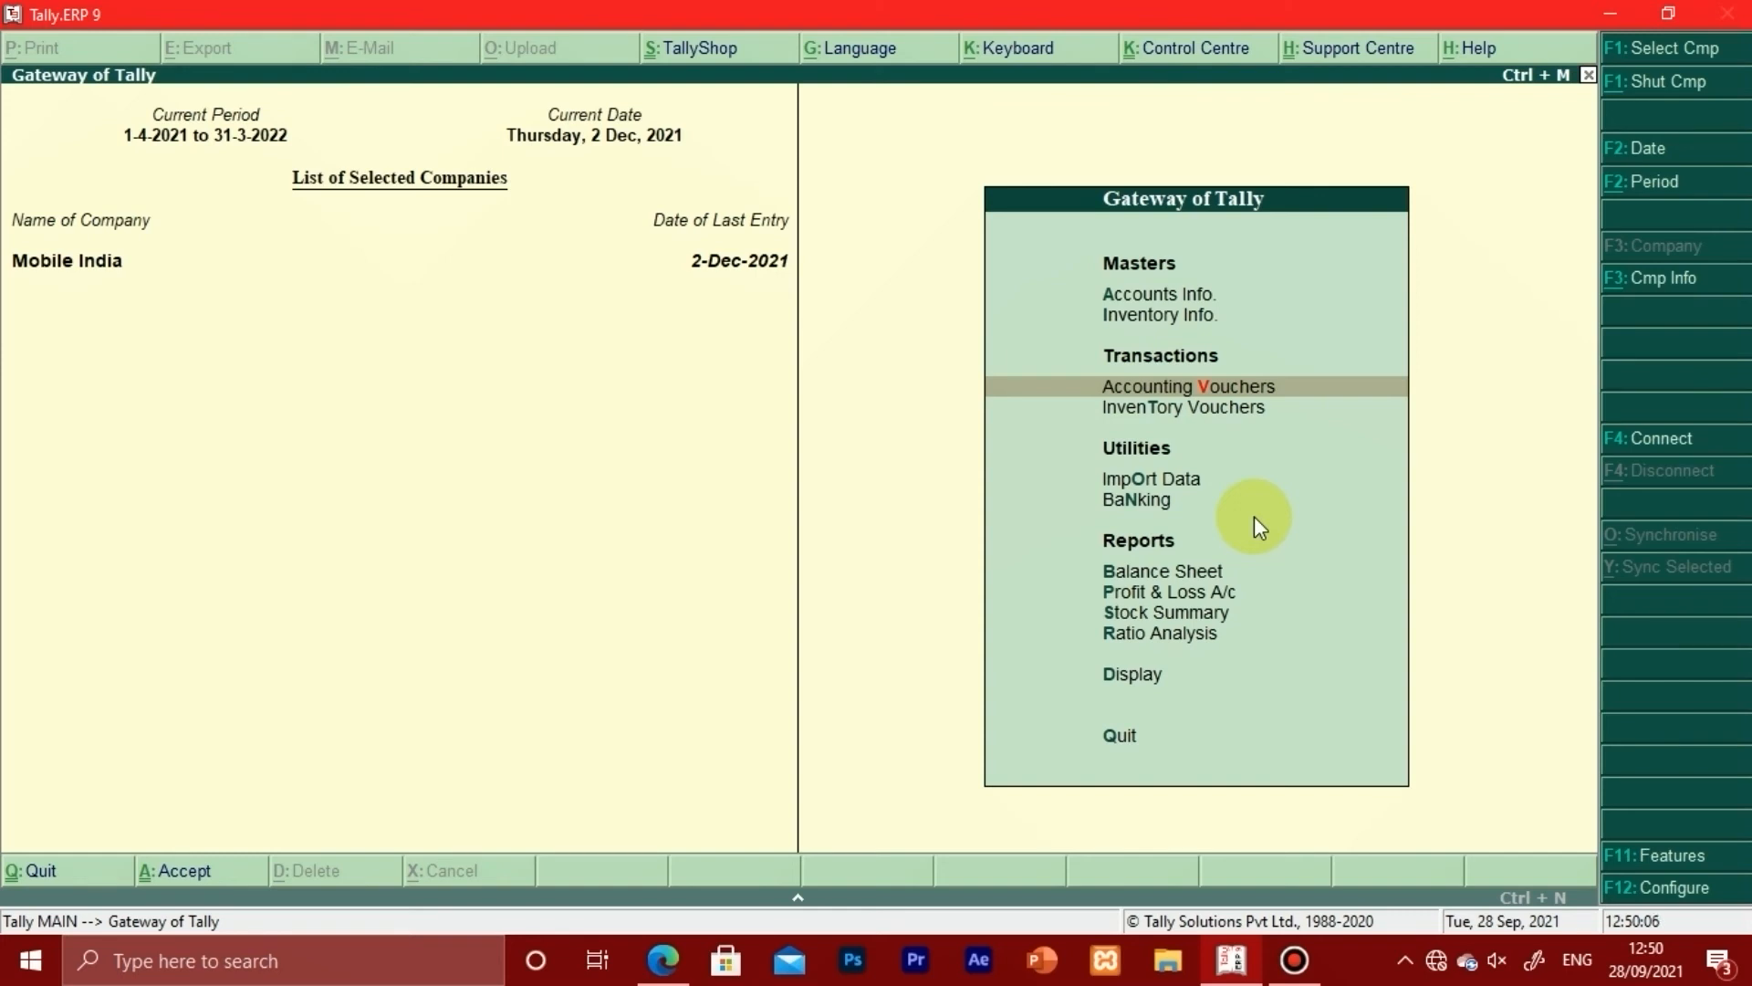
key("d")
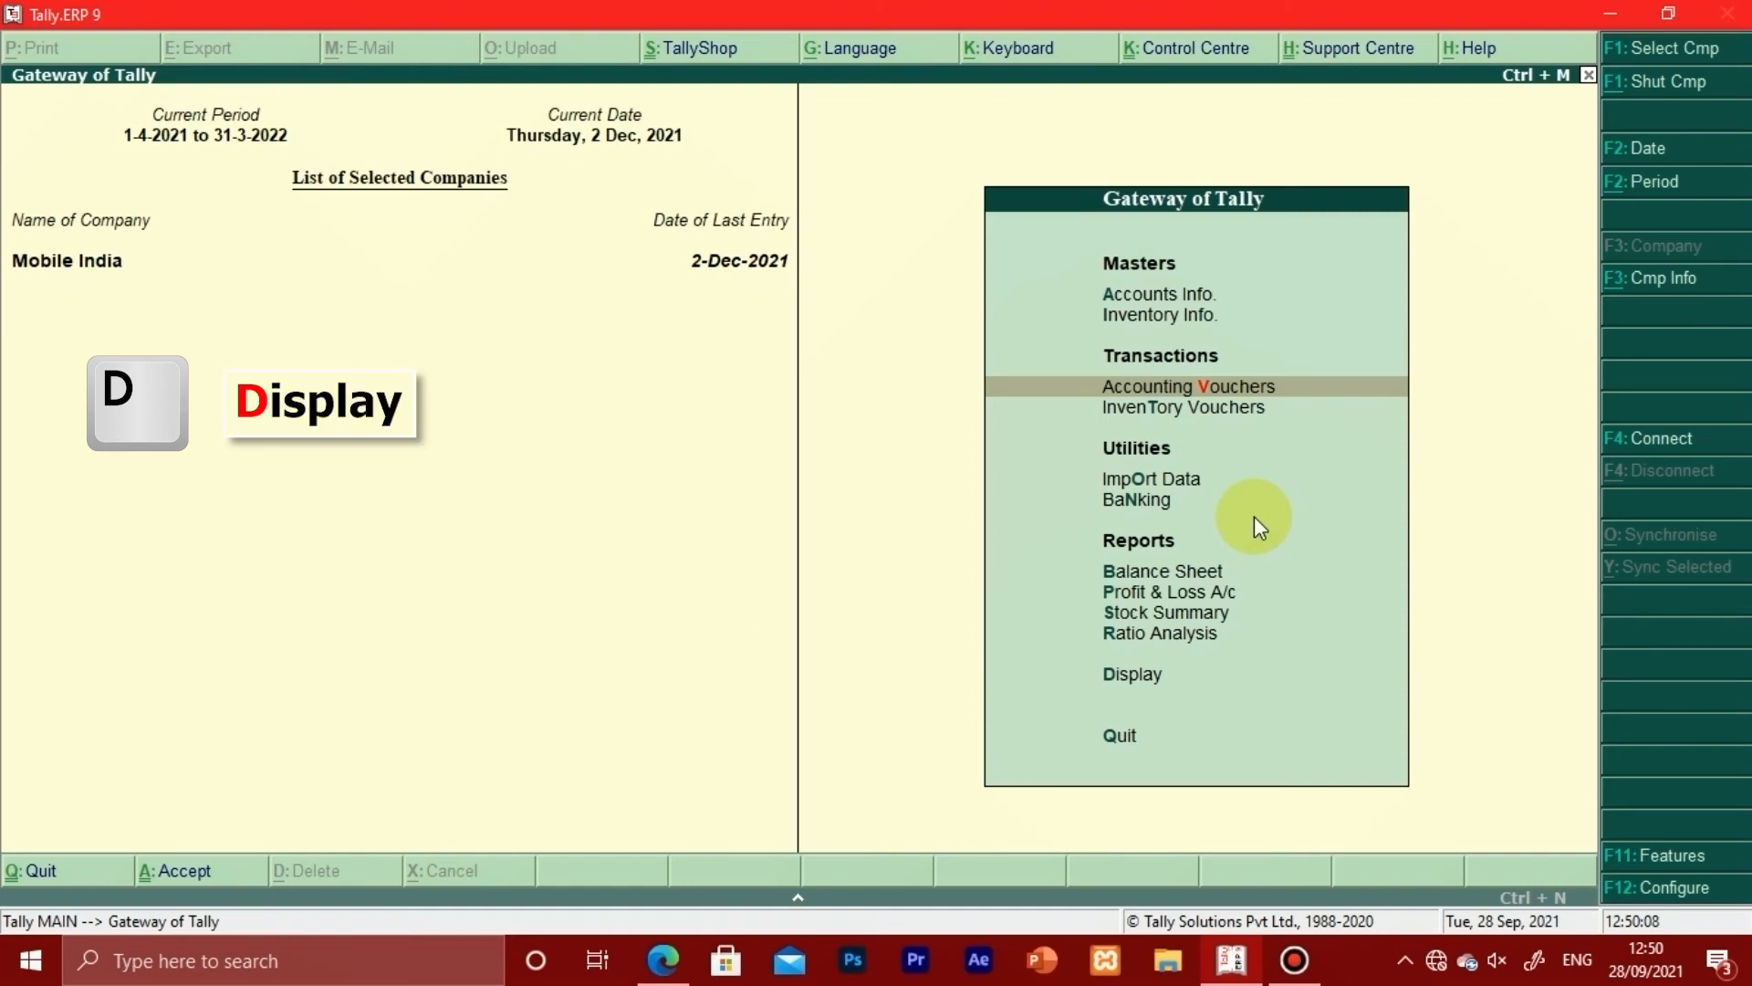
key("a")
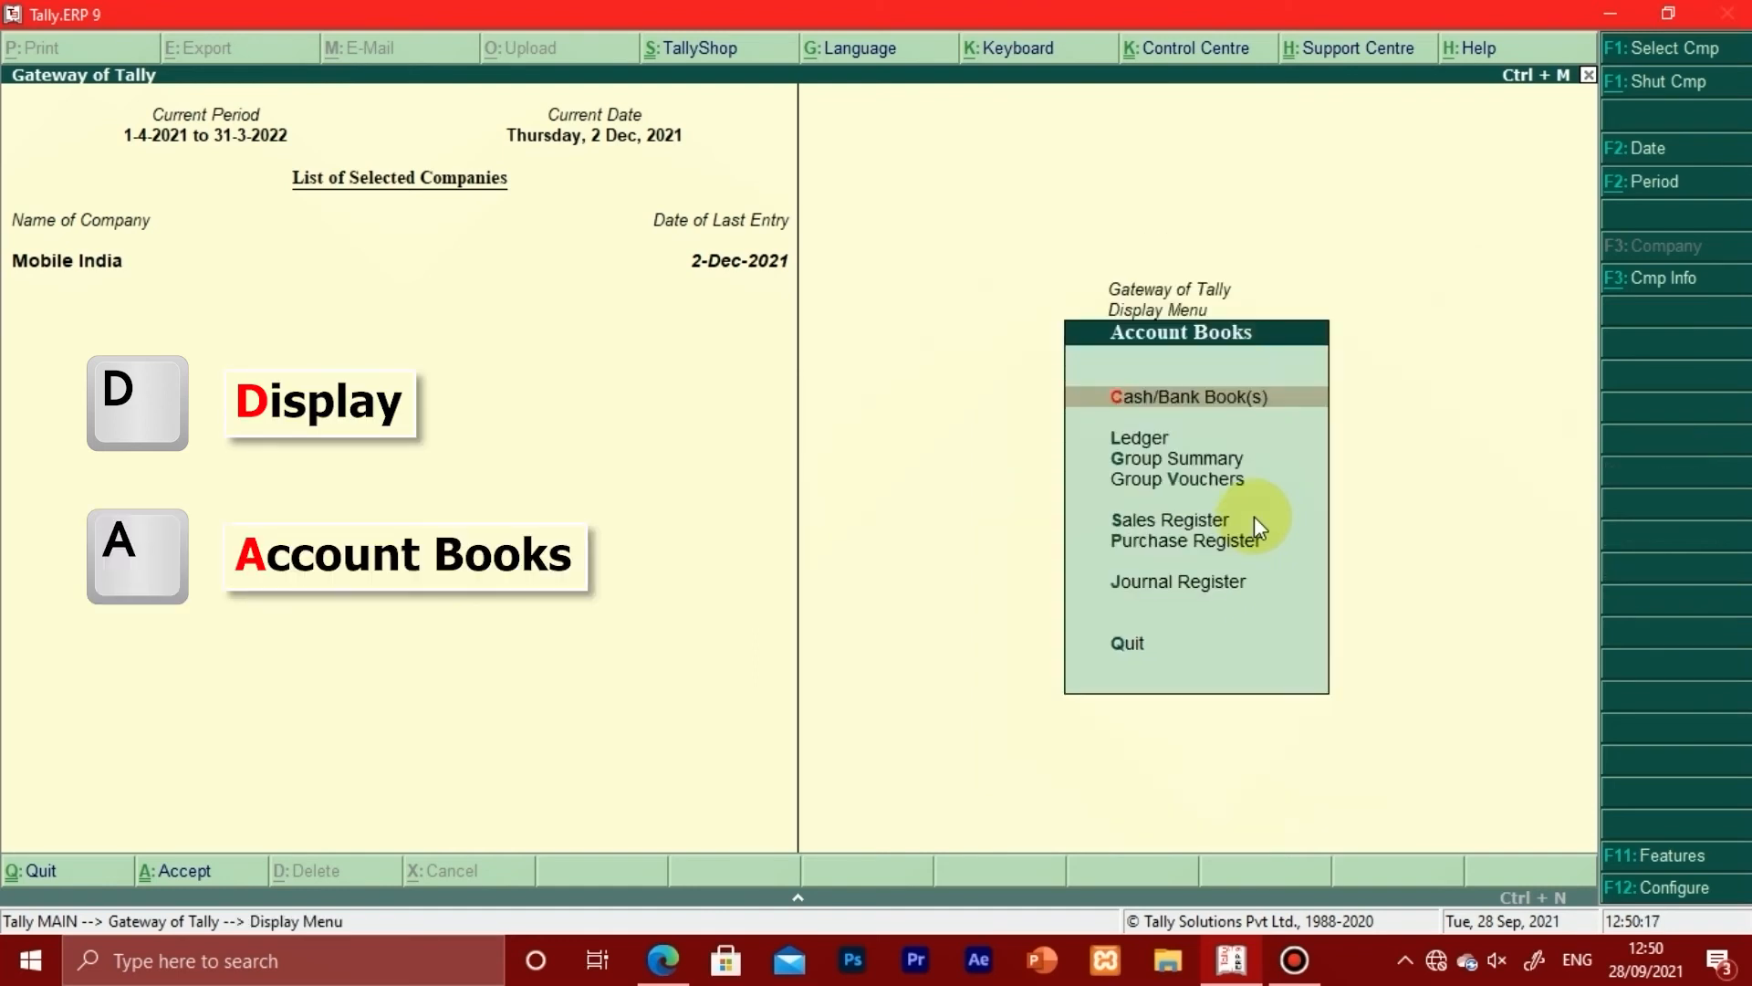
key("s")
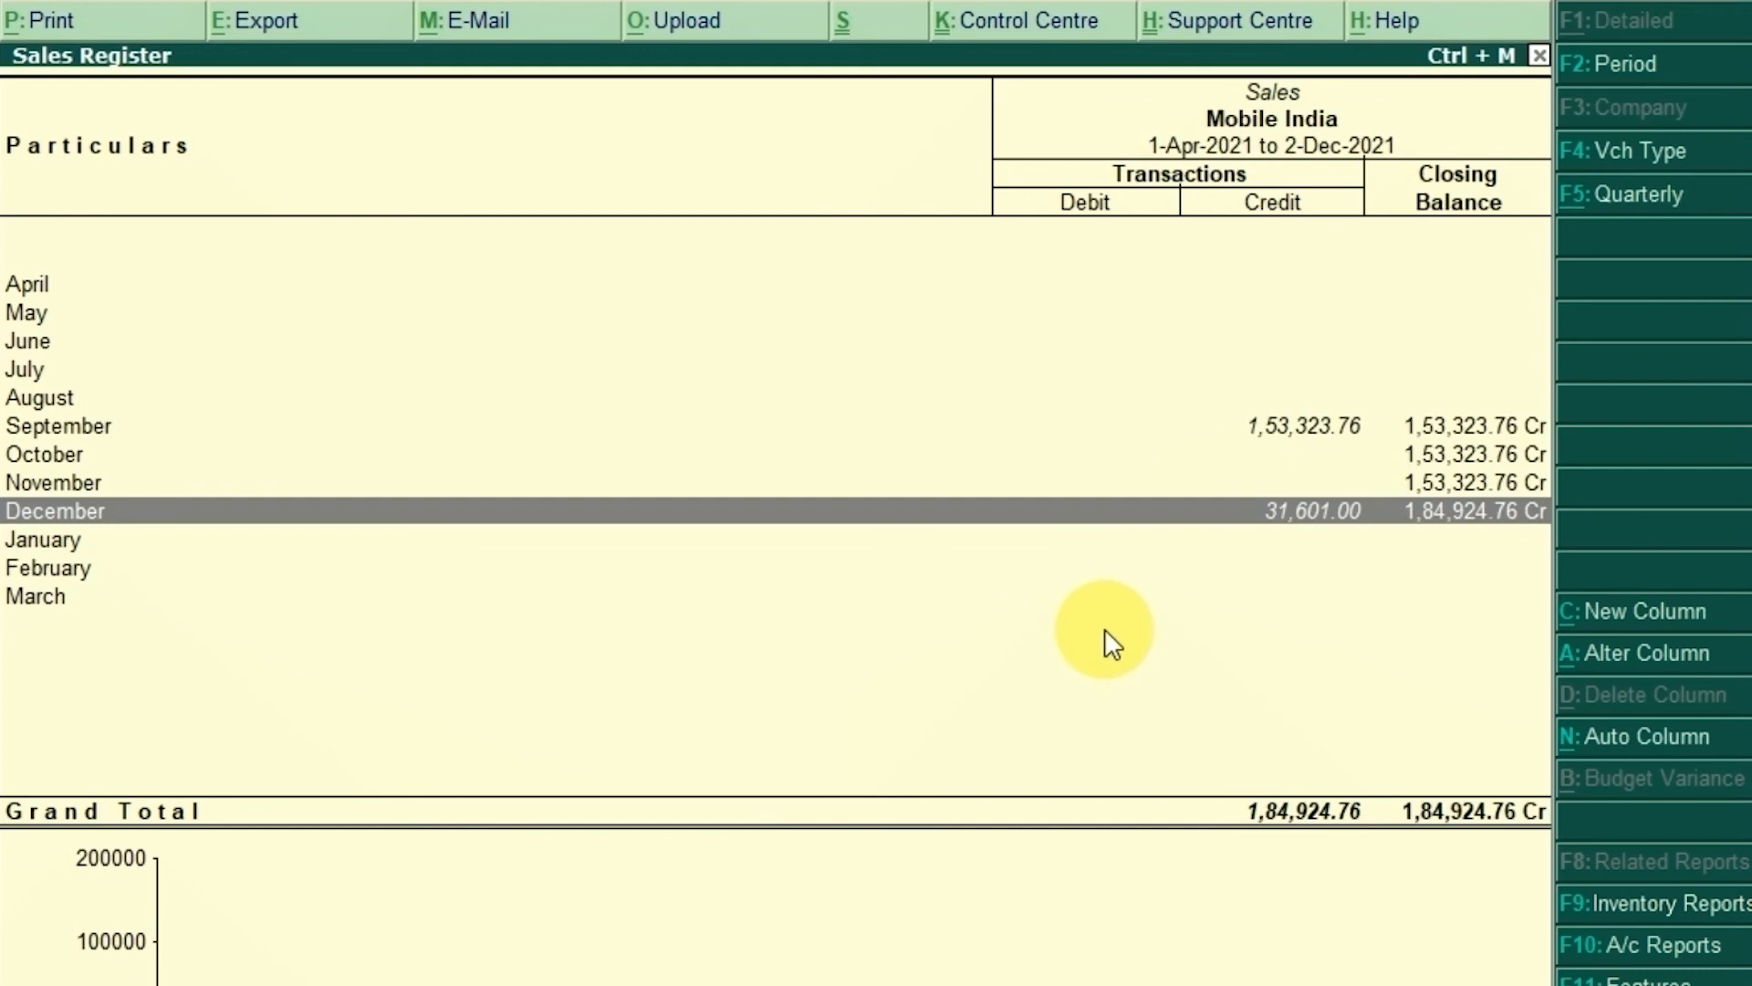
key("Up")
key("Up")
key("Up")
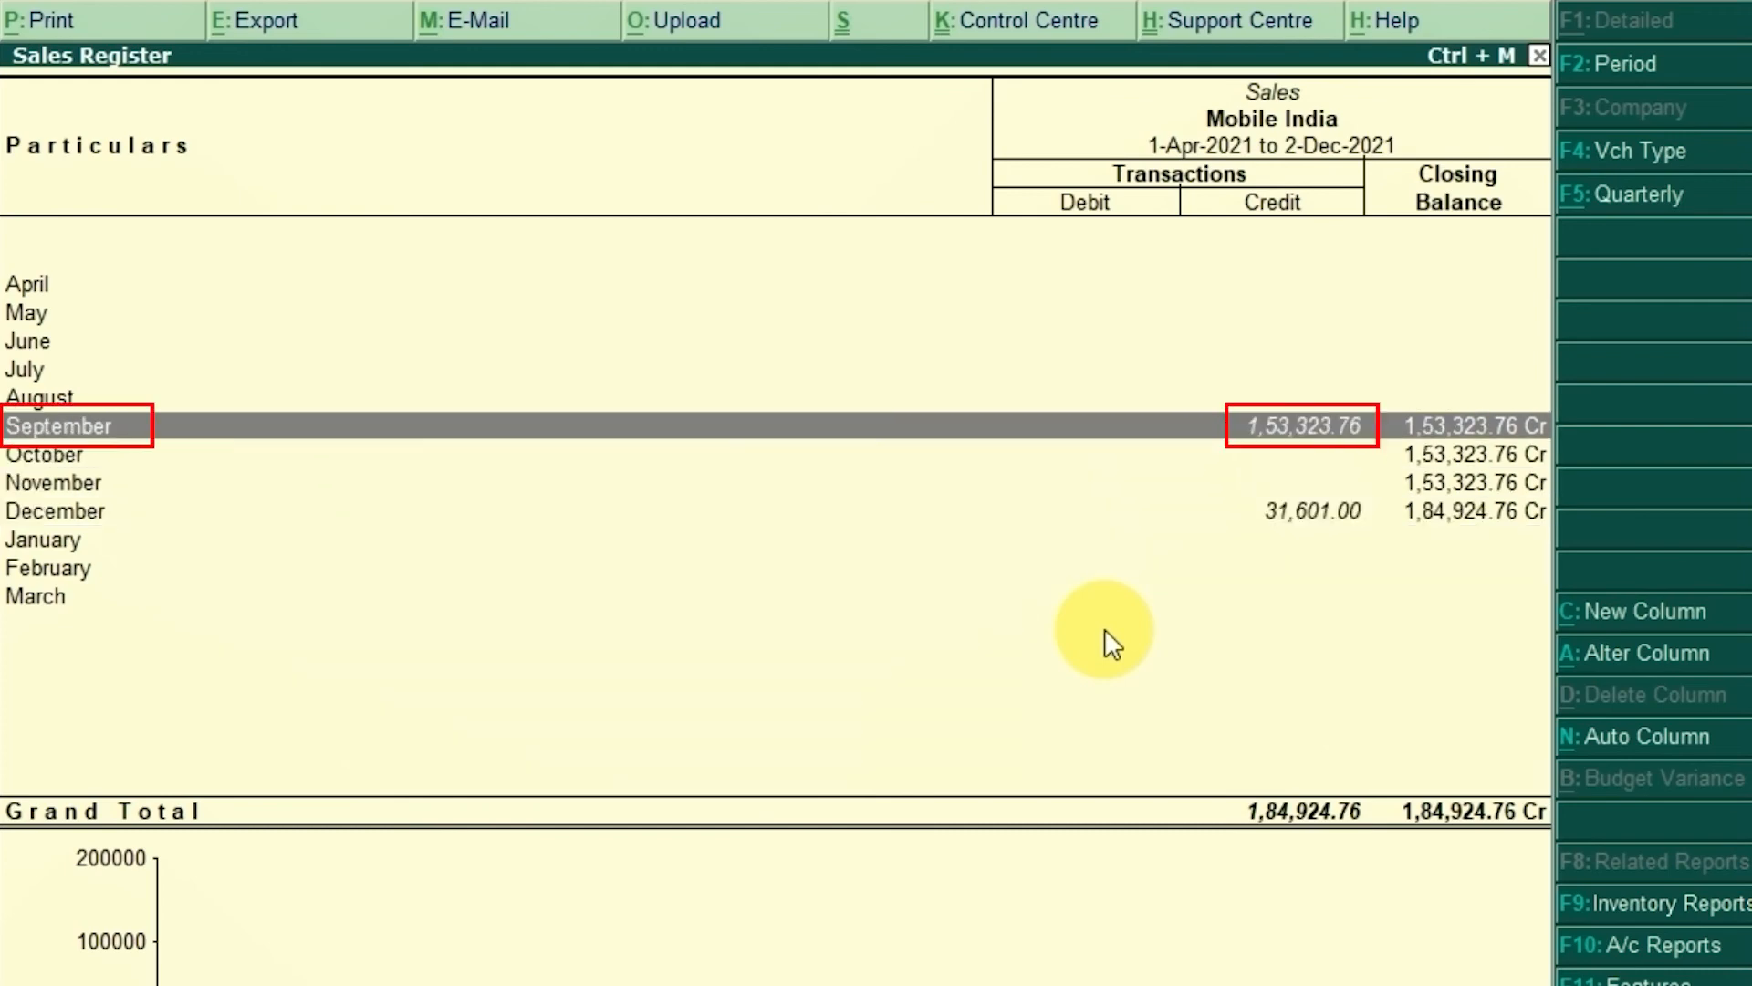
key("Down")
key("Down")
key("Down")
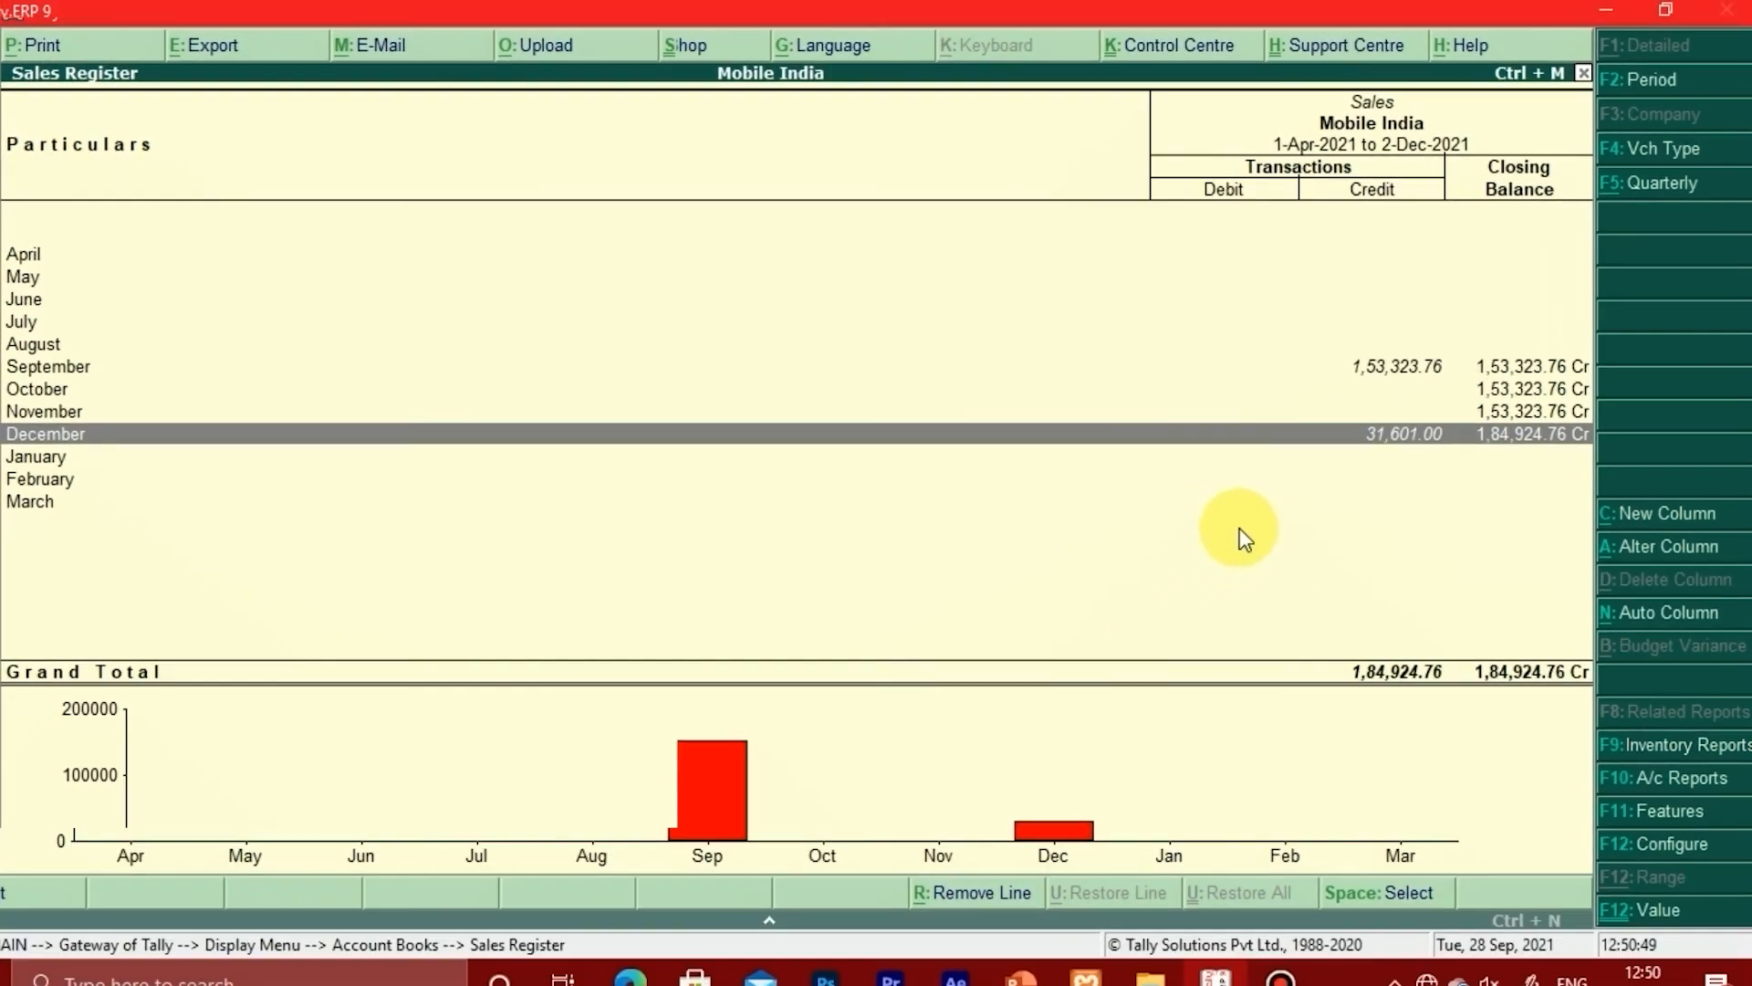
Step: Drill into December's vouchers and open voucher 9 for Bimal Grocery Stores for alteration
key("Return")
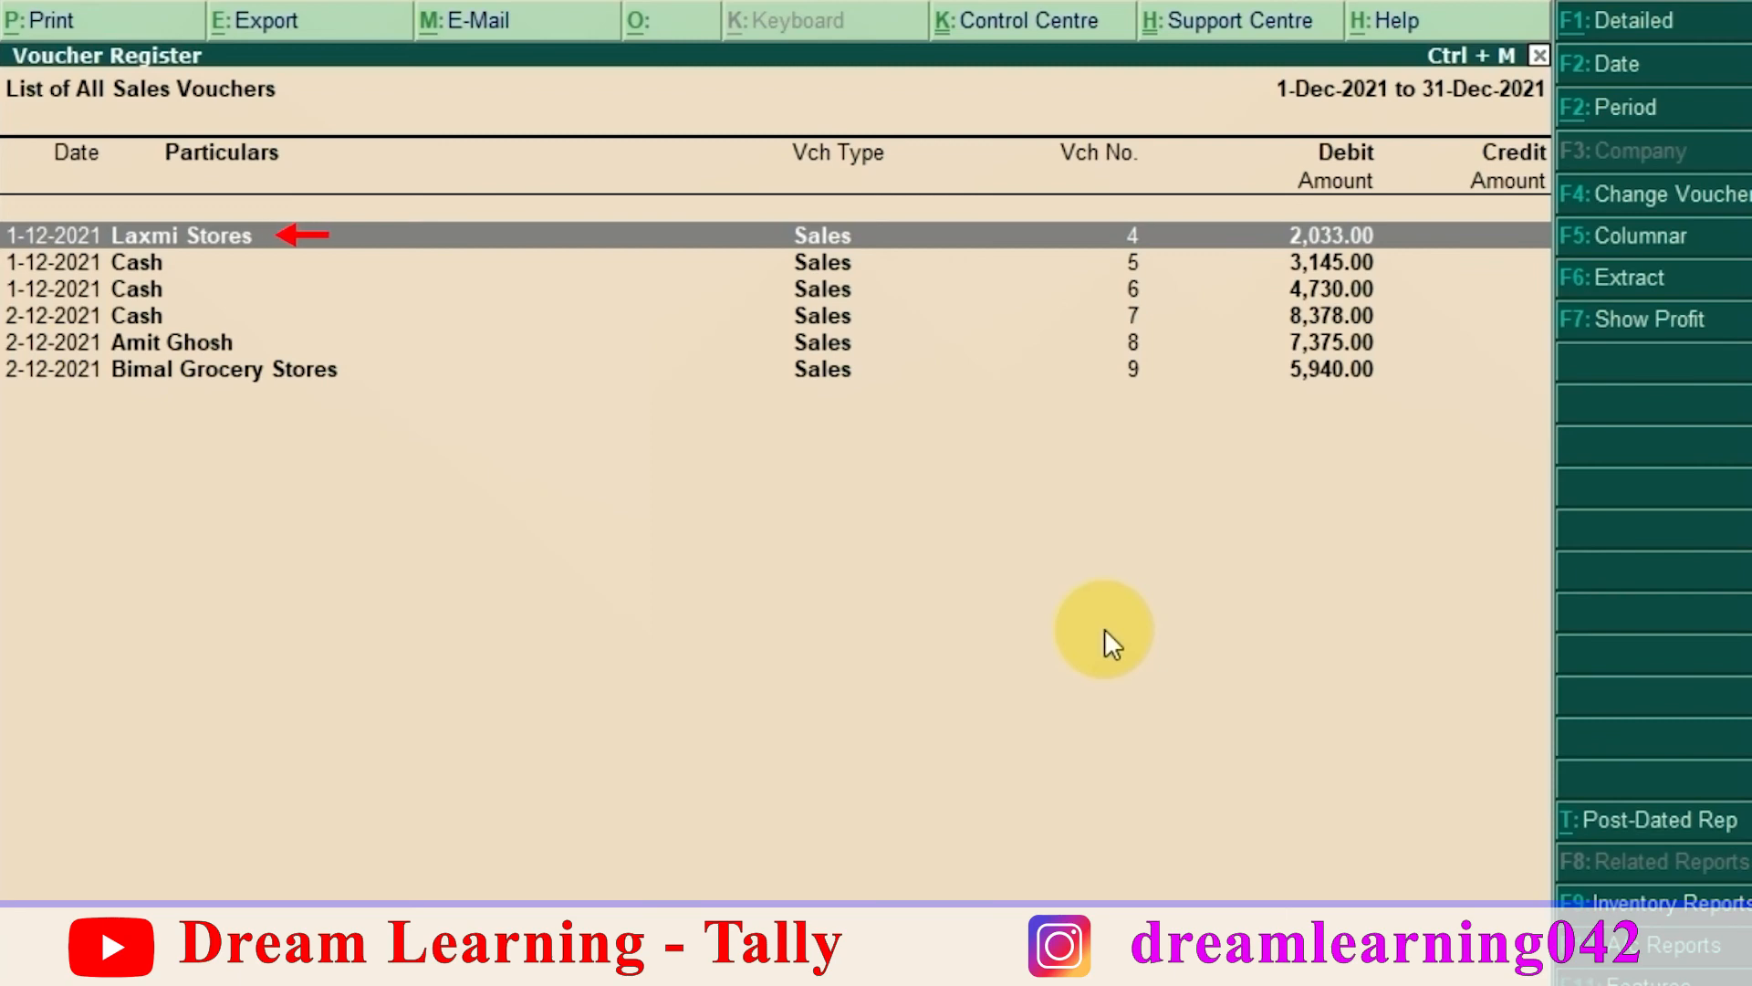
key("Down")
key("Down")
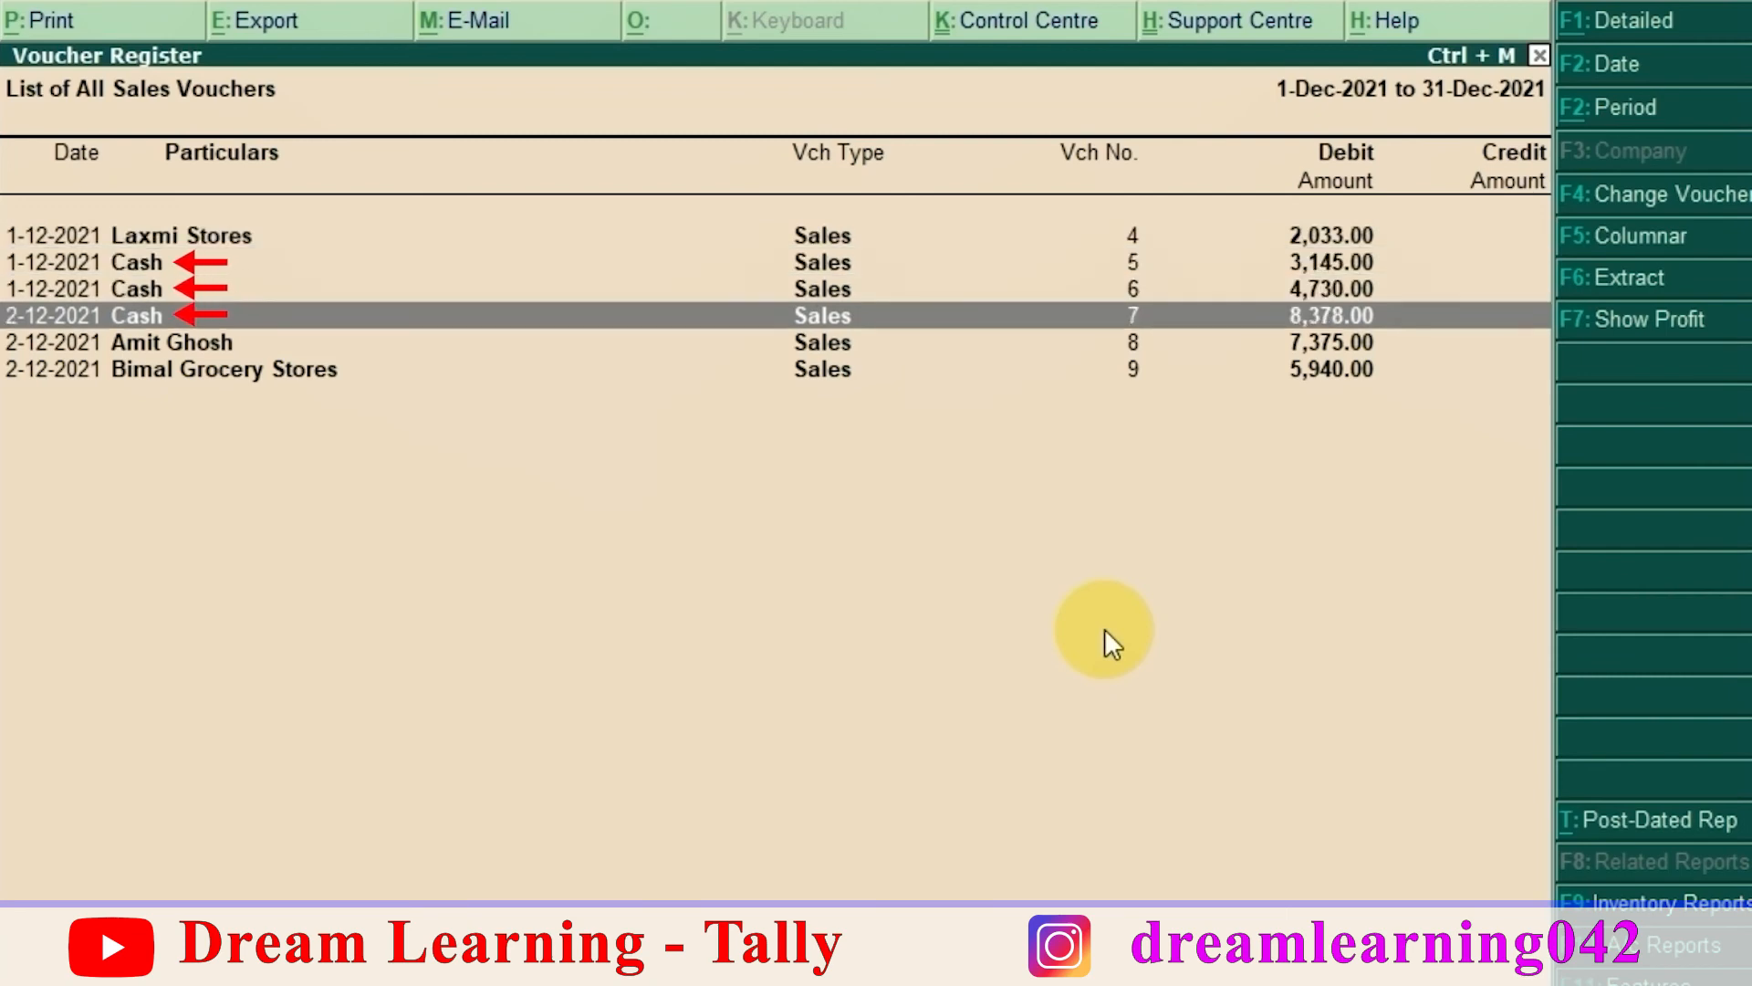
key("Down")
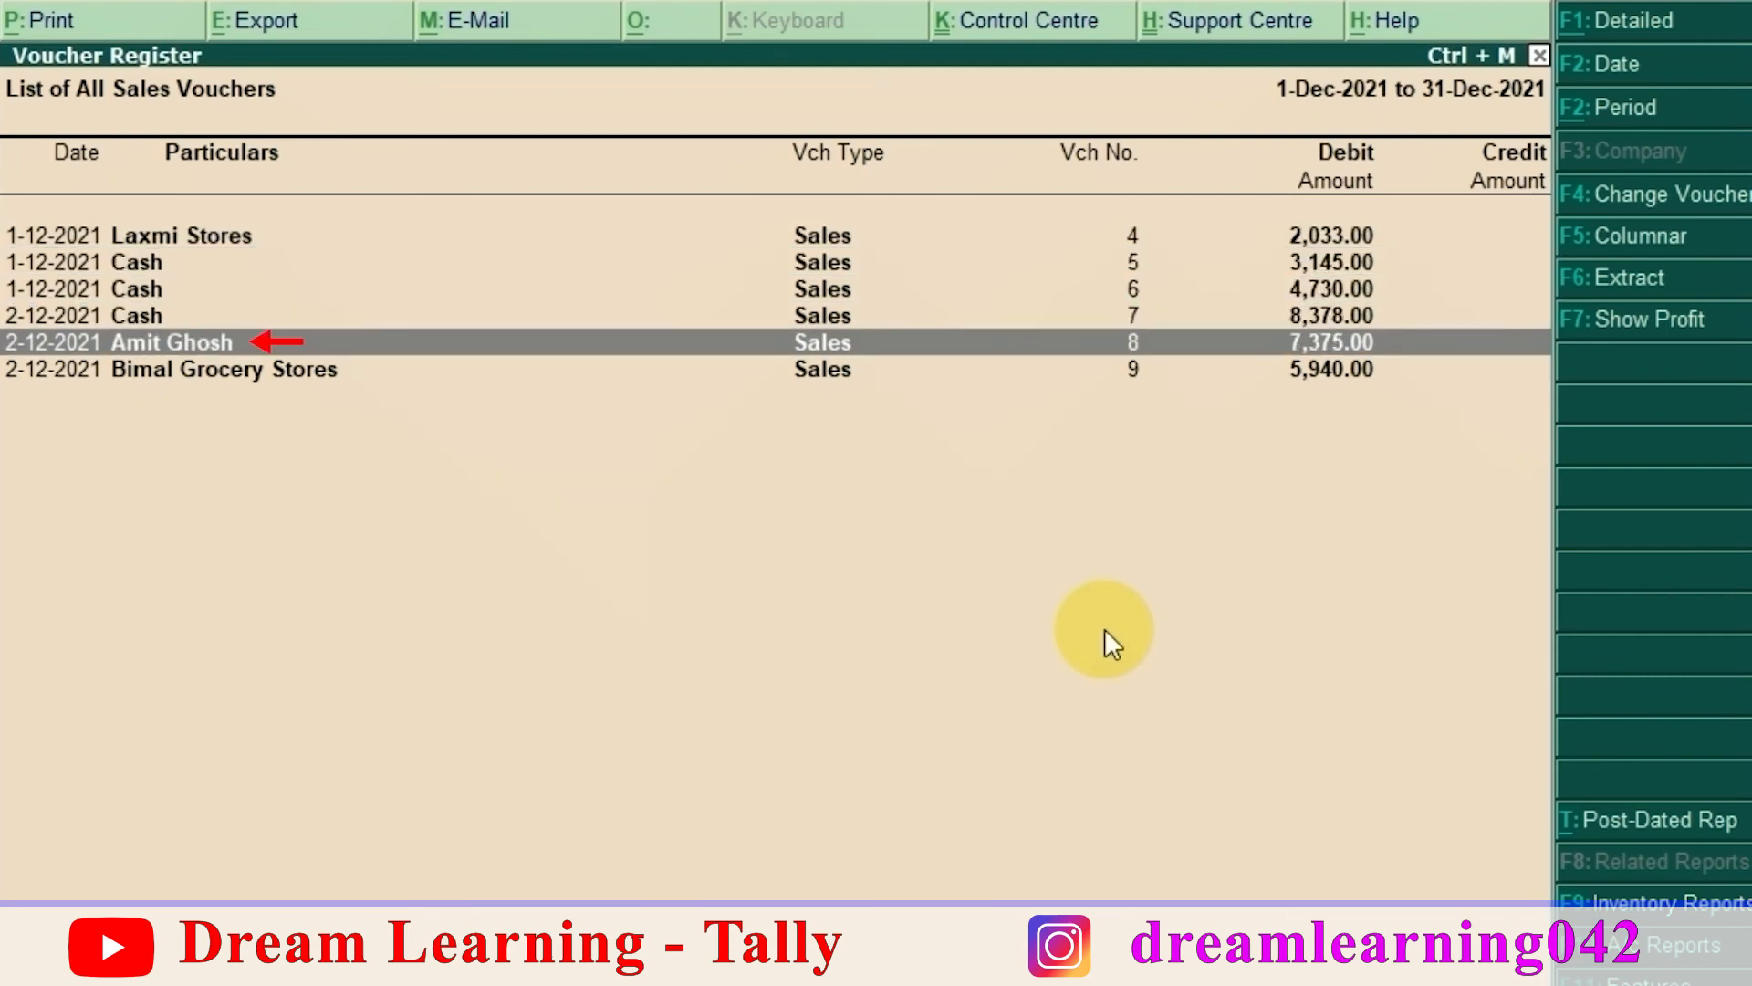
key("Down")
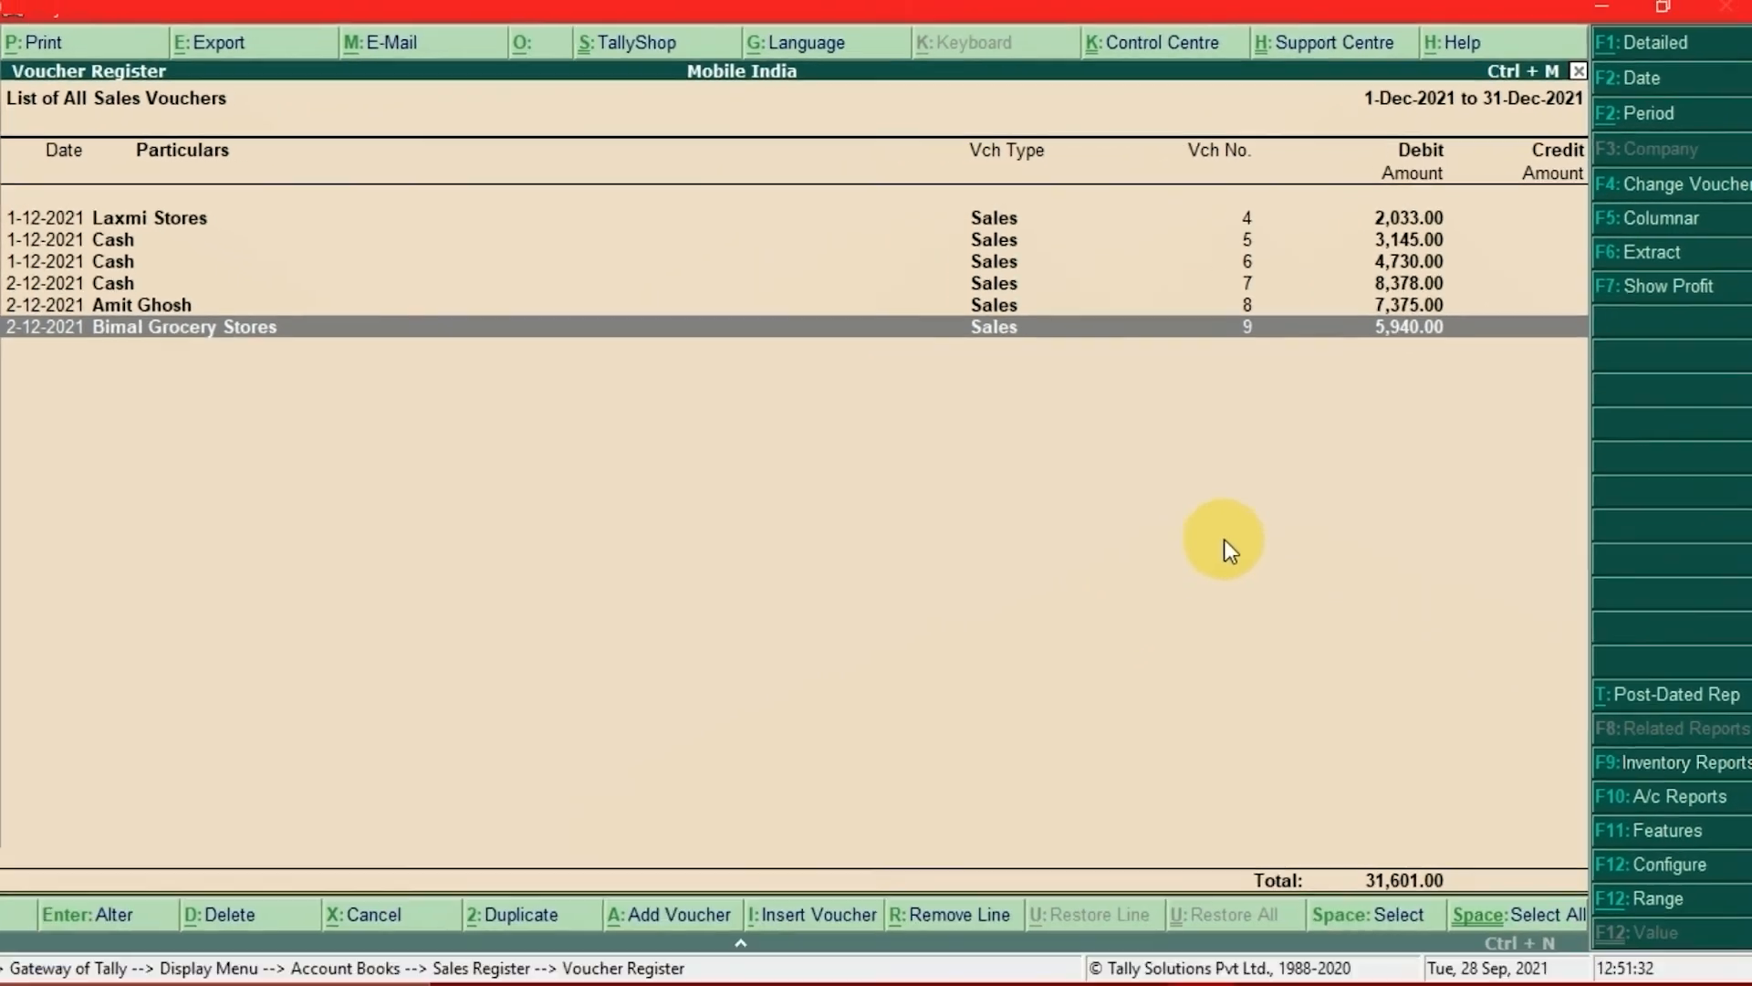
key("Return")
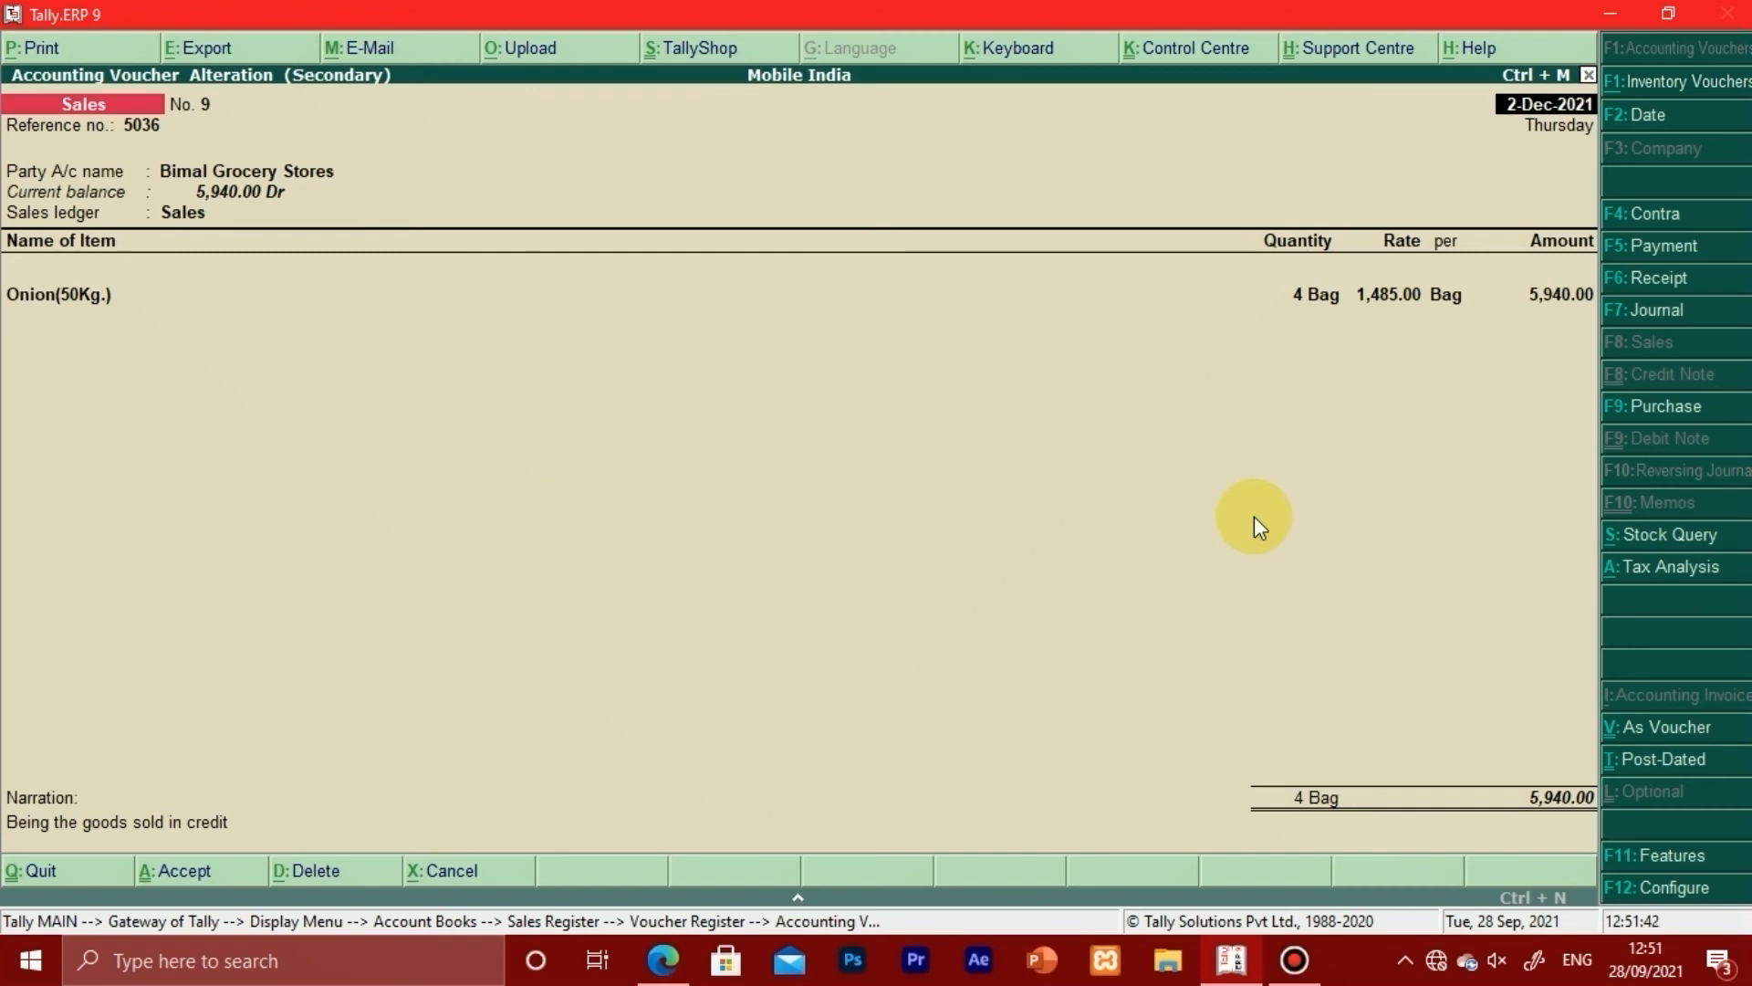
Step: Open the print settings with Alt+P, keep With Preview on, and preview the Bill of Supply
key("alt")
key("alt+p")
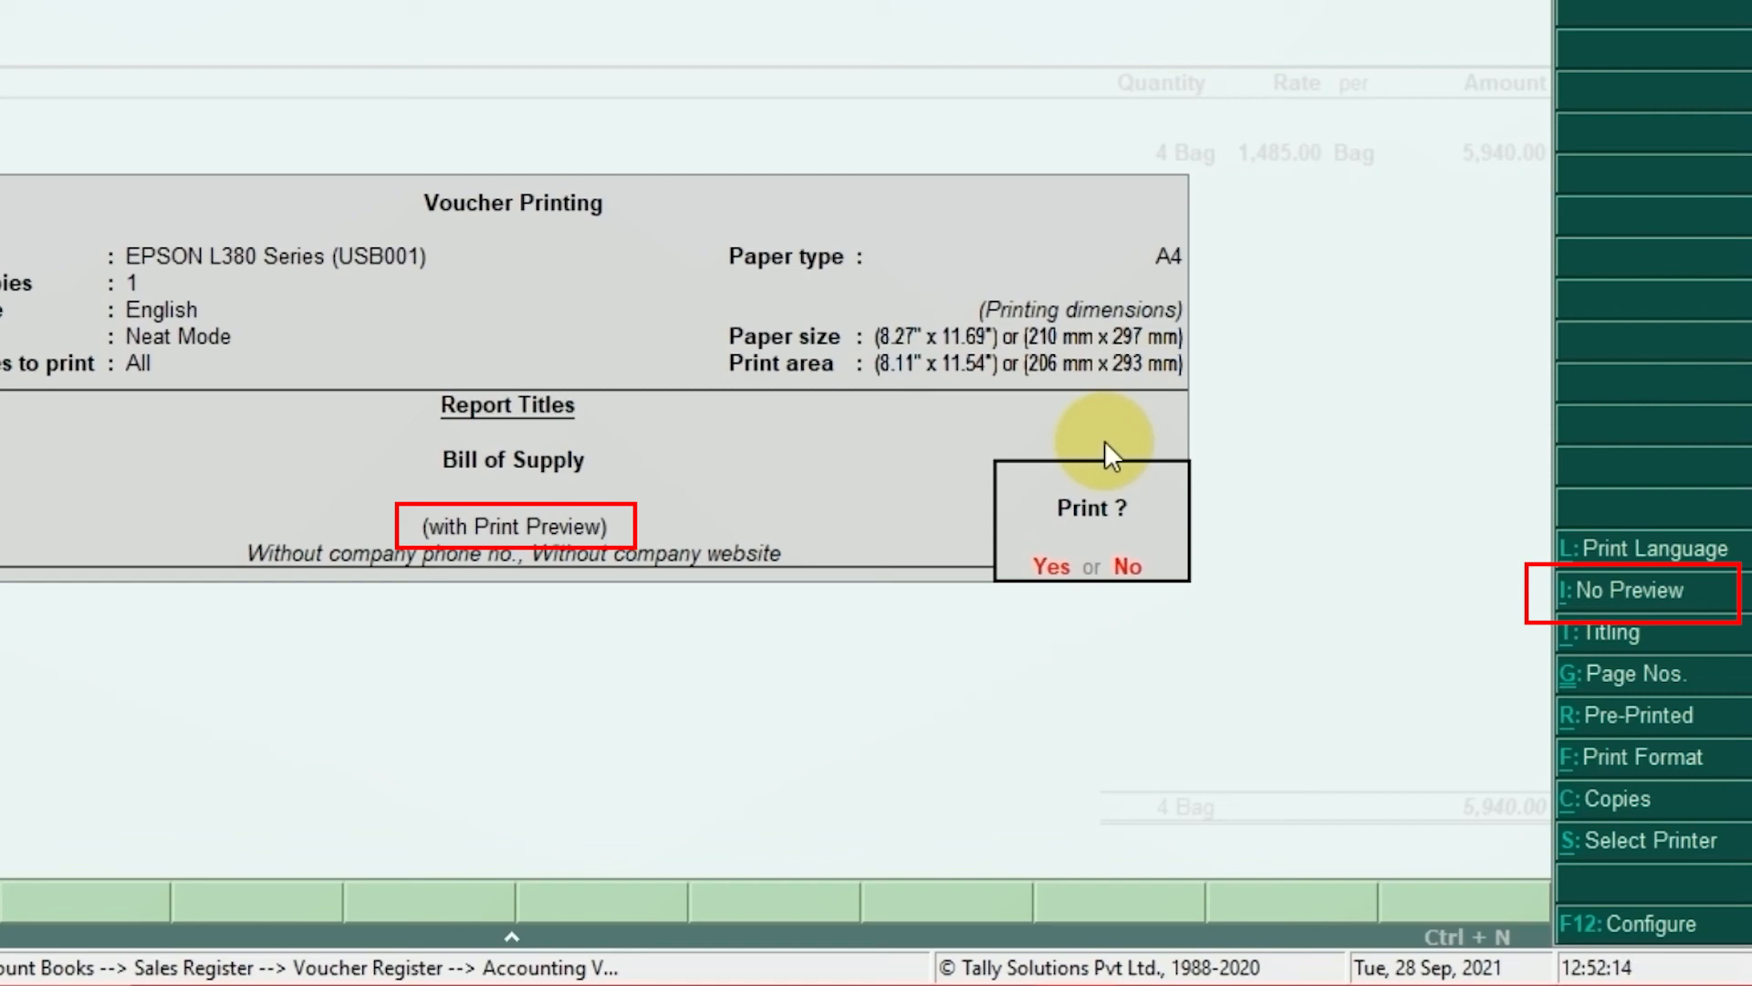
key("alt+i")
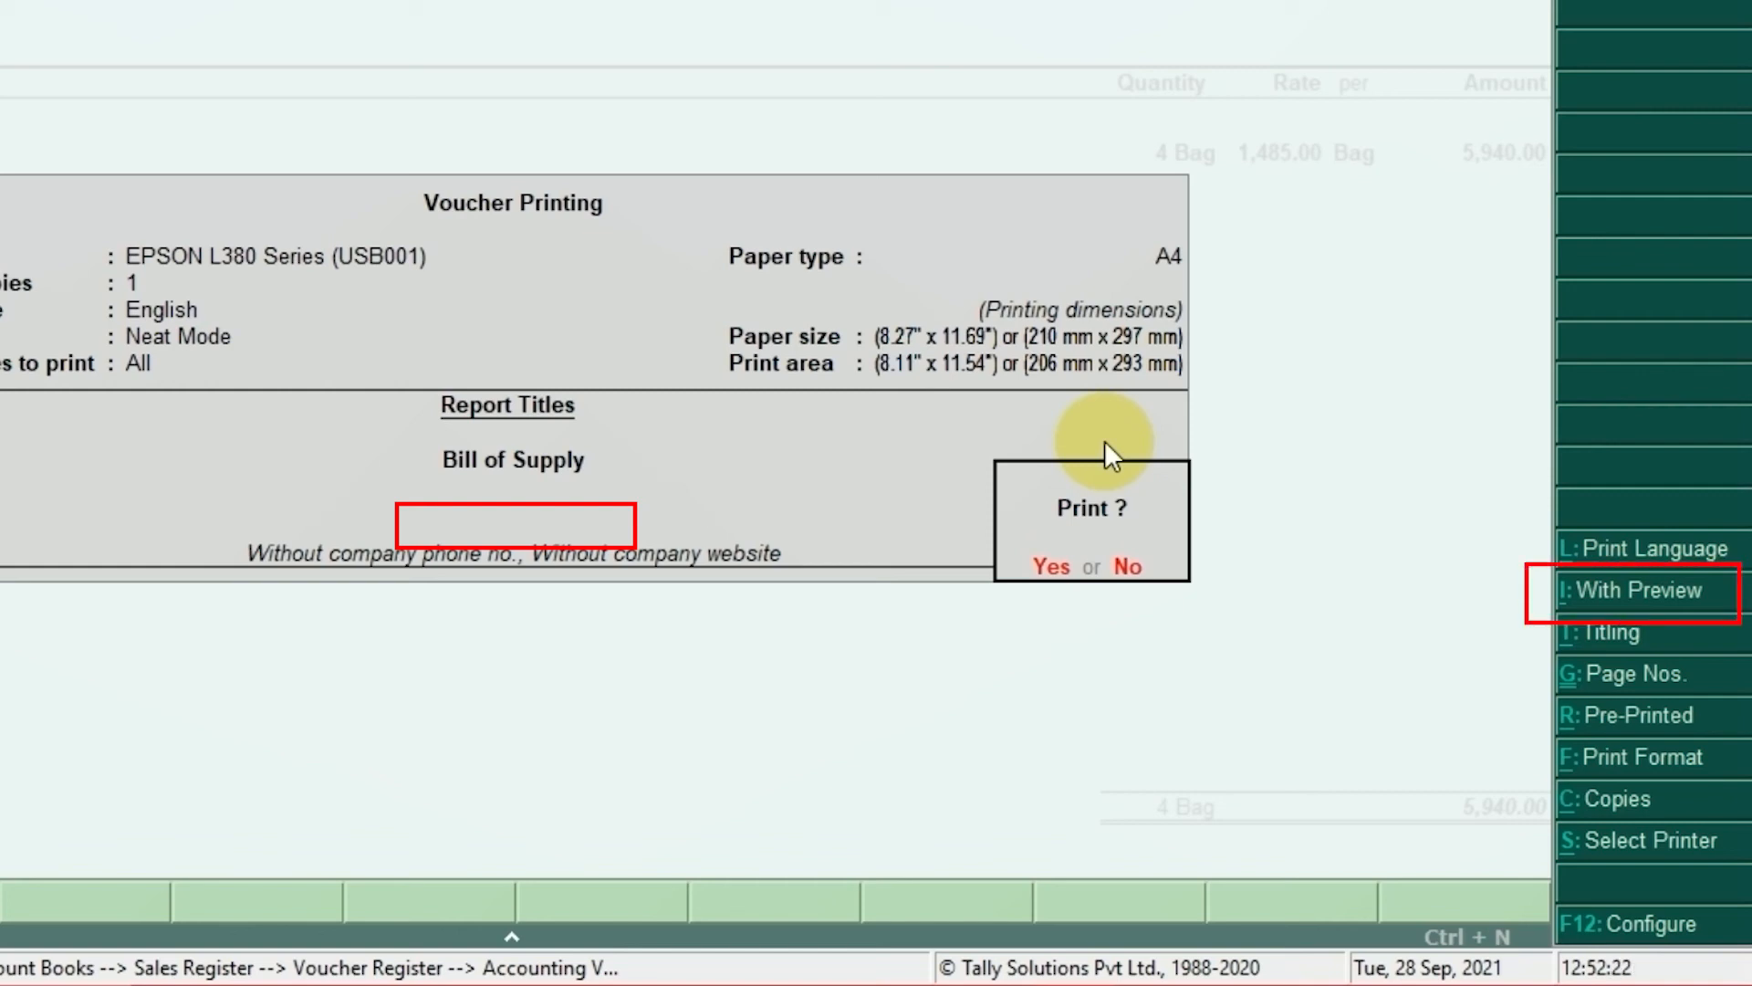
key("alt+i")
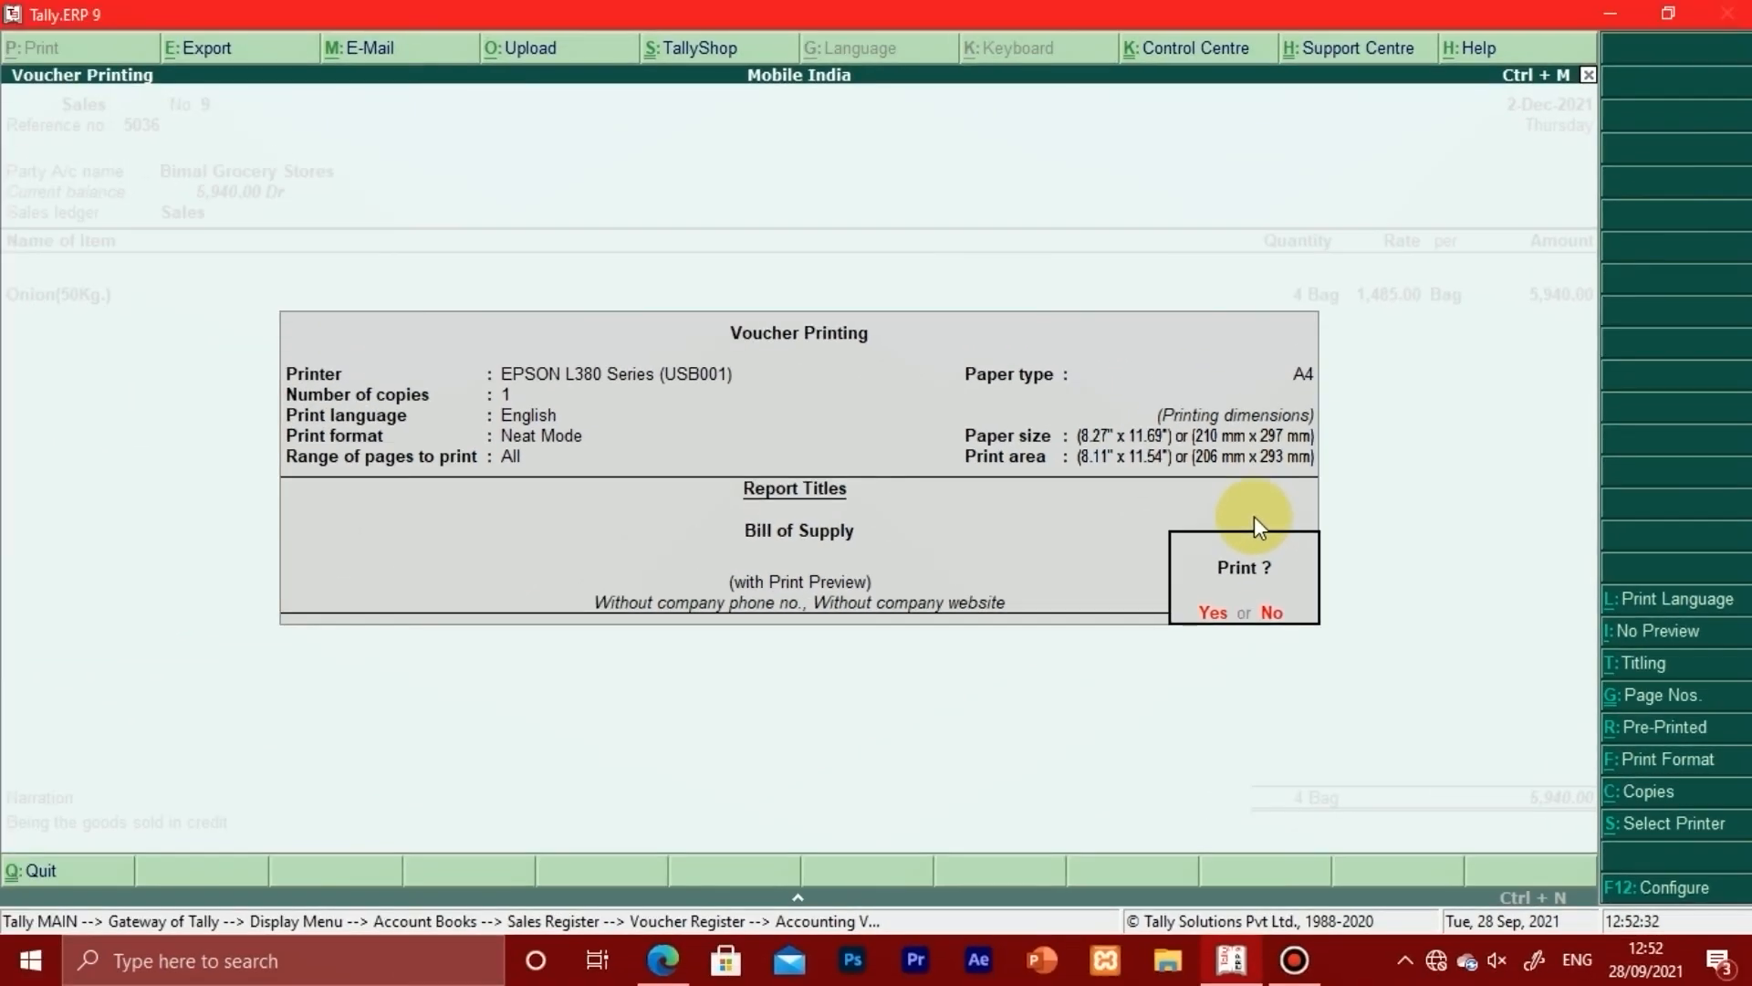
key("Return")
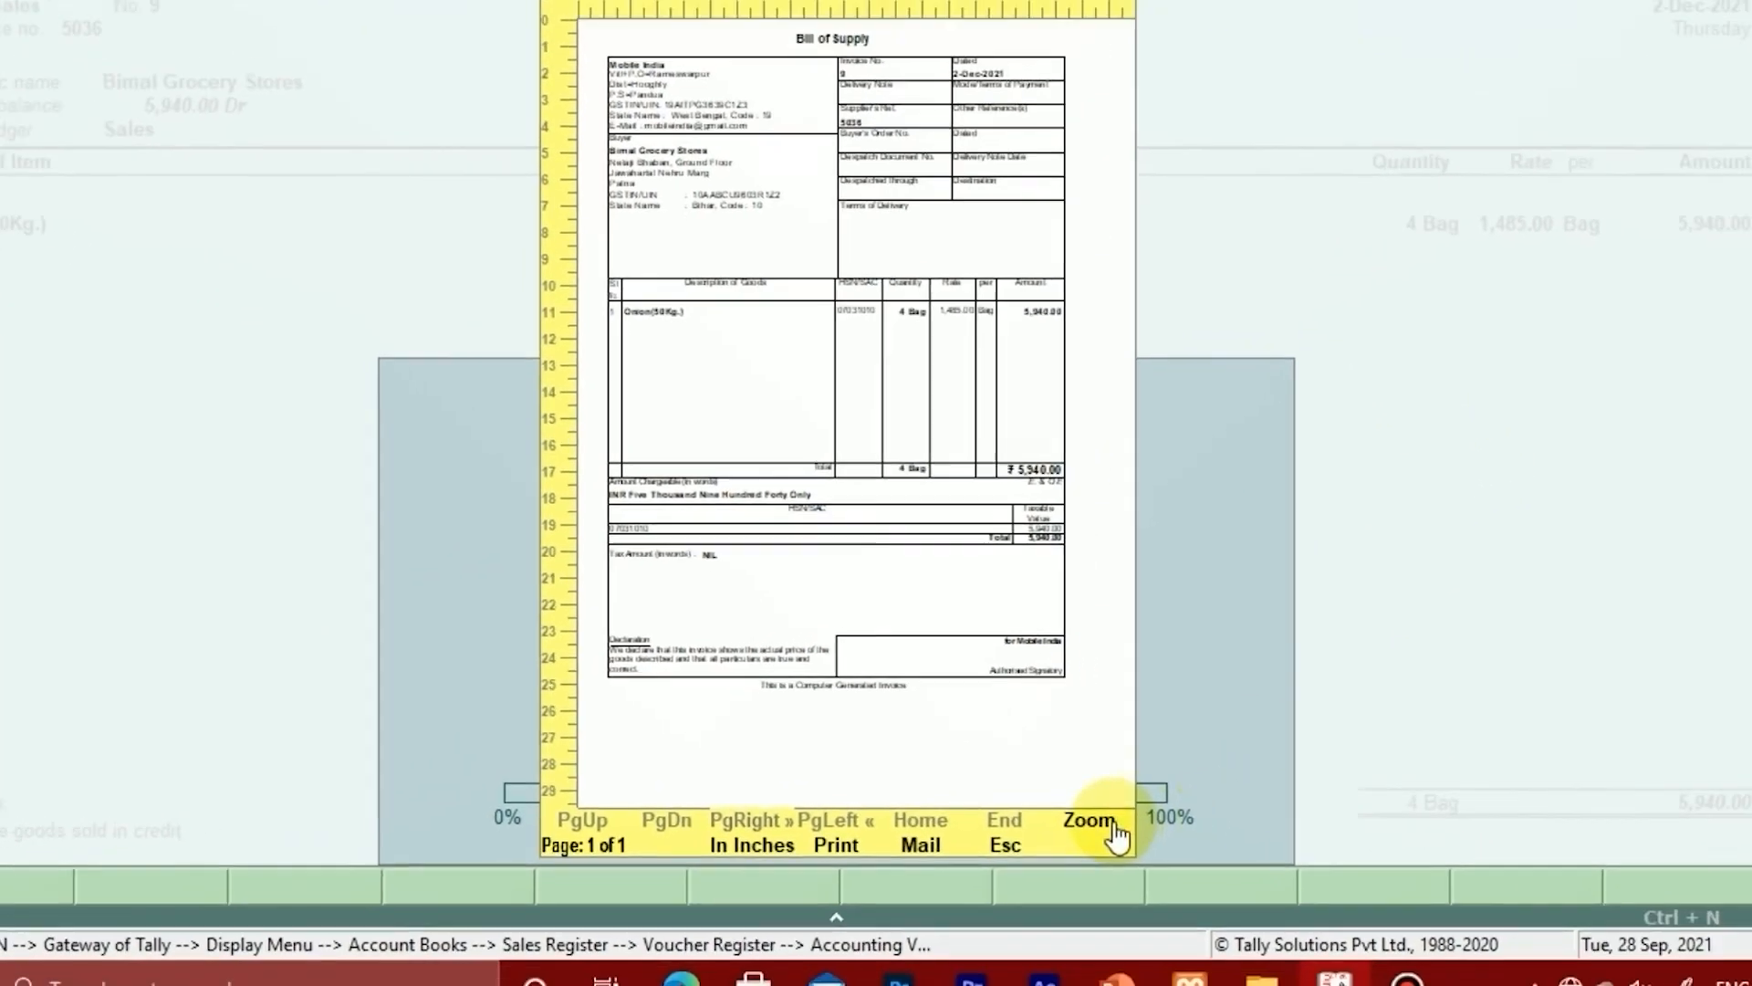
left_click(1186, 831)
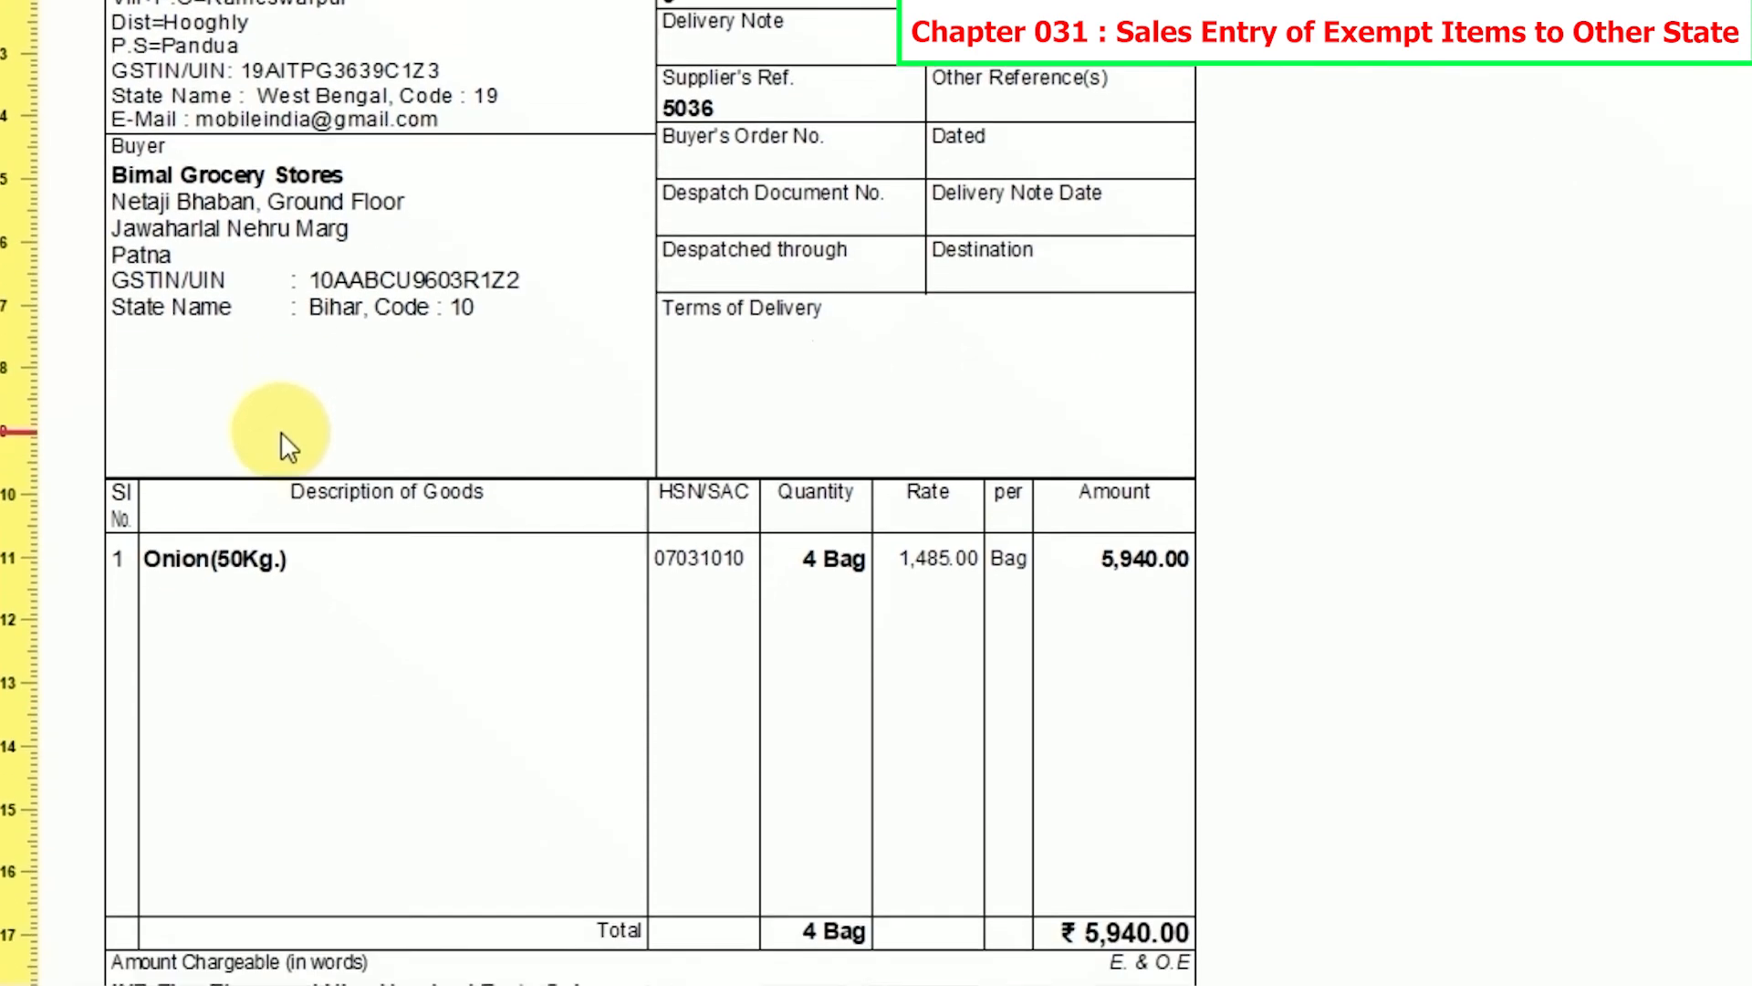
scroll(314, 447, "down", 3)
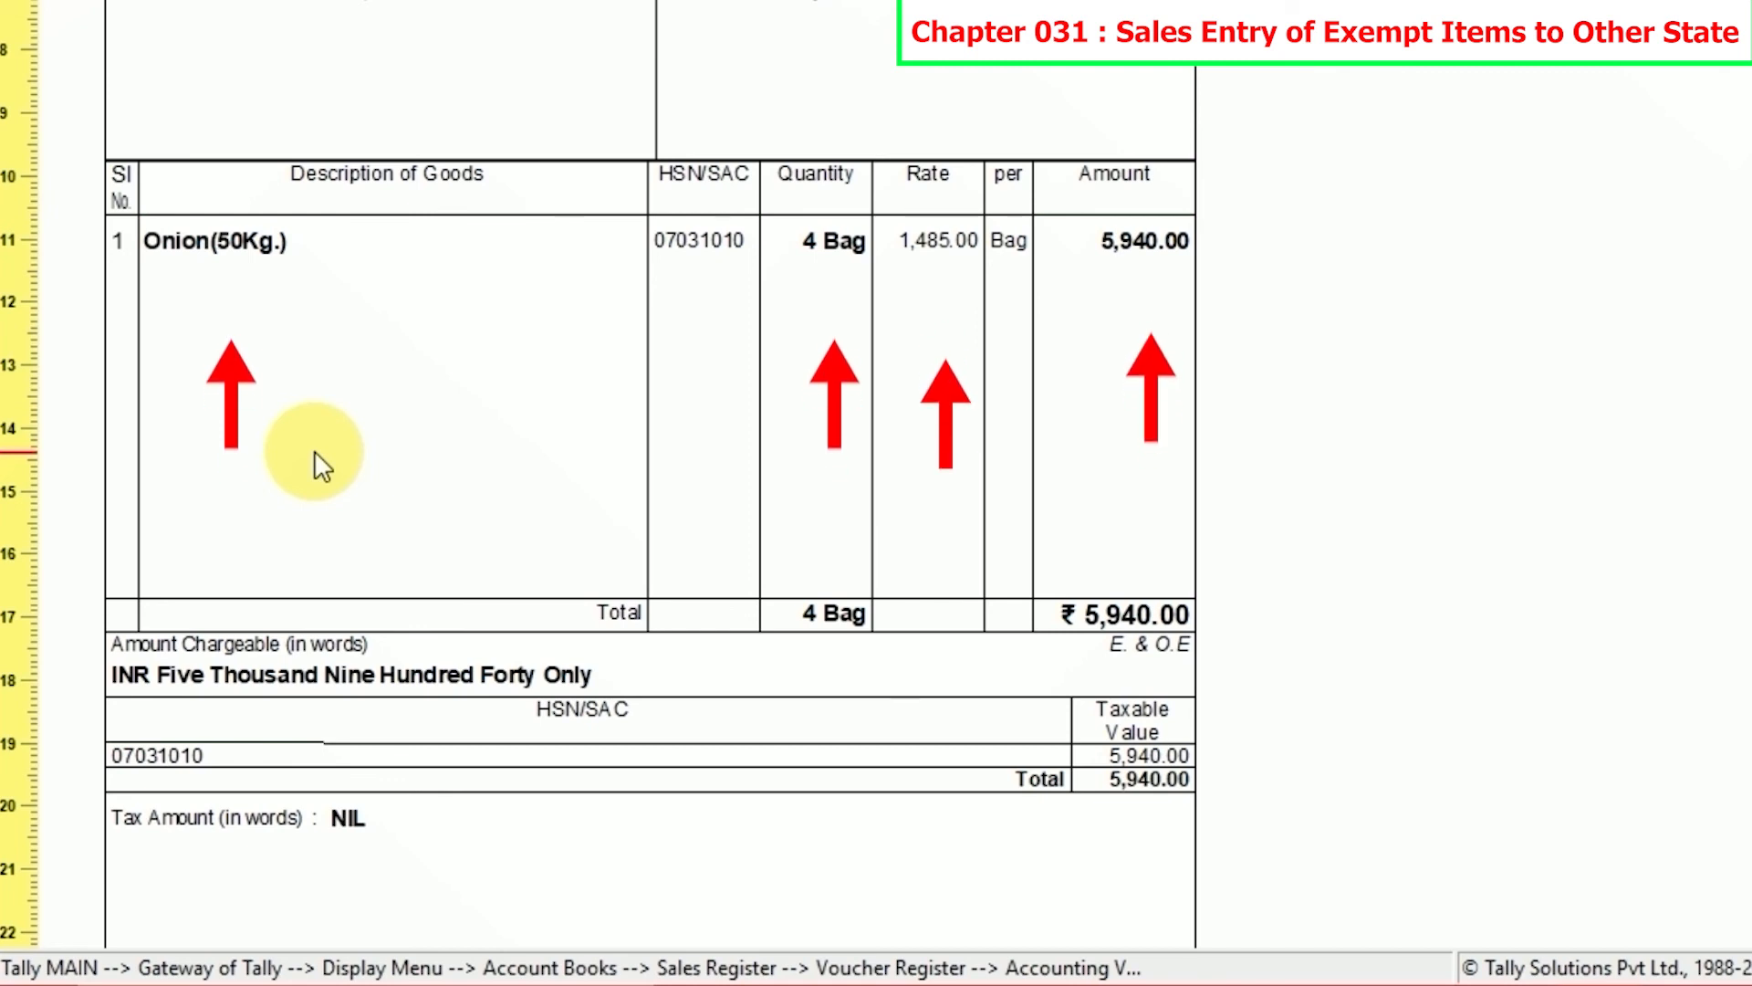
scroll(598, 501, "down", 2)
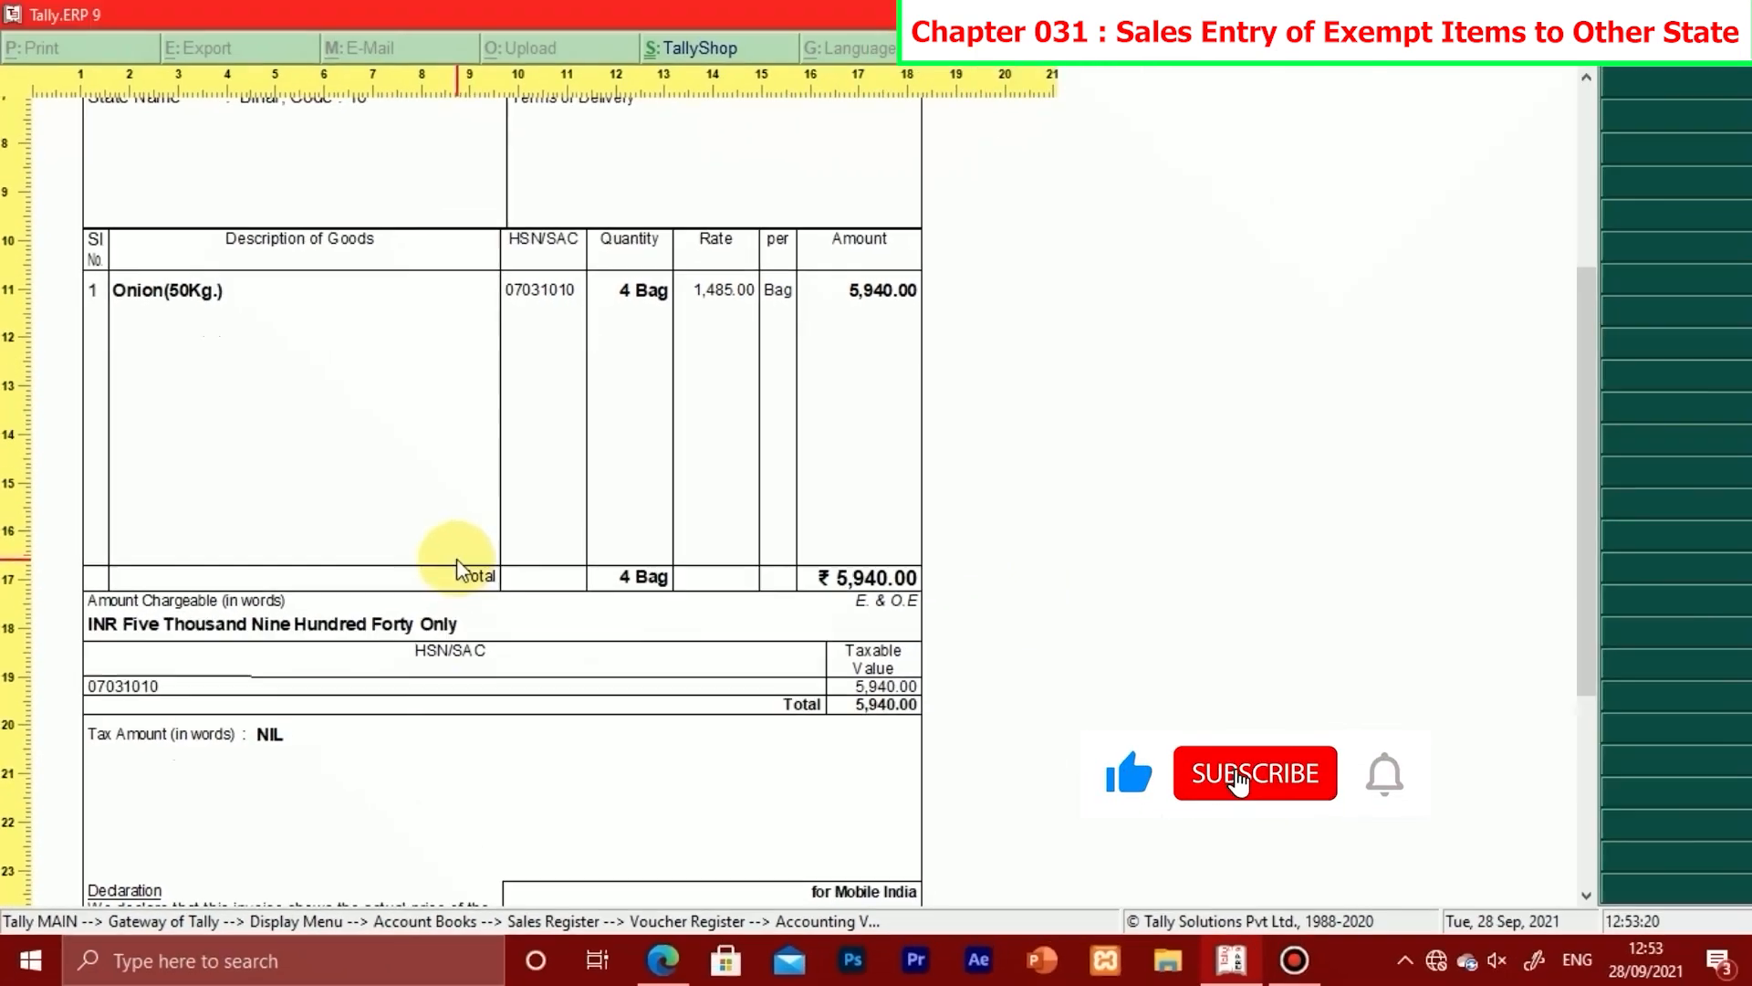
scroll(619, 581, "down", 3)
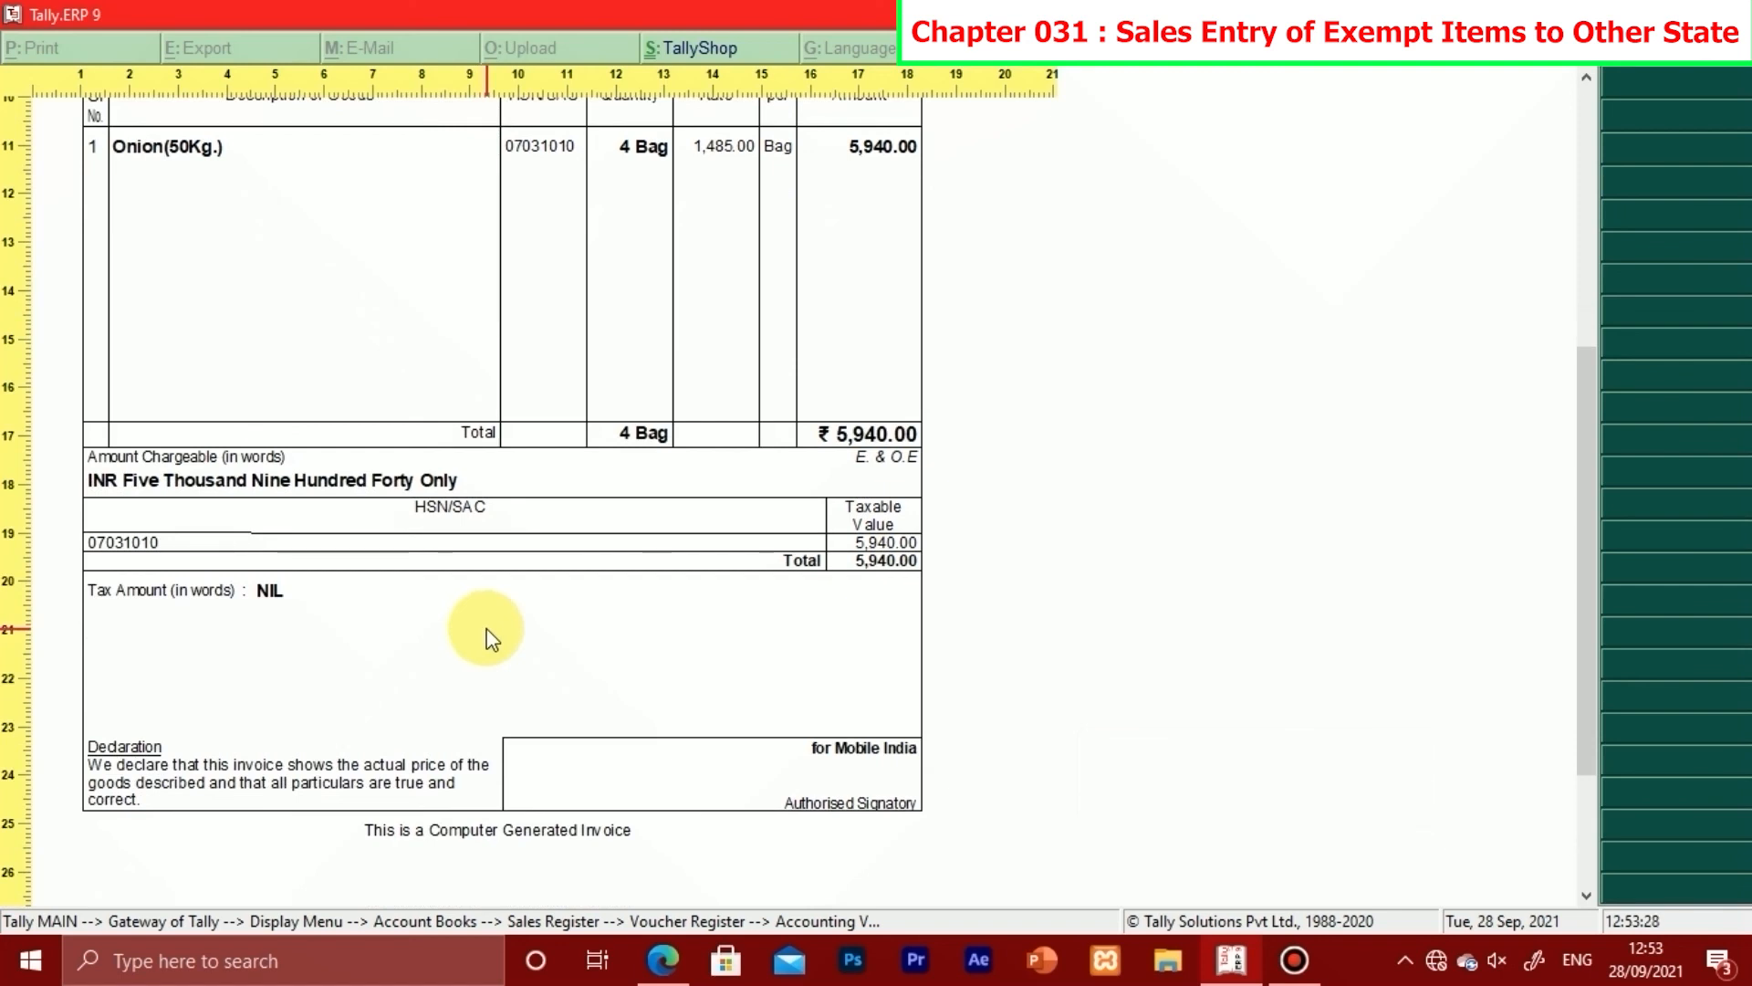
key("Escape")
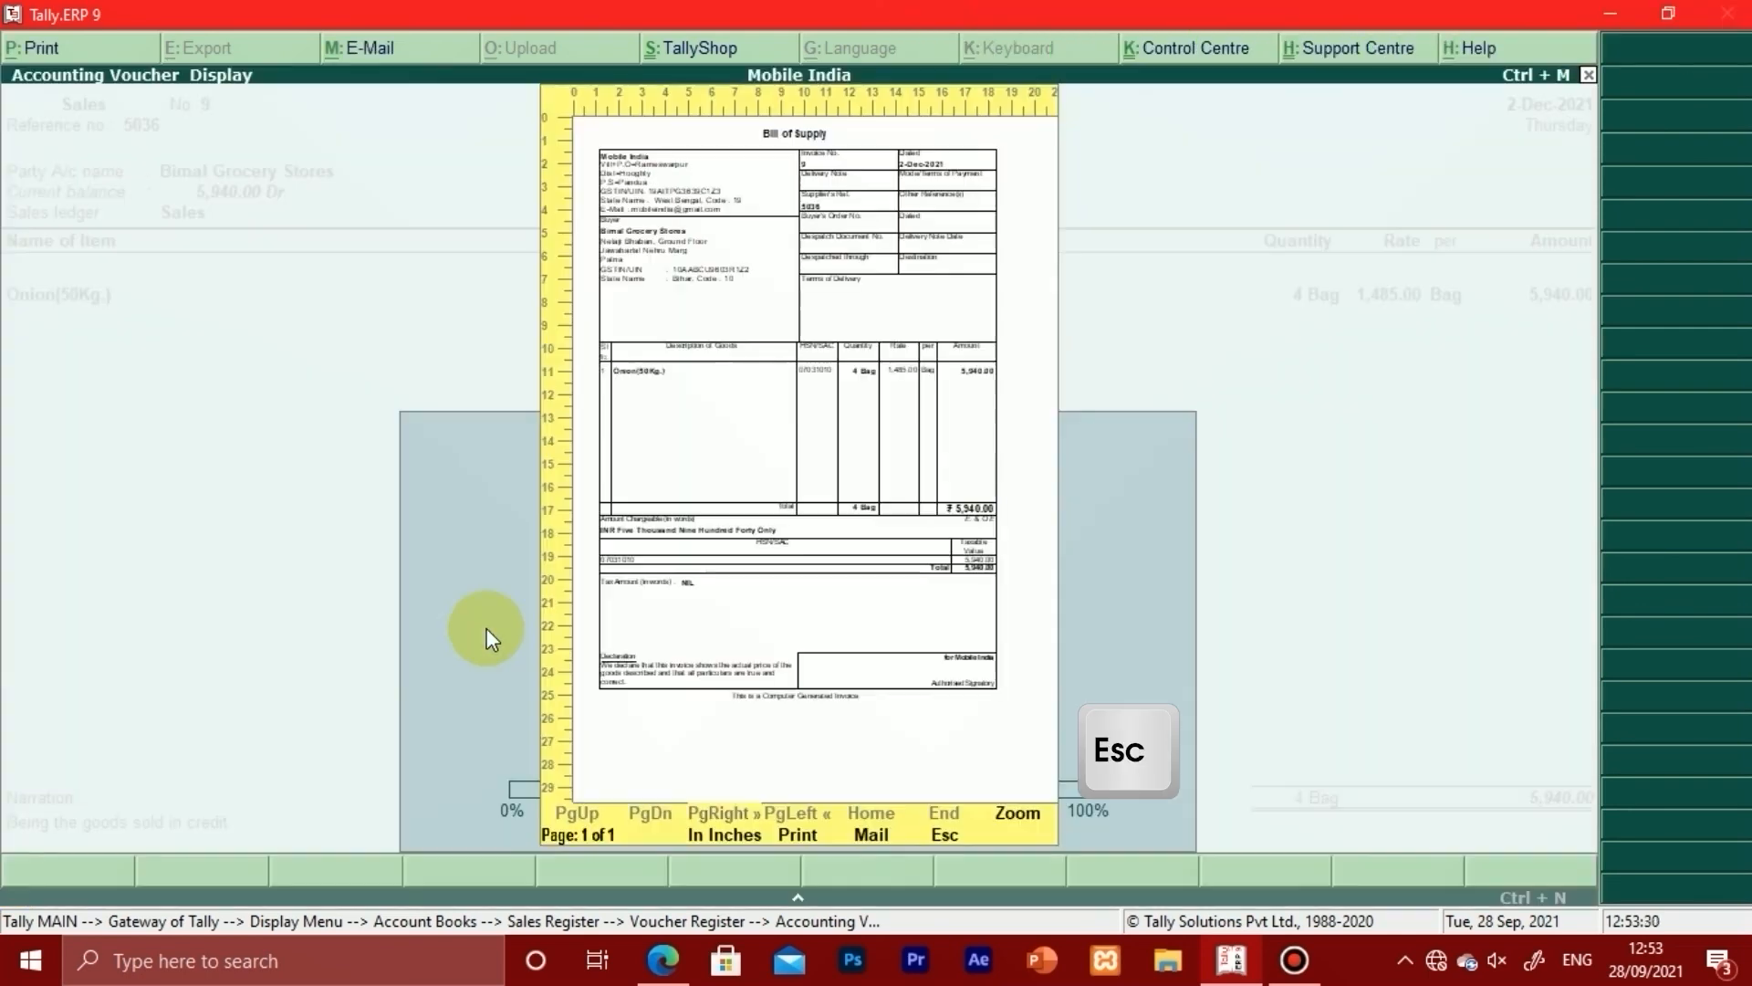